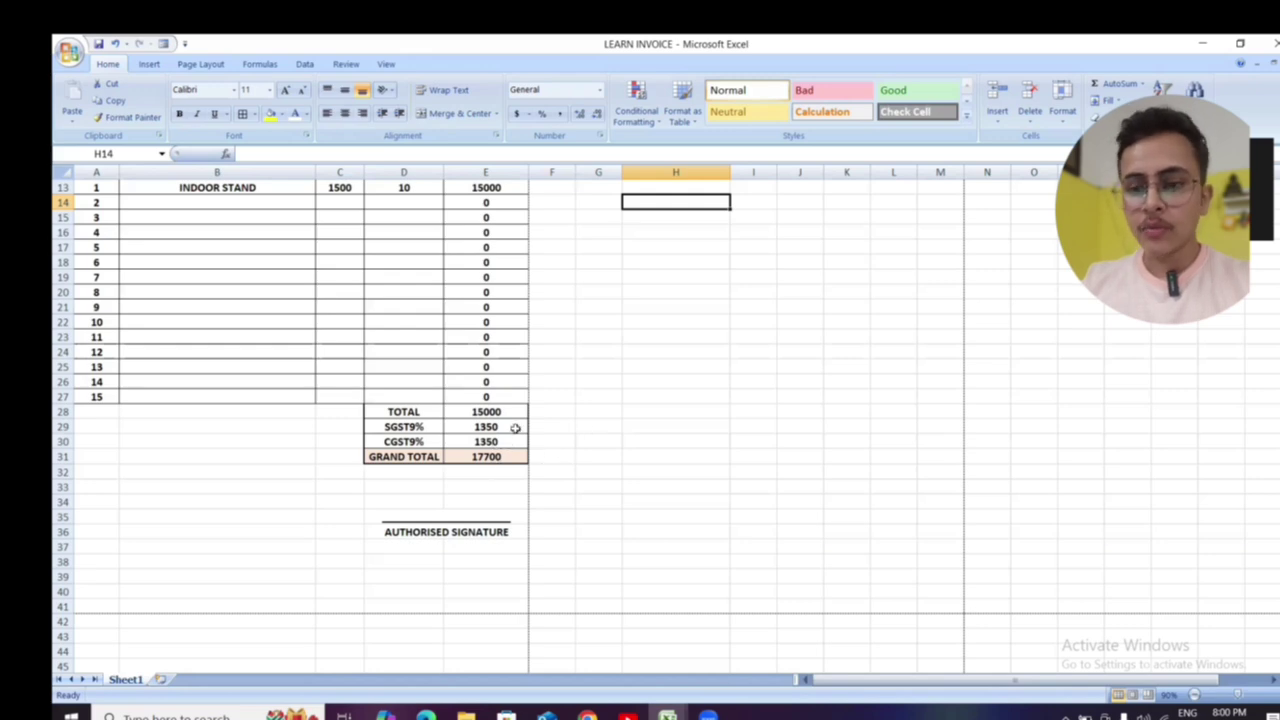
# - Choose AC 1.5 TON as the particular in the first invoice row and set its quantity to 5
pyautogui.scroll(3, 520, 430)
pyautogui.click(272, 337)
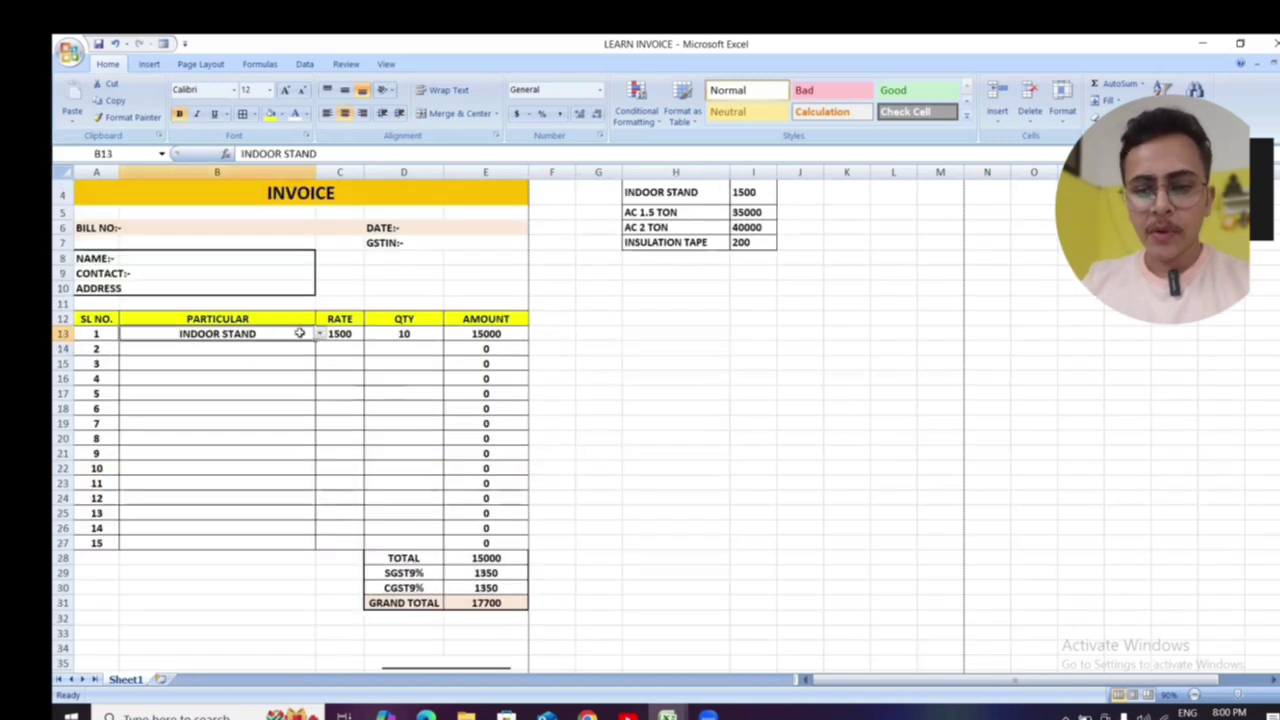
pyautogui.click(320, 334)
pyautogui.click(216, 373)
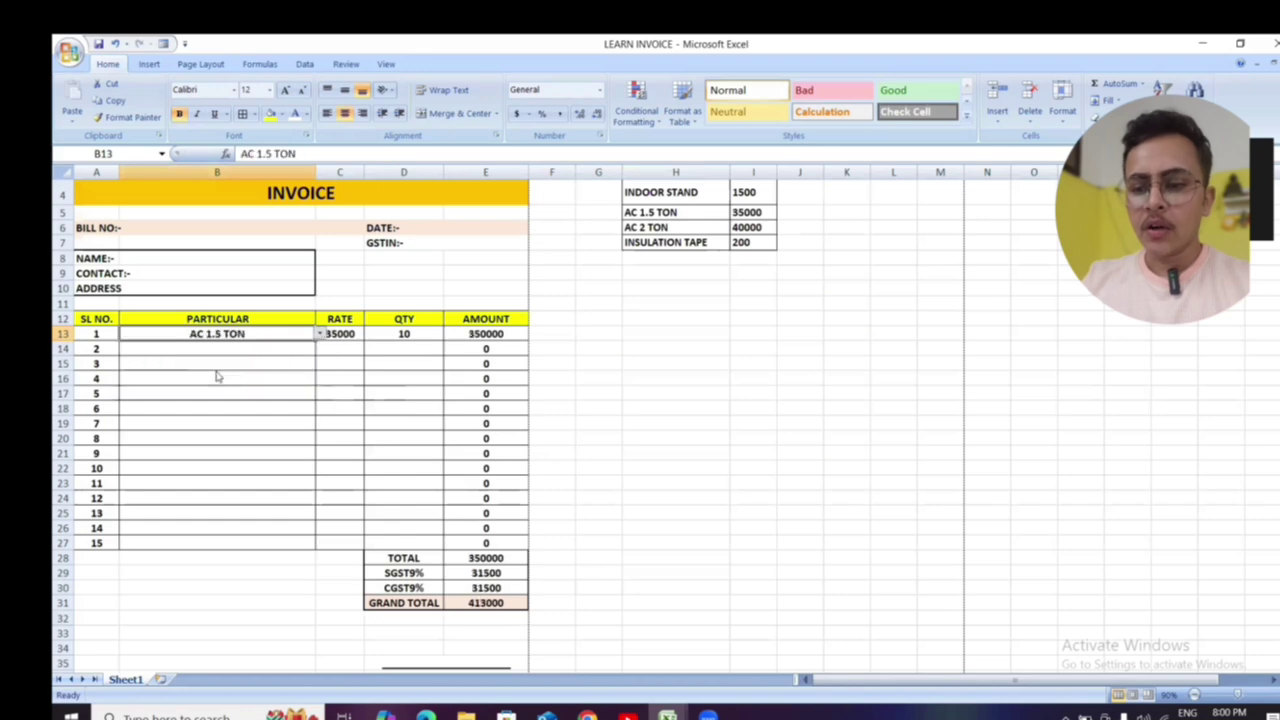
pyautogui.click(410, 335)
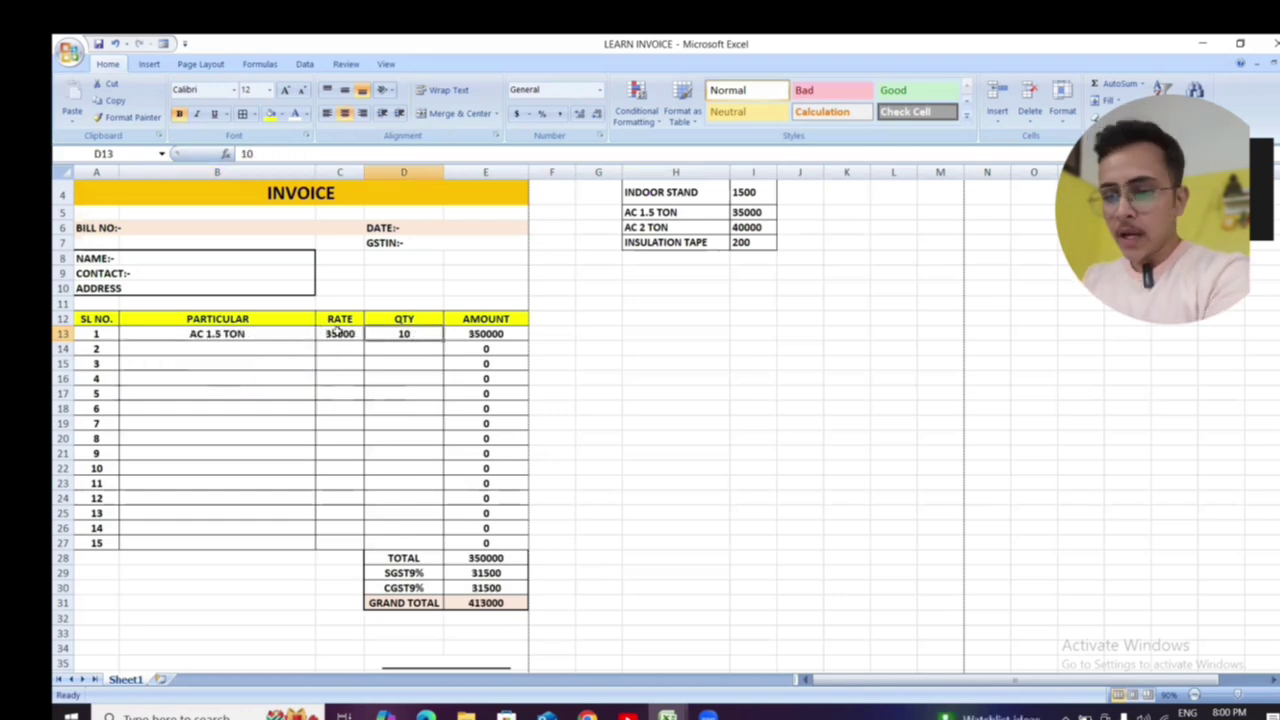
pyautogui.write('5')
pyautogui.click(632, 348)
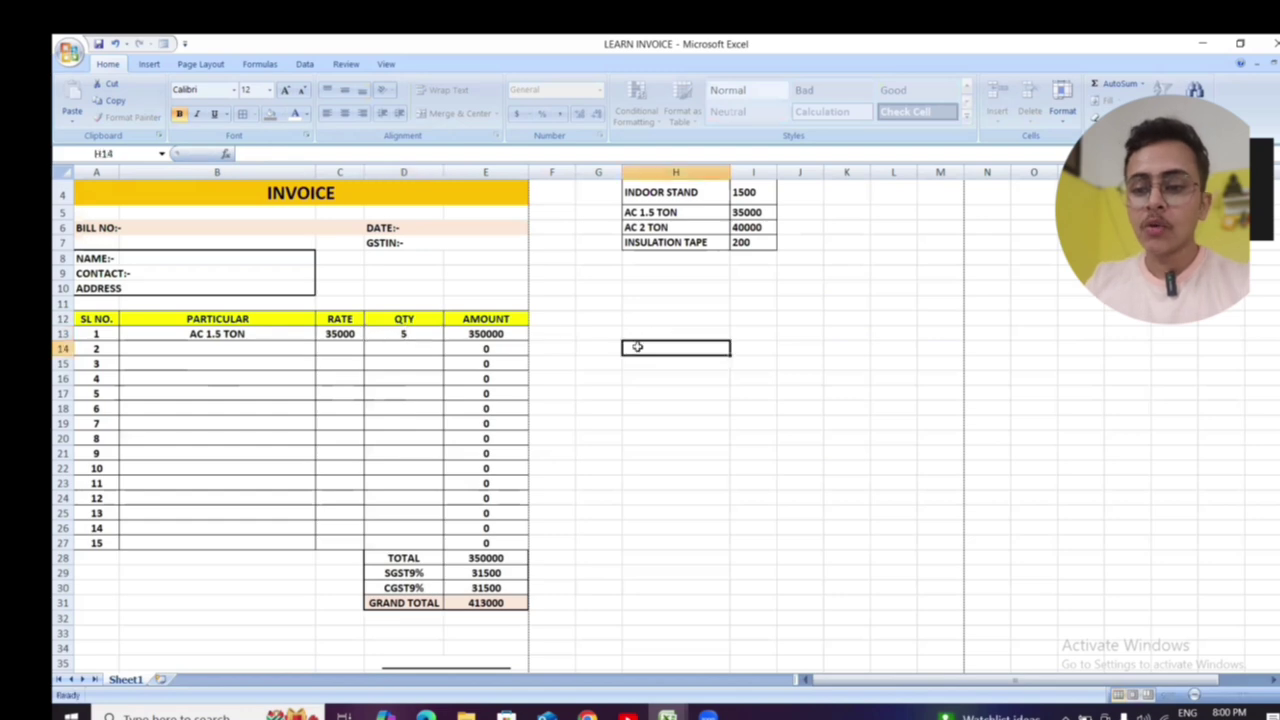
# - Check the first row's amount formula and the total, SGST and CGST cells
pyautogui.click(503, 334)
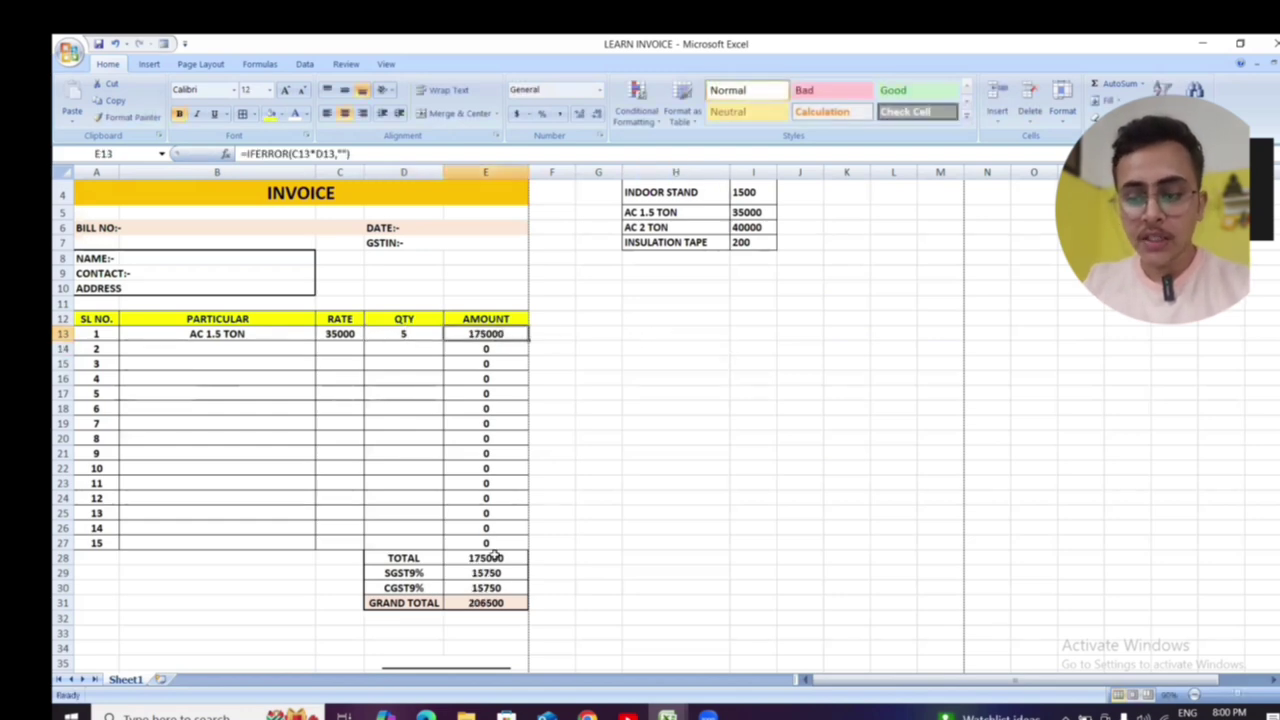
pyautogui.moveTo(496, 558); pyautogui.dragTo(492, 588)
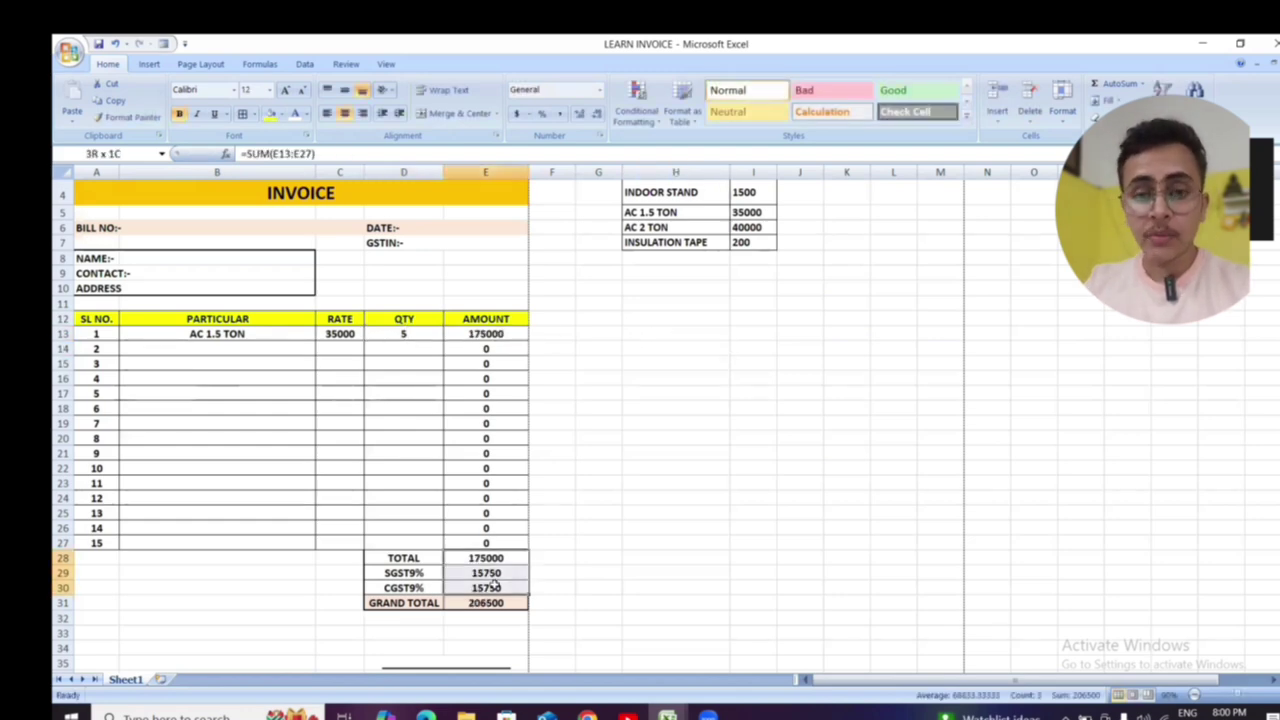
pyautogui.click(679, 525)
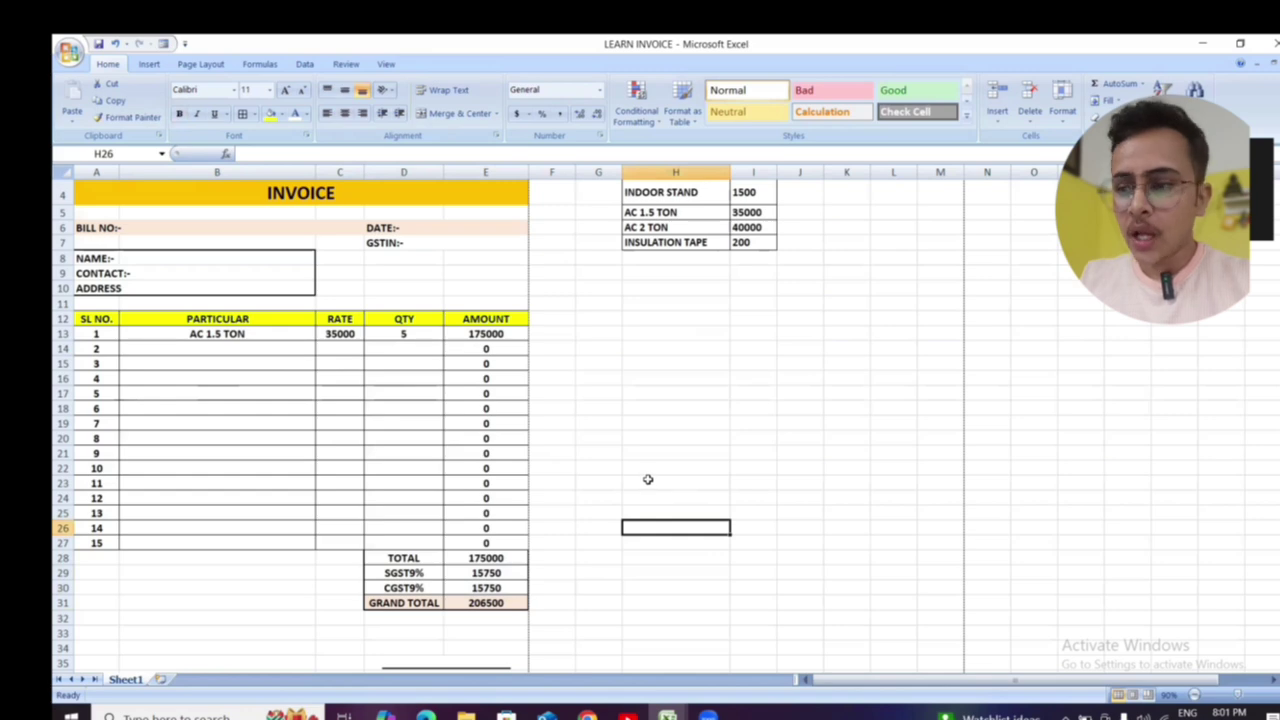
# - Clear the contents of the invoice's item rows and of the total, SGST, CGST and grand total cells
pyautogui.click(654, 383)
pyautogui.moveTo(240, 337); pyautogui.dragTo(492, 608)
pyautogui.press('Delete')
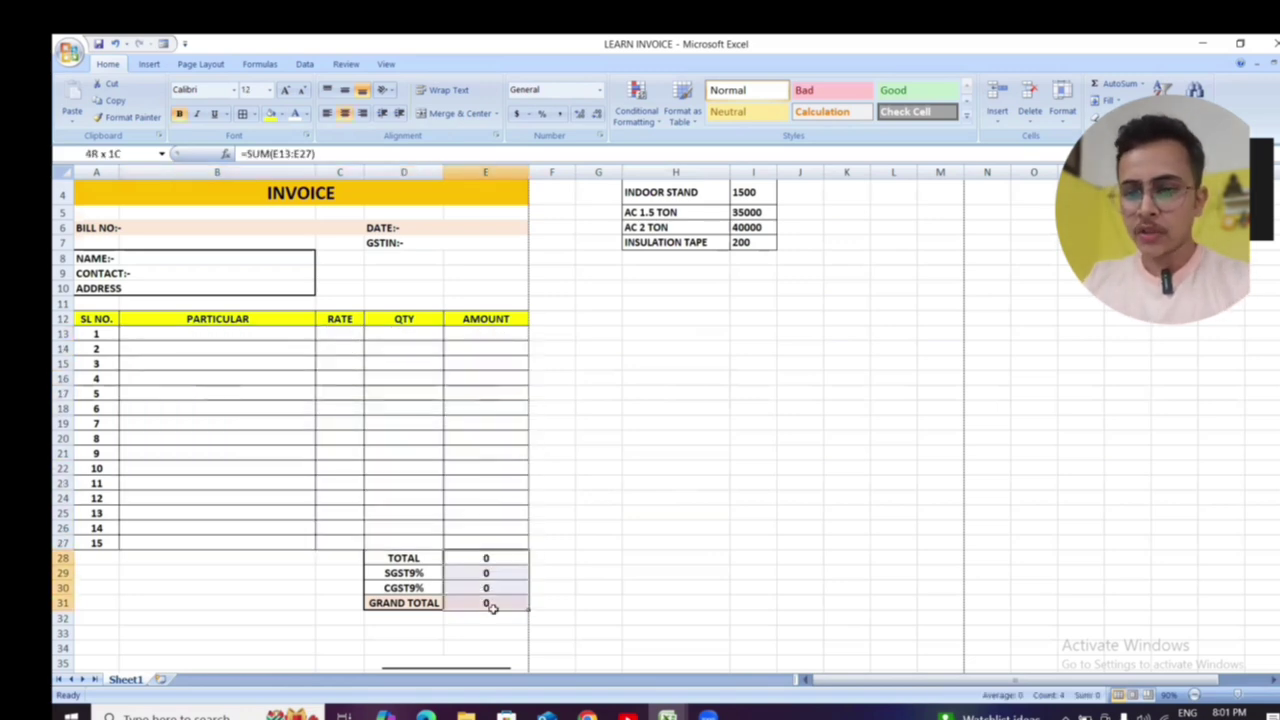
pyautogui.press('Delete')
pyautogui.click(600, 498)
# - Remove the list data validation from the Particular cells B13:B27
pyautogui.click(280, 348)
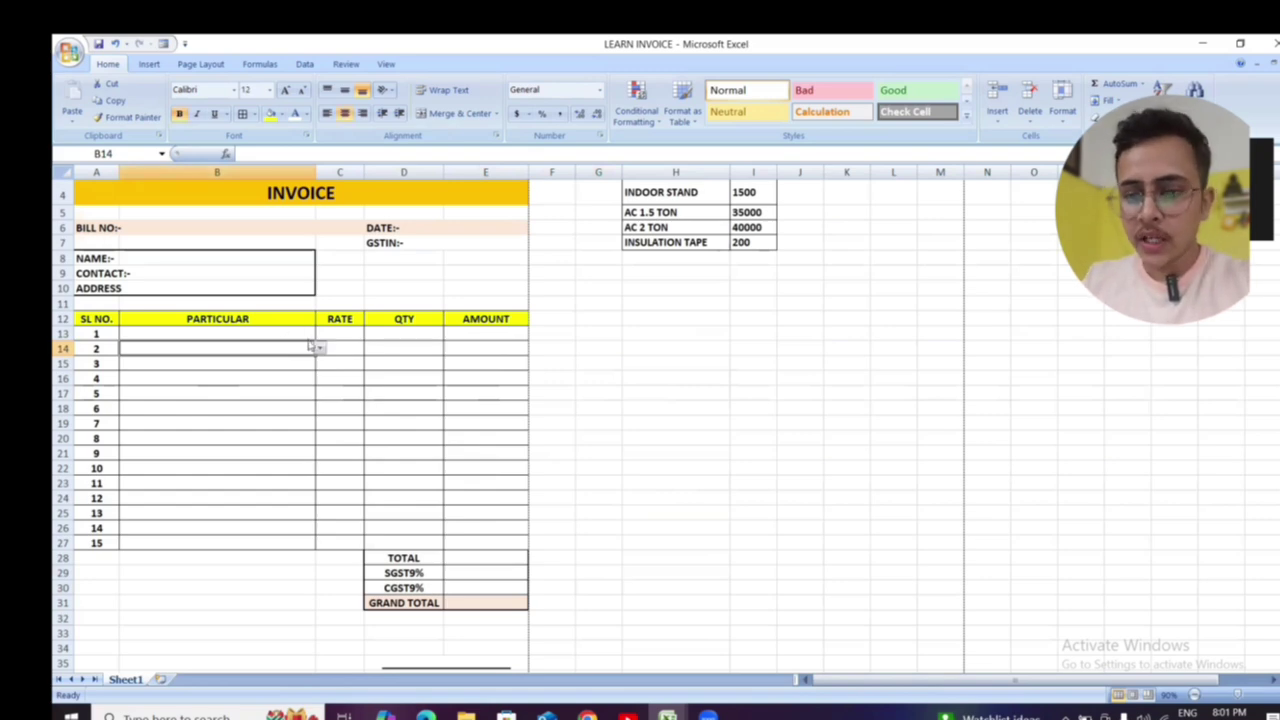
pyautogui.click(274, 363)
pyautogui.moveTo(271, 333); pyautogui.dragTo(260, 537)
pyautogui.click(577, 284)
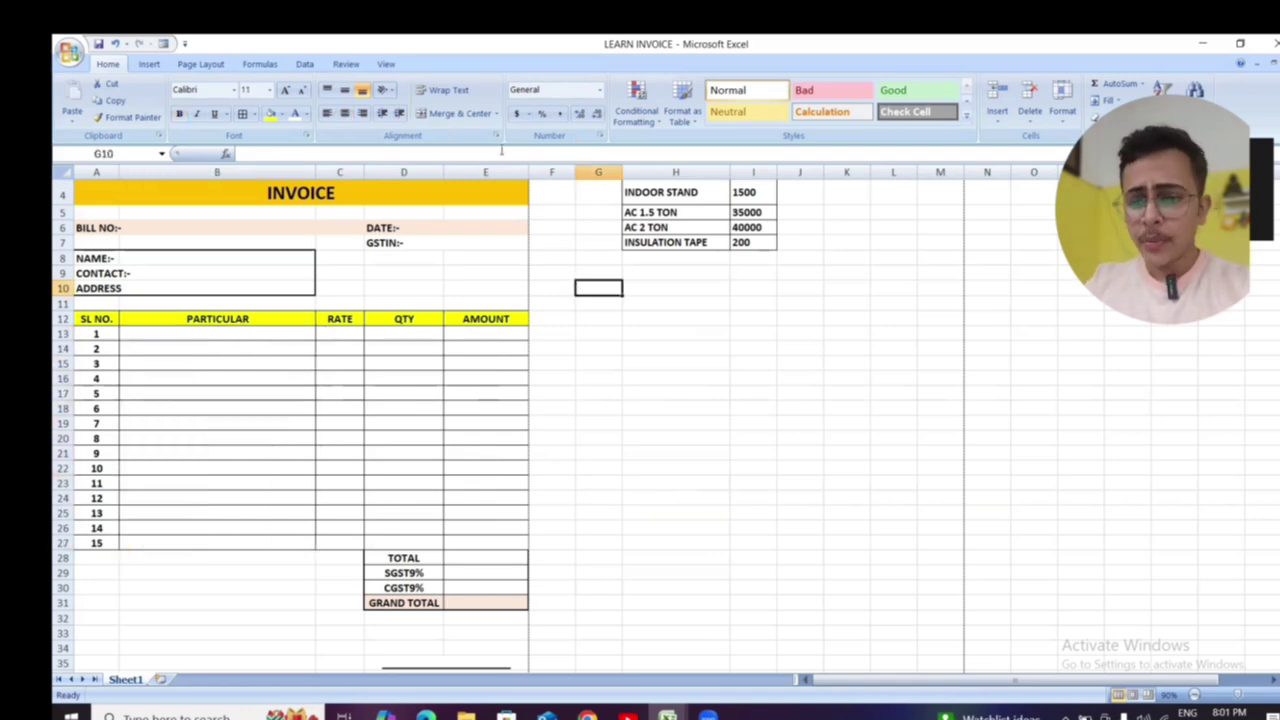
pyautogui.moveTo(231, 333); pyautogui.dragTo(237, 534)
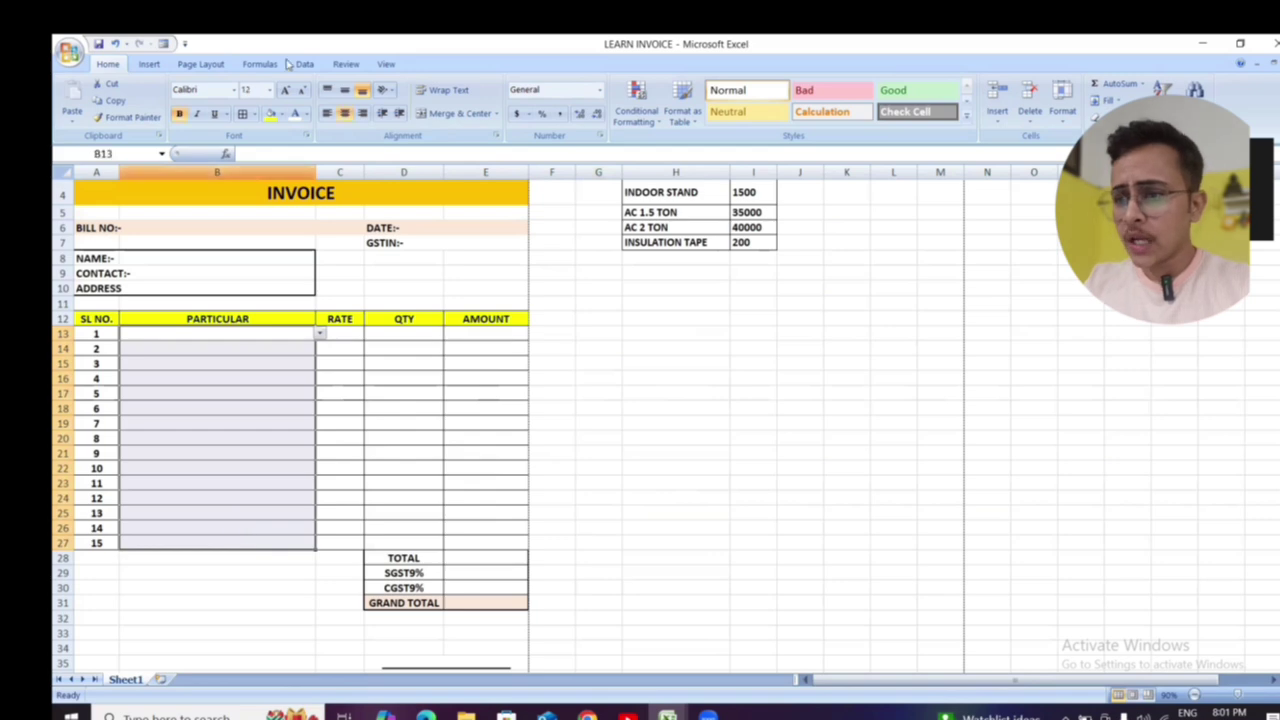
pyautogui.click(305, 64)
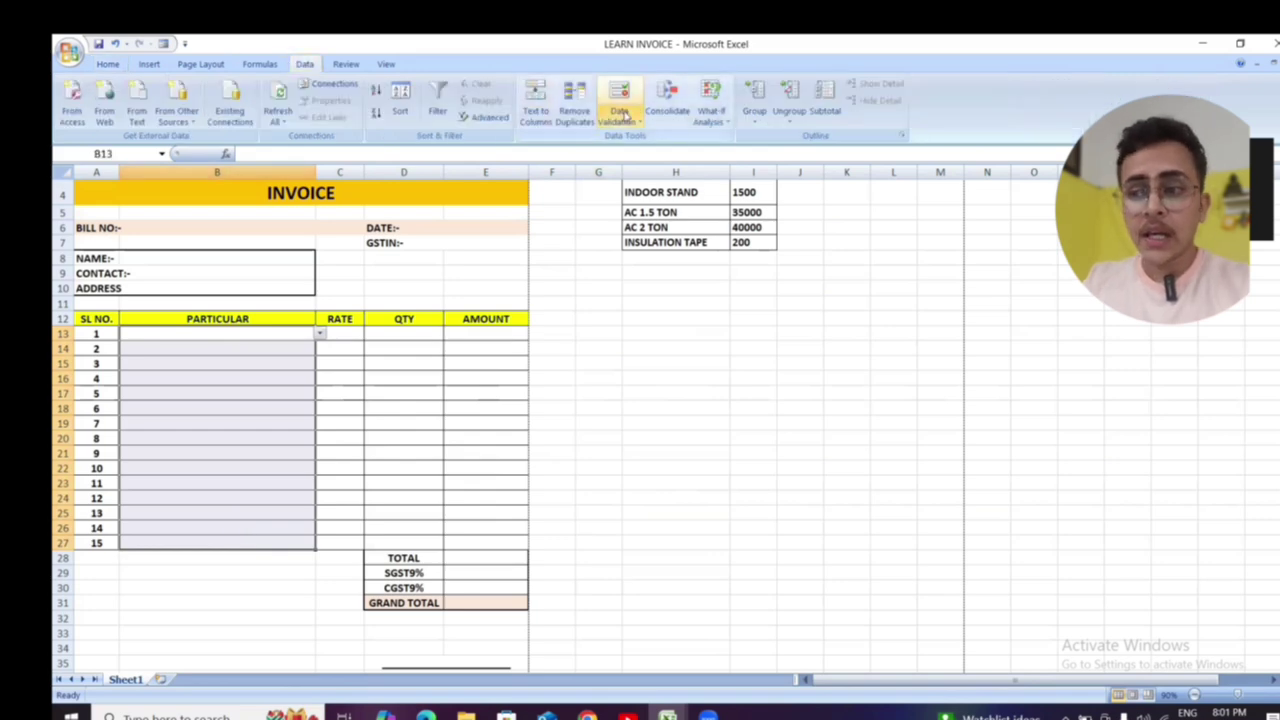
pyautogui.click(624, 116)
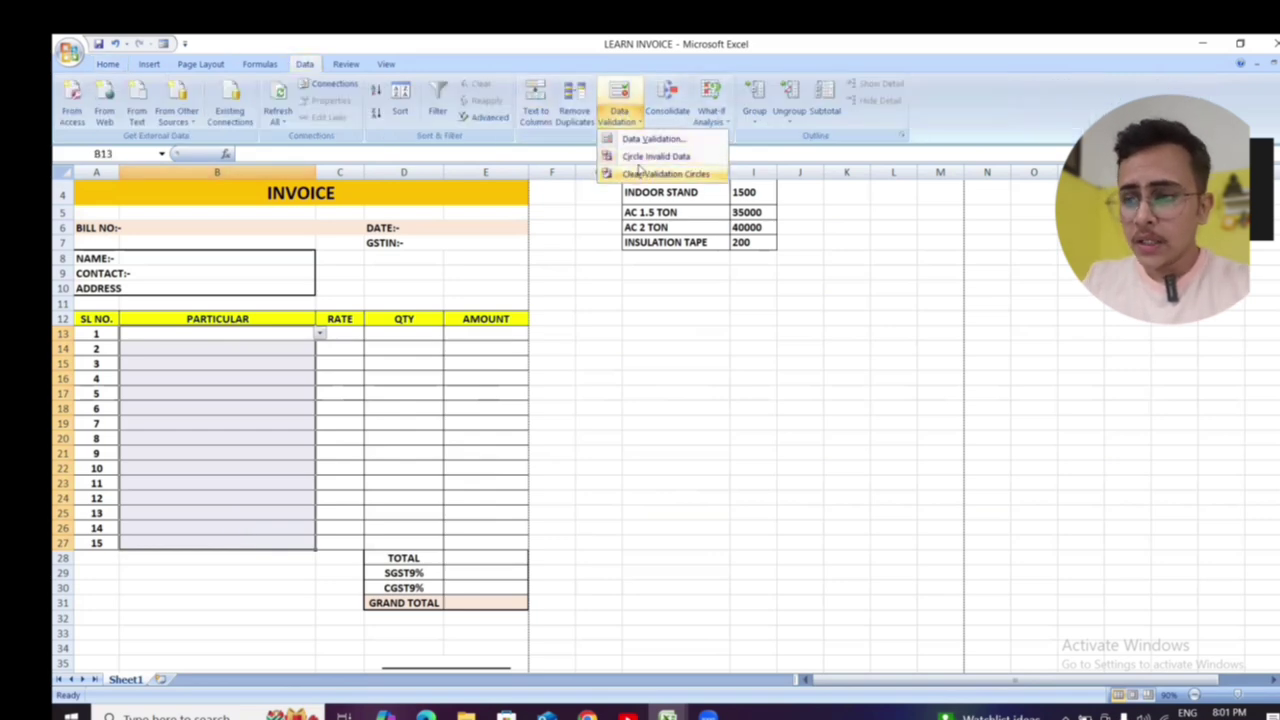
pyautogui.click(645, 140)
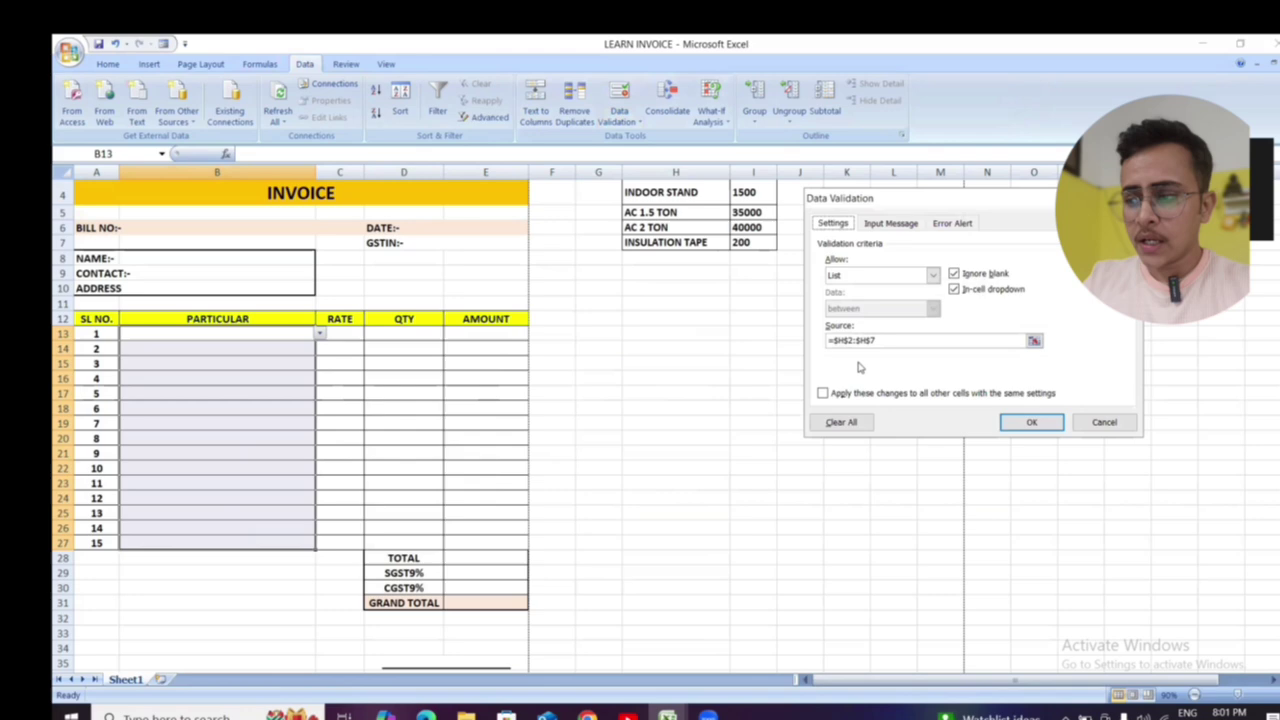
pyautogui.click(840, 422)
pyautogui.click(1031, 422)
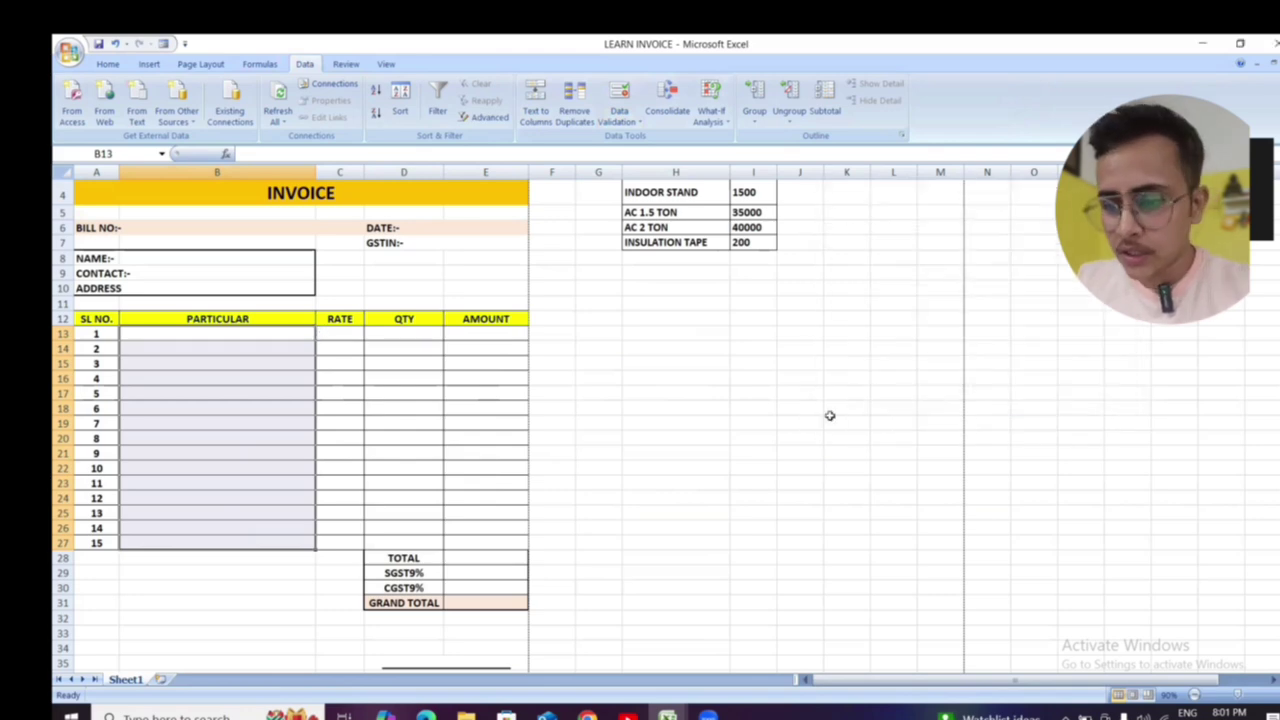
pyautogui.click(652, 380)
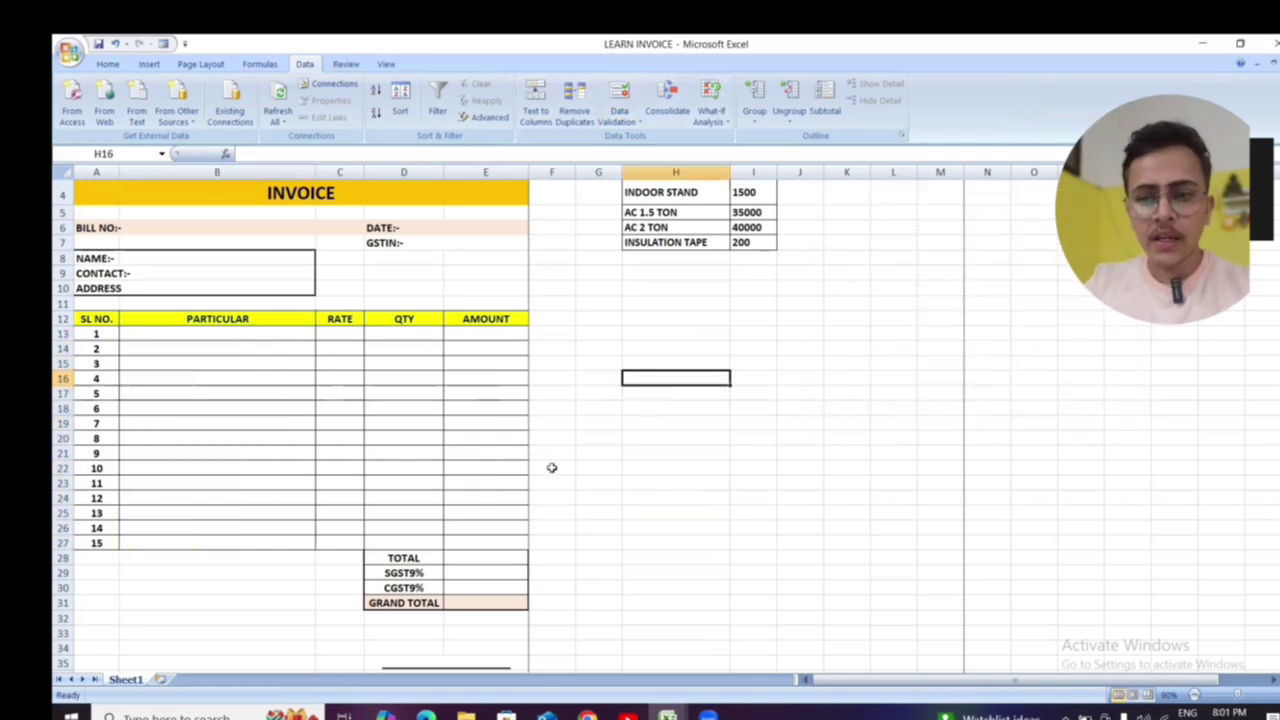
# - Examine the empty item rows of the invoice and the product and rate table in H1:I7
pyautogui.click(205, 352)
pyautogui.scroll(1, 263, 378)
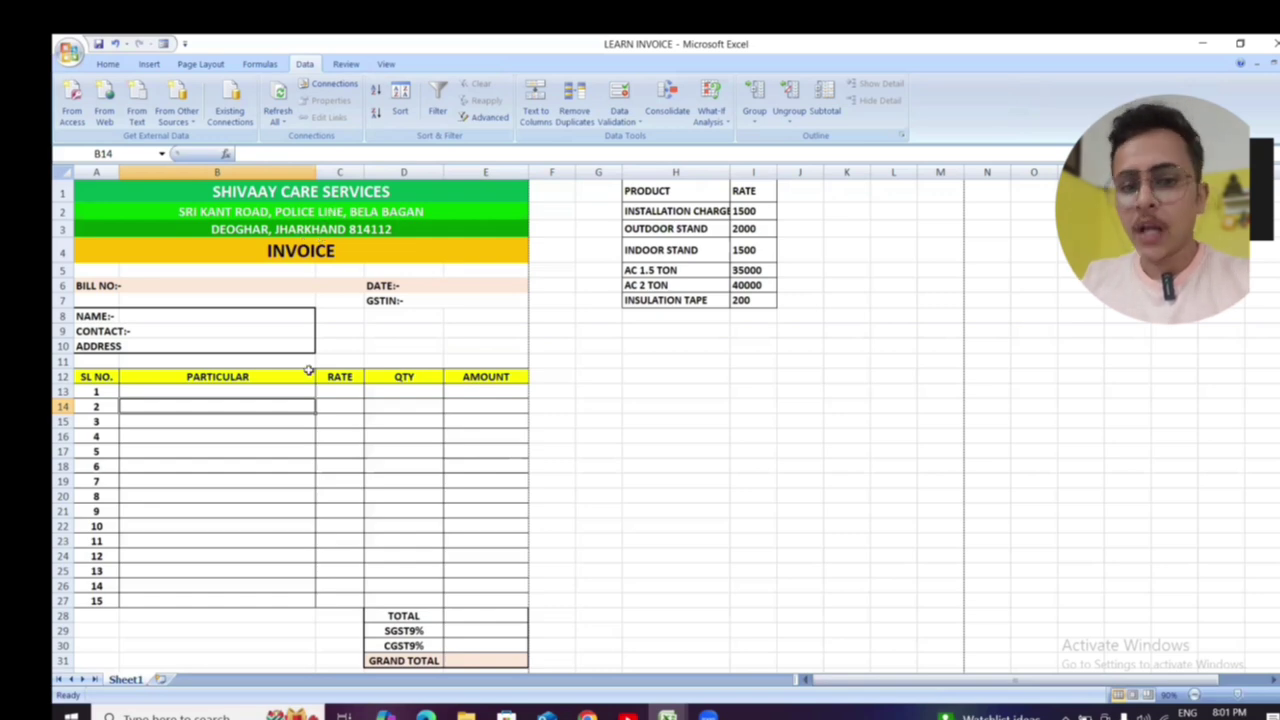
pyautogui.click(337, 457)
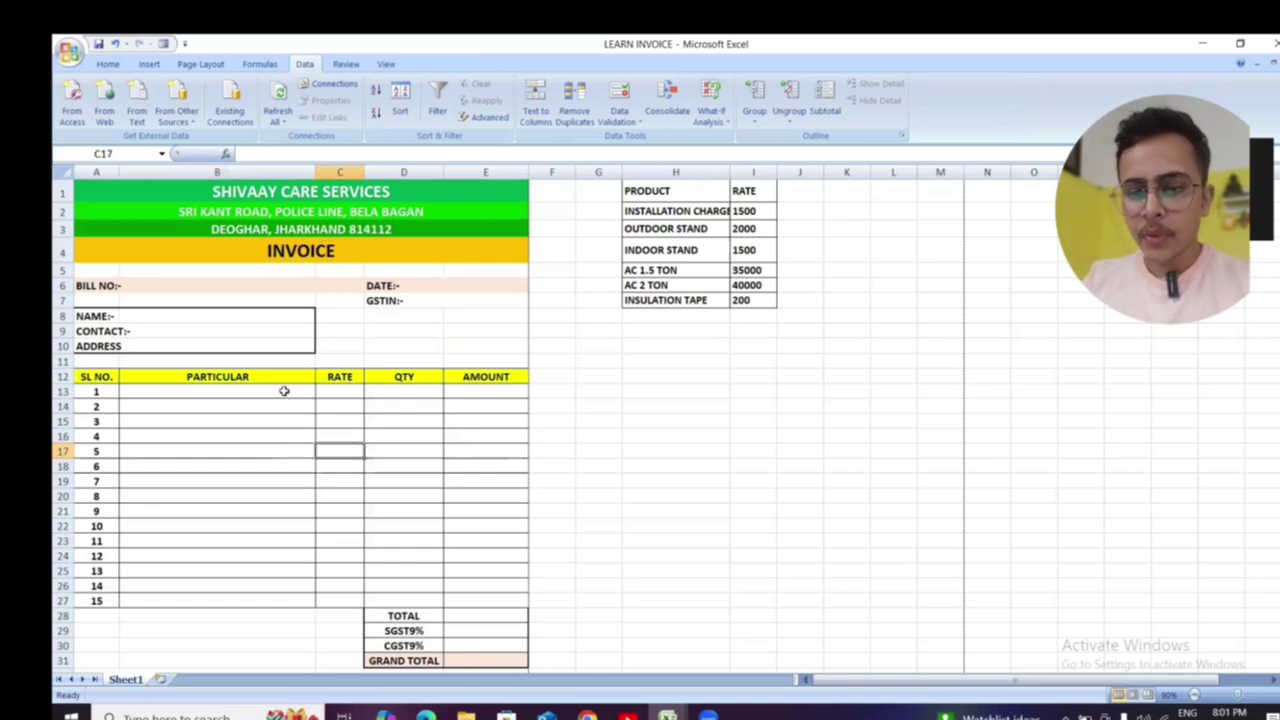
pyautogui.click(254, 391)
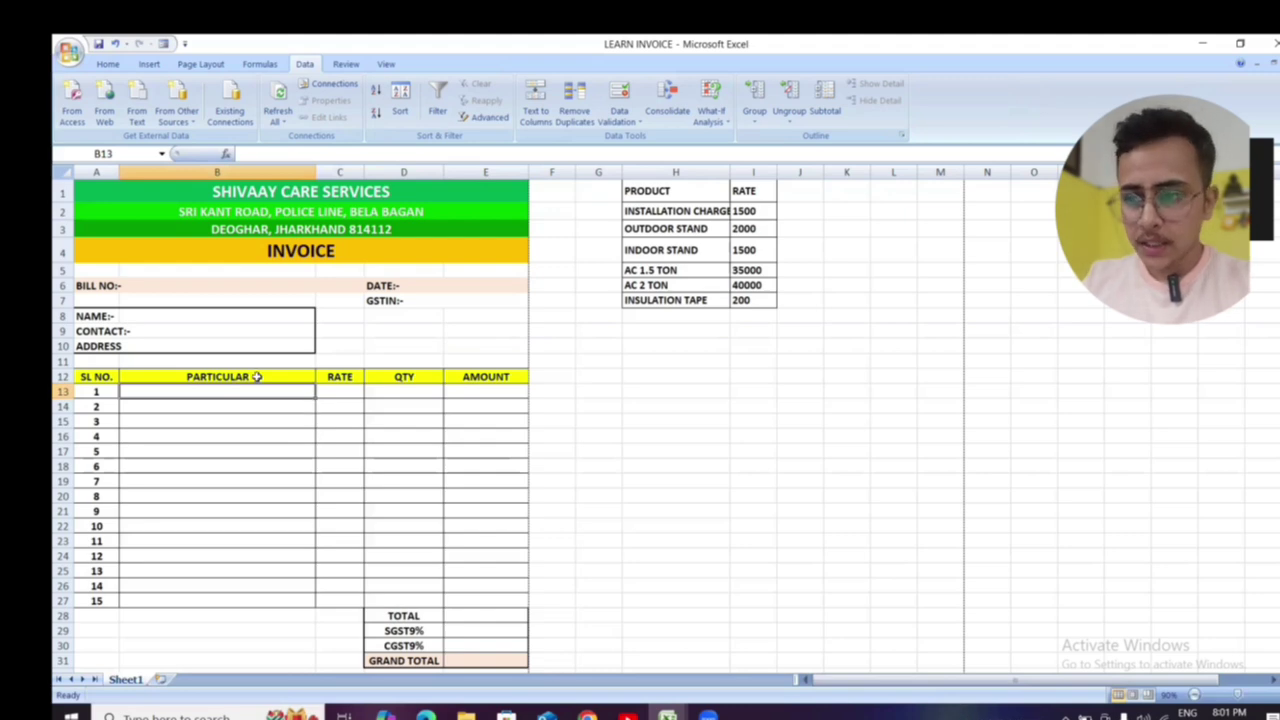
pyautogui.click(688, 320)
pyautogui.moveTo(660, 190); pyautogui.dragTo(755, 302)
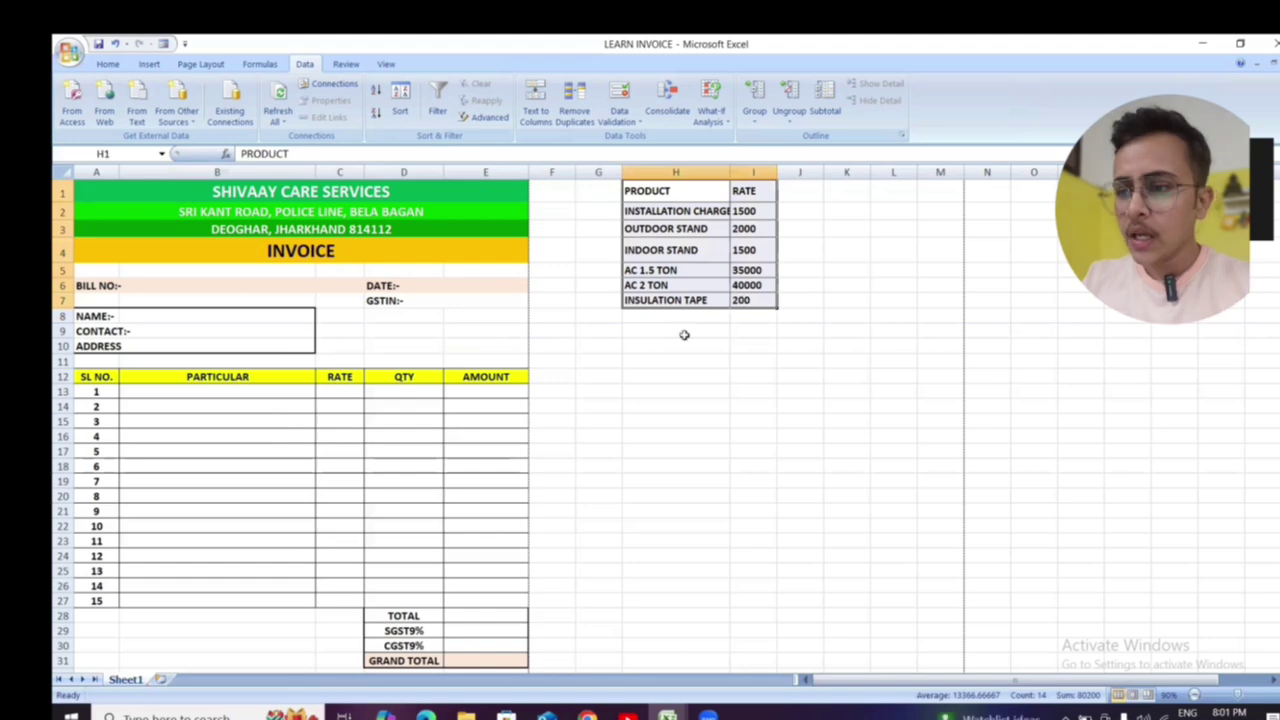
pyautogui.click(654, 389)
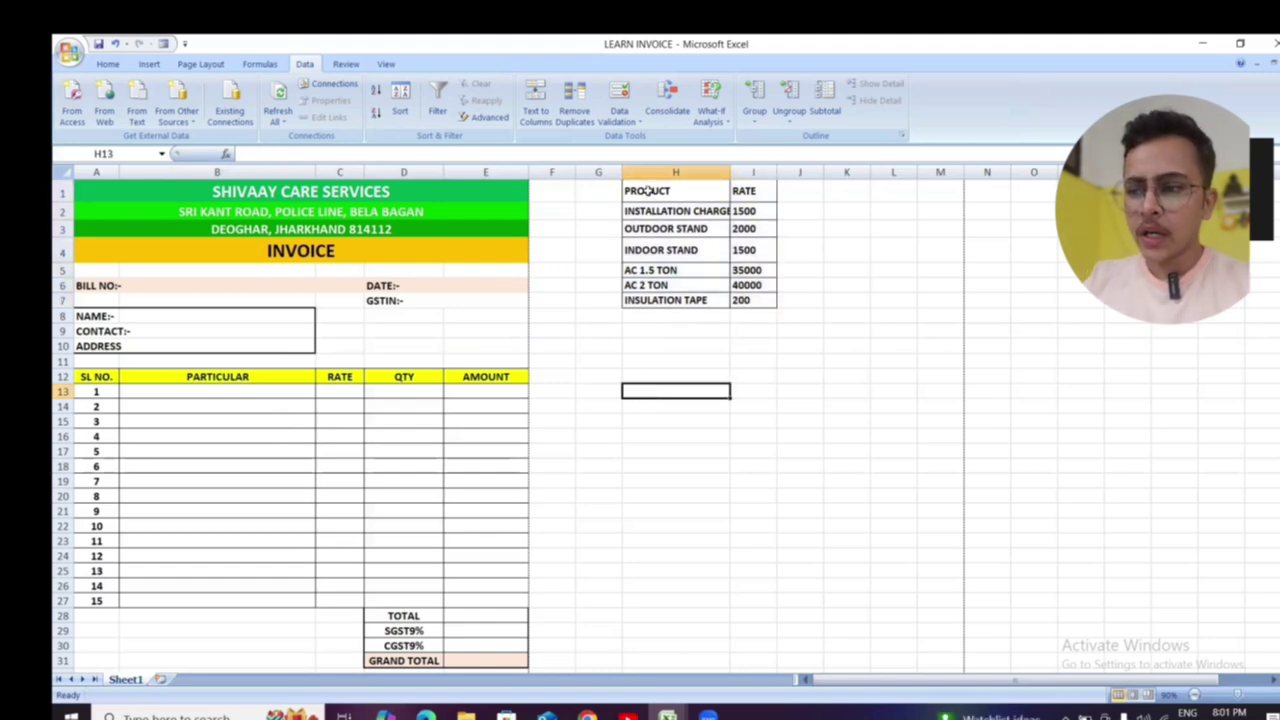
pyautogui.click(649, 191)
pyautogui.click(752, 194)
pyautogui.click(690, 376)
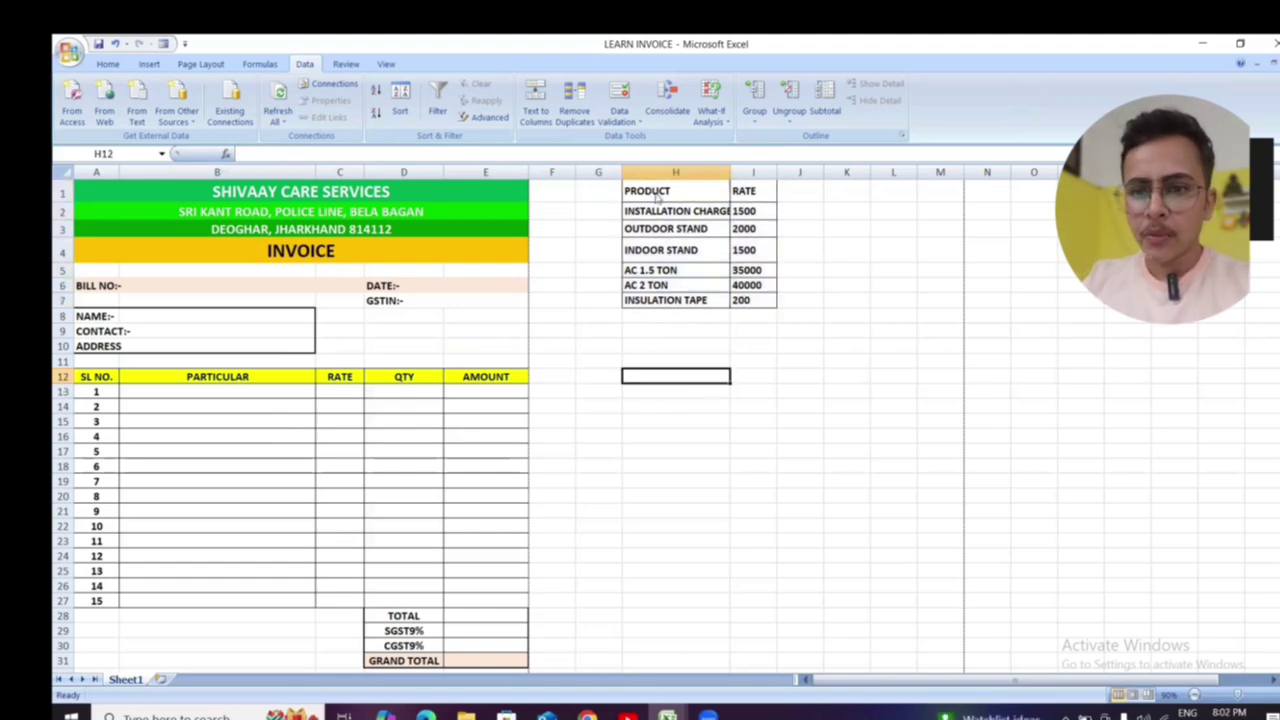
# - Fill the PRODUCT and RATE header cells H1:I1 with dark grey
pyautogui.moveTo(661, 193); pyautogui.dragTo(748, 193)
pyautogui.click(108, 64)
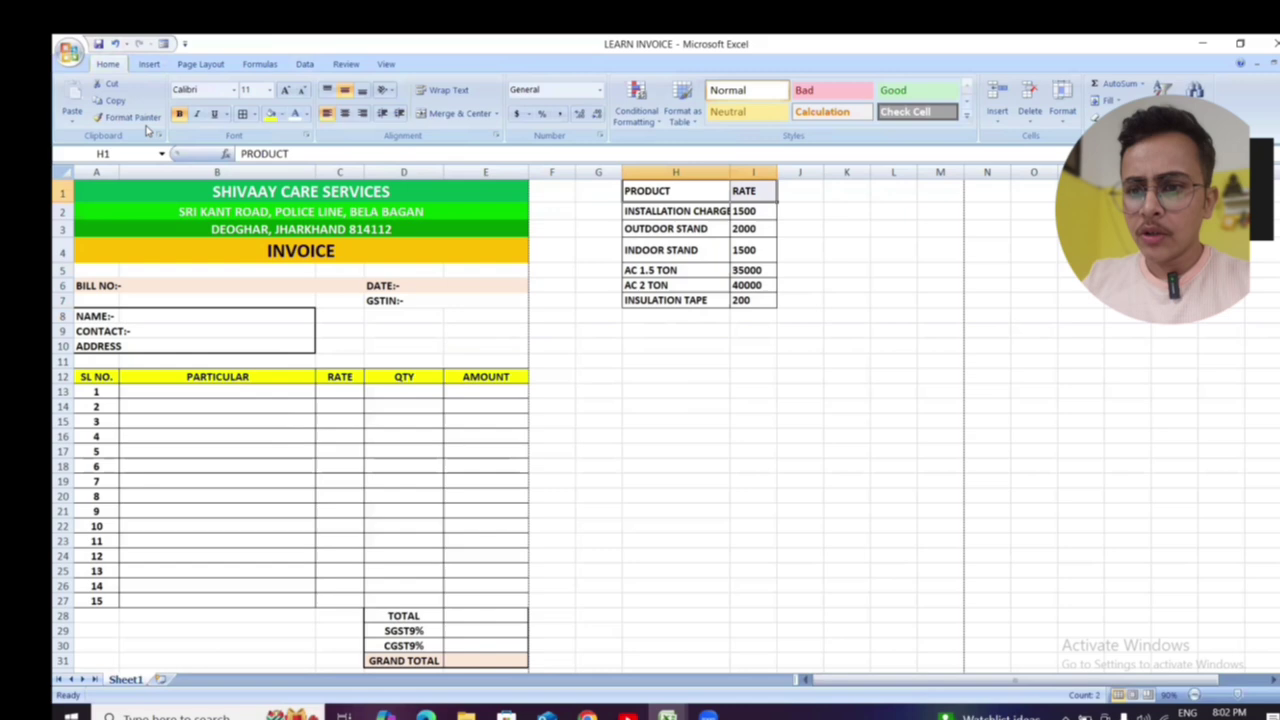
pyautogui.click(283, 116)
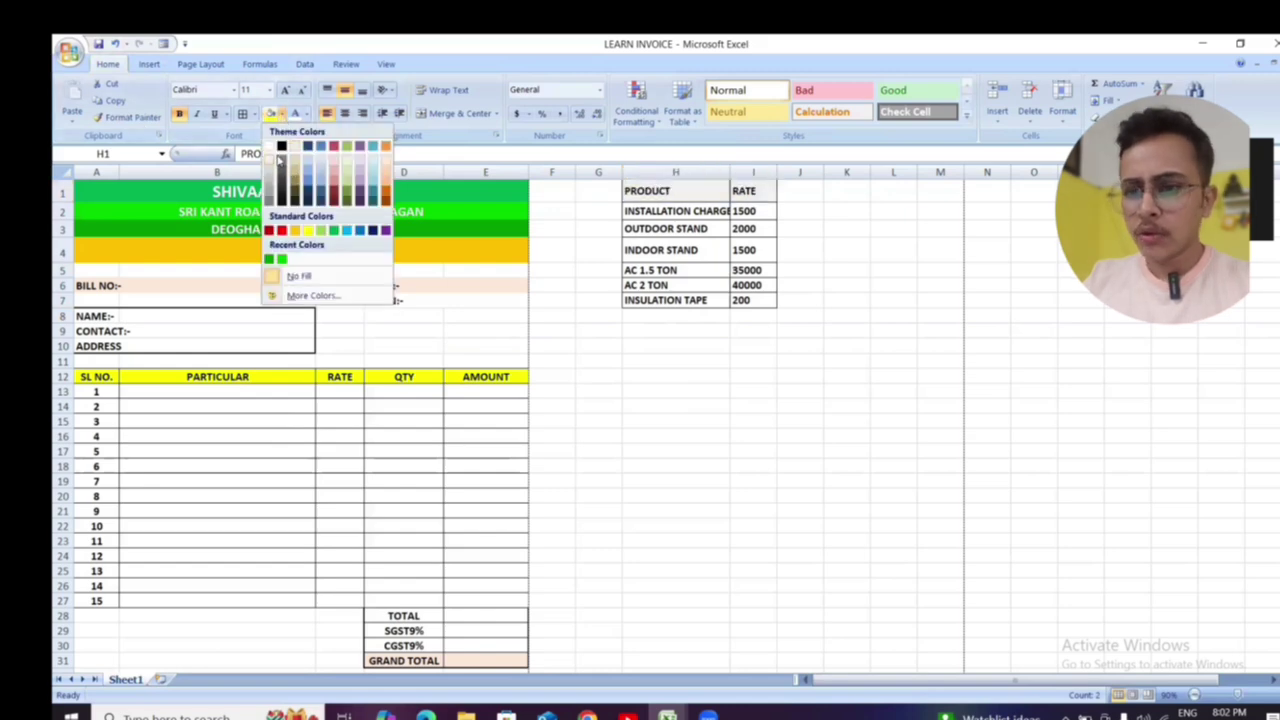
pyautogui.click(281, 160)
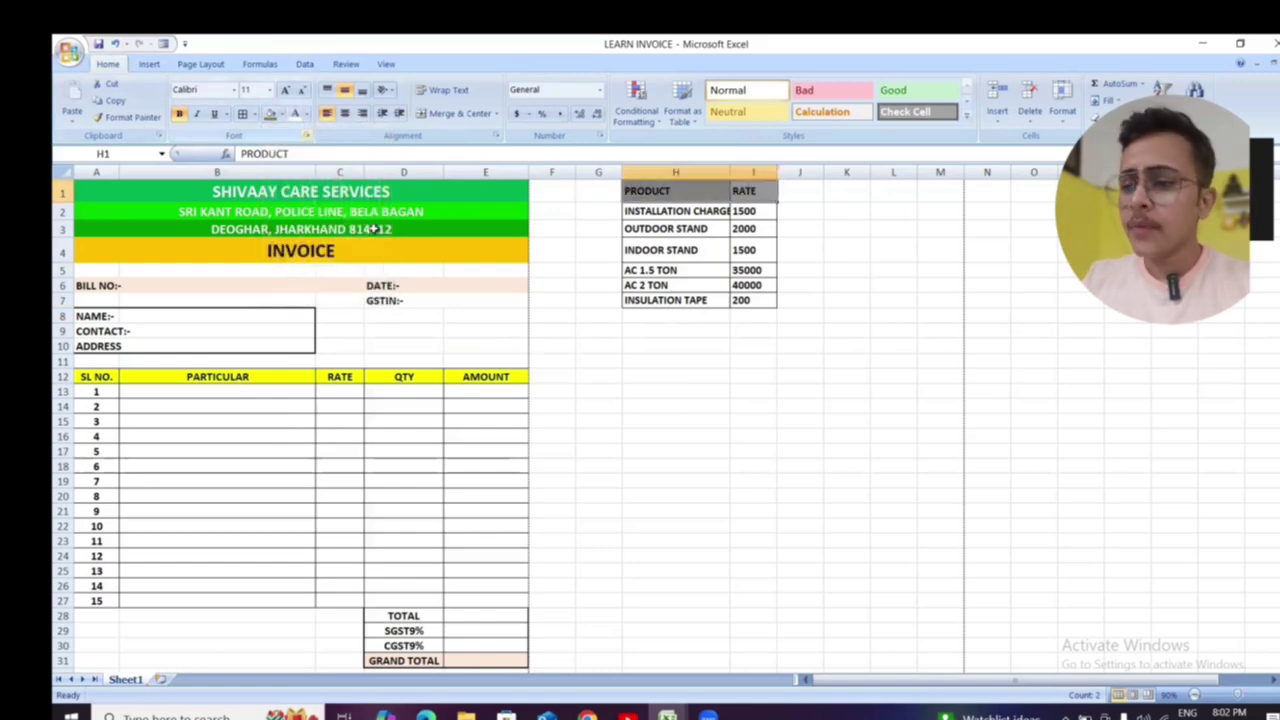
pyautogui.click(630, 381)
pyautogui.click(742, 388)
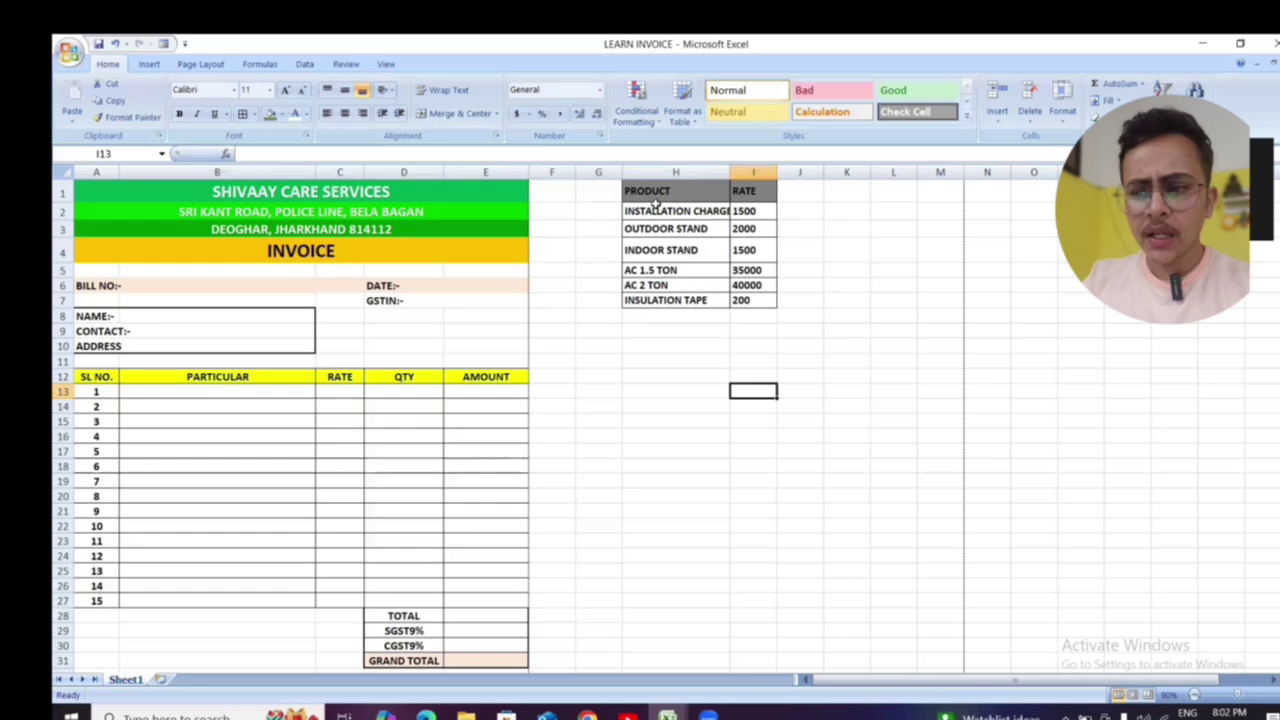
# - Widen column H to about 21.44 so the full product names fit
pyautogui.moveTo(655, 205); pyautogui.dragTo(645, 317)
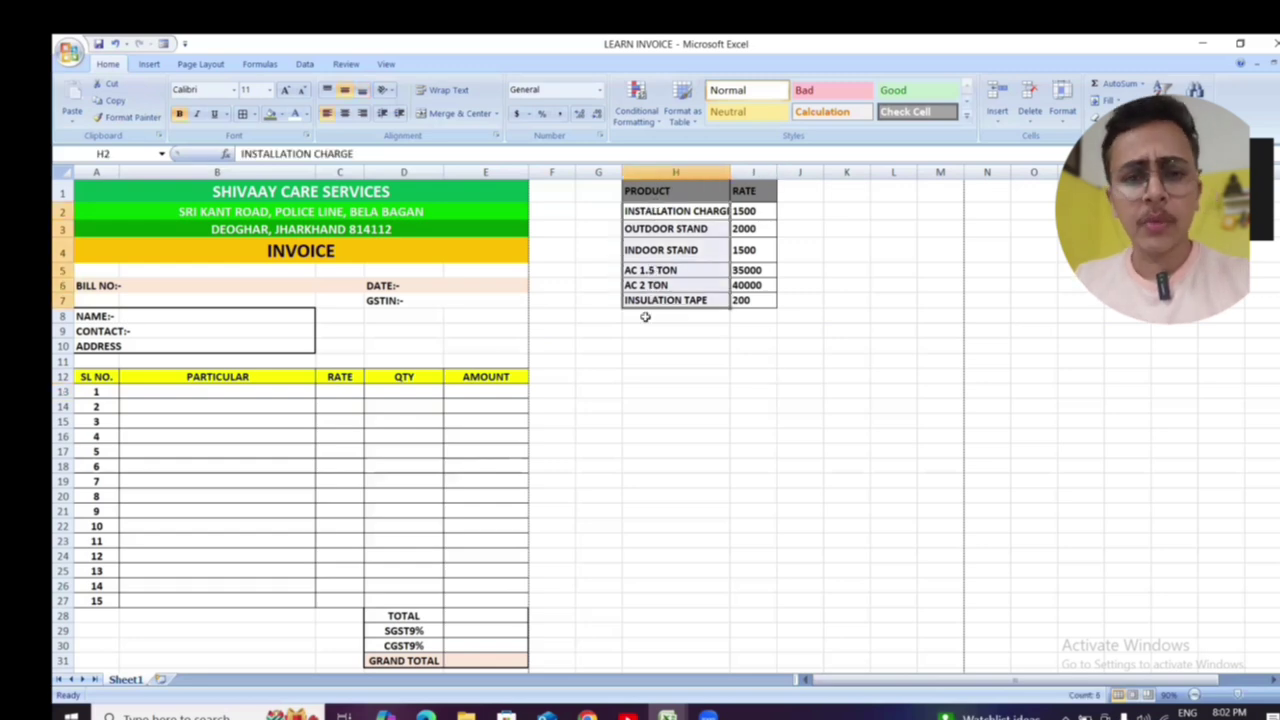
pyautogui.click(603, 414)
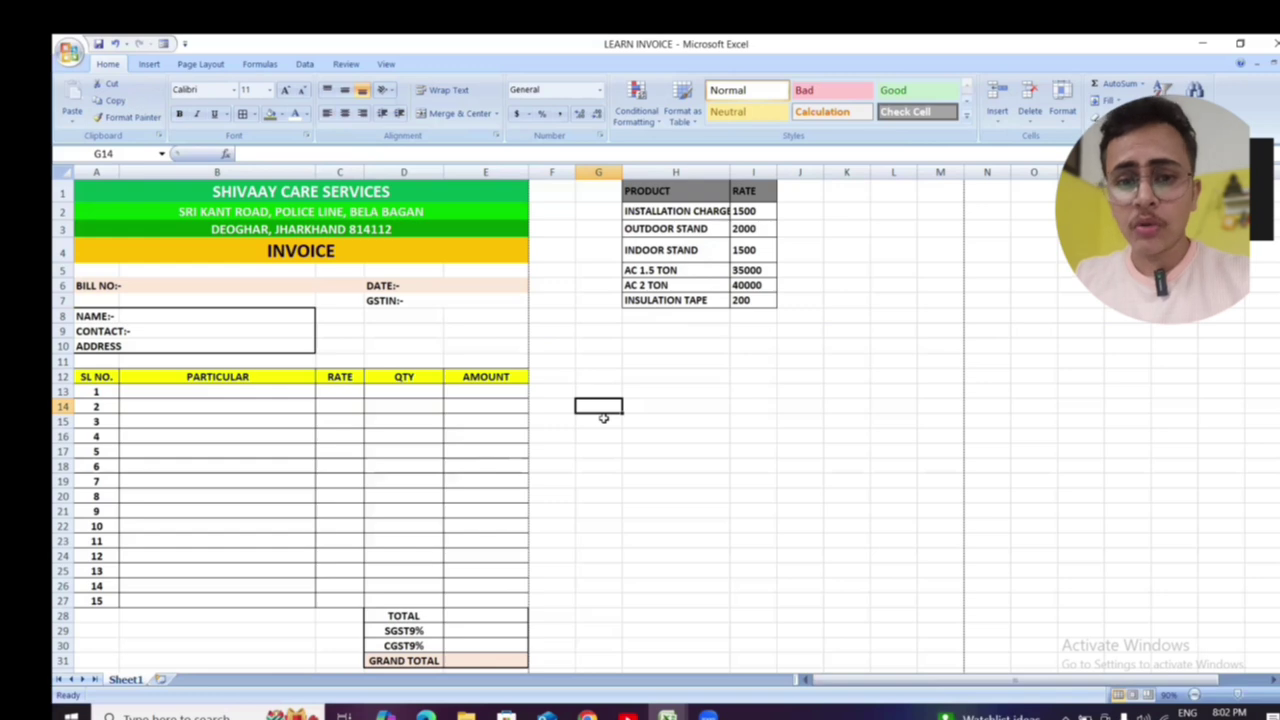
pyautogui.click(714, 388)
pyautogui.click(750, 348)
pyautogui.moveTo(729, 174); pyautogui.dragTo(739, 174)
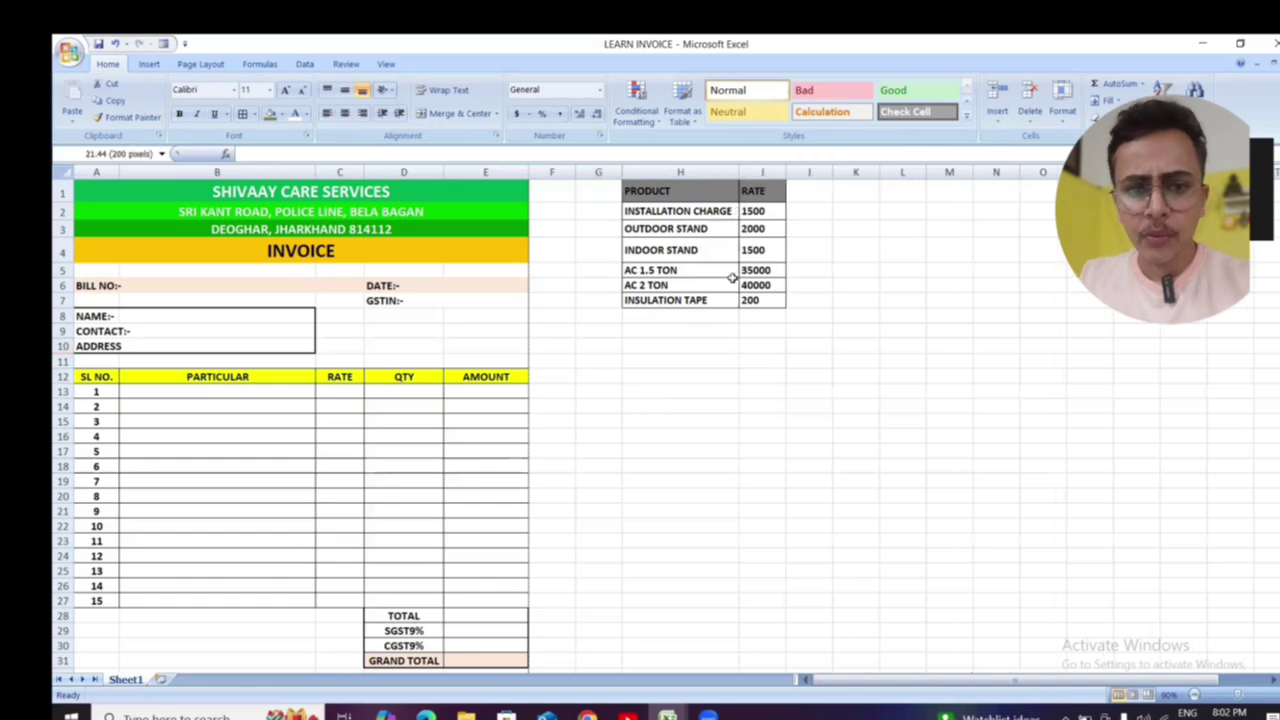
pyautogui.click(722, 438)
# - Examine each product name and its rate in the product table H2:I7
pyautogui.click(655, 211)
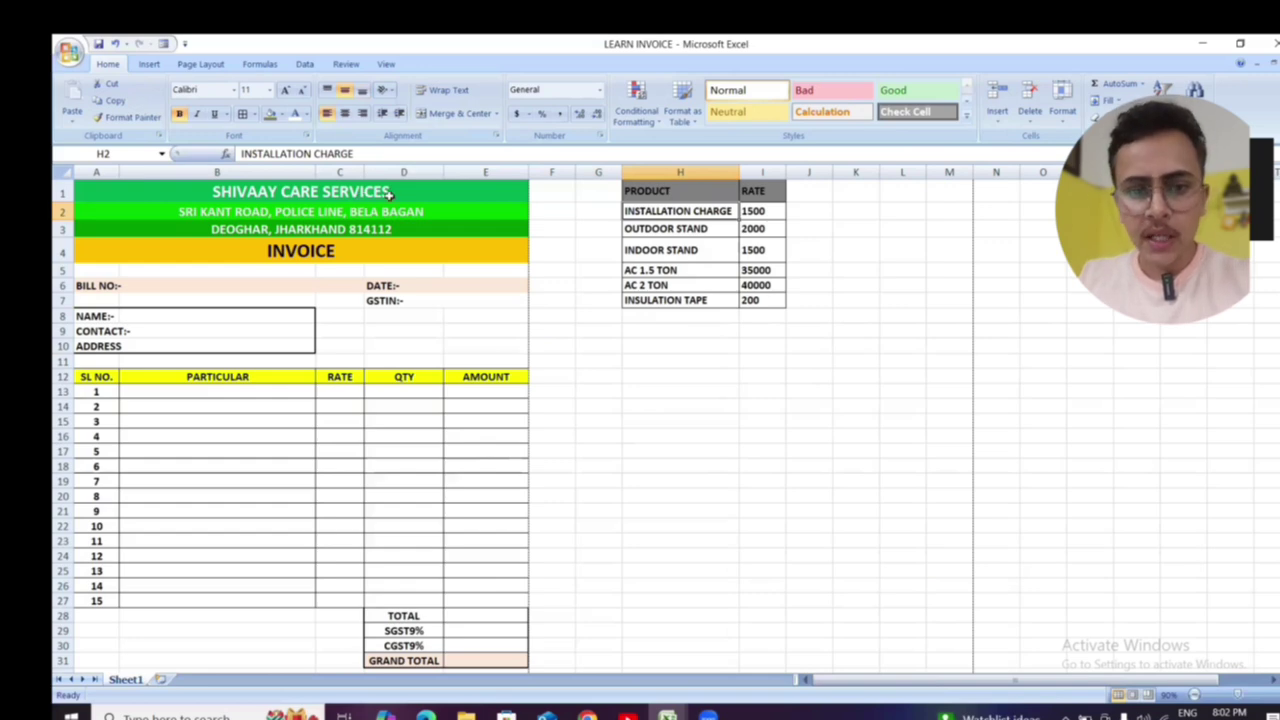
pyautogui.click(697, 377)
pyautogui.click(664, 212)
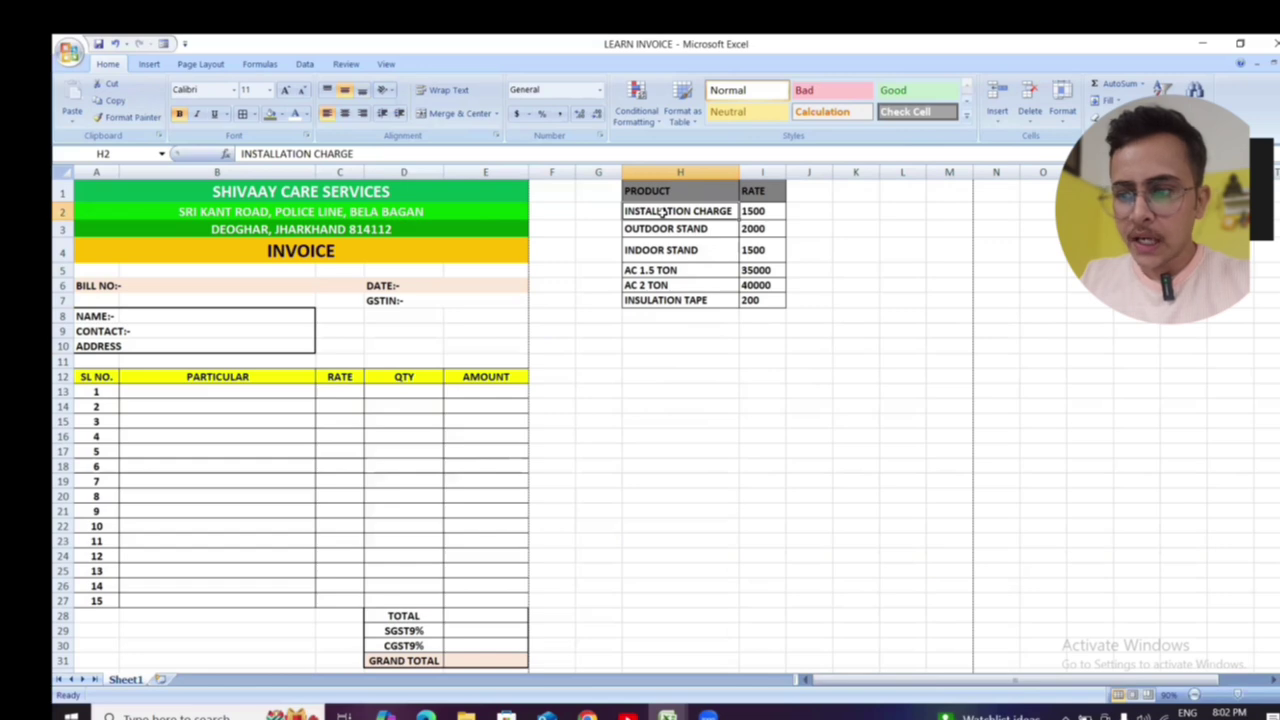
pyautogui.click(757, 210)
pyautogui.click(692, 228)
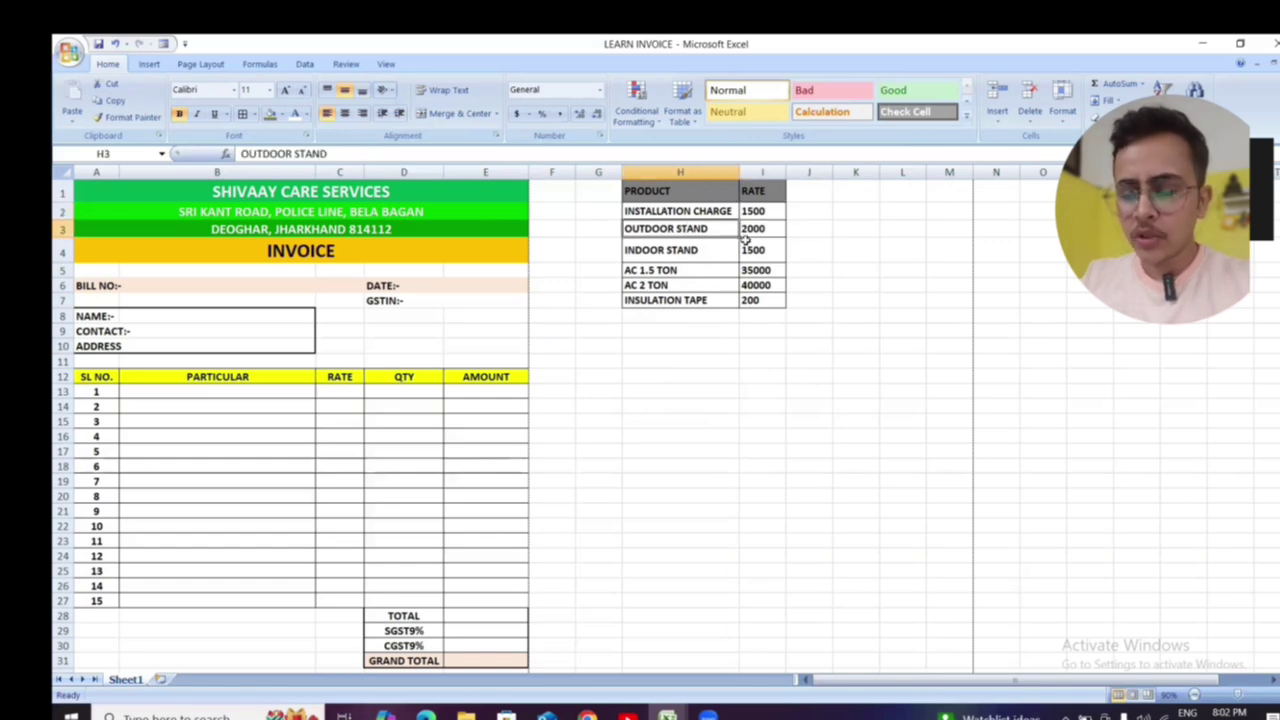
pyautogui.click(752, 228)
pyautogui.click(678, 250)
pyautogui.click(760, 251)
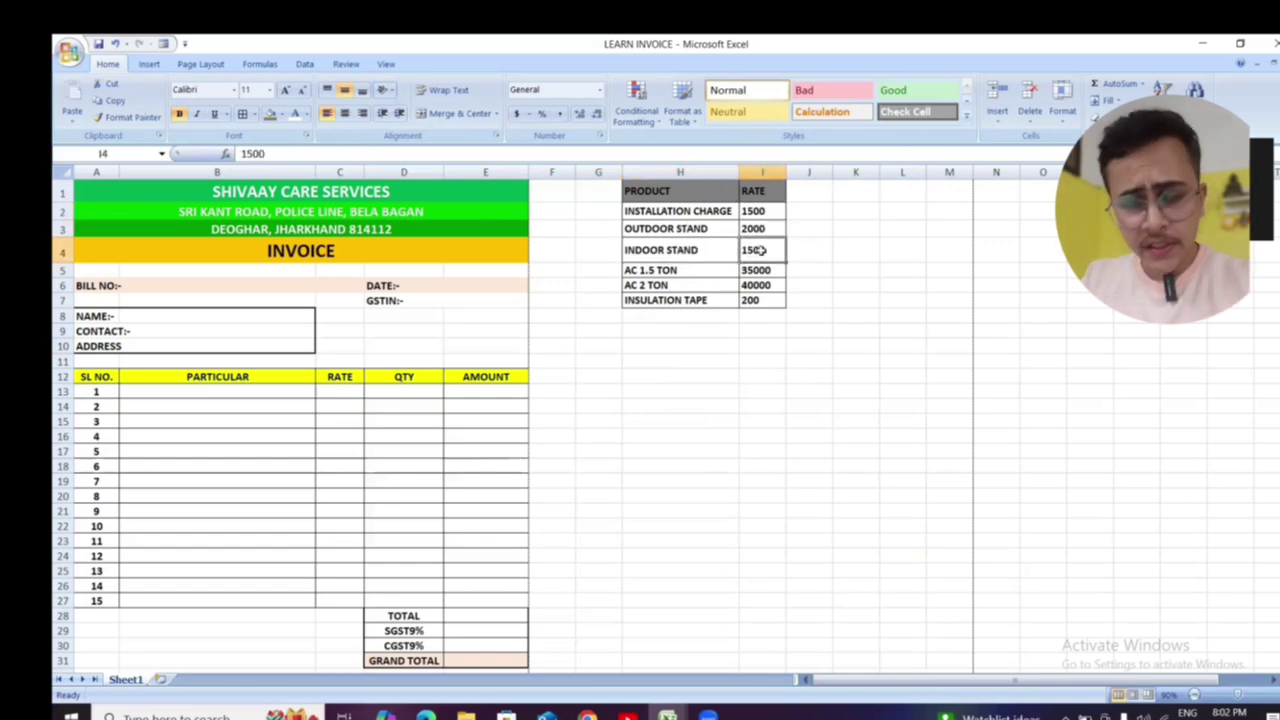
pyautogui.click(682, 270)
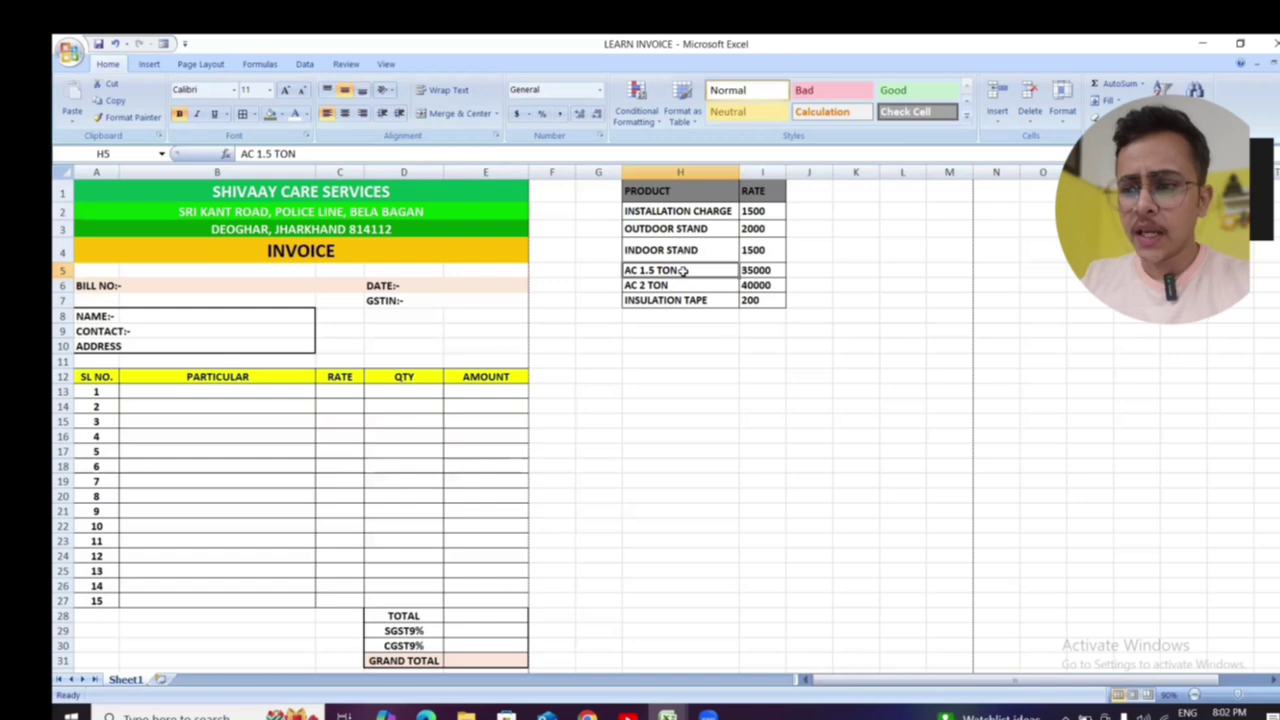
pyautogui.click(750, 272)
pyautogui.click(669, 286)
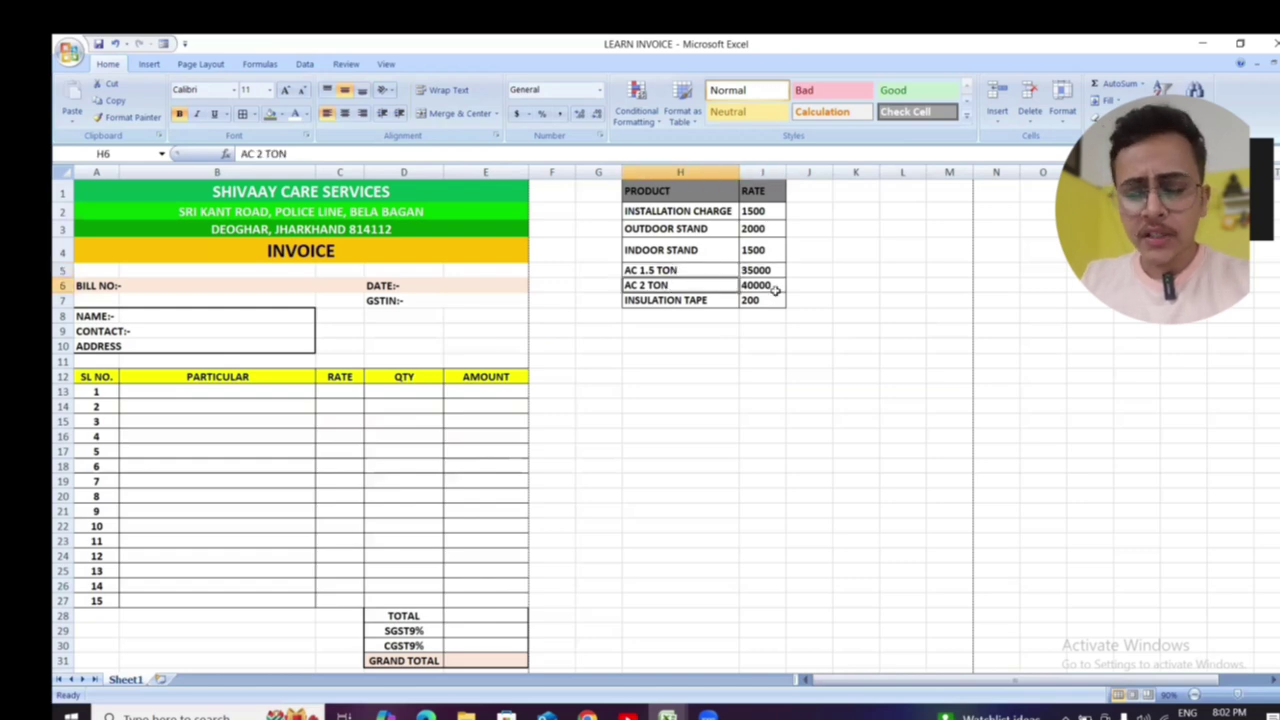
pyautogui.click(667, 357)
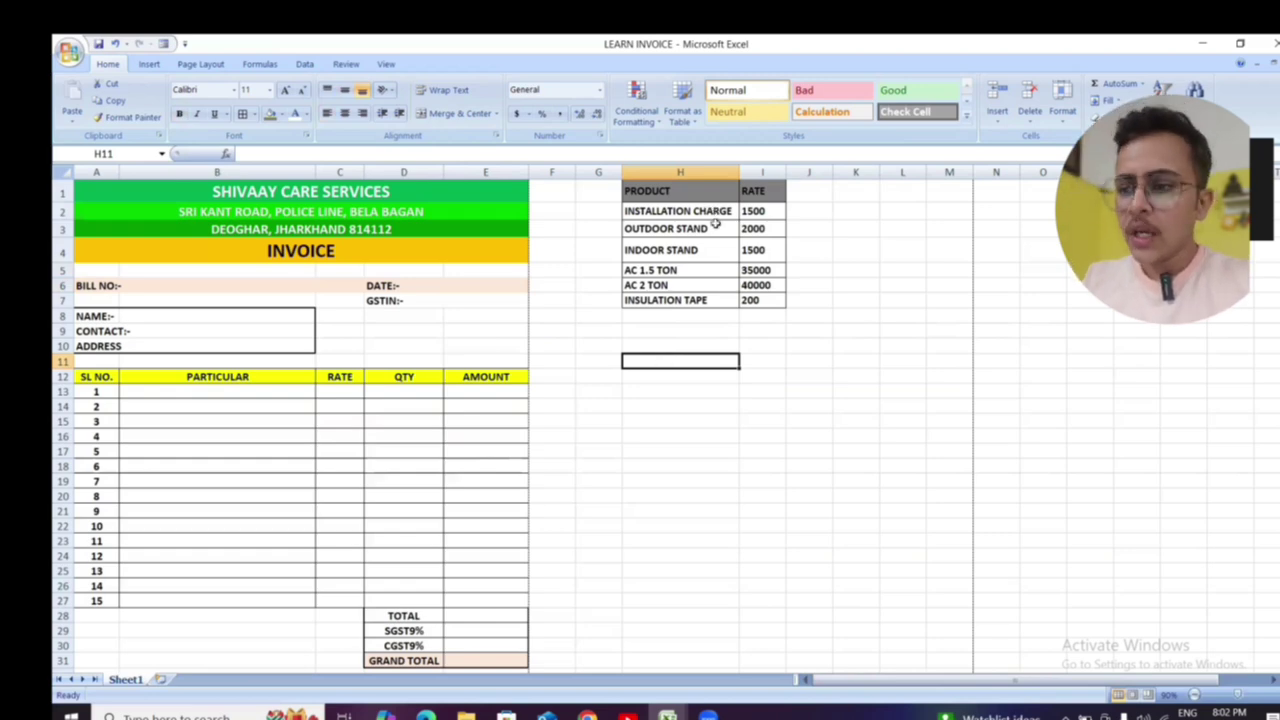
pyautogui.click(752, 346)
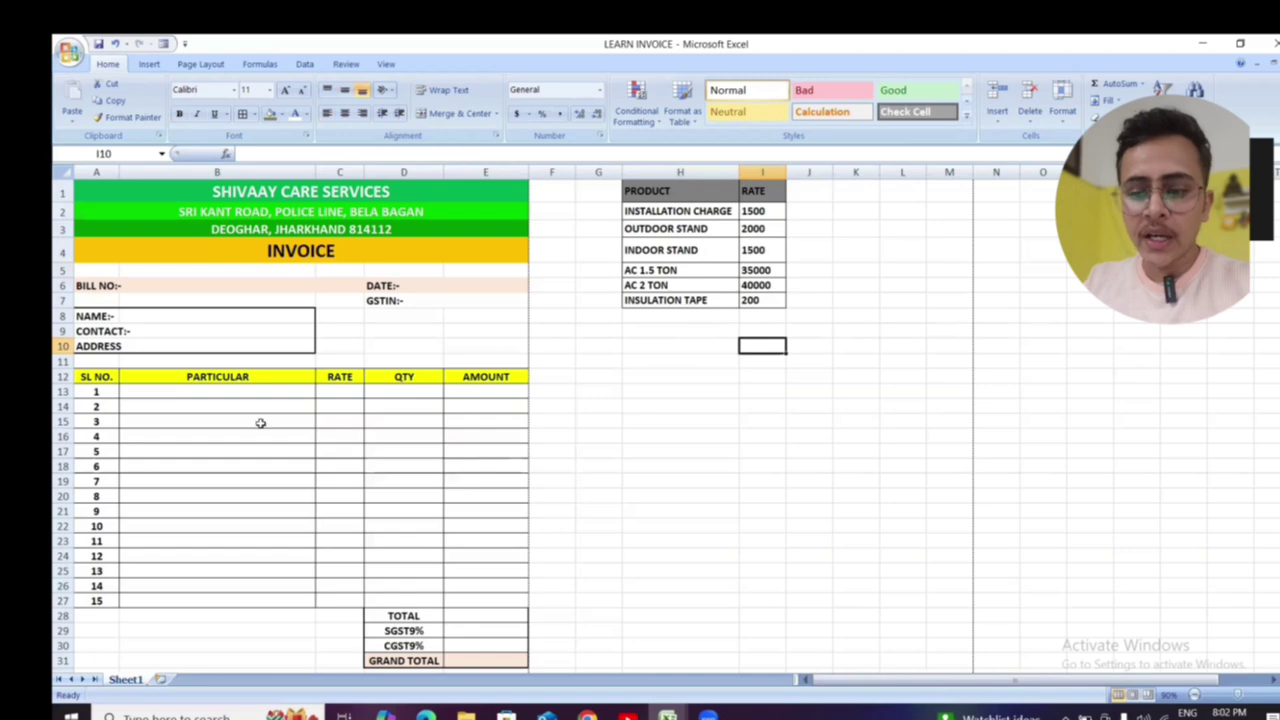
# - Examine the Particular cells B13:B27 where the invoice items go
pyautogui.moveTo(258, 396); pyautogui.dragTo(237, 603)
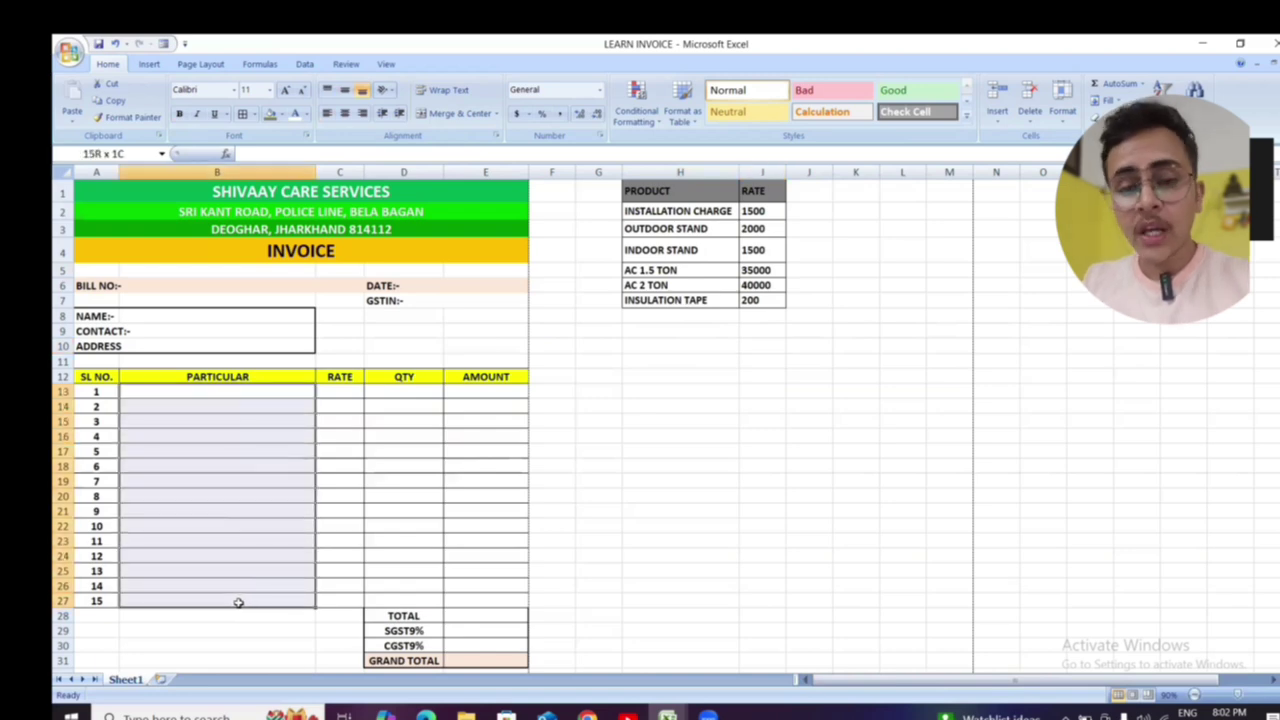
pyautogui.click(705, 447)
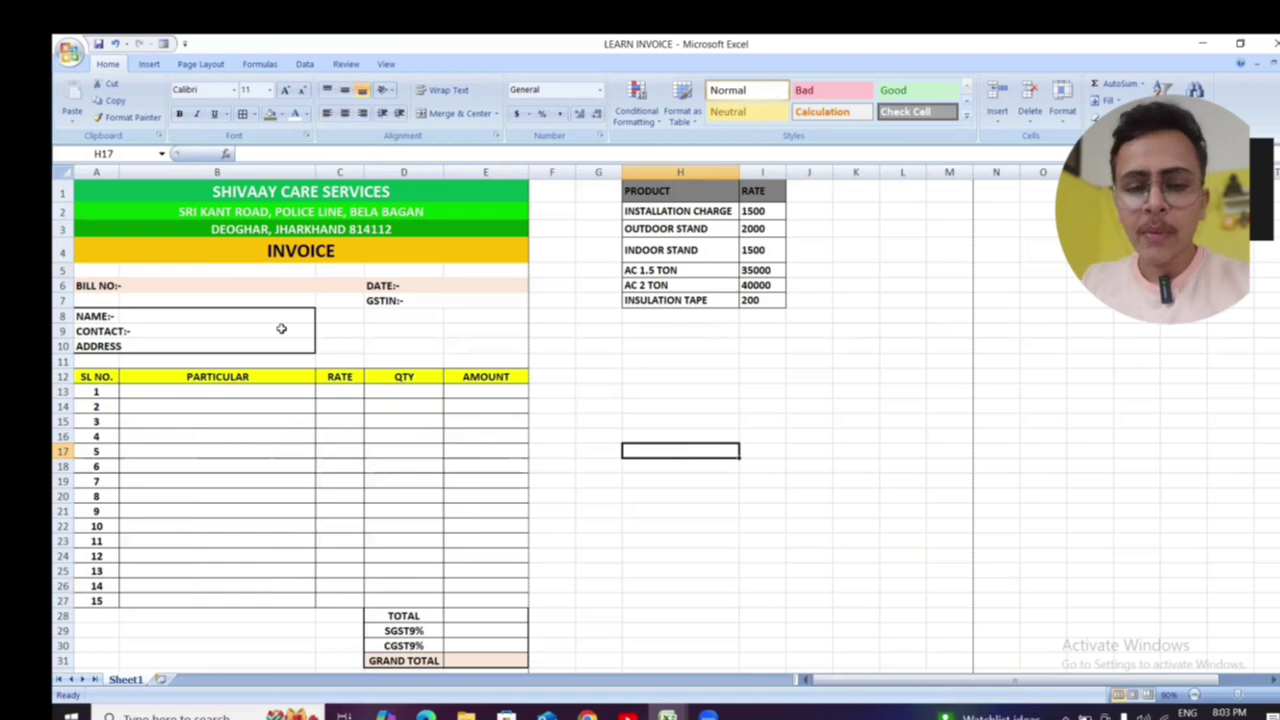
pyautogui.click(287, 436)
pyautogui.click(260, 391)
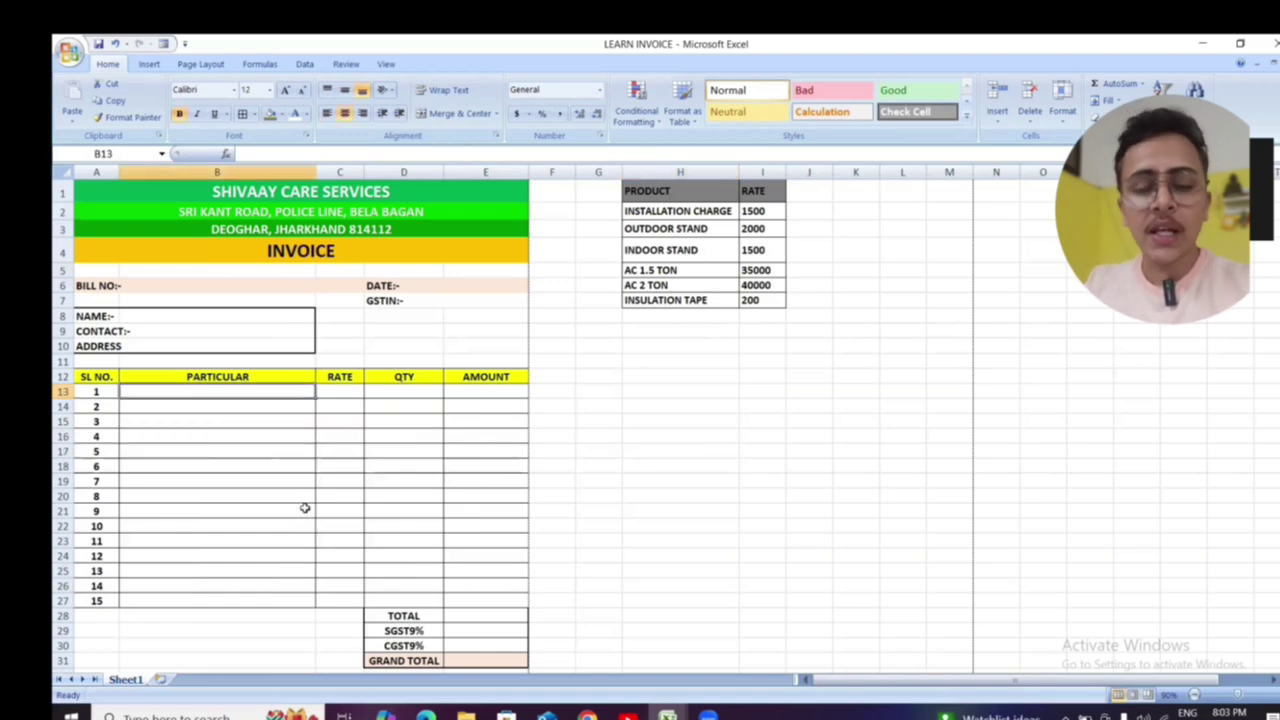
pyautogui.click(264, 451)
pyautogui.click(267, 396)
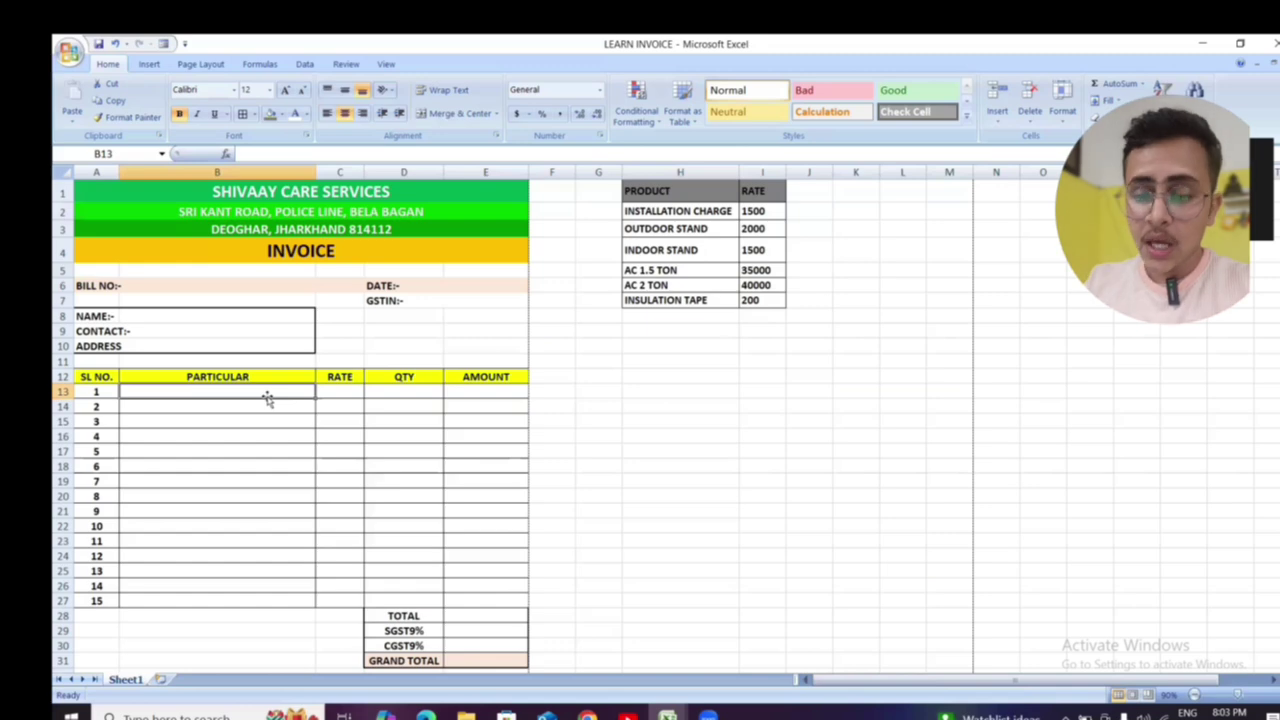
pyautogui.click(352, 449)
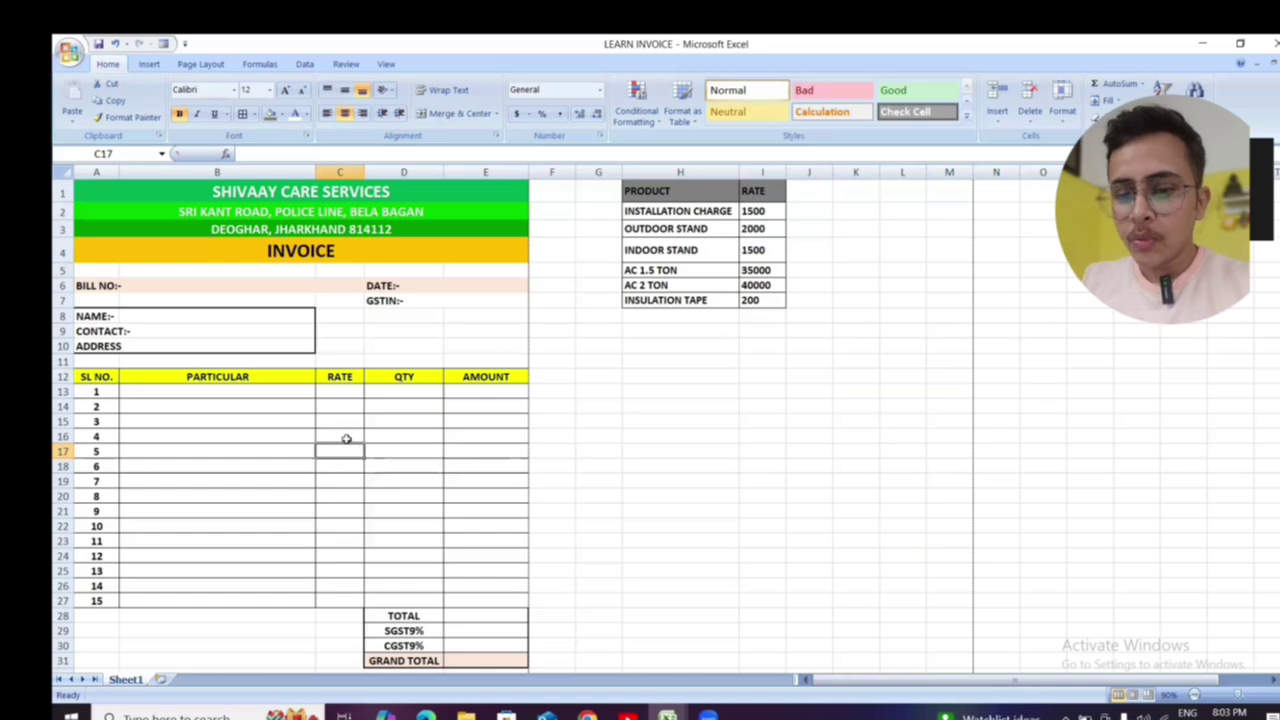
pyautogui.moveTo(251, 398); pyautogui.dragTo(247, 596)
pyautogui.click(366, 497)
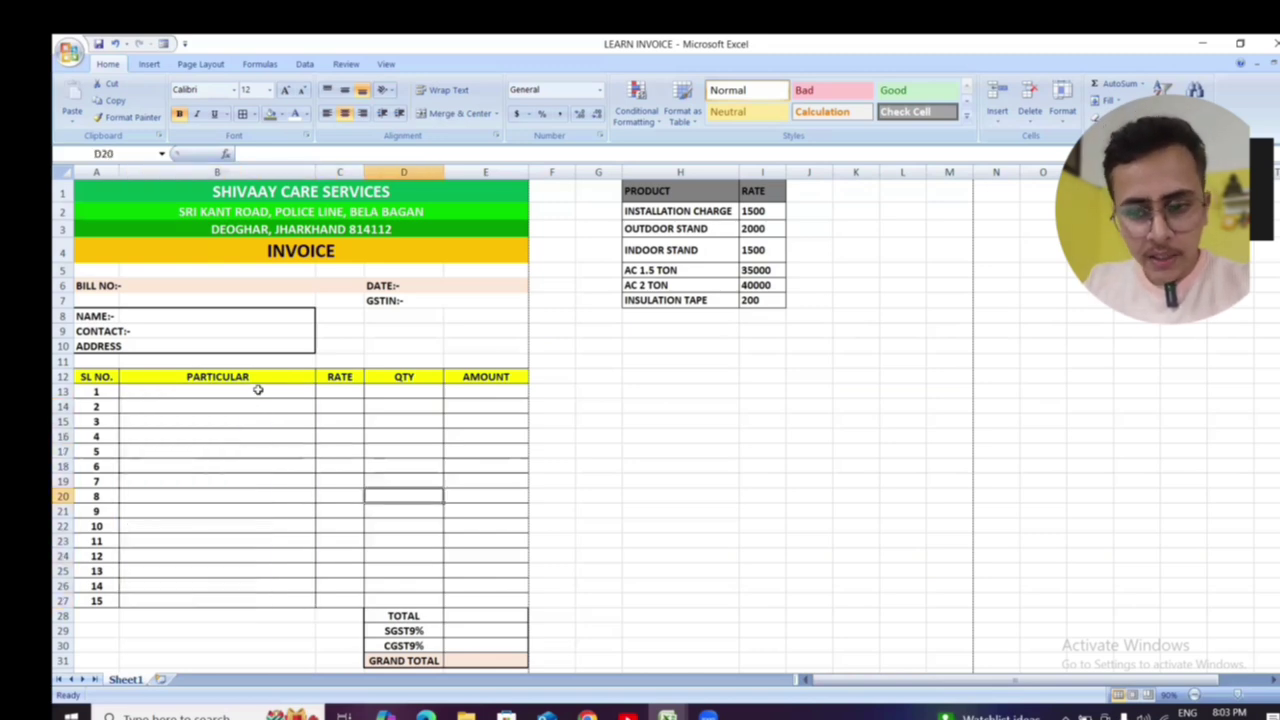
# - Start a data validation rule for the Particular cells B13:B27 that allows a List with an in-cell dropdown
pyautogui.moveTo(258, 390); pyautogui.dragTo(251, 600)
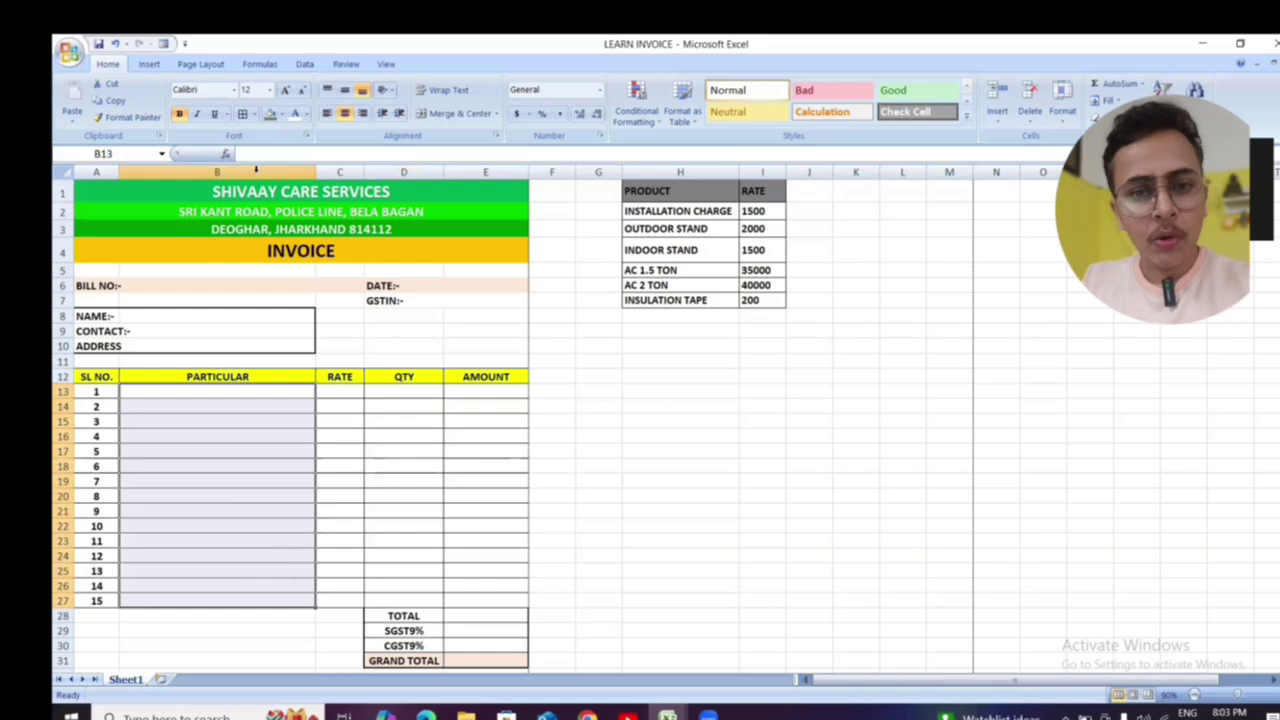
pyautogui.click(305, 65)
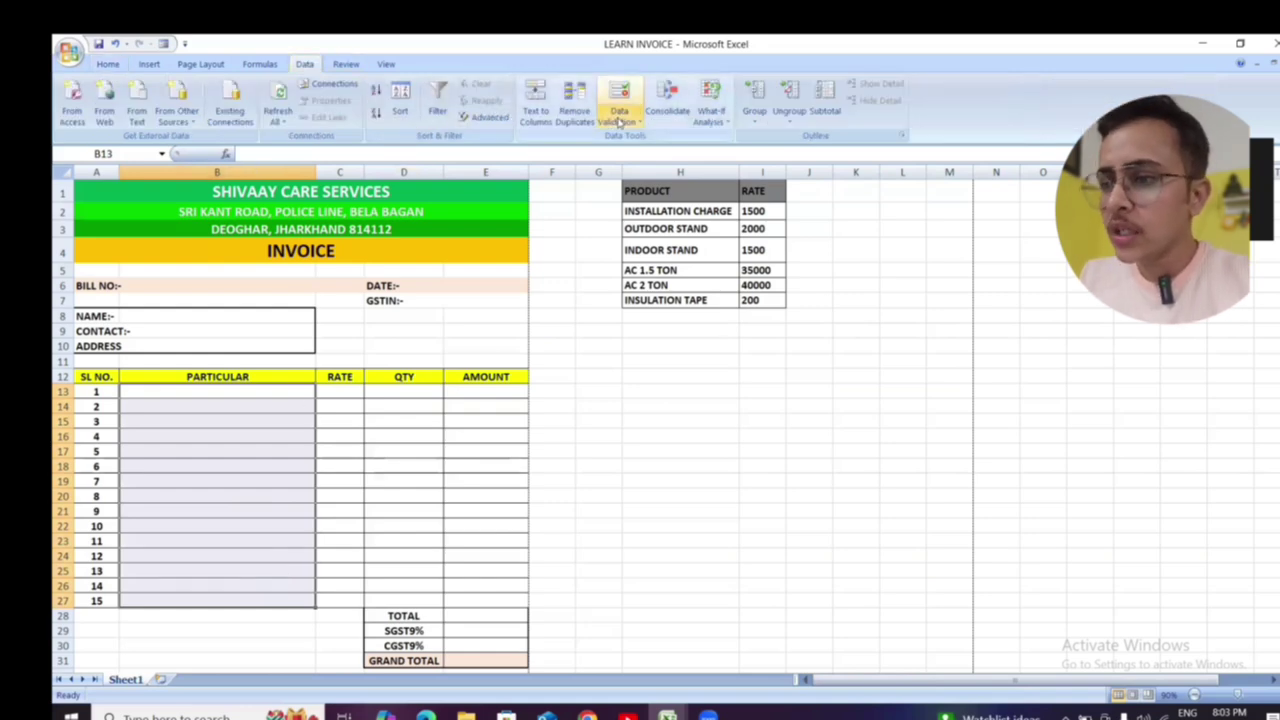
pyautogui.click(620, 121)
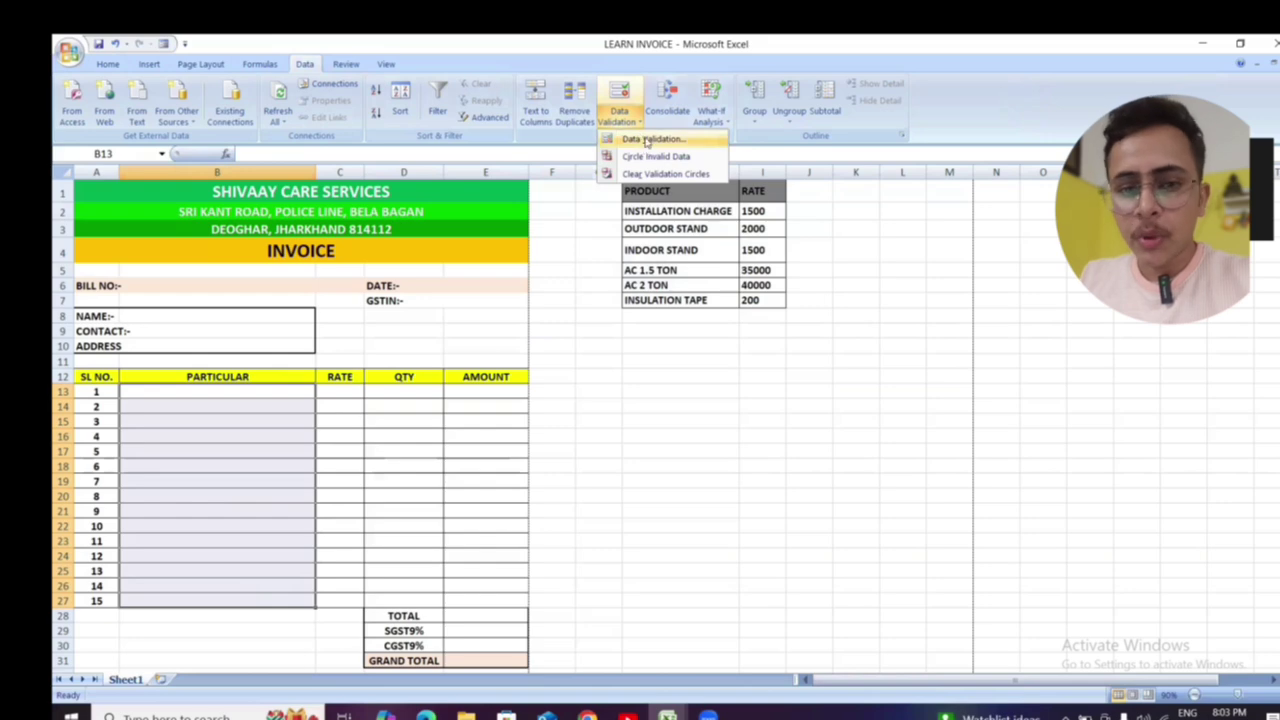
pyautogui.click(640, 140)
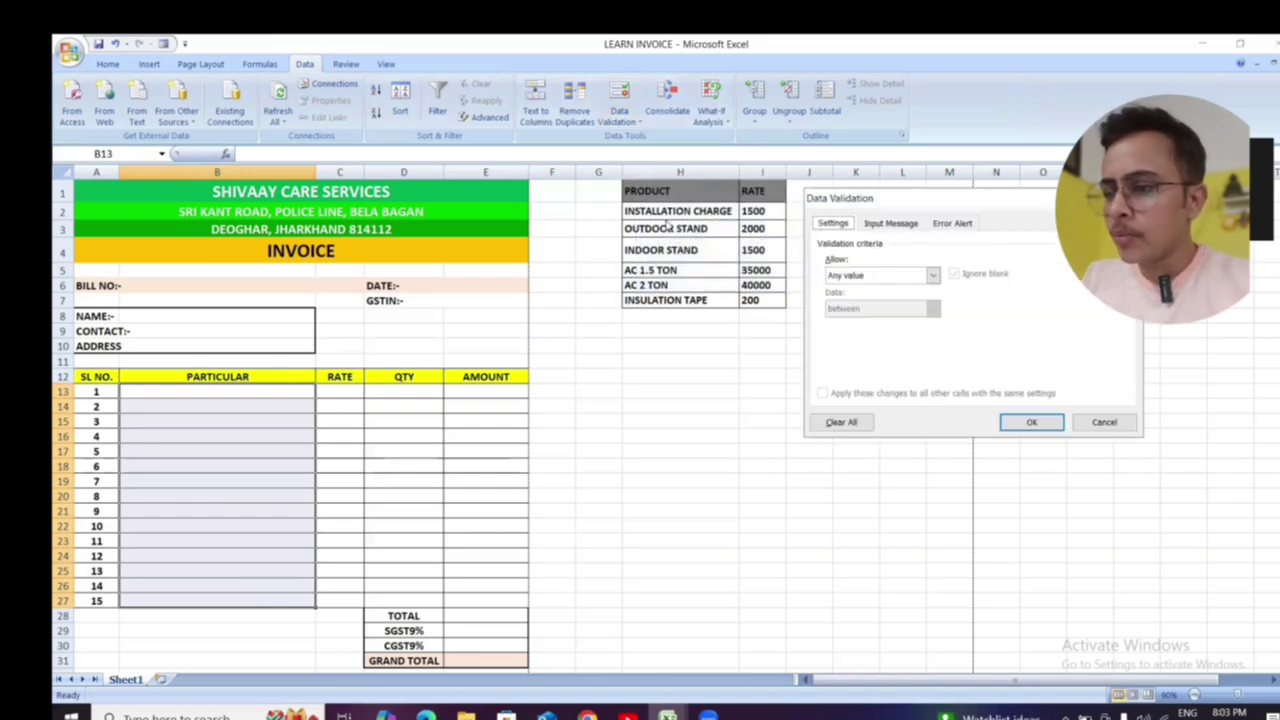
pyautogui.moveTo(928, 203); pyautogui.dragTo(710, 331)
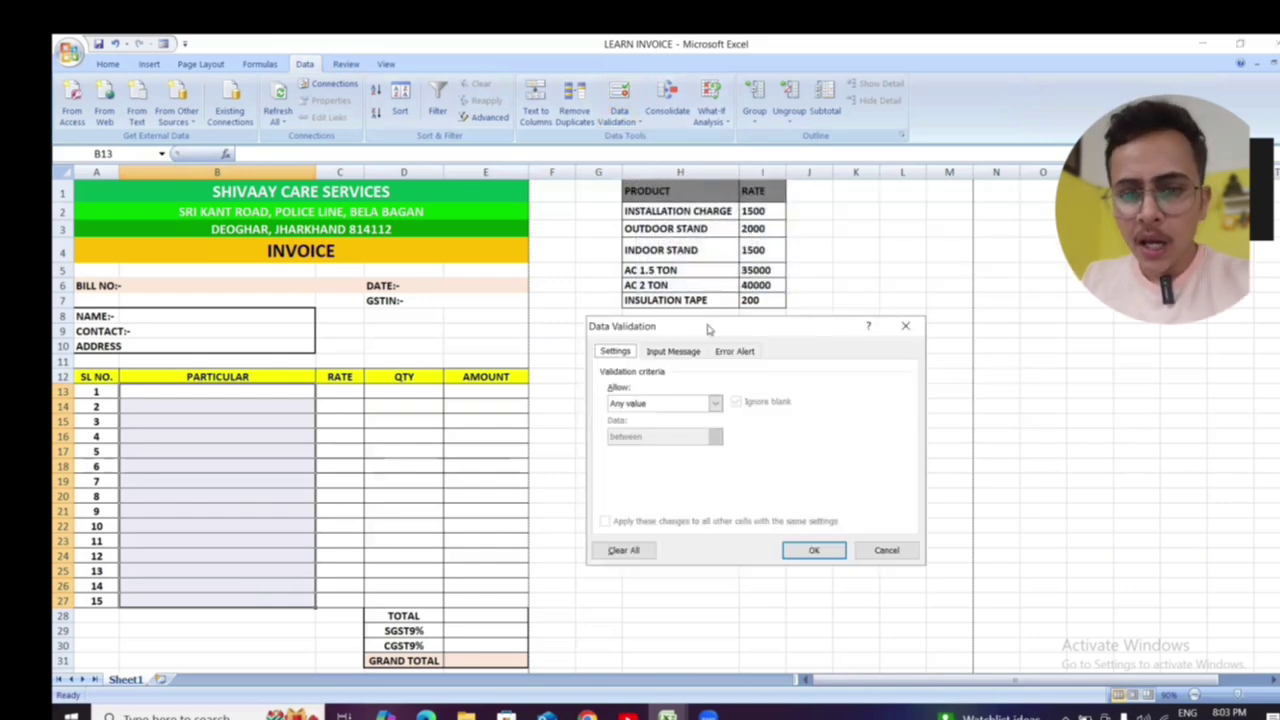
pyautogui.click(716, 403)
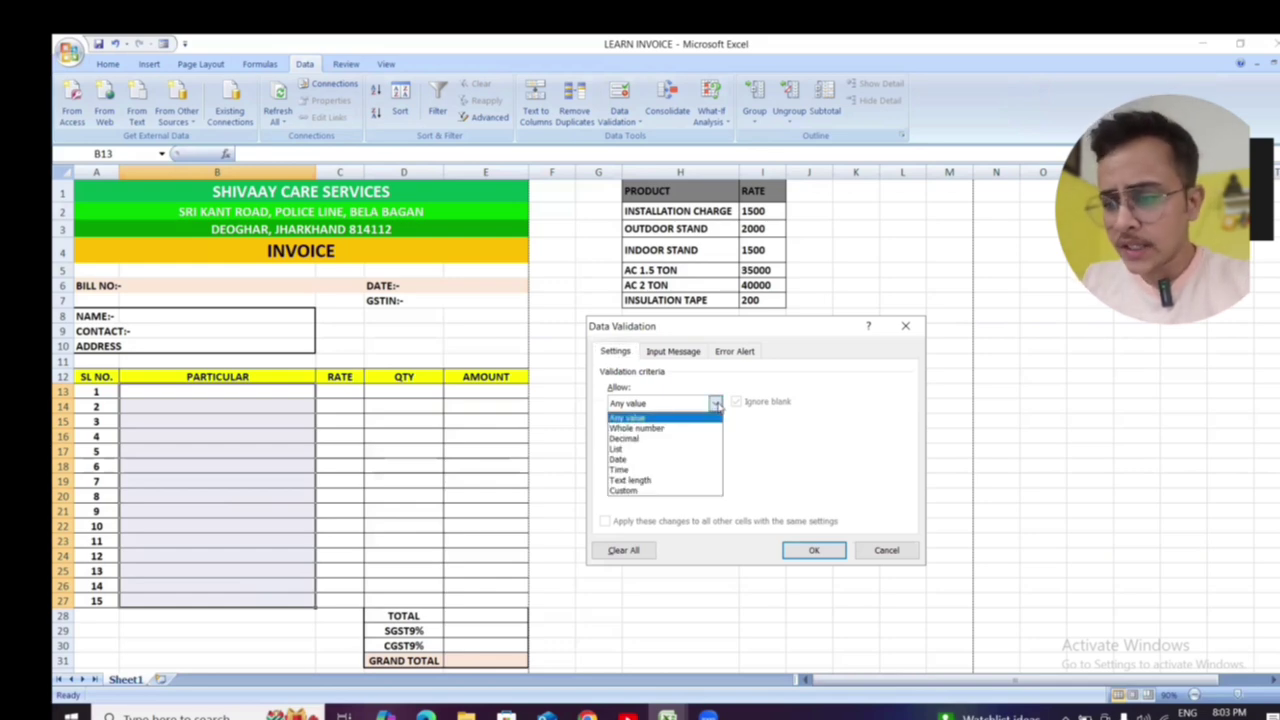
pyautogui.click(628, 451)
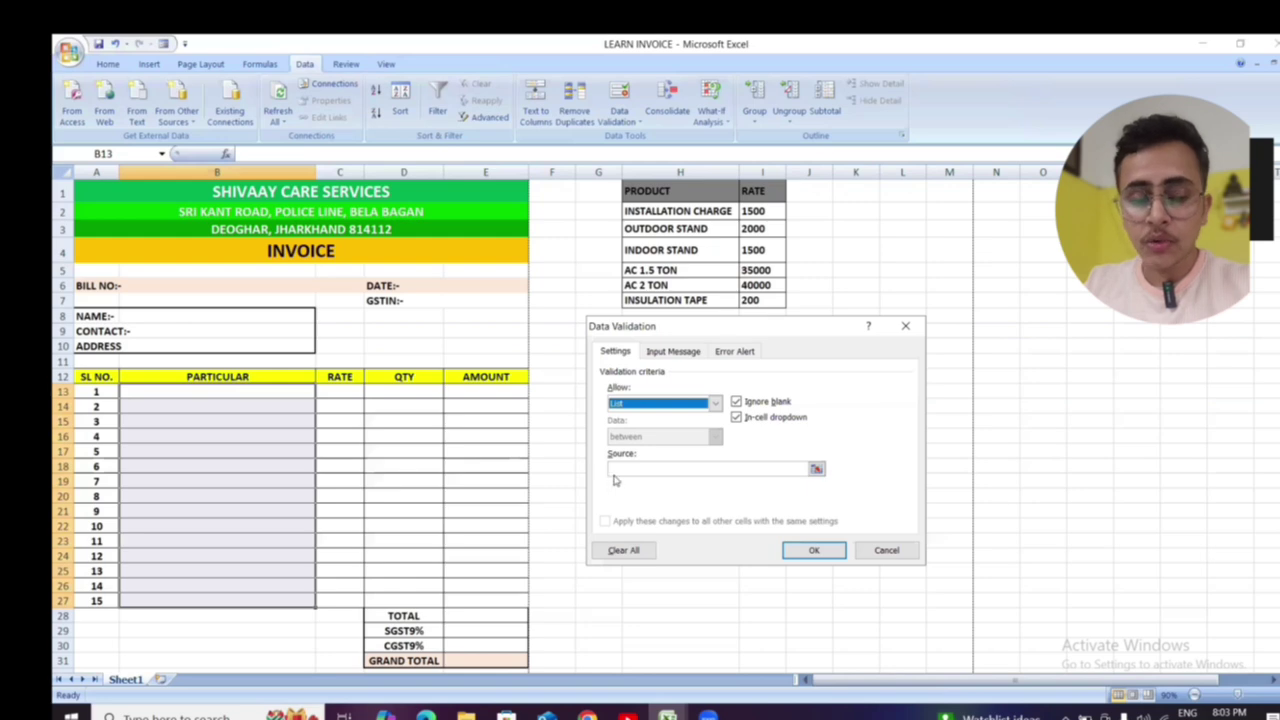
pyautogui.click(622, 470)
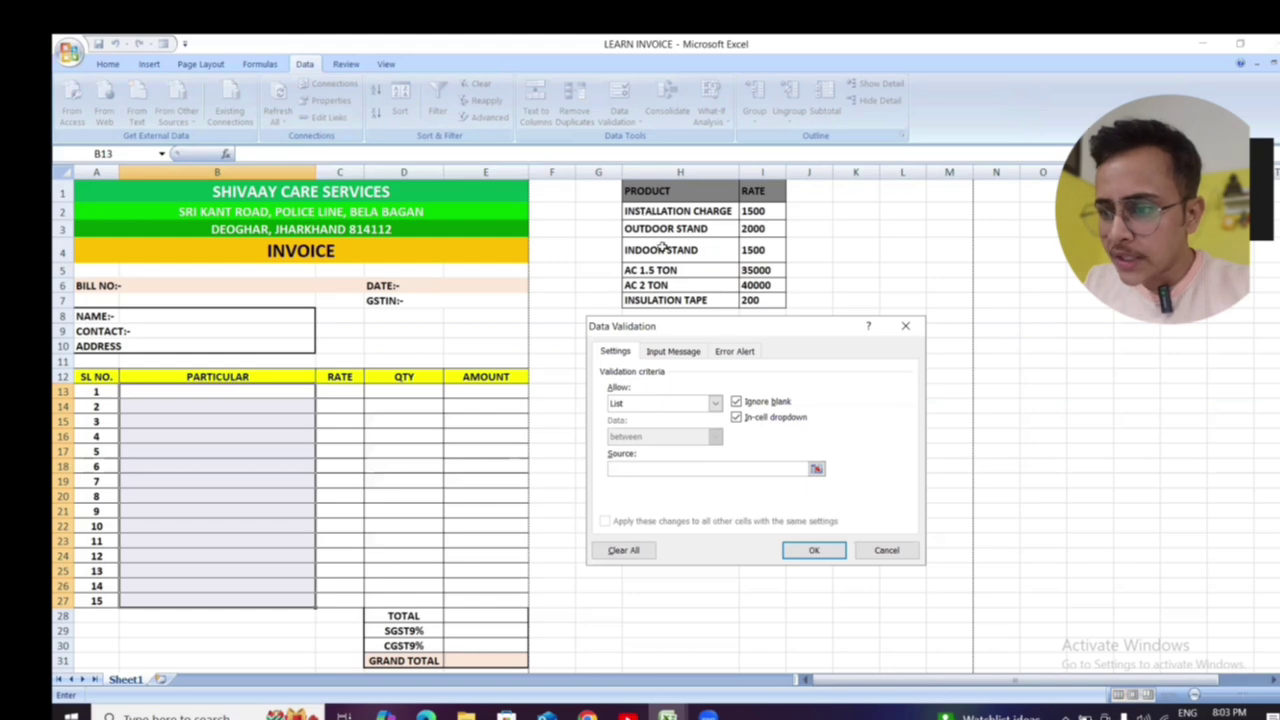
pyautogui.moveTo(648, 214); pyautogui.dragTo(651, 300)
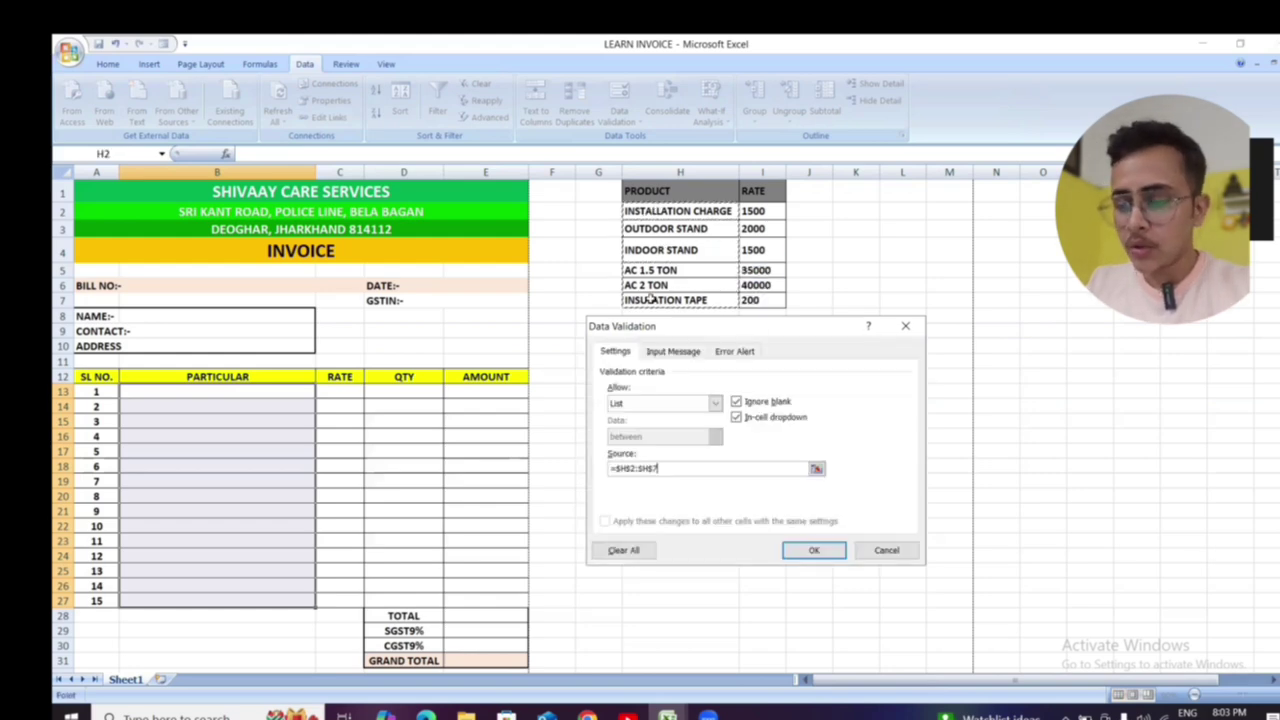
pyautogui.click(693, 465)
pyautogui.press('BackSpace')
pyautogui.press('BackSpace')
pyautogui.press('BackSpace')
pyautogui.press('BackSpace')
pyautogui.press('BackSpace')
pyautogui.press('BackSpace')
pyautogui.press('BackSpace')
pyautogui.press('BackSpace')
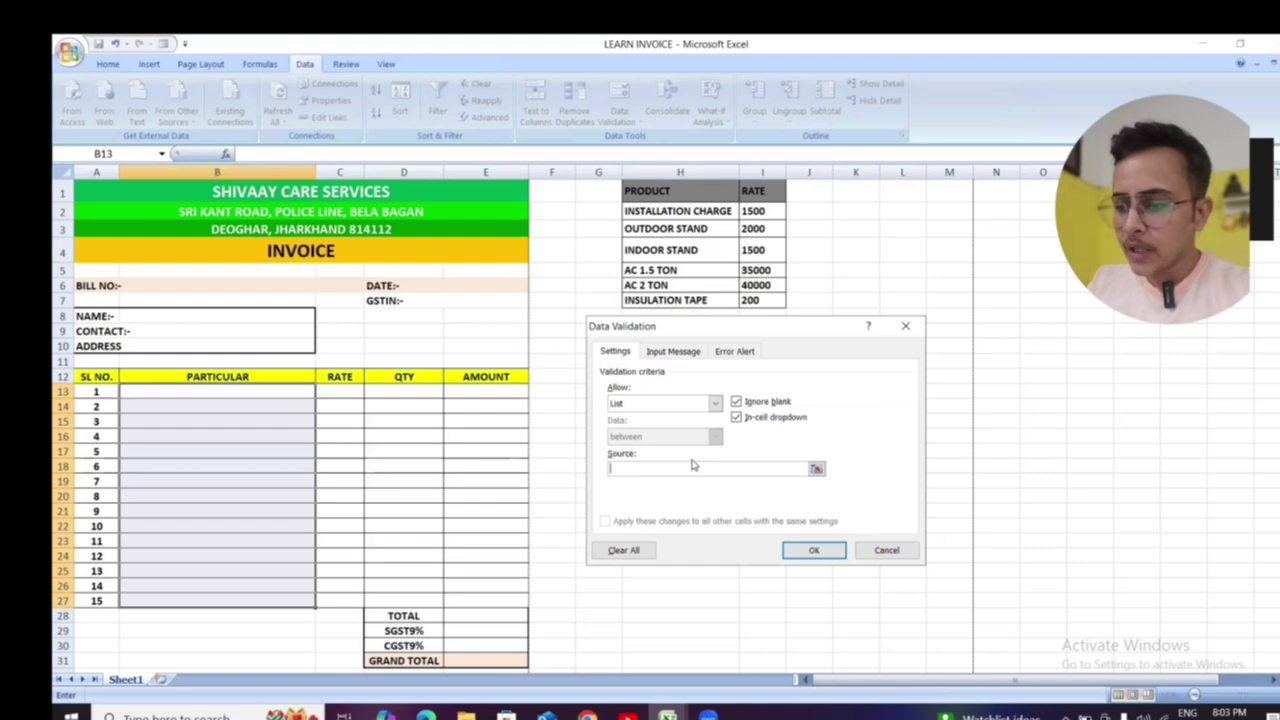
pyautogui.click(817, 470)
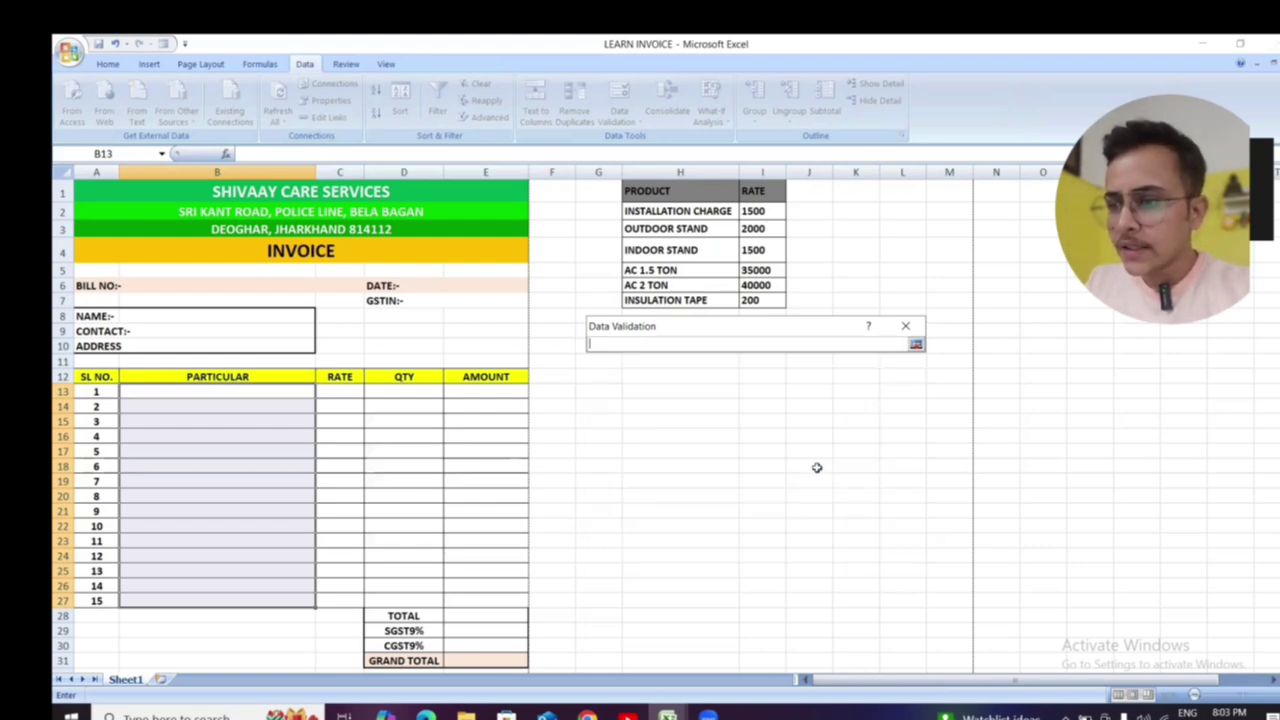
pyautogui.moveTo(679, 210); pyautogui.dragTo(665, 300)
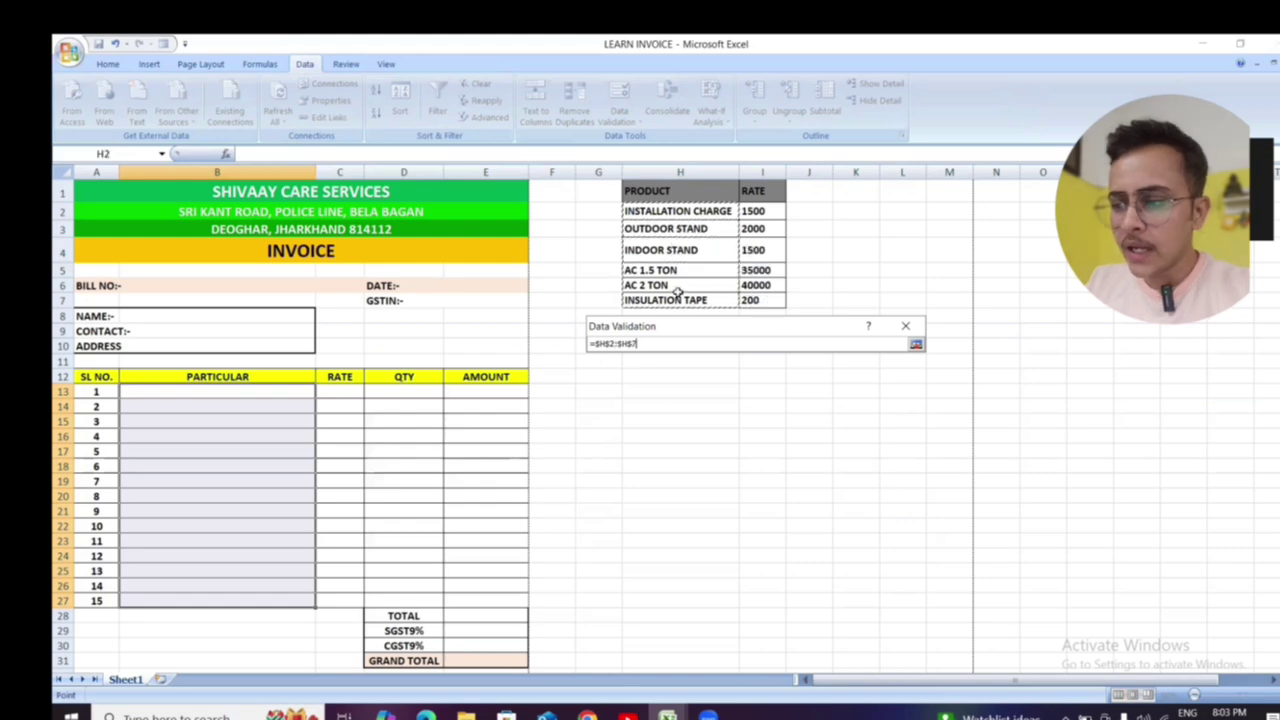
pyautogui.click(916, 345)
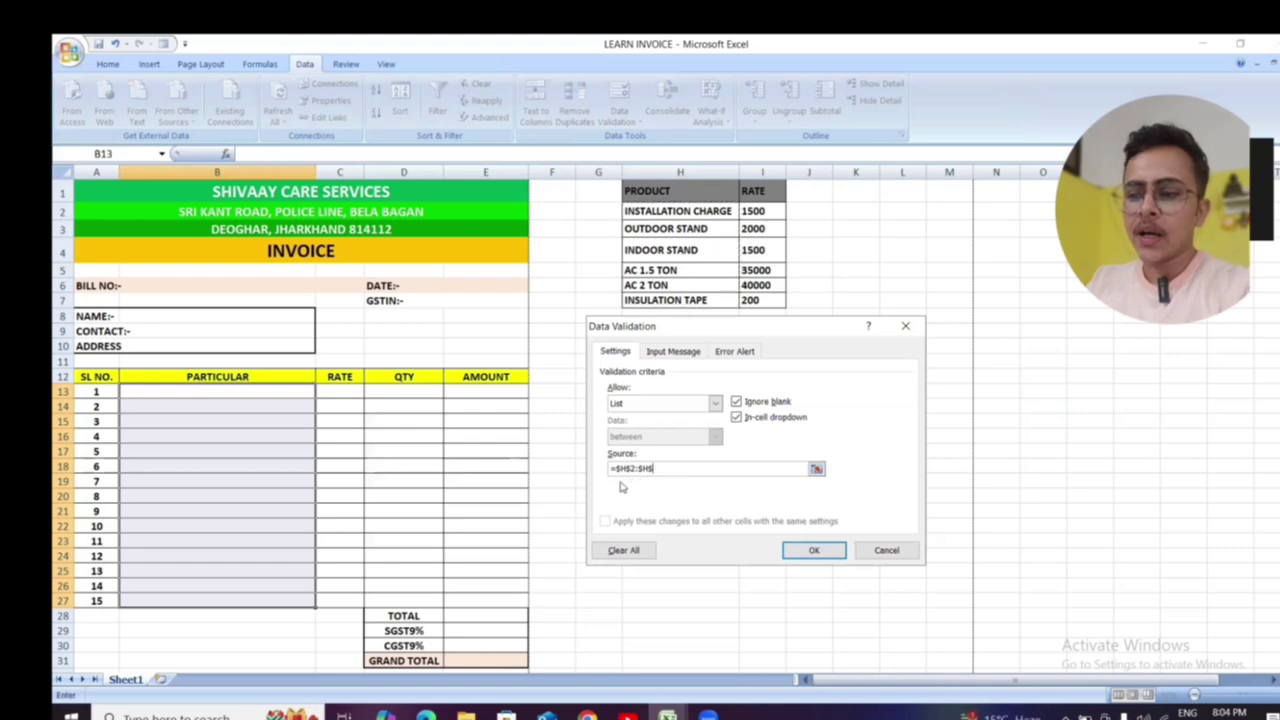
pyautogui.press('BackSpace')
pyautogui.press('BackSpace')
pyautogui.press('BackSpace')
pyautogui.press('BackSpace')
pyautogui.press('BackSpace')
pyautogui.press('BackSpace')
pyautogui.press('BackSpace')
pyautogui.press('BackSpace')
pyautogui.press('BackSpace')
pyautogui.press('BackSpace')
# - Set the validation list's source to the product names =$H$2:$H$7 and apply the rule
pyautogui.moveTo(676, 208); pyautogui.dragTo(668, 298)
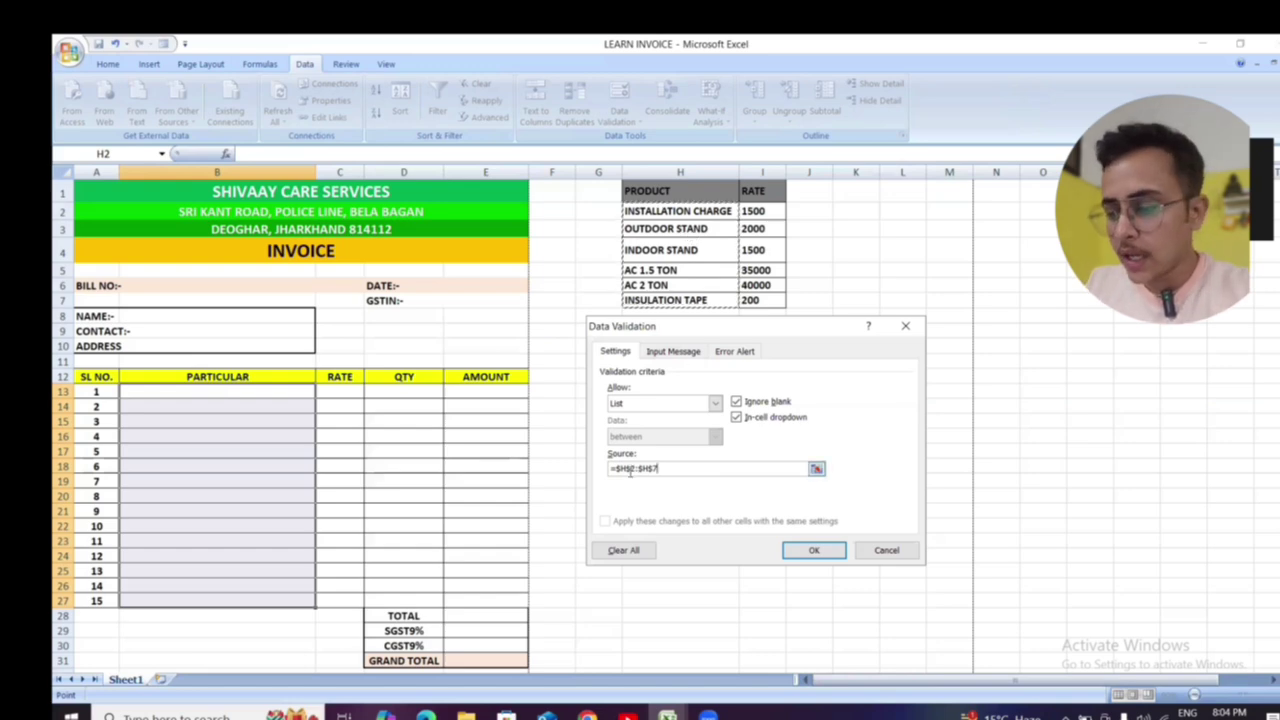
pyautogui.click(814, 552)
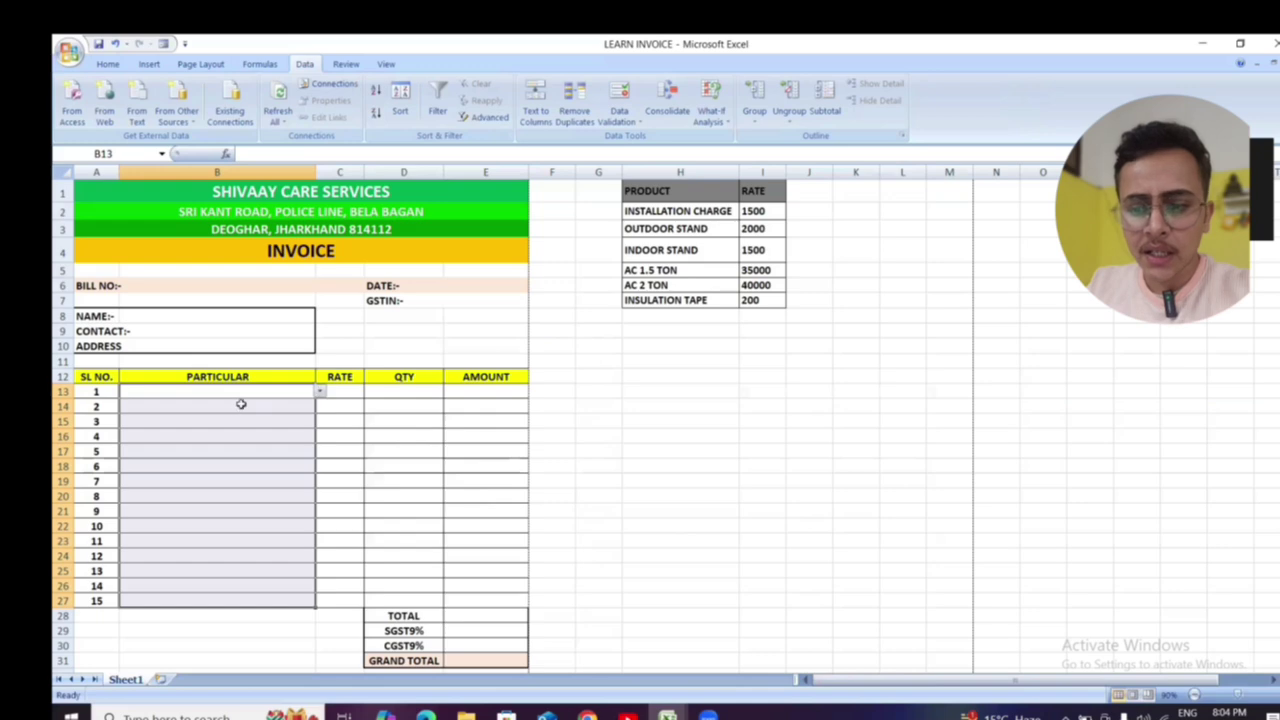
# - Check the product dropdown in Particular cell B13 and its availability in the other Particular rows without choosing an item
pyautogui.click(266, 423)
pyautogui.click(283, 451)
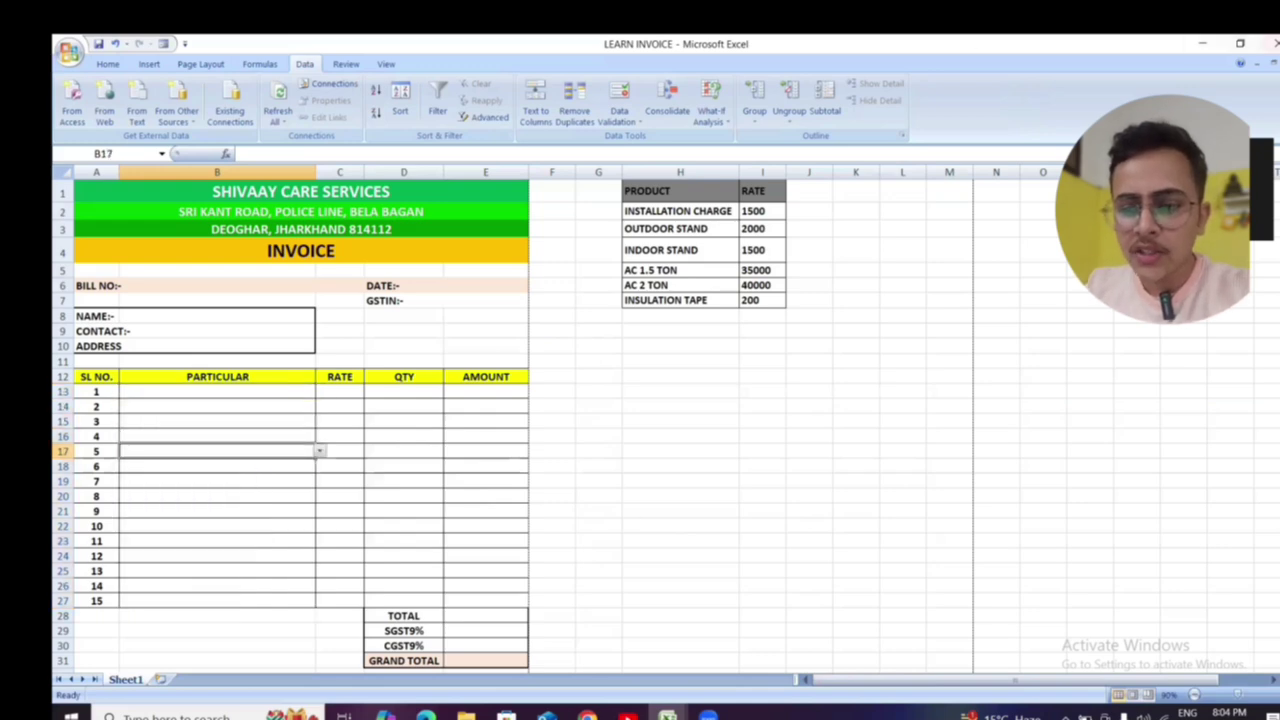
pyautogui.click(282, 391)
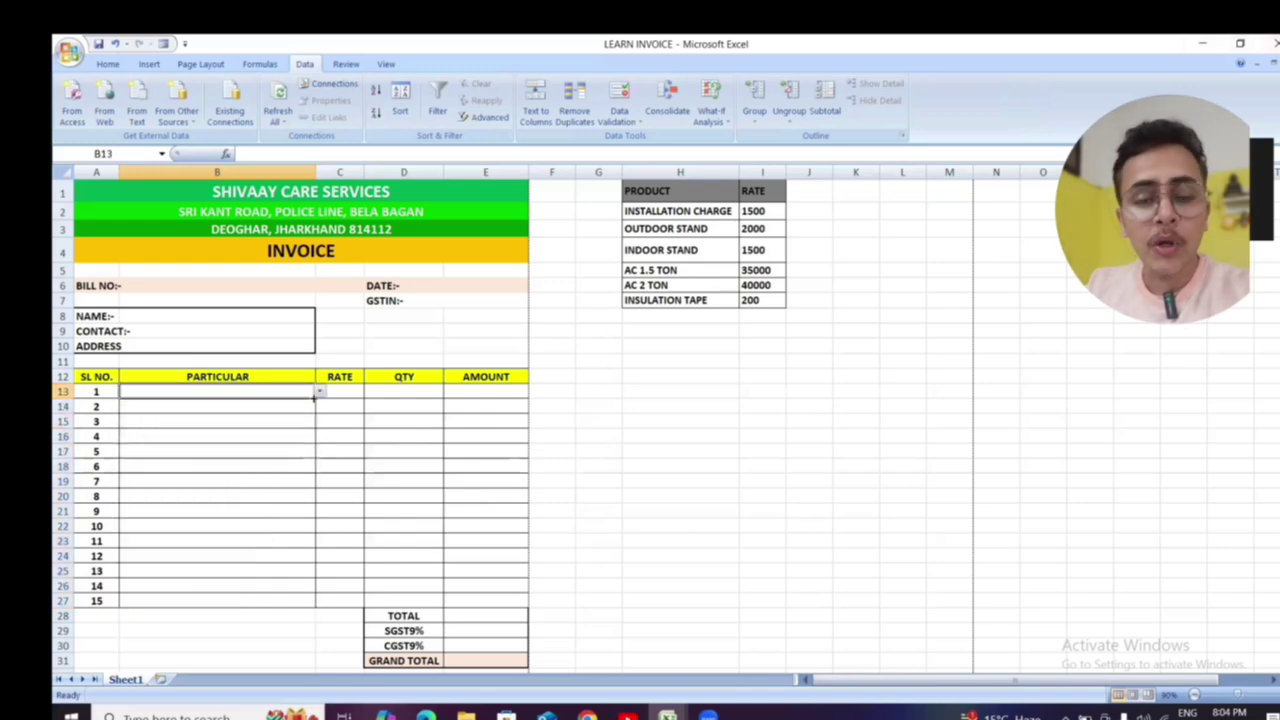
pyautogui.click(320, 393)
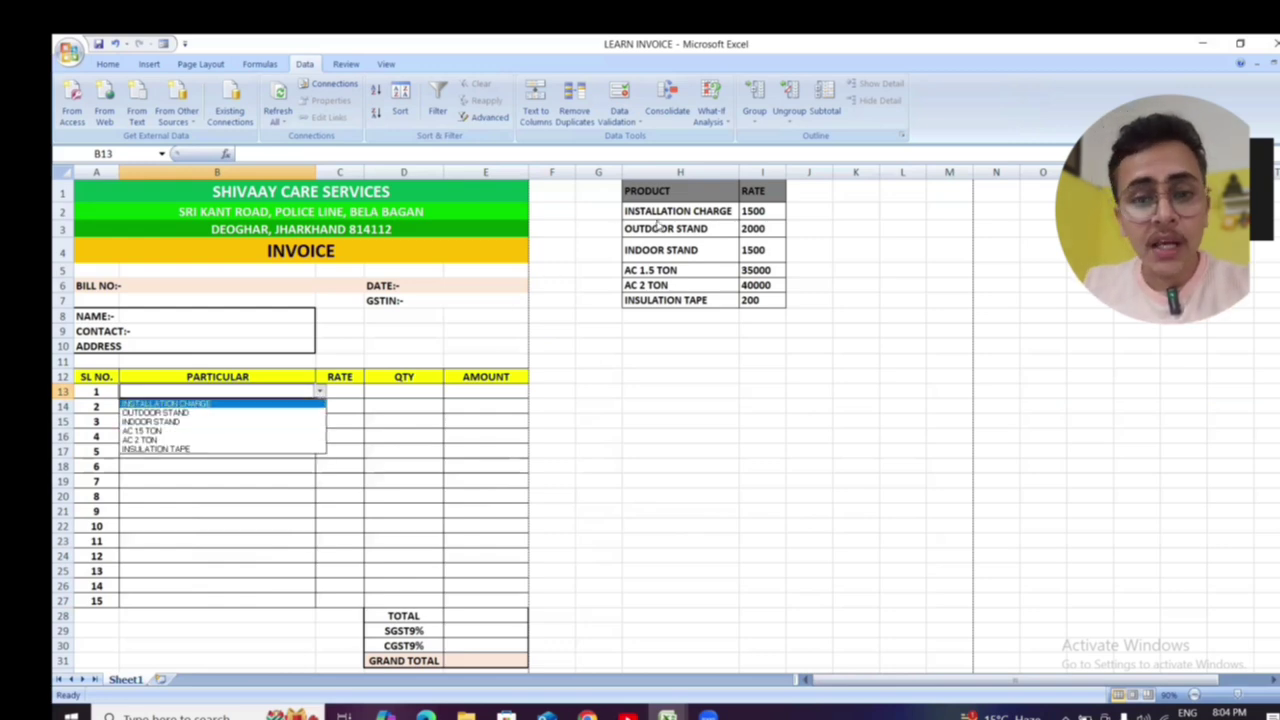
pyautogui.press('Escape')
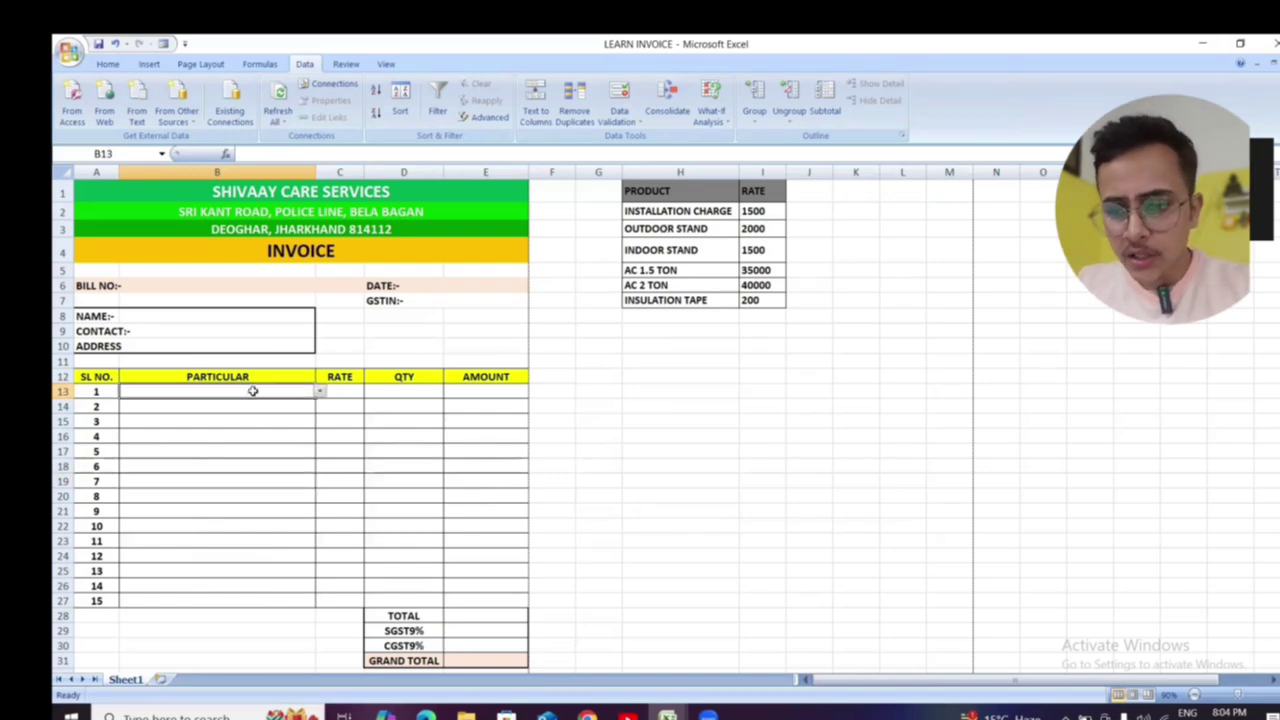
pyautogui.click(320, 392)
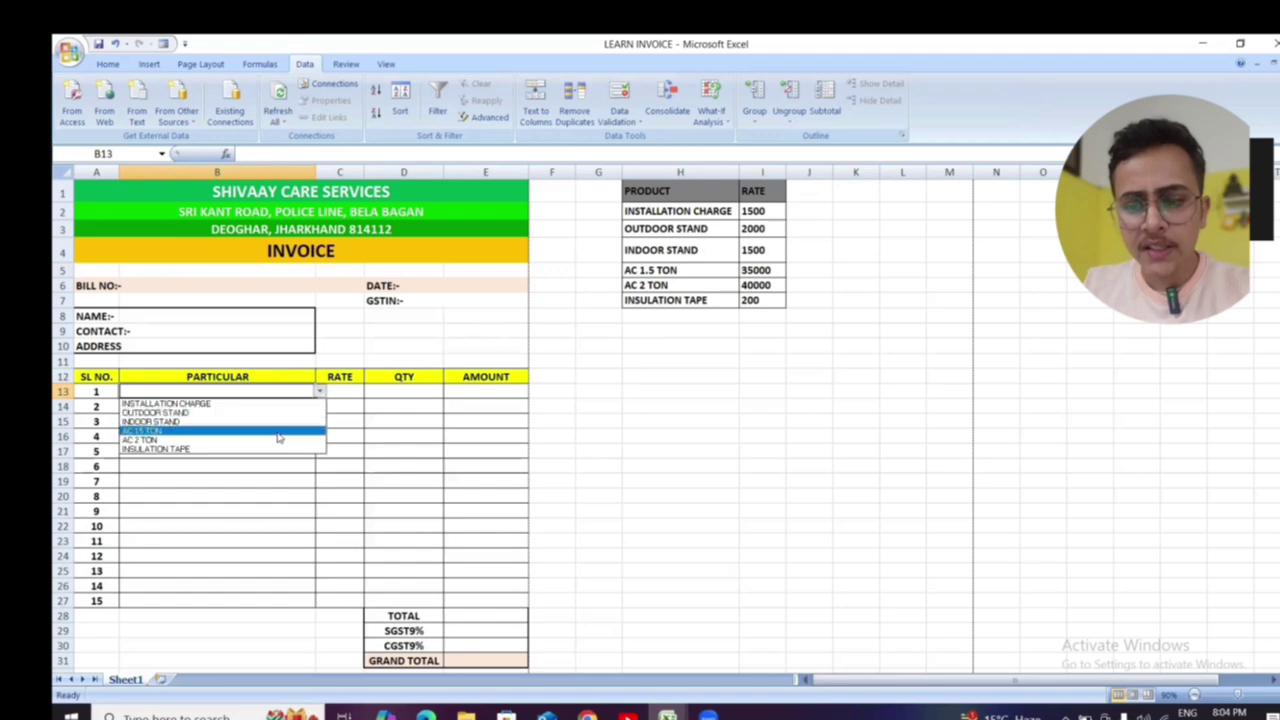
pyautogui.click(217, 493)
pyautogui.click(216, 506)
pyautogui.click(215, 490)
pyautogui.click(217, 481)
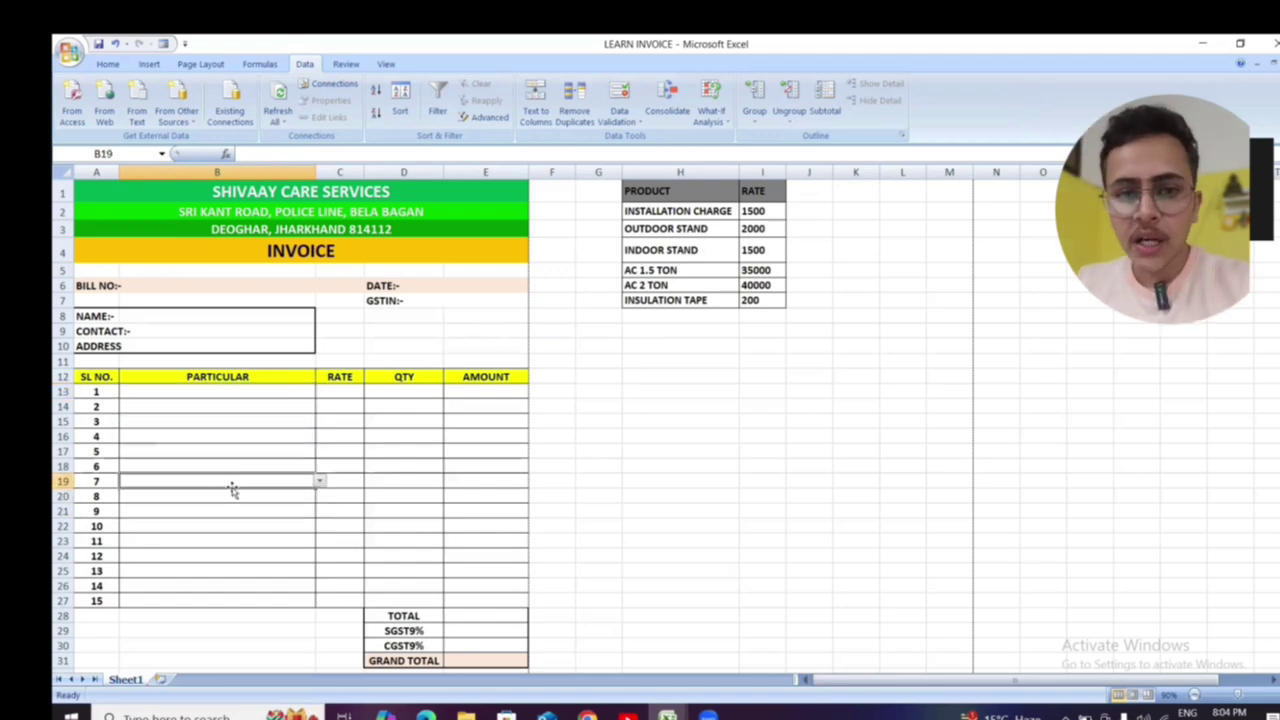
# - Choose AC 1.5 TON from the product dropdown in Particular cell B13
pyautogui.click(253, 421)
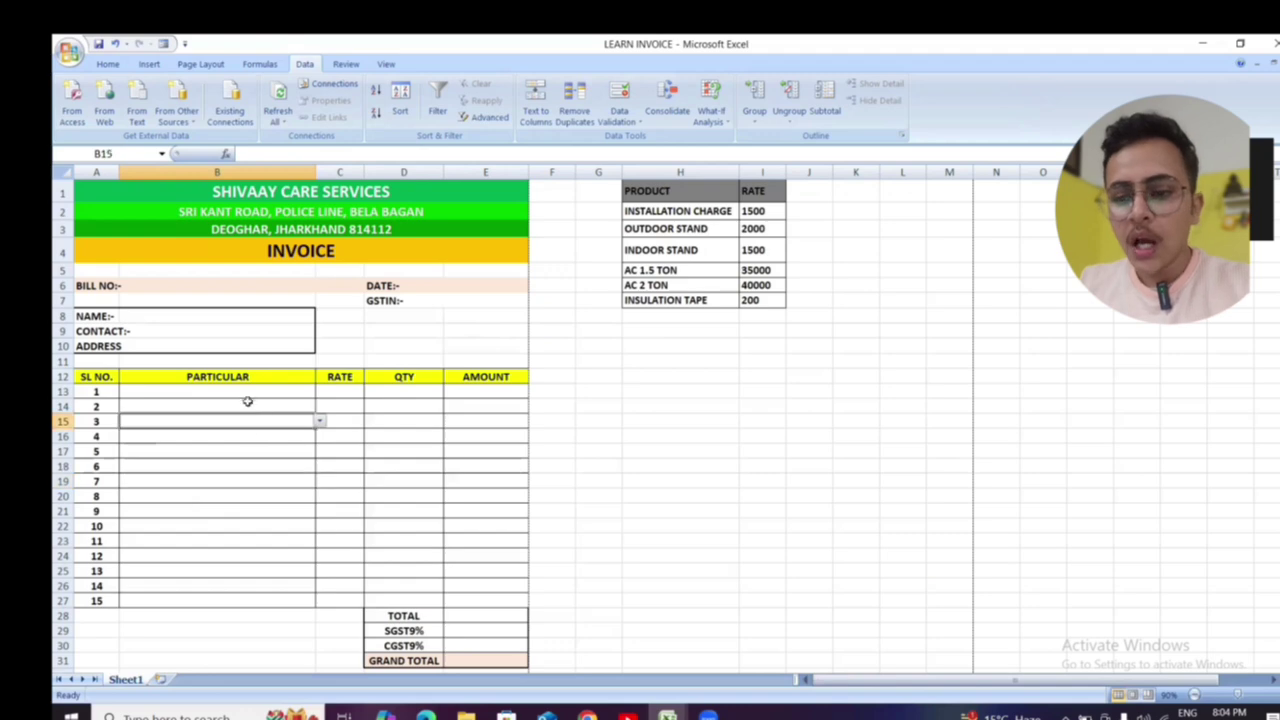
pyautogui.click(254, 390)
pyautogui.click(320, 391)
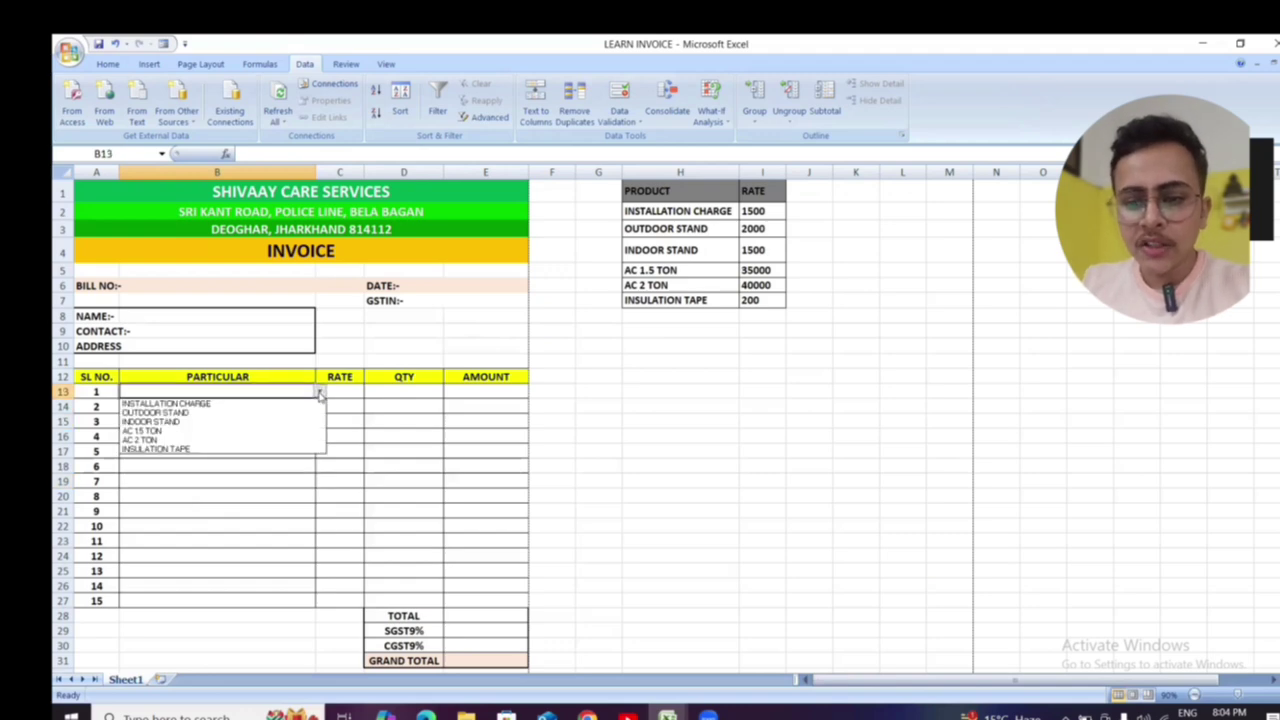
pyautogui.click(155, 431)
pyautogui.click(344, 393)
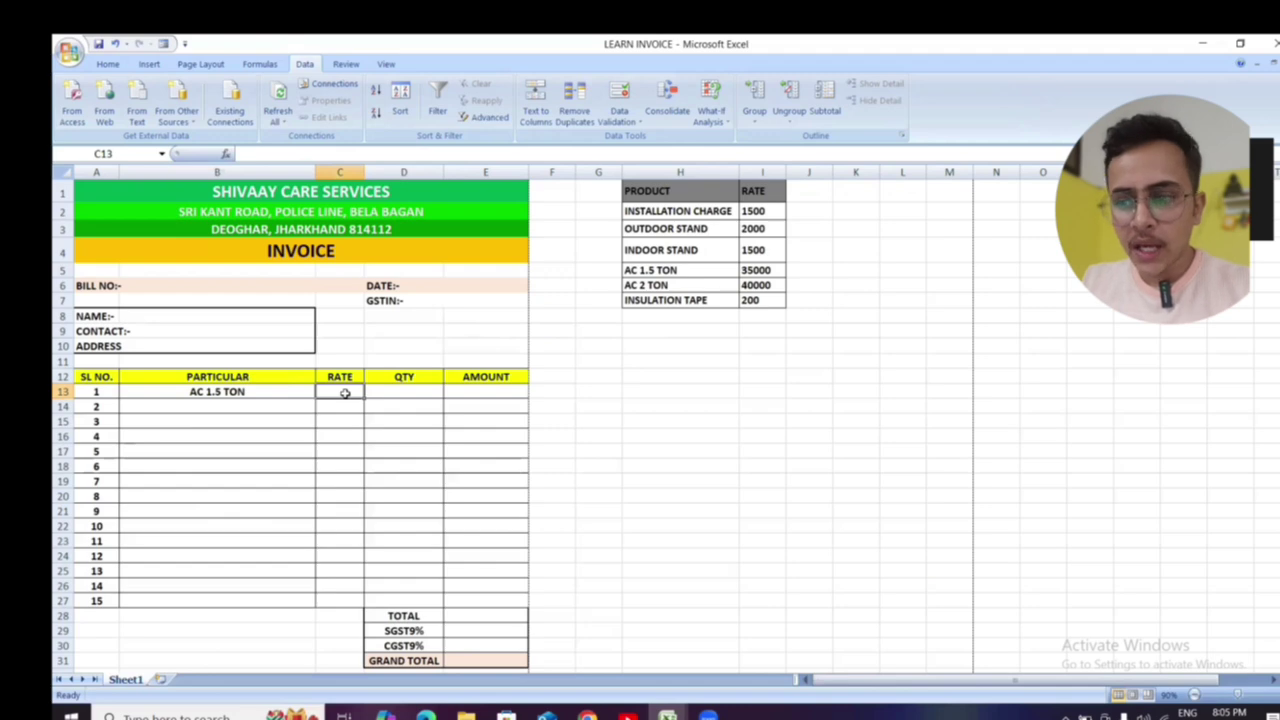
# - Examine how the product in B13 relates to its rate in the product table and to the empty Rate cell C13
pyautogui.click(272, 440)
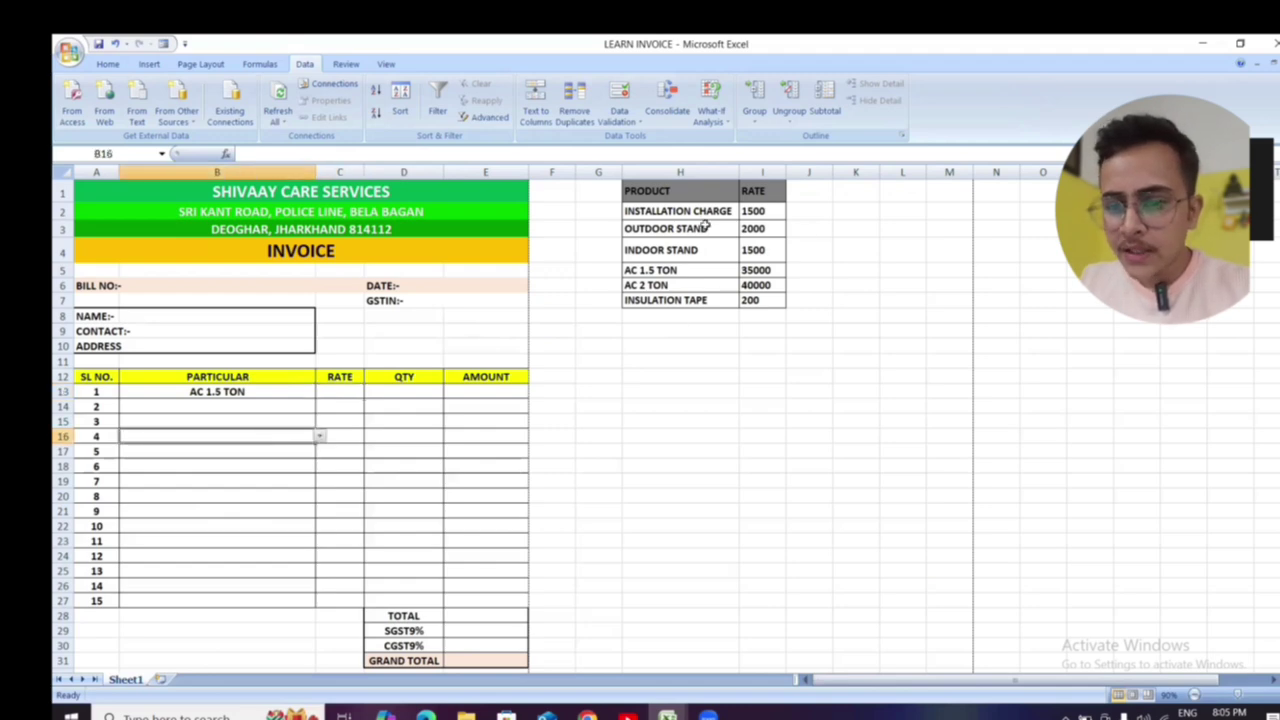
pyautogui.click(227, 395)
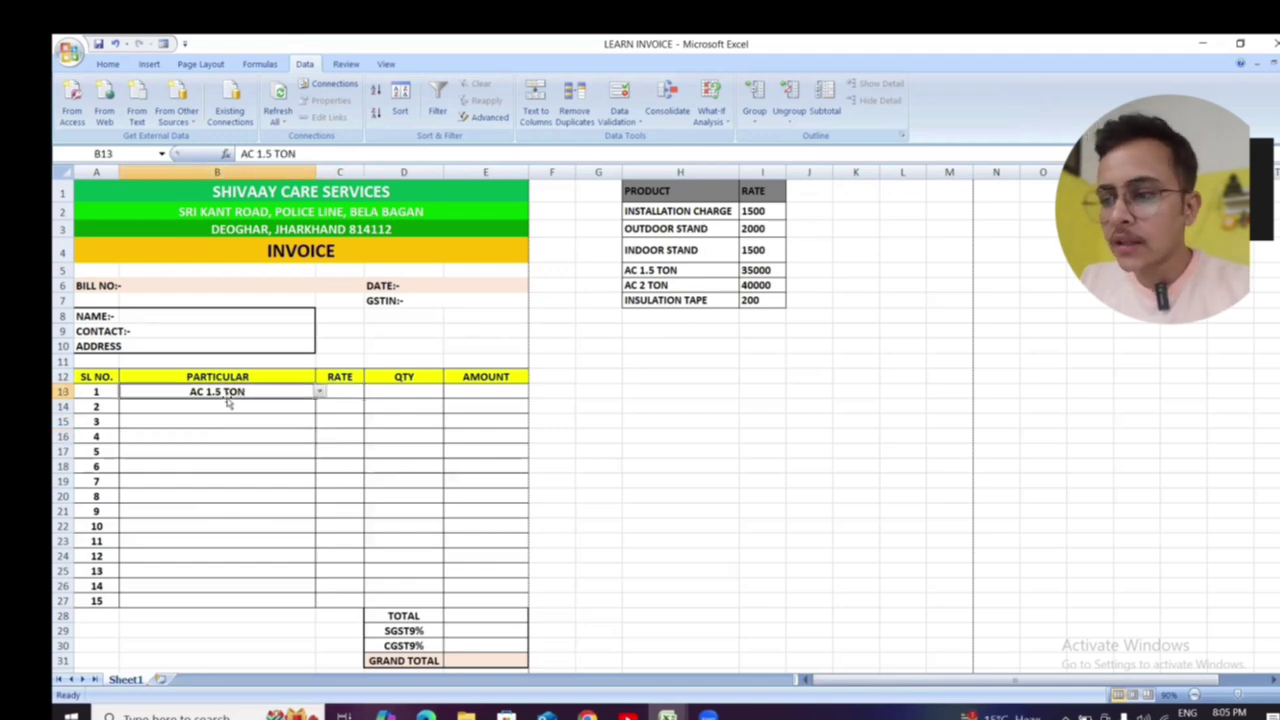
pyautogui.click(760, 272)
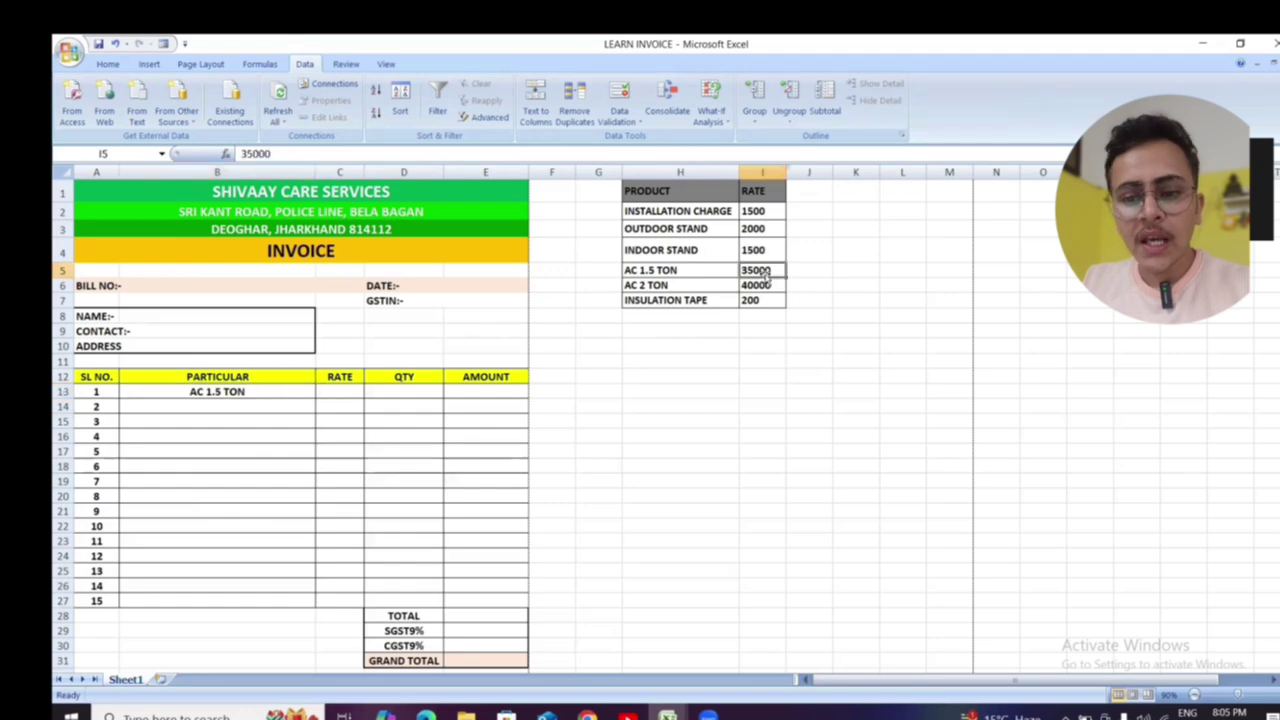
pyautogui.click(254, 393)
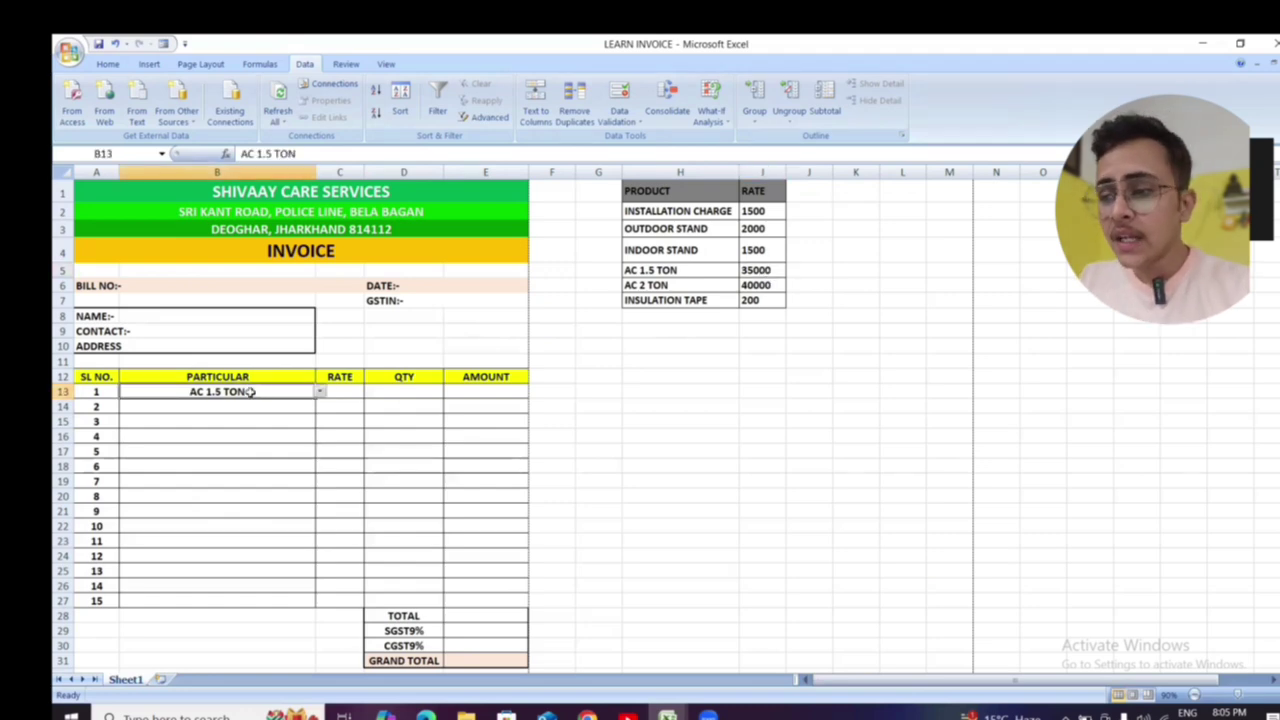
pyautogui.click(755, 255)
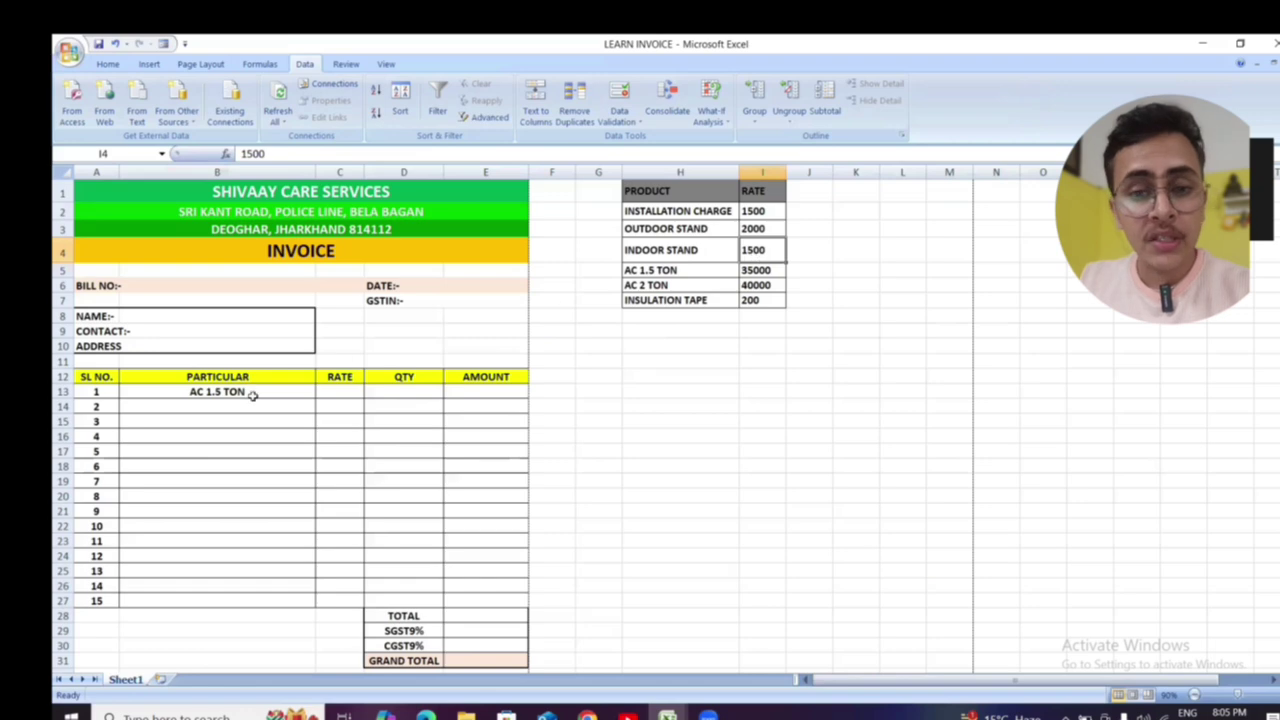
pyautogui.click(350, 393)
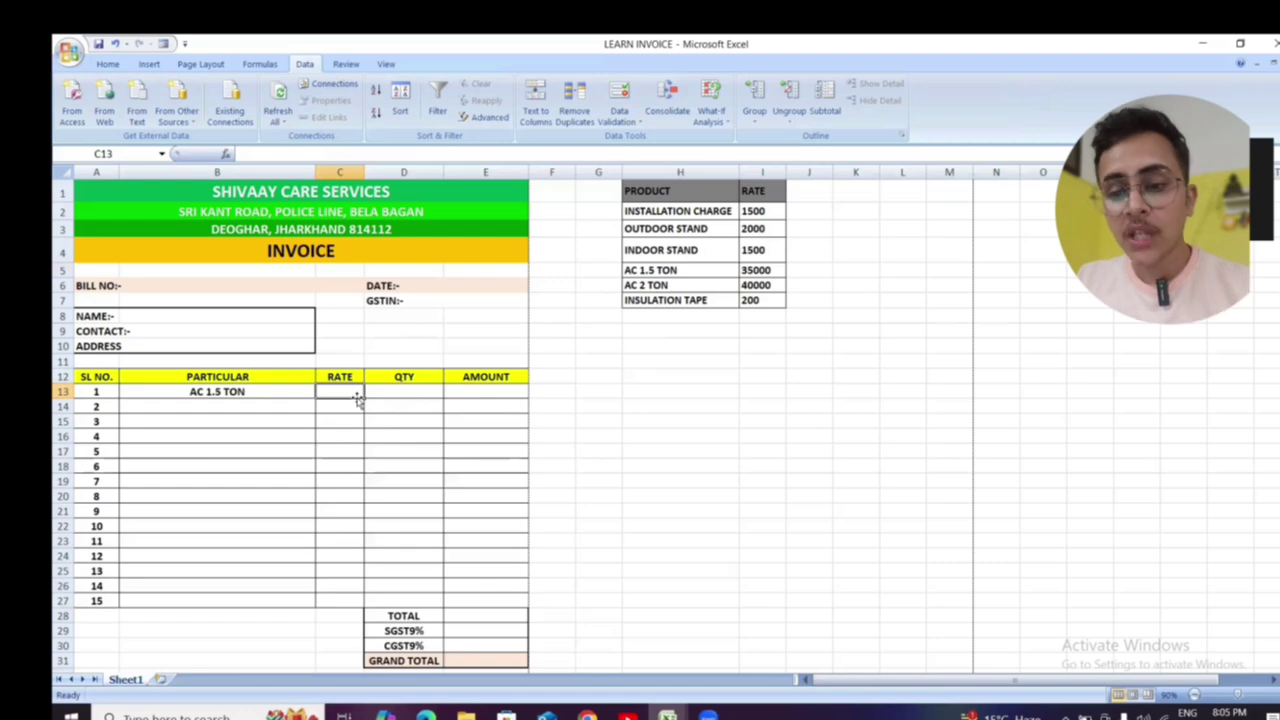
pyautogui.click(381, 453)
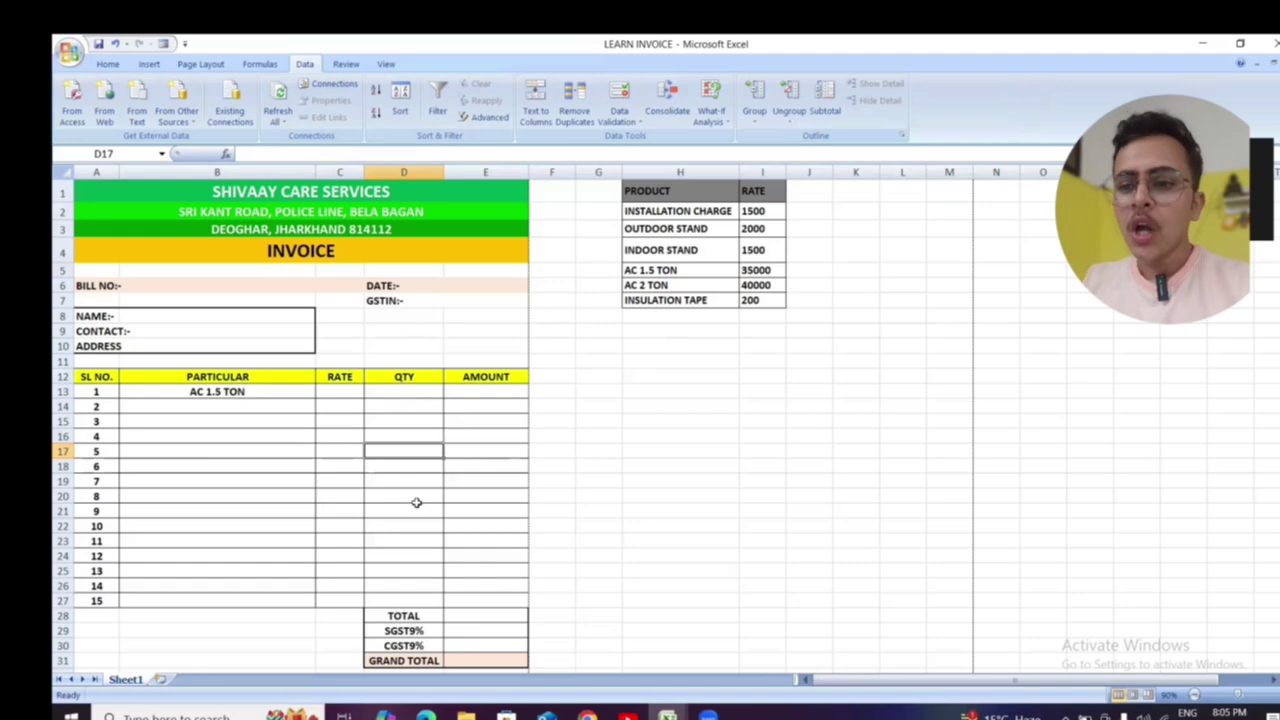
pyautogui.click(432, 470)
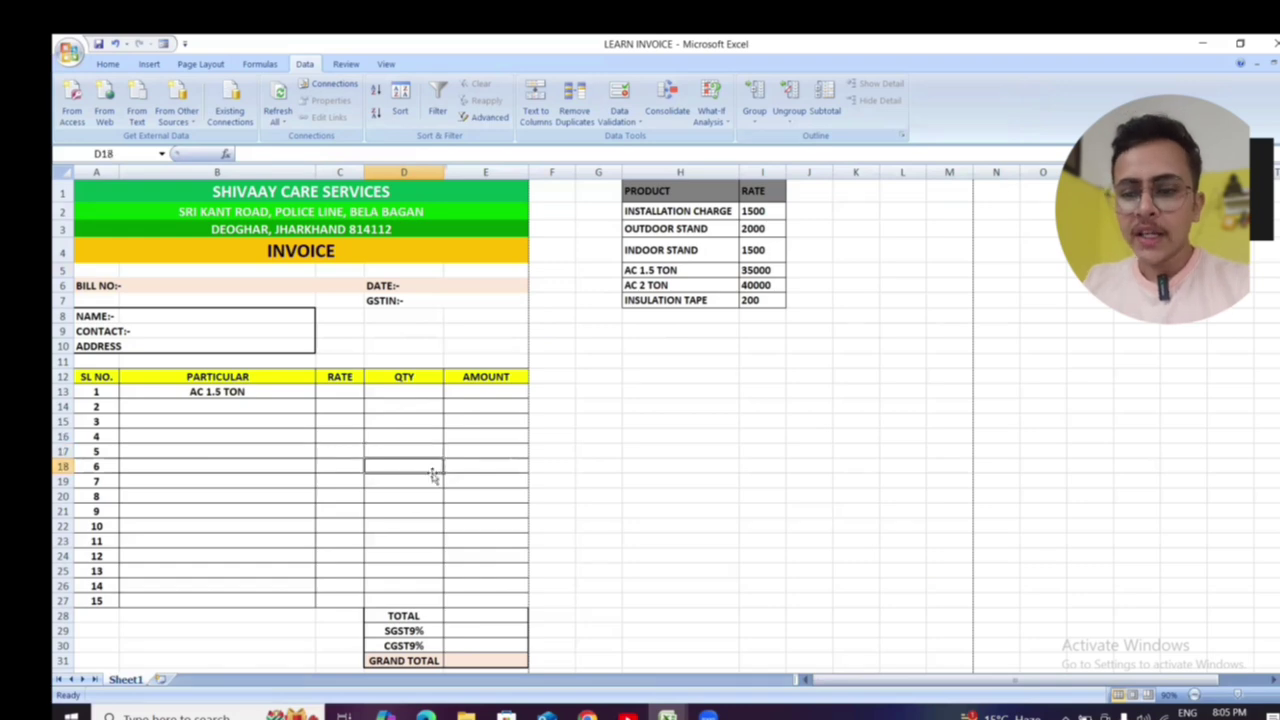
pyautogui.click(351, 393)
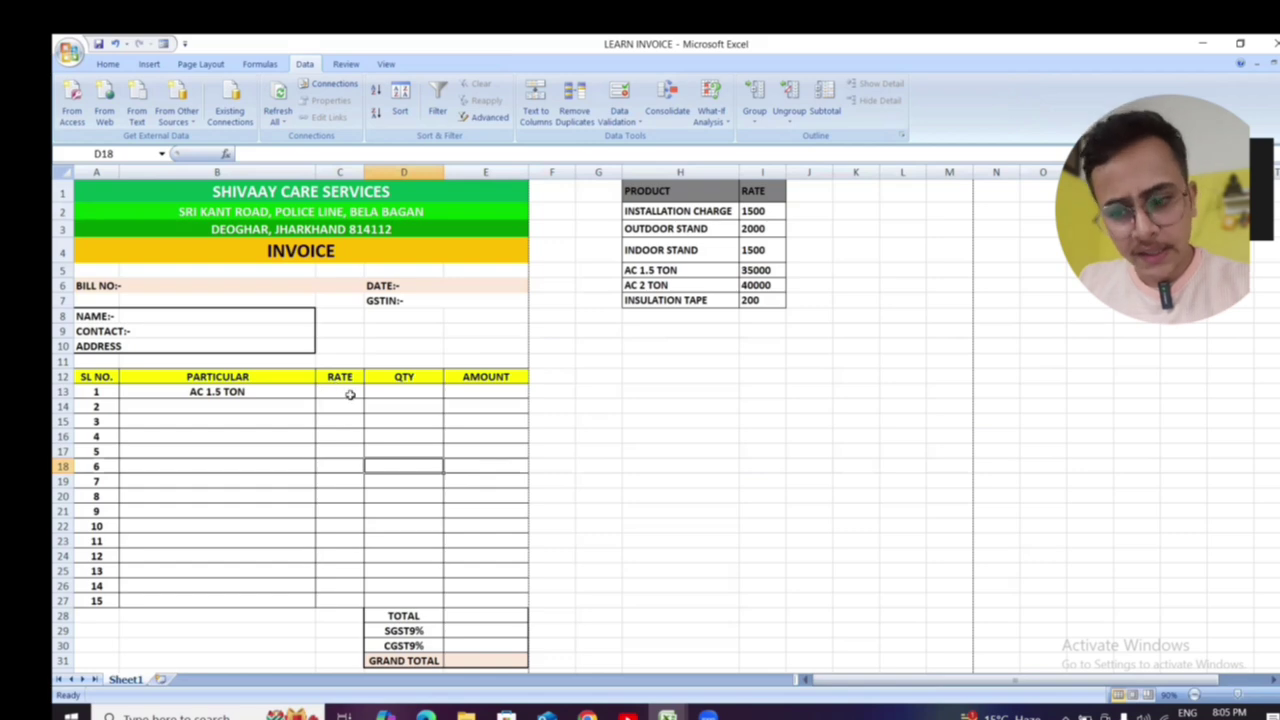
pyautogui.click(420, 451)
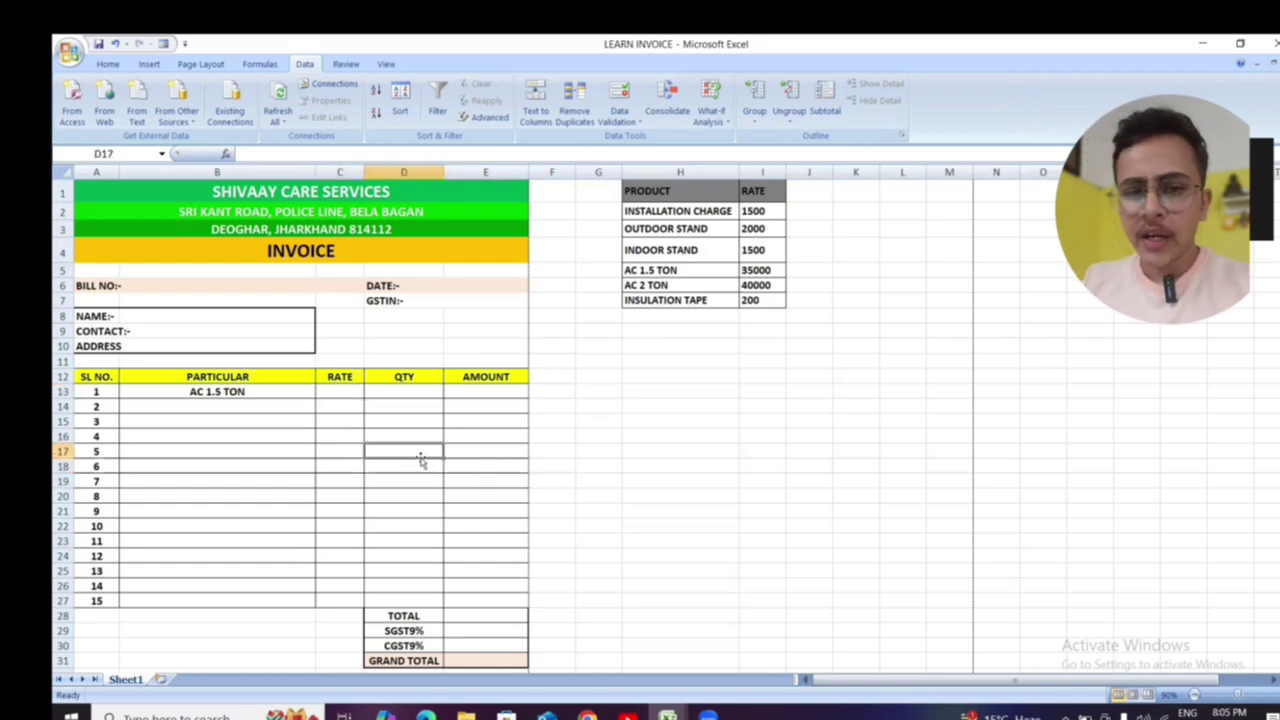
pyautogui.click(344, 391)
pyautogui.write('=VLOOL')
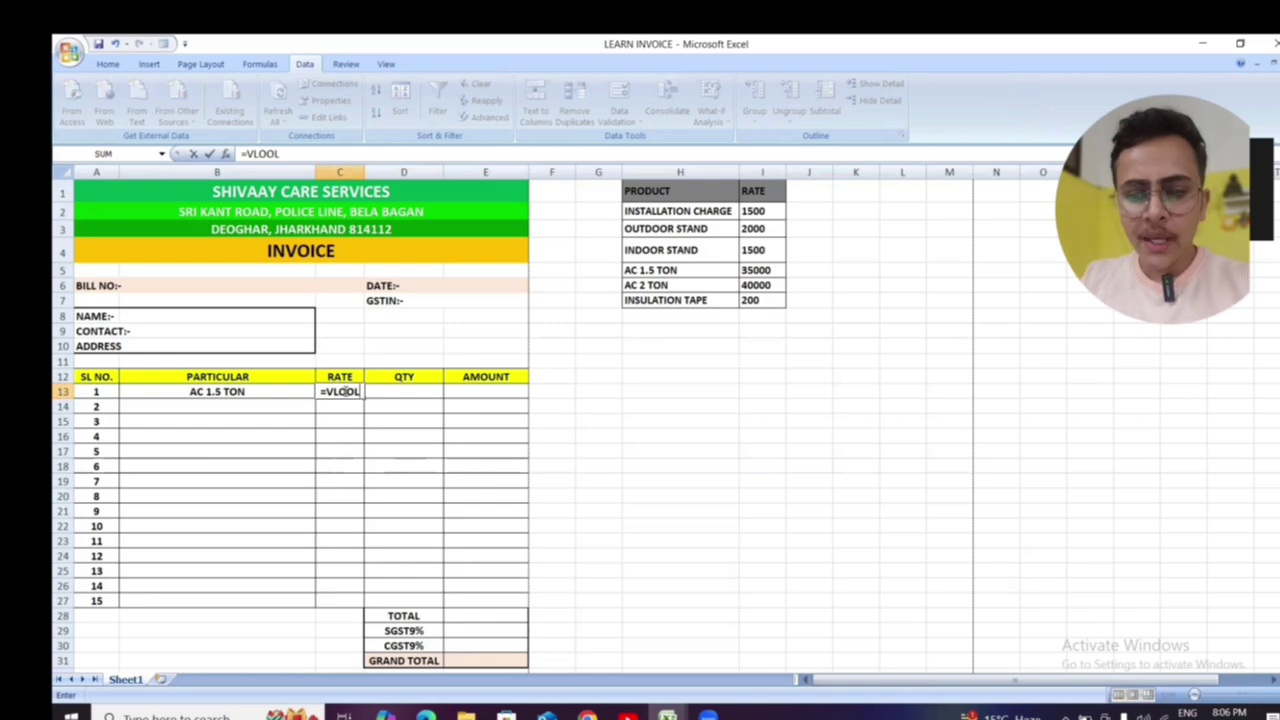
pyautogui.press('BackSpace')
pyautogui.press('Escape')
# - Clear the chosen product from Particular cell B13
pyautogui.click(256, 397)
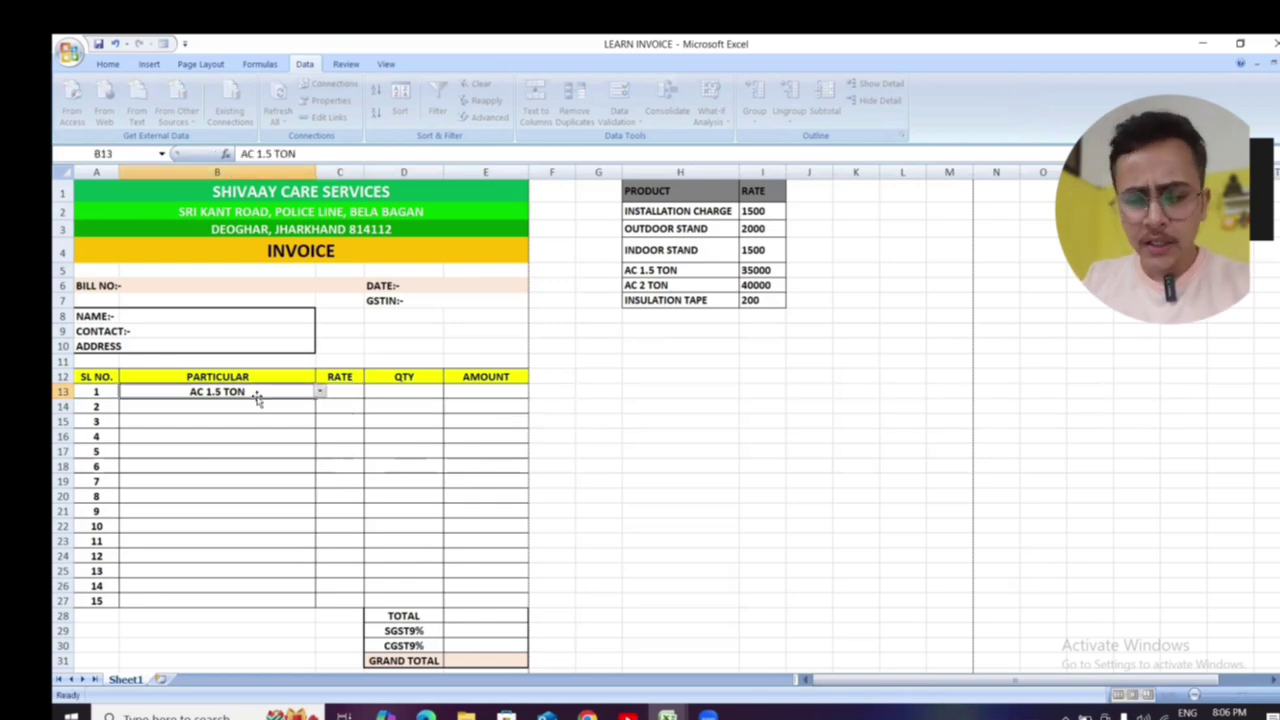
pyautogui.press('Delete')
pyautogui.click(303, 446)
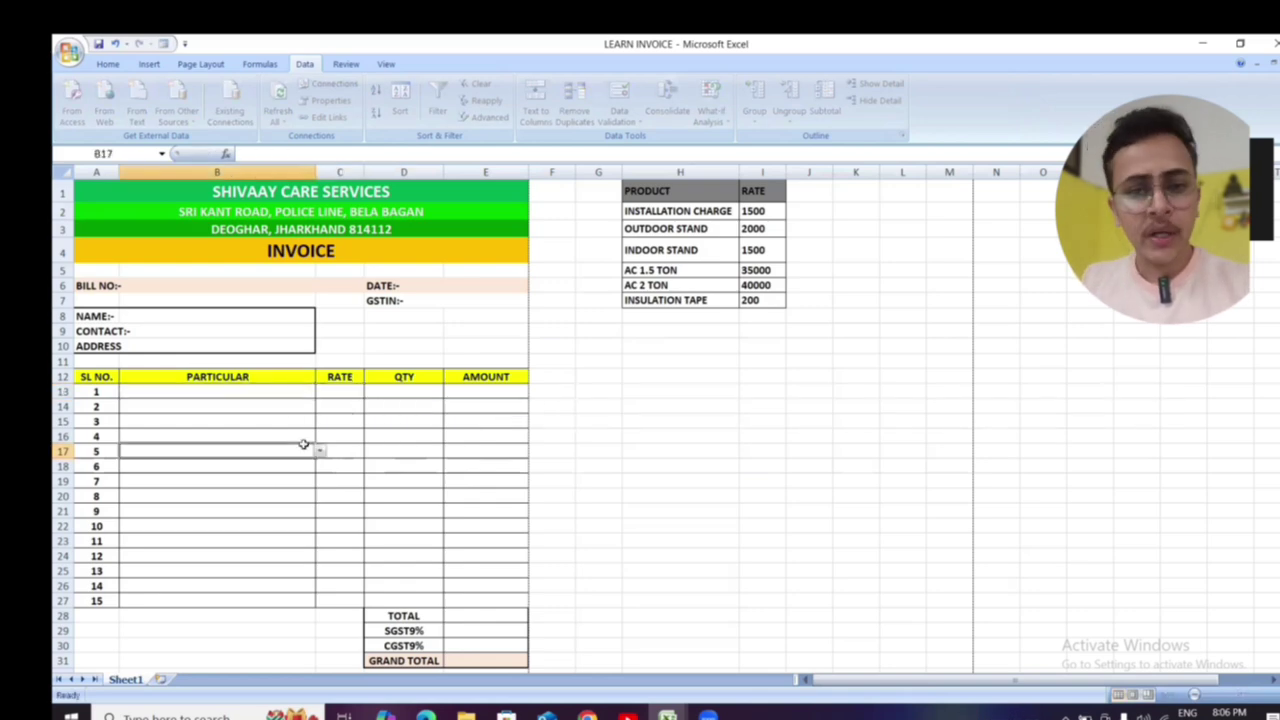
# - Enter the formula =VLOOKUP(B13,H1:I7,2,0) in Rate cell C13 to fetch the product's rate by exact match
pyautogui.click(348, 391)
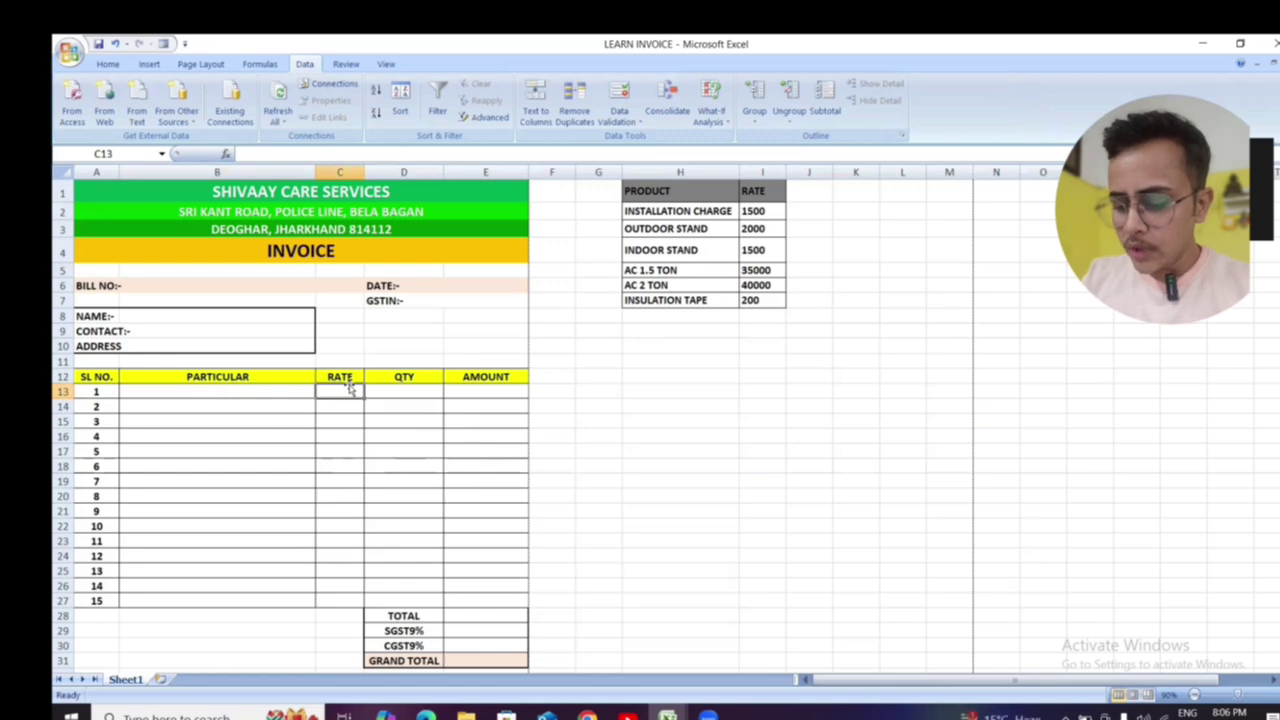
pyautogui.write('=VLOOK')
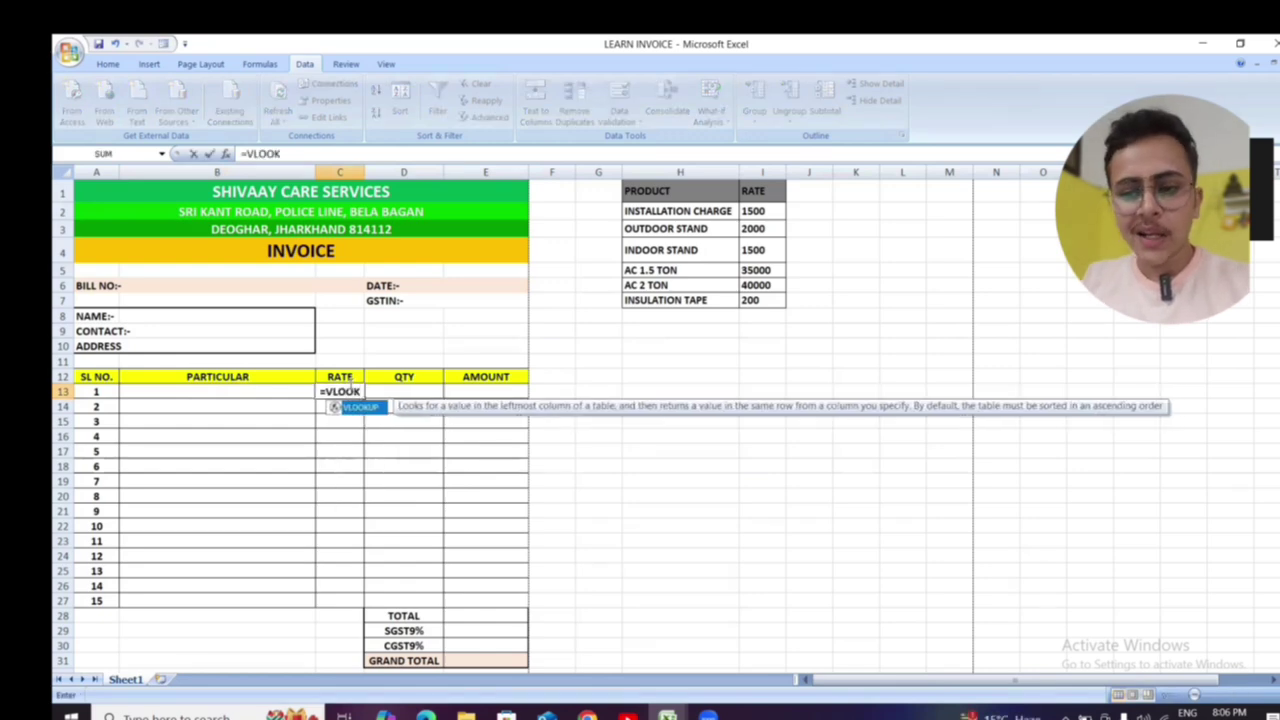
pyautogui.doubleClick(362, 408)
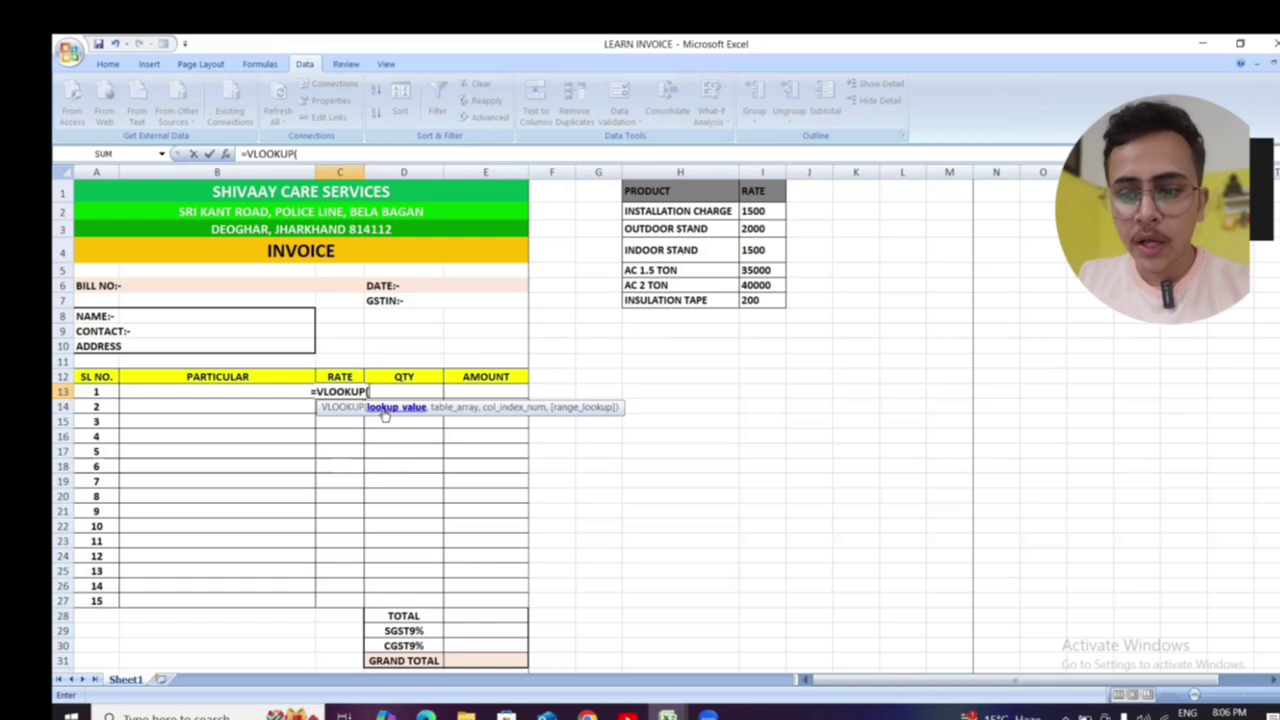
pyautogui.click(234, 390)
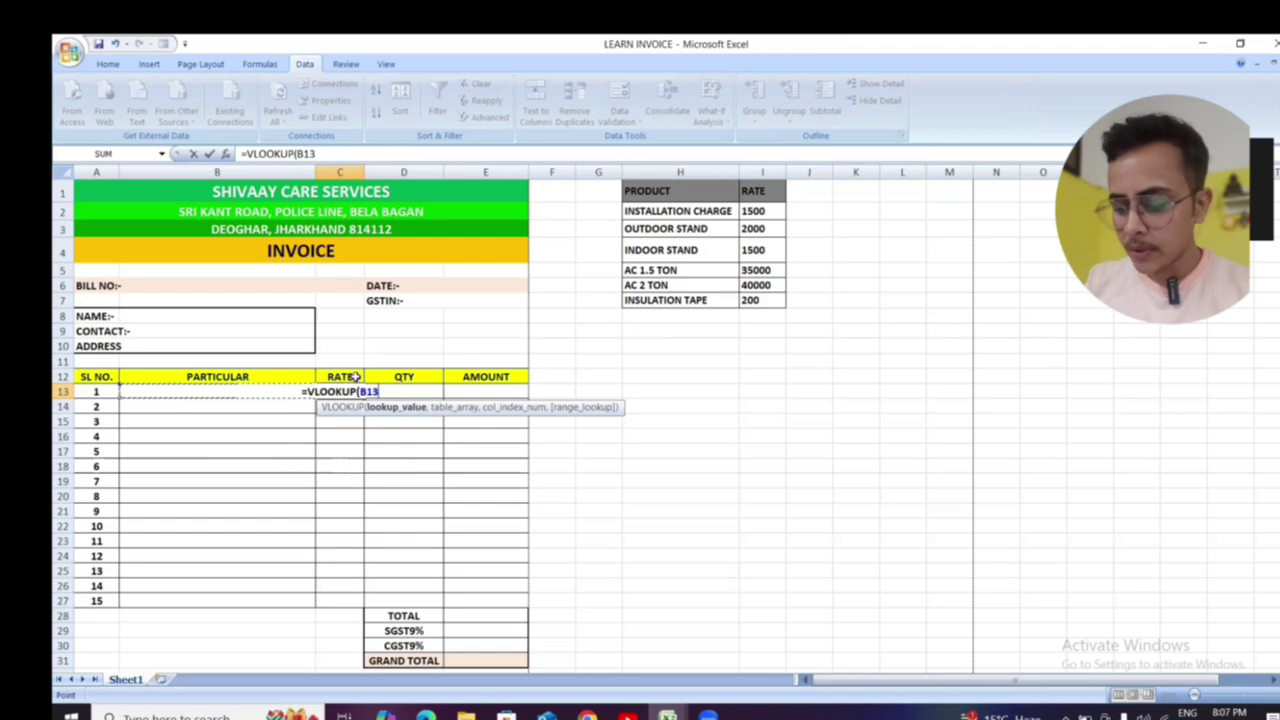
pyautogui.write(',')
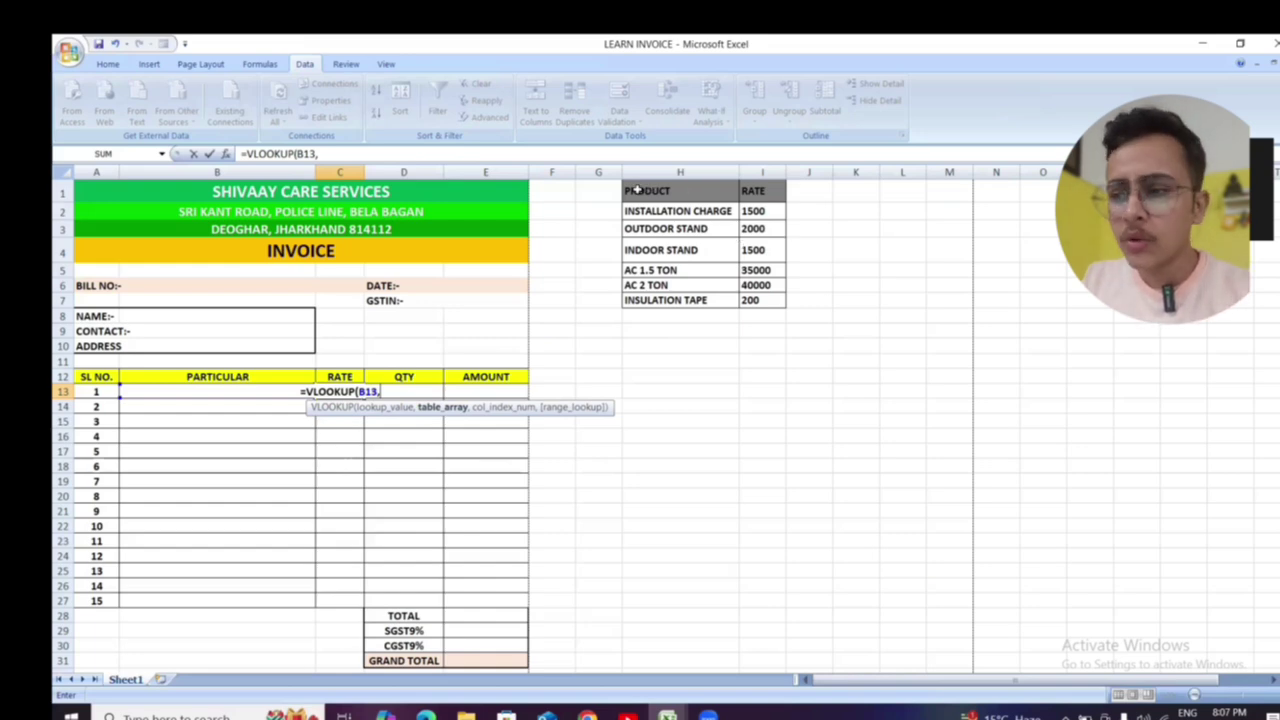
pyautogui.moveTo(637, 190); pyautogui.dragTo(761, 298)
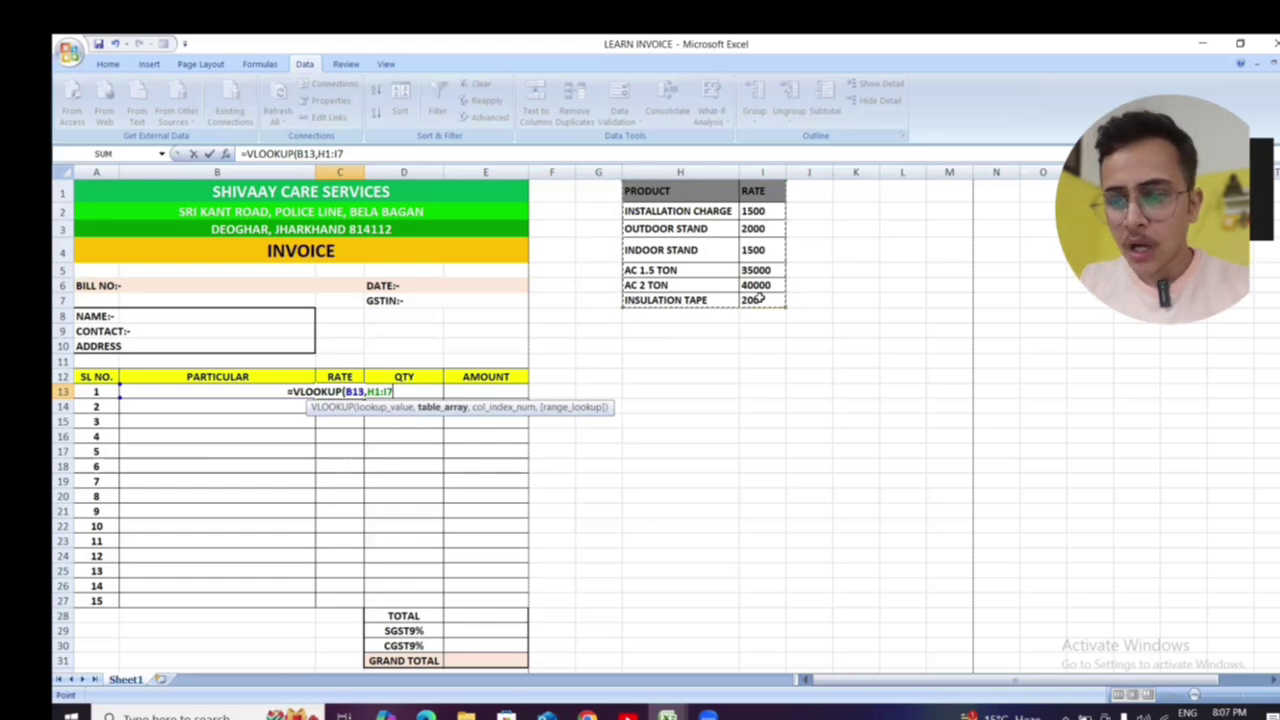
pyautogui.write(',')
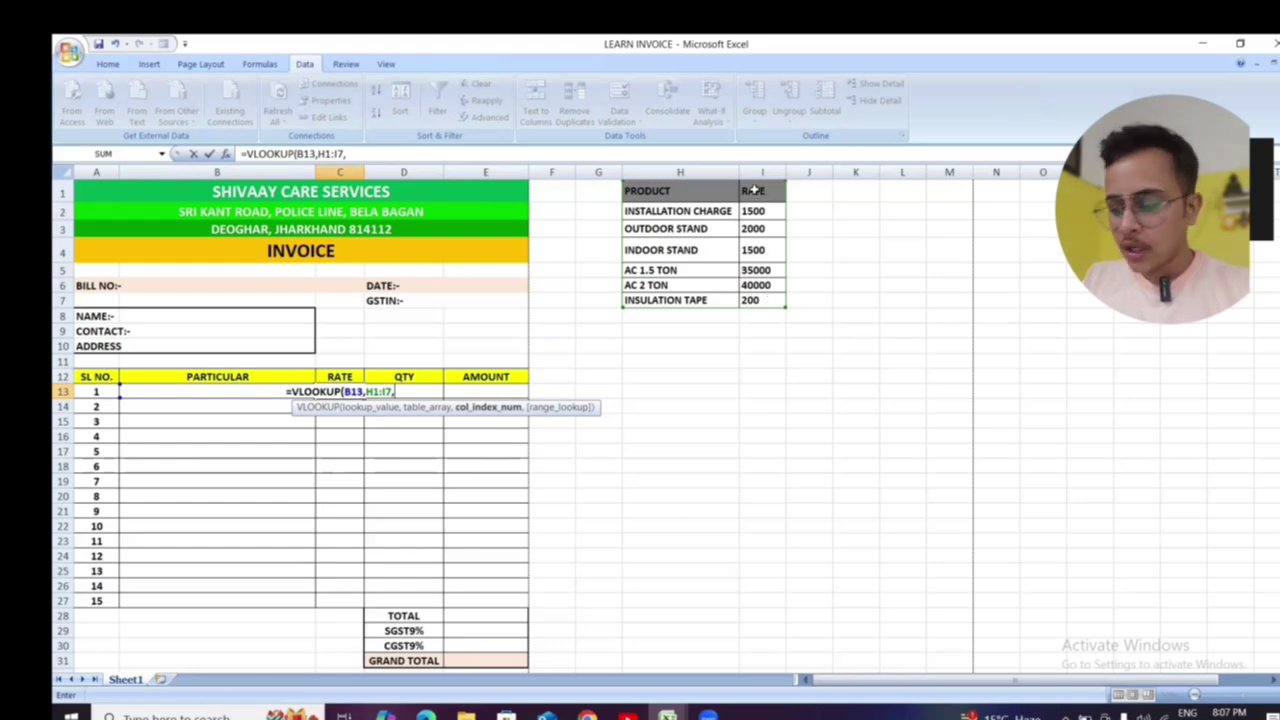
pyautogui.write('2')
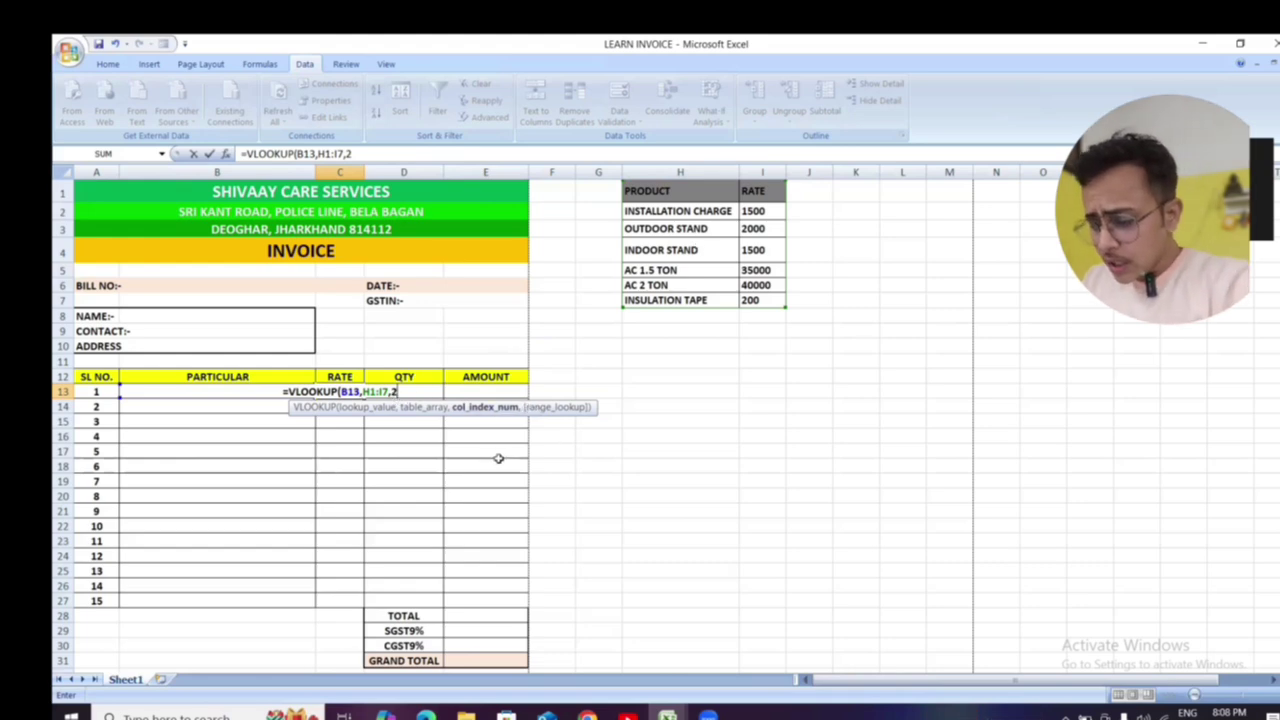
pyautogui.write(',')
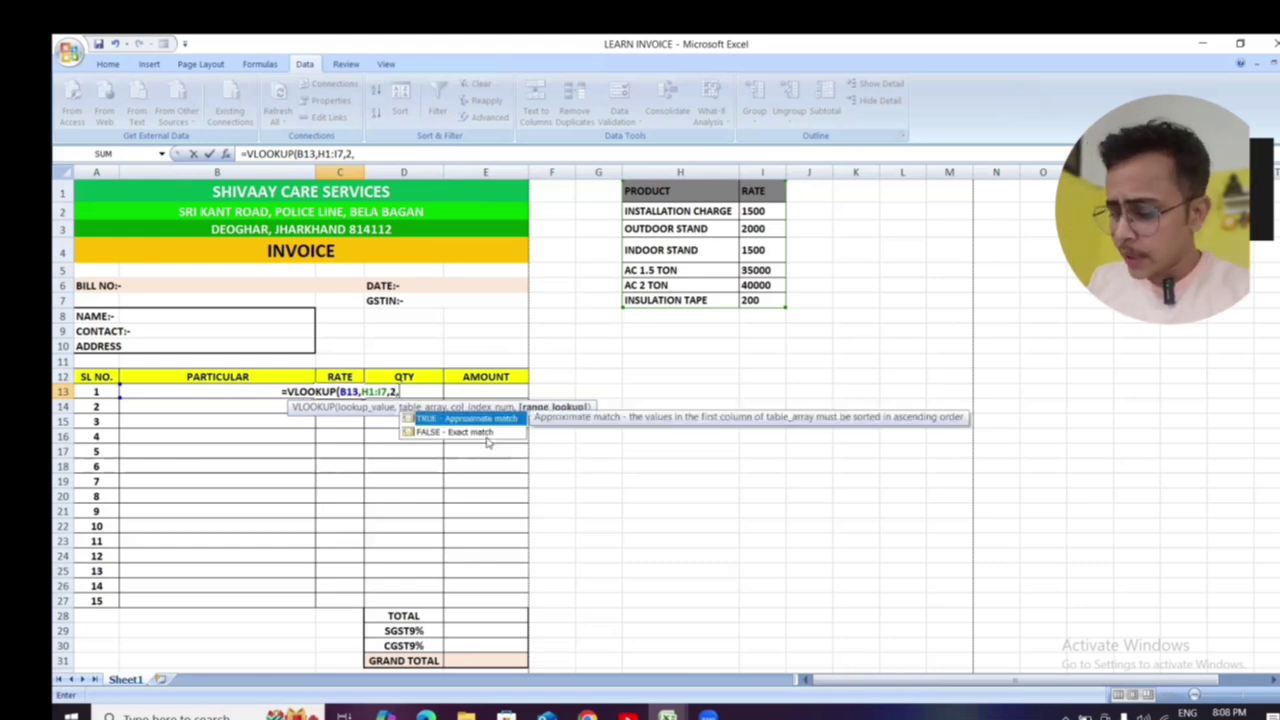
pyautogui.write('0')
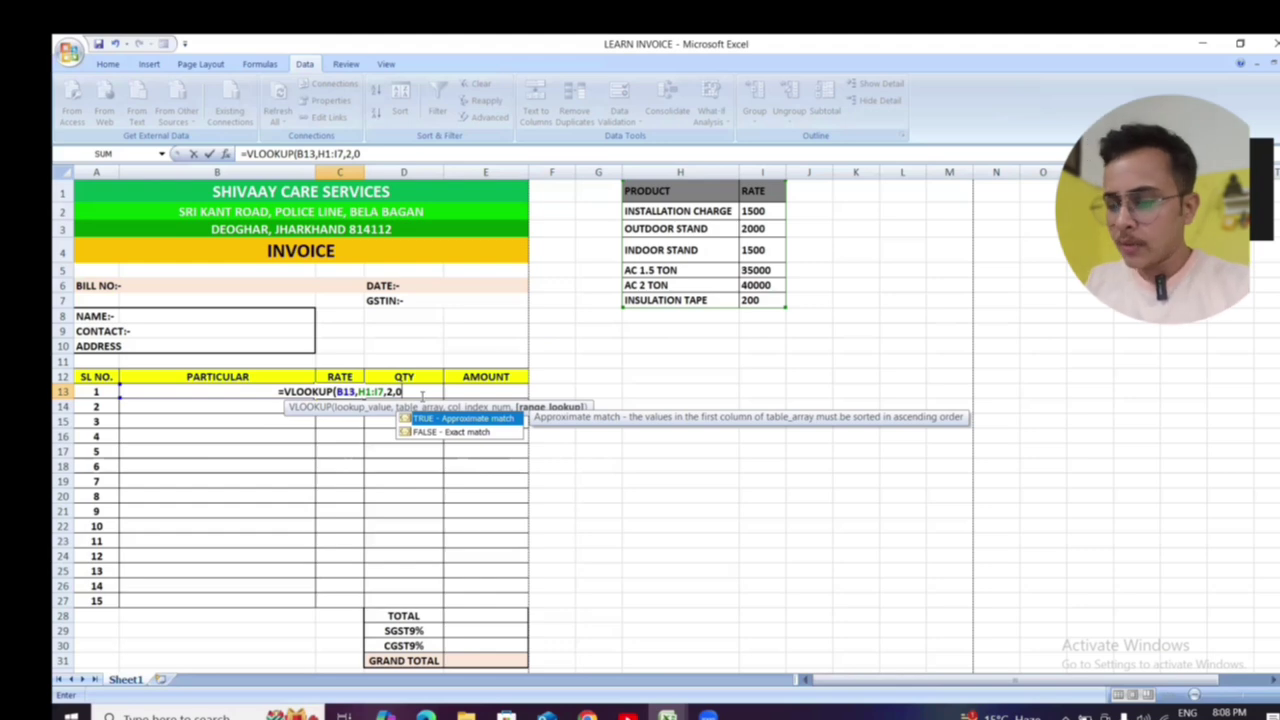
pyautogui.write(')')
pyautogui.press('Return')
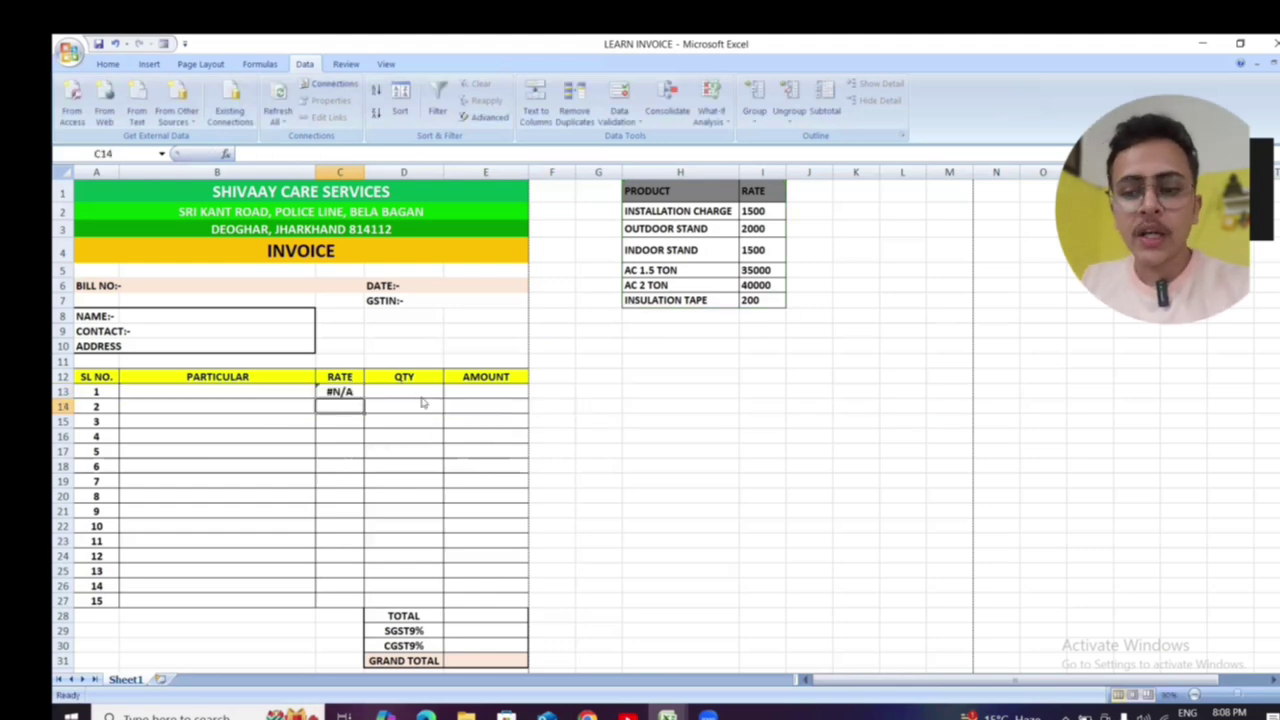
# - Choose OUTDOOR STAND from the product dropdown in Particular cell B13
pyautogui.click(354, 394)
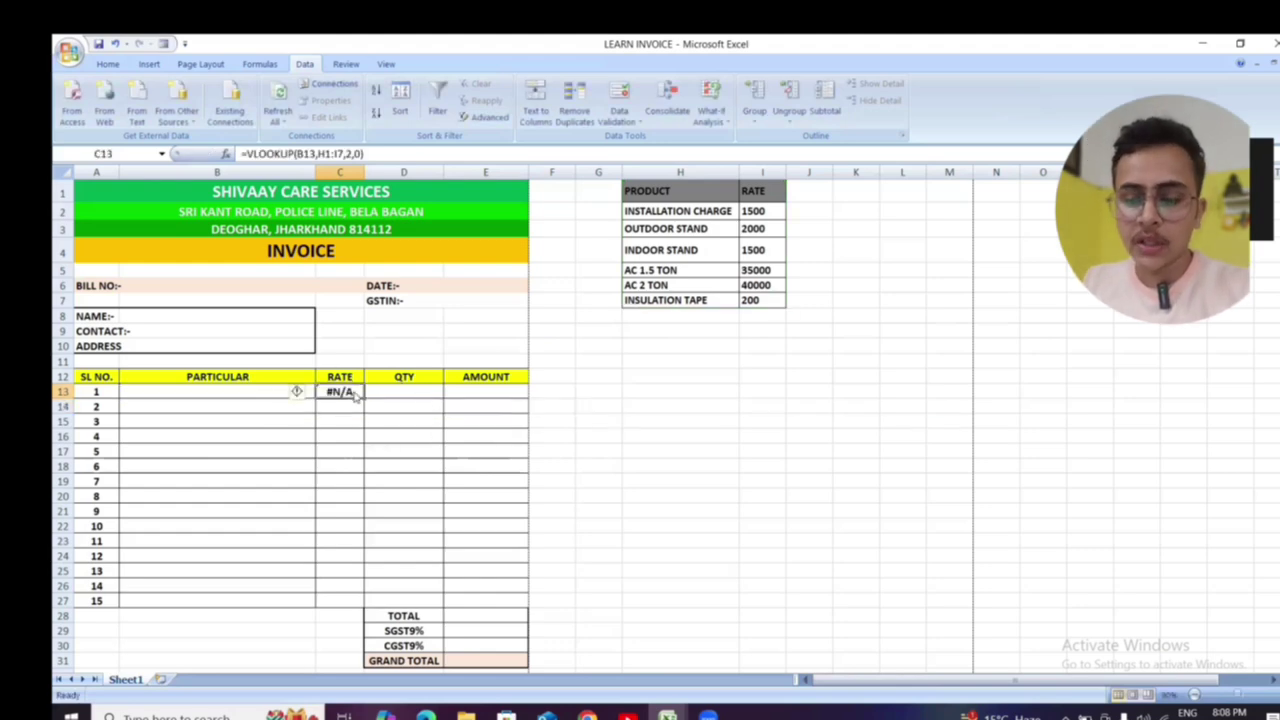
pyautogui.click(240, 395)
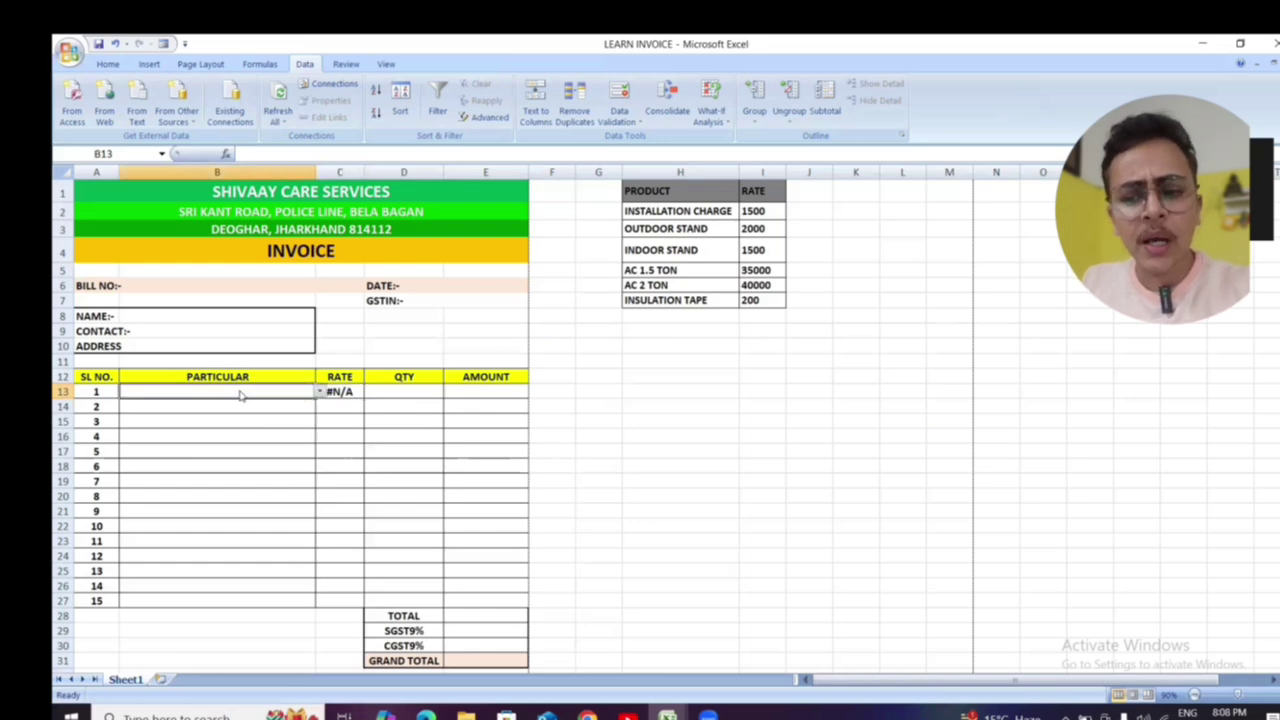
pyautogui.click(308, 378)
pyautogui.click(296, 391)
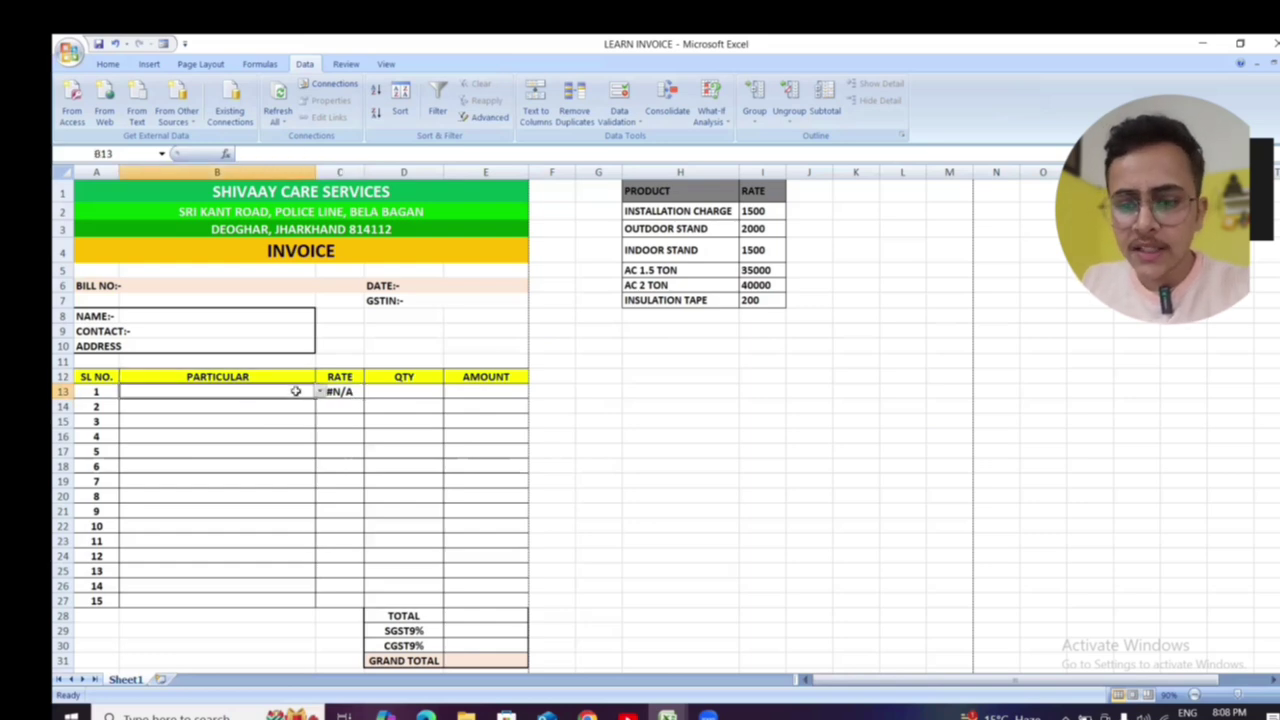
pyautogui.click(320, 391)
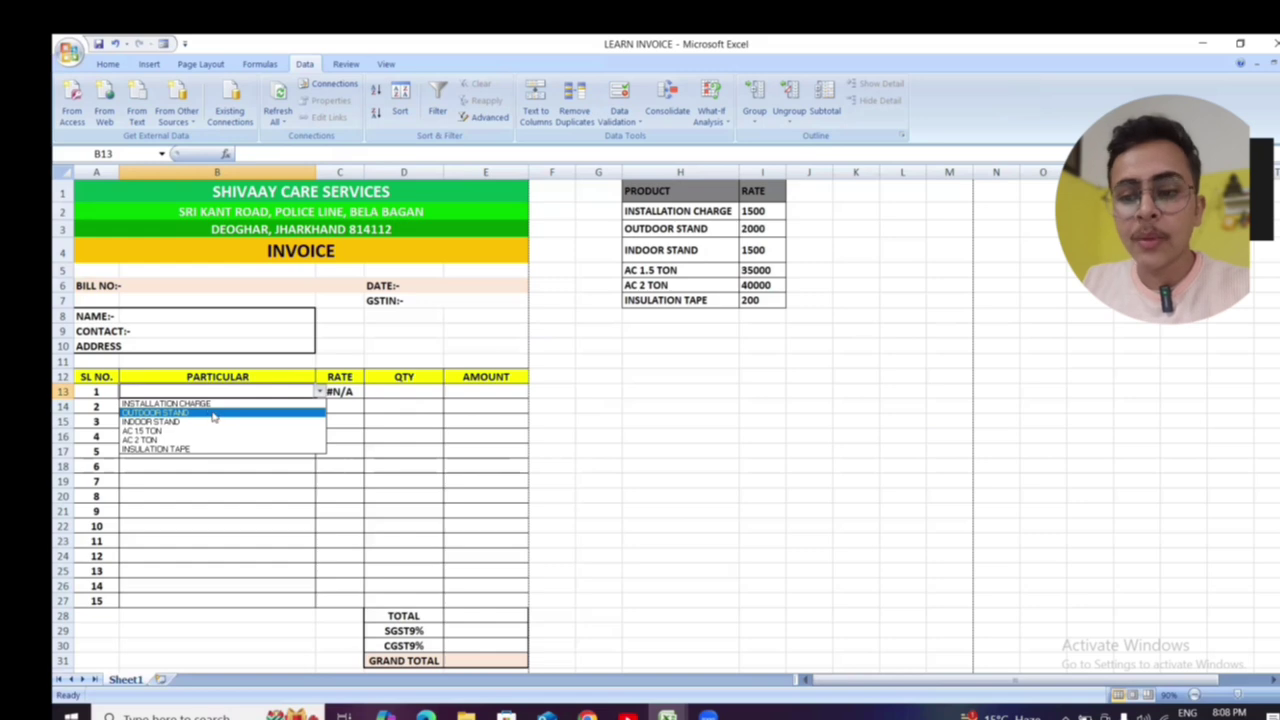
pyautogui.click(213, 413)
# - Compare the rate returned in C13 with the outdoor stand's rate in the product table
pyautogui.click(336, 391)
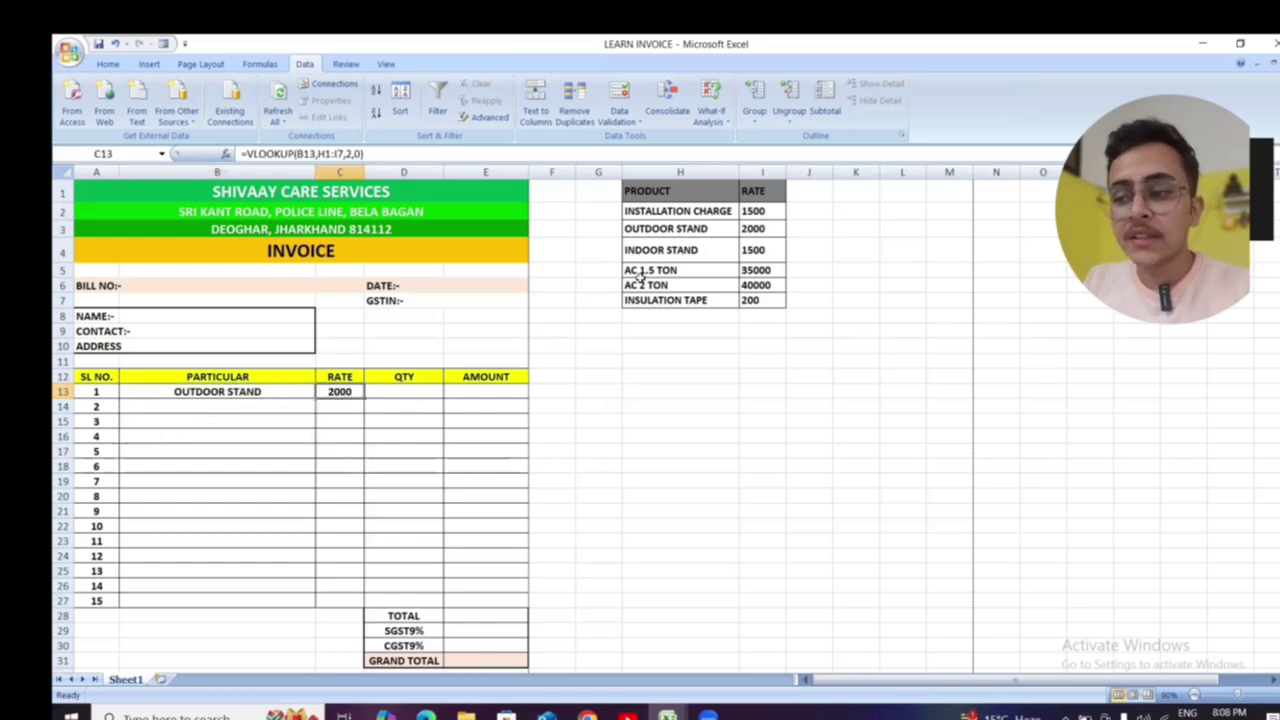
pyautogui.click(694, 231)
pyautogui.click(760, 228)
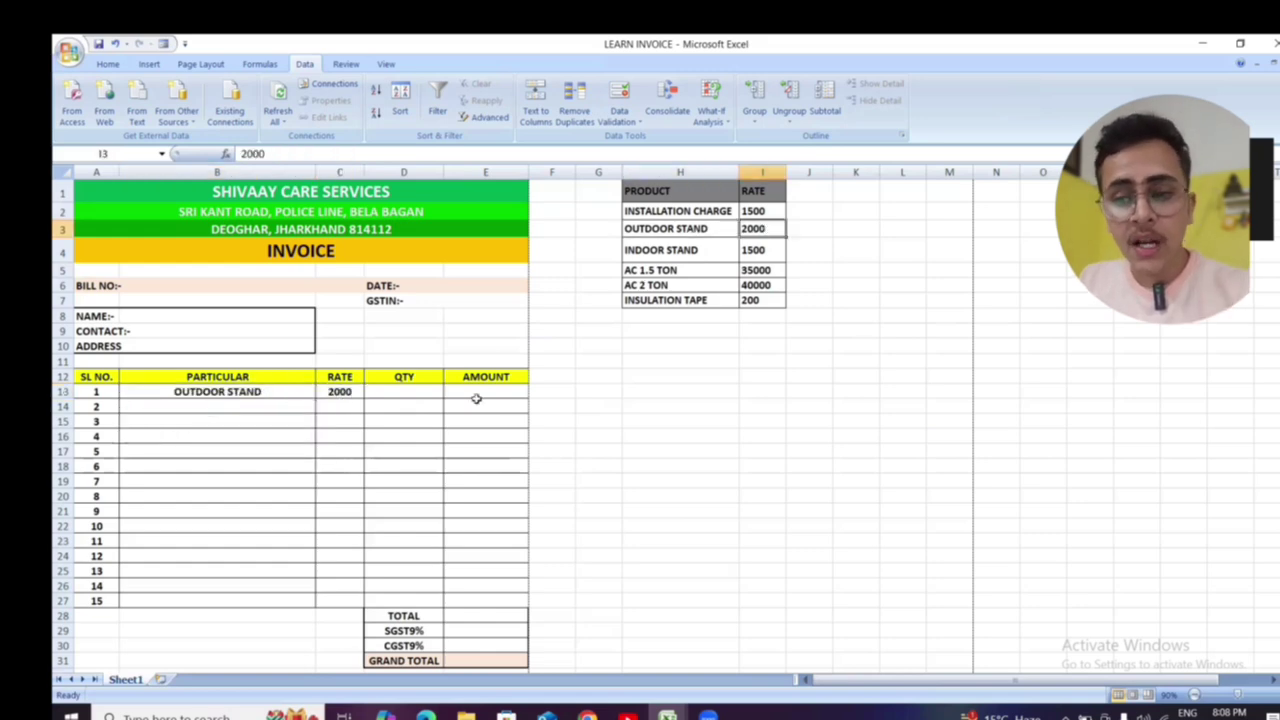
pyautogui.click(338, 391)
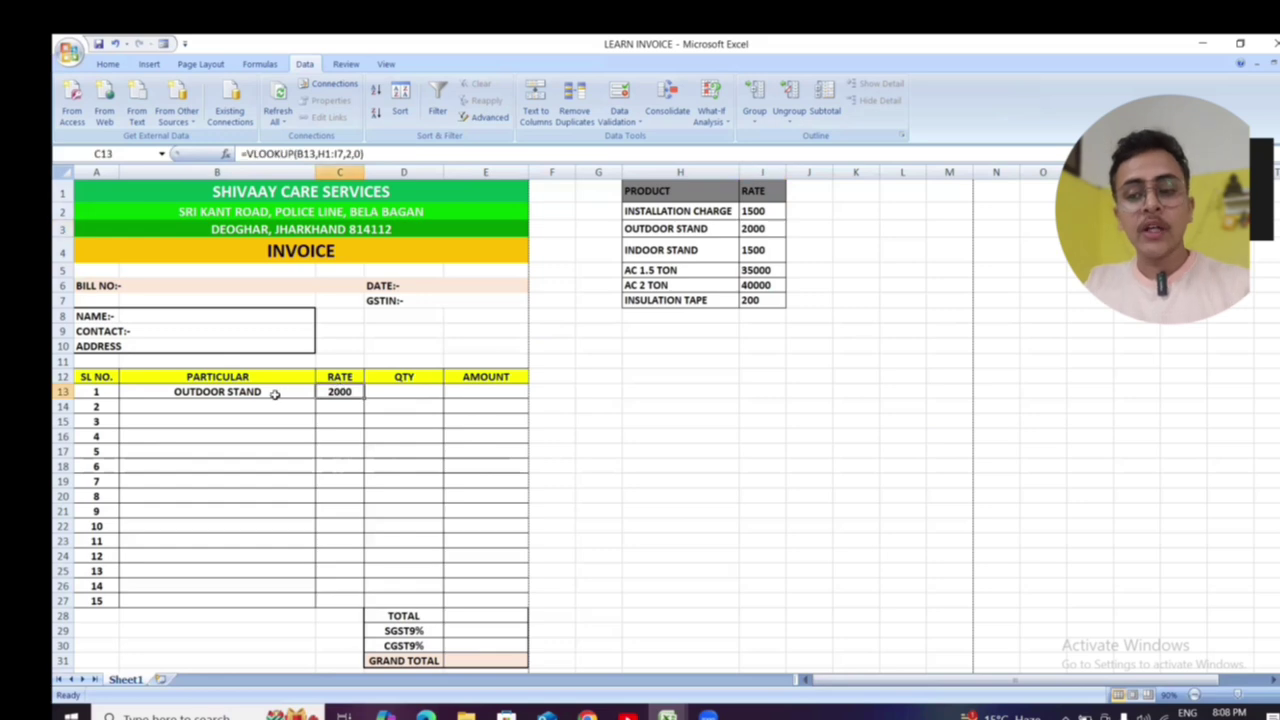
pyautogui.click(274, 394)
pyautogui.click(336, 393)
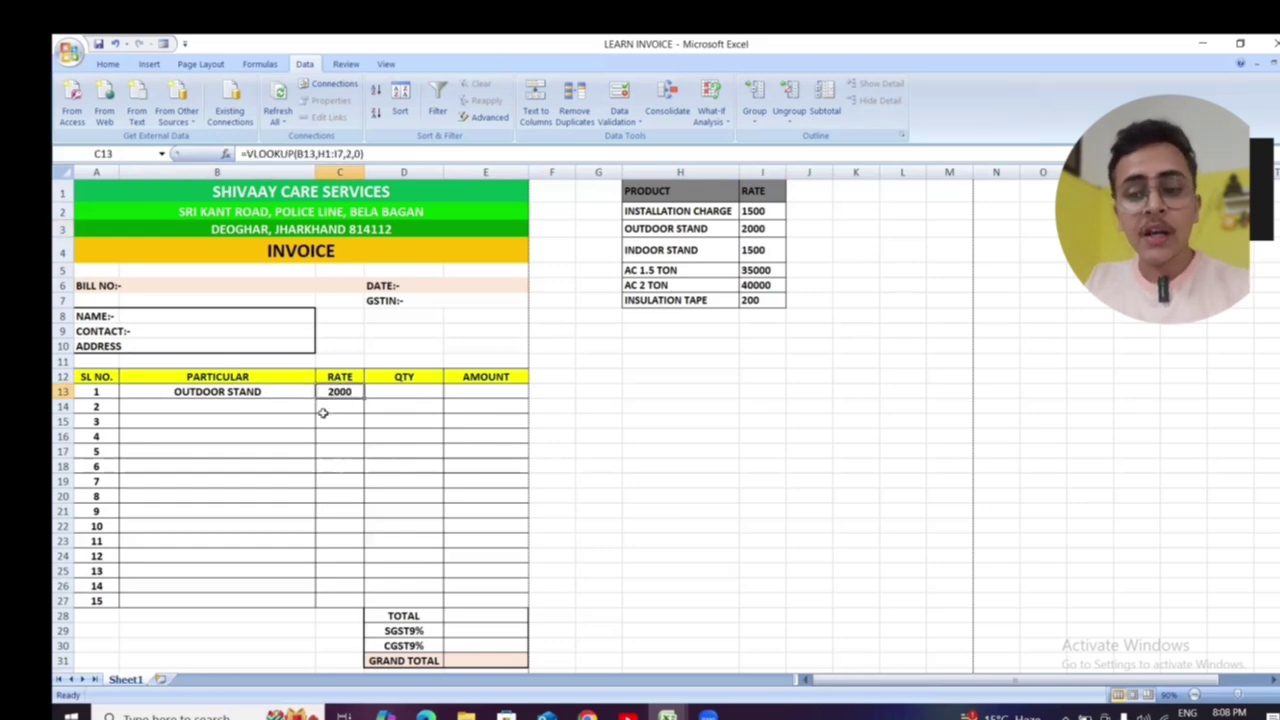
# - Change the product in Particular cell B13 to INDOOR STAND and check the rate looked up in C13
pyautogui.click(300, 393)
pyautogui.click(320, 393)
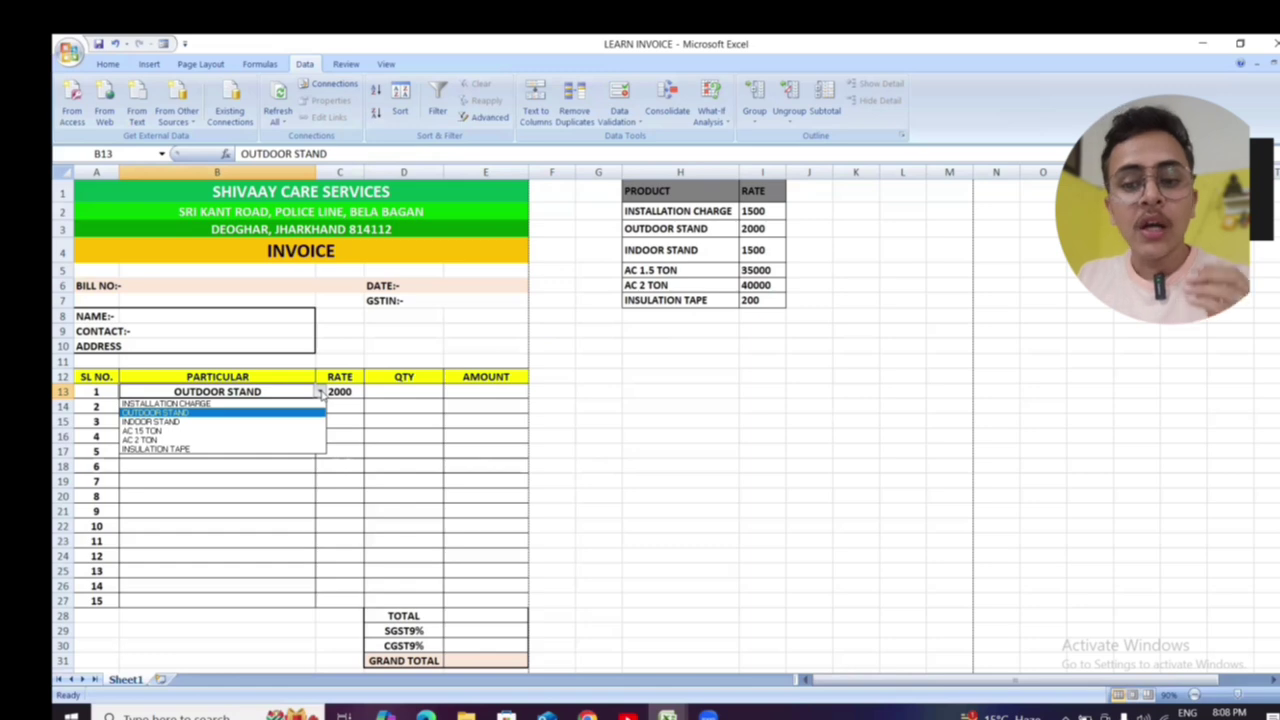
pyautogui.click(213, 424)
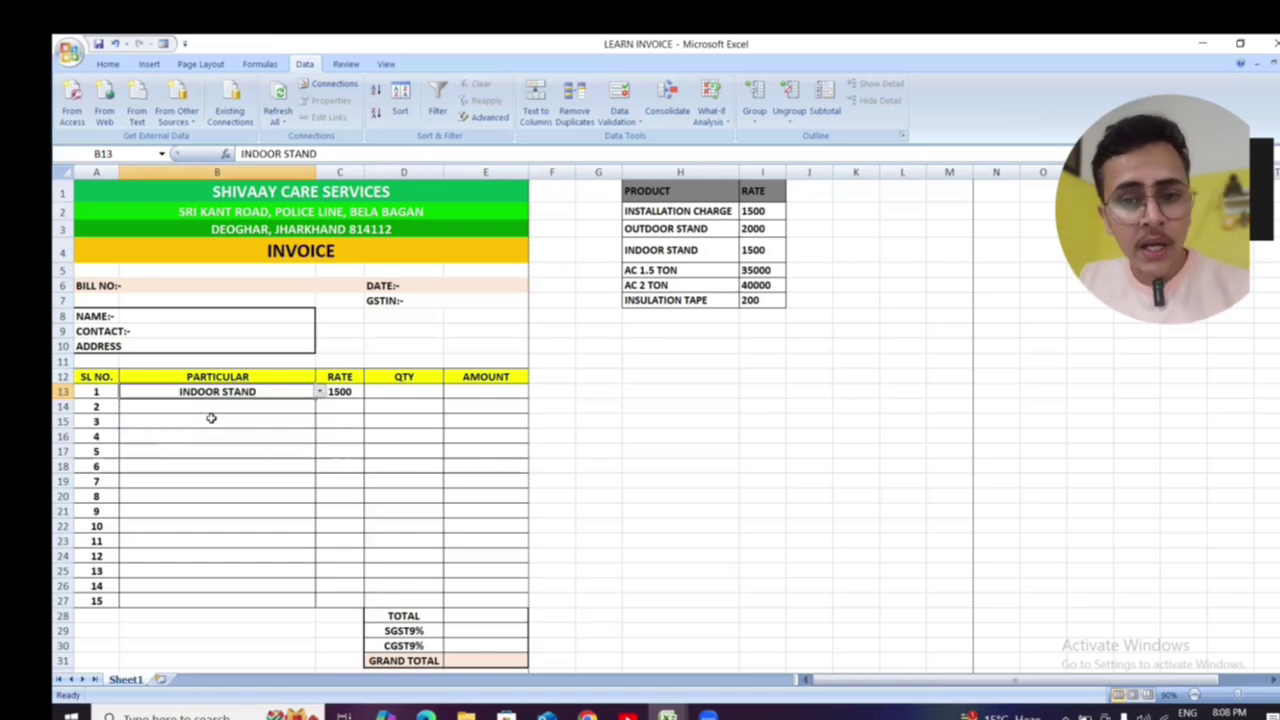
pyautogui.click(358, 391)
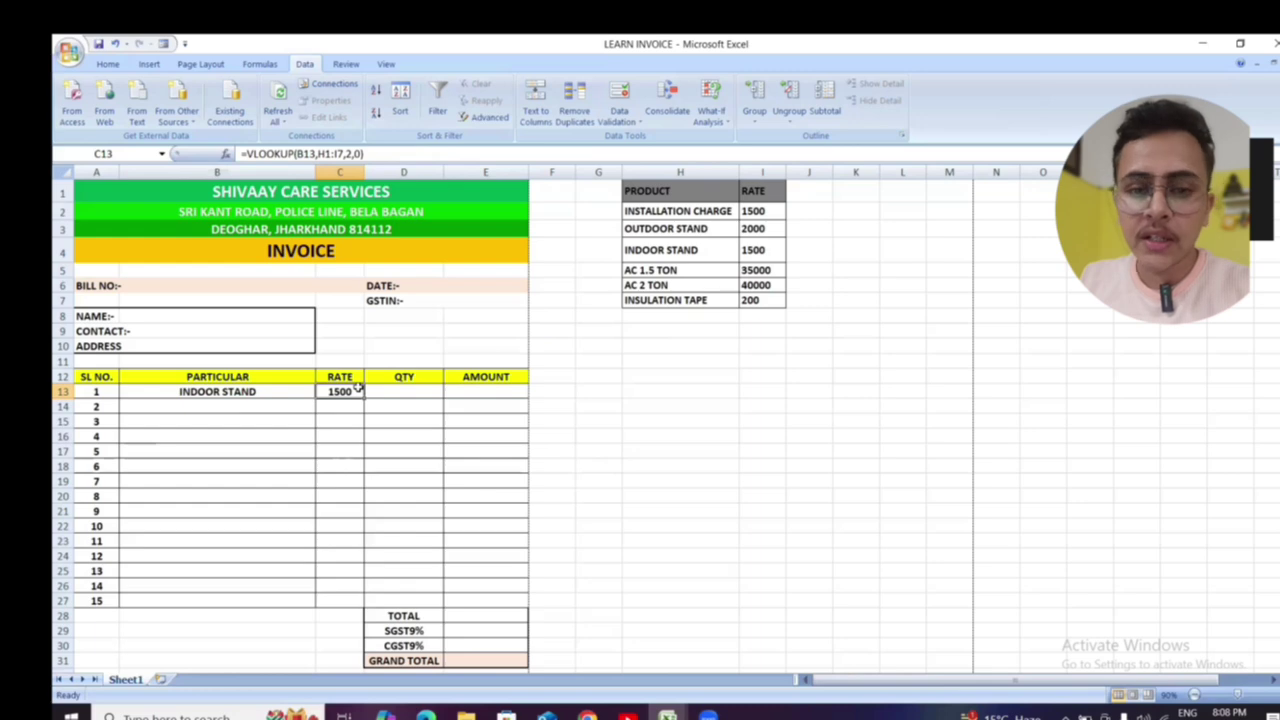
pyautogui.click(409, 389)
pyautogui.click(501, 394)
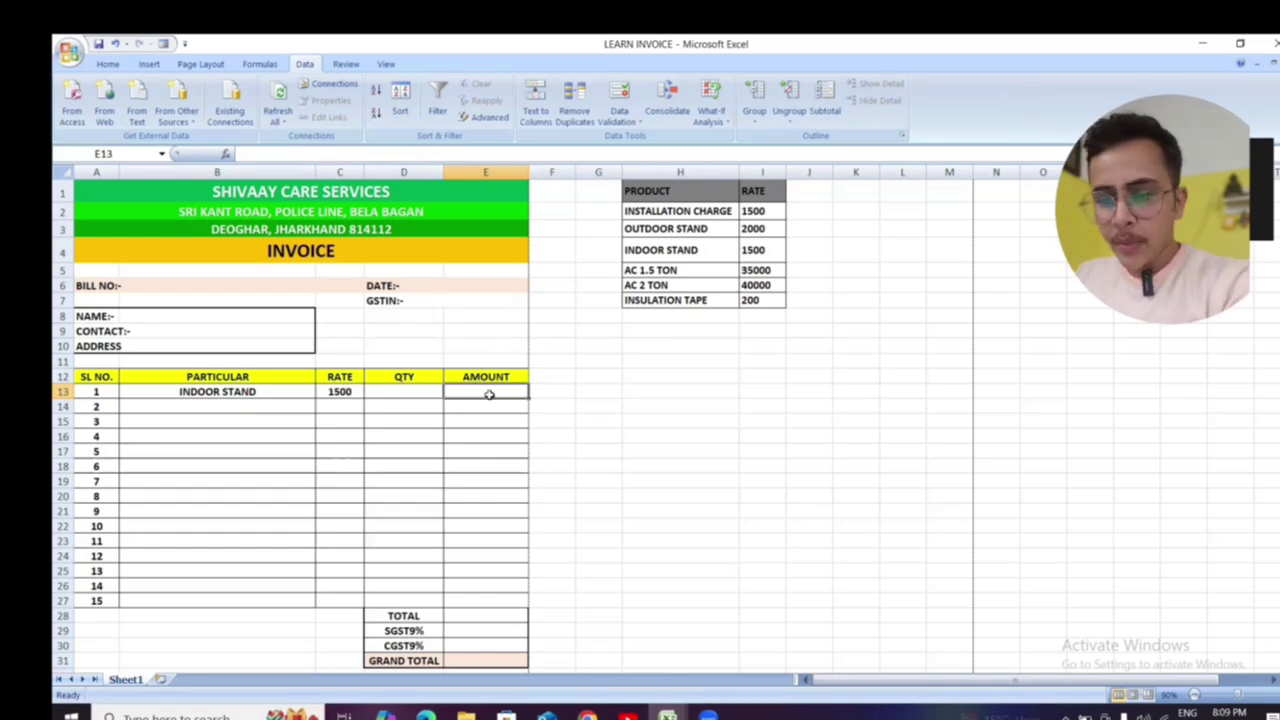
pyautogui.click(406, 392)
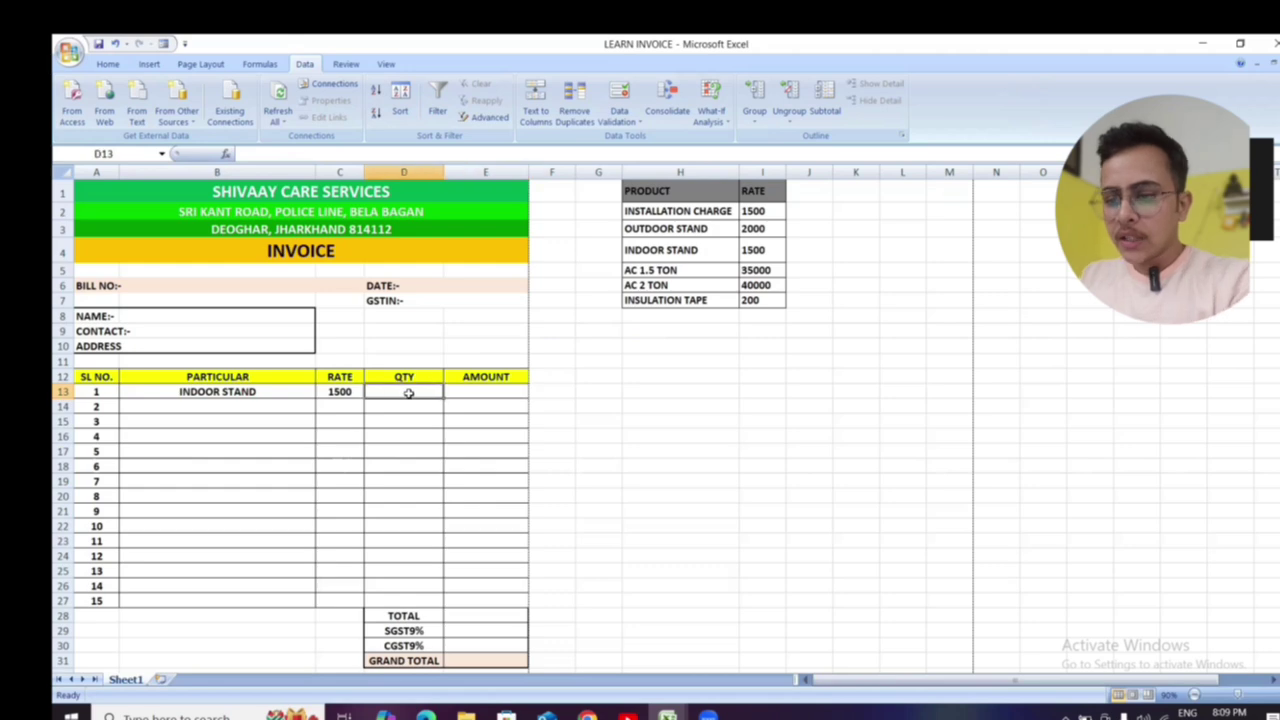
pyautogui.write('4')
pyautogui.click(463, 390)
pyautogui.write('=')
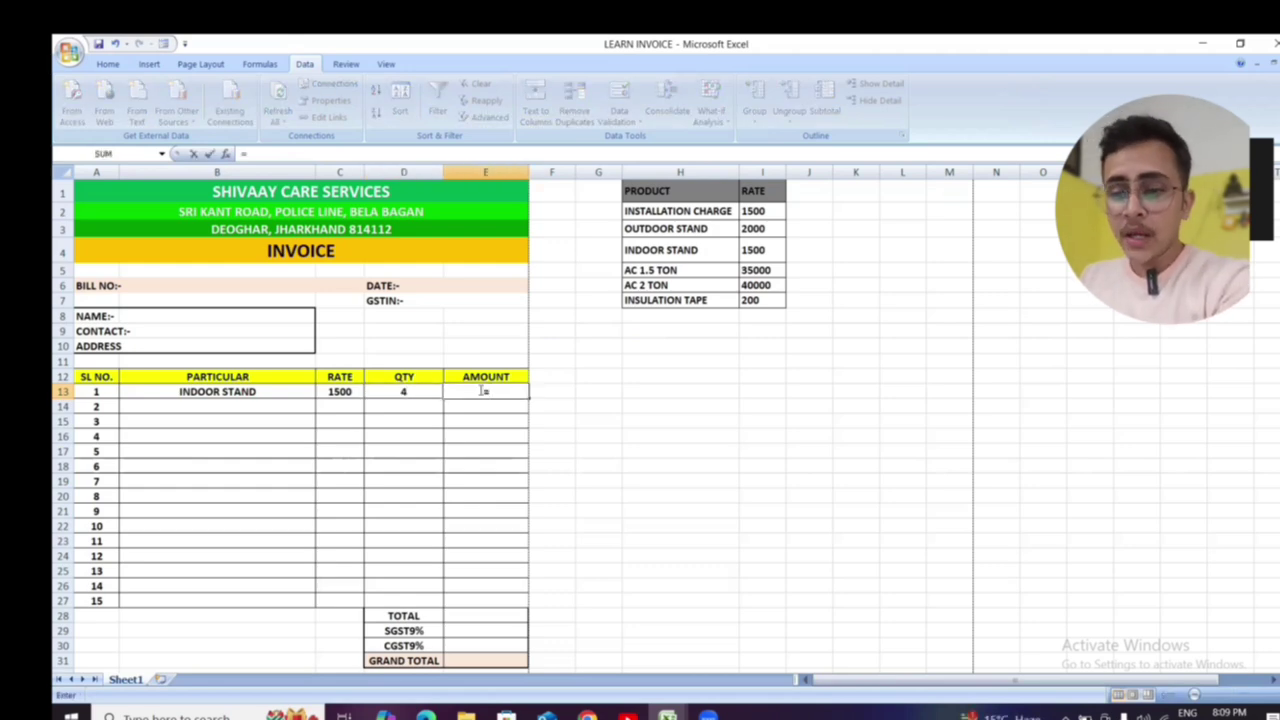
pyautogui.press('BackSpace')
pyautogui.click(407, 392)
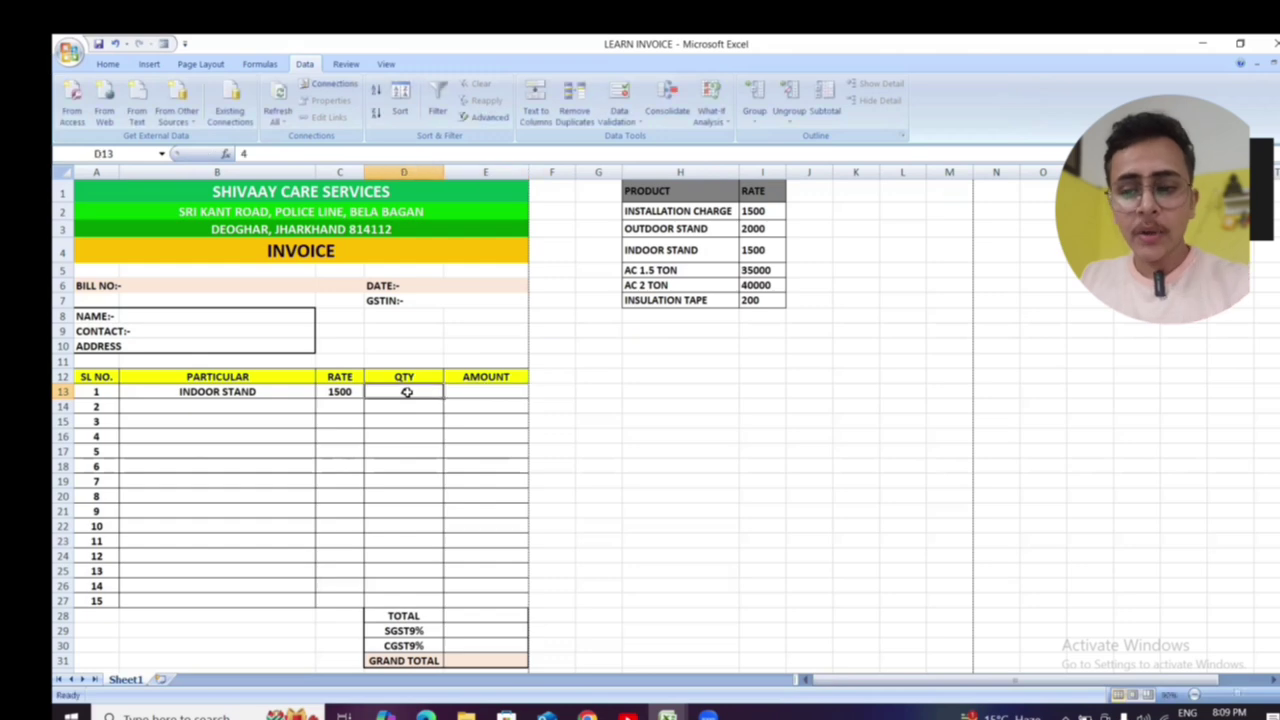
pyautogui.press('BackSpace')
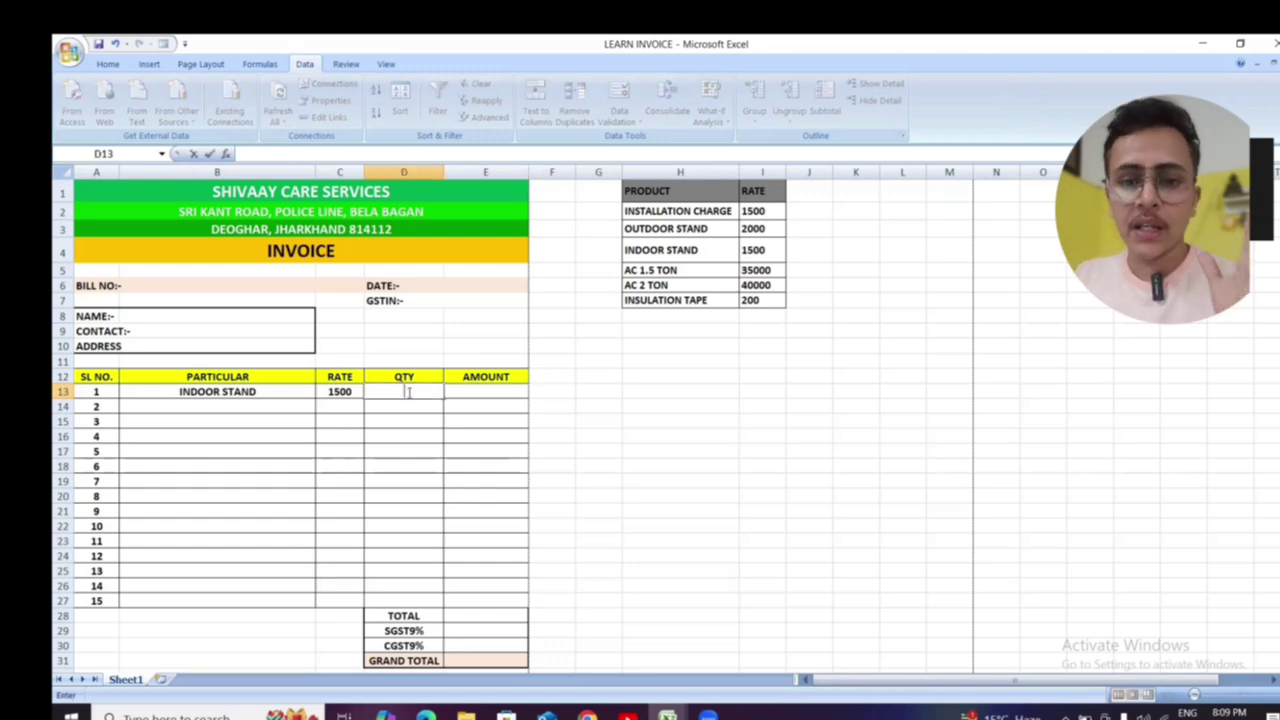
# - Enter the formula =D13*C13 in Amount cell E13 to multiply quantity by rate
pyautogui.click(485, 393)
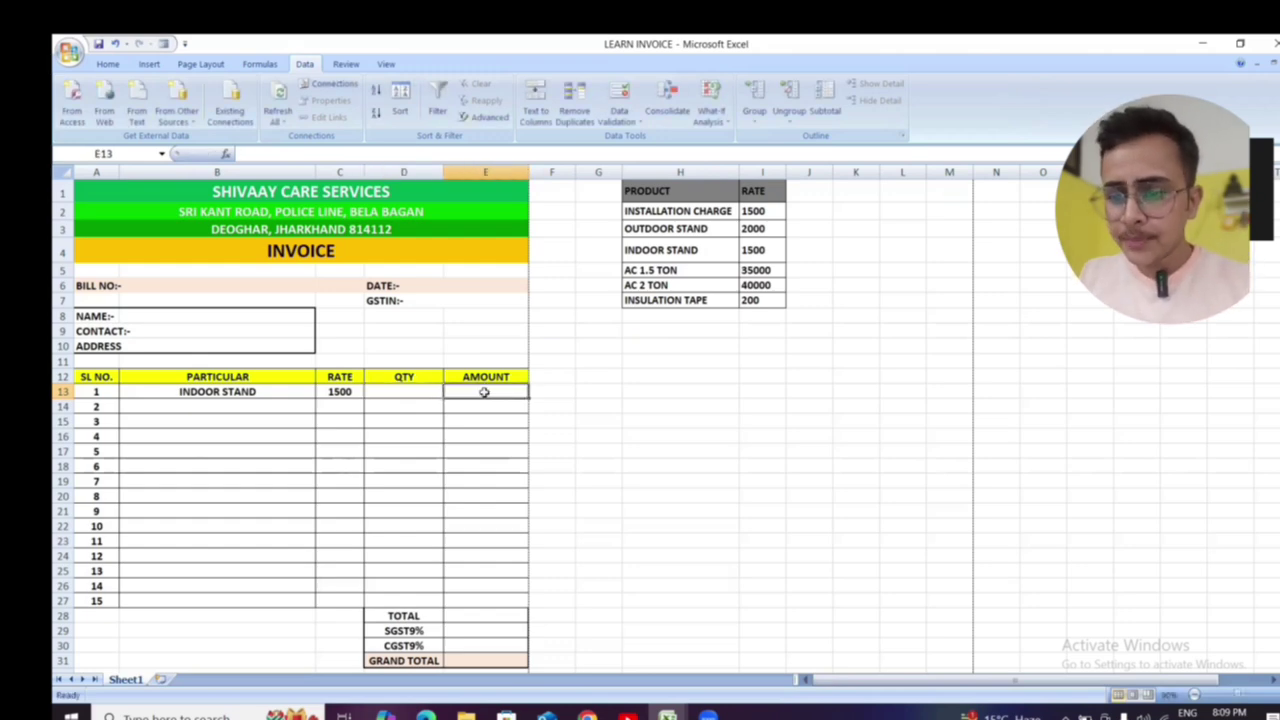
pyautogui.write('=')
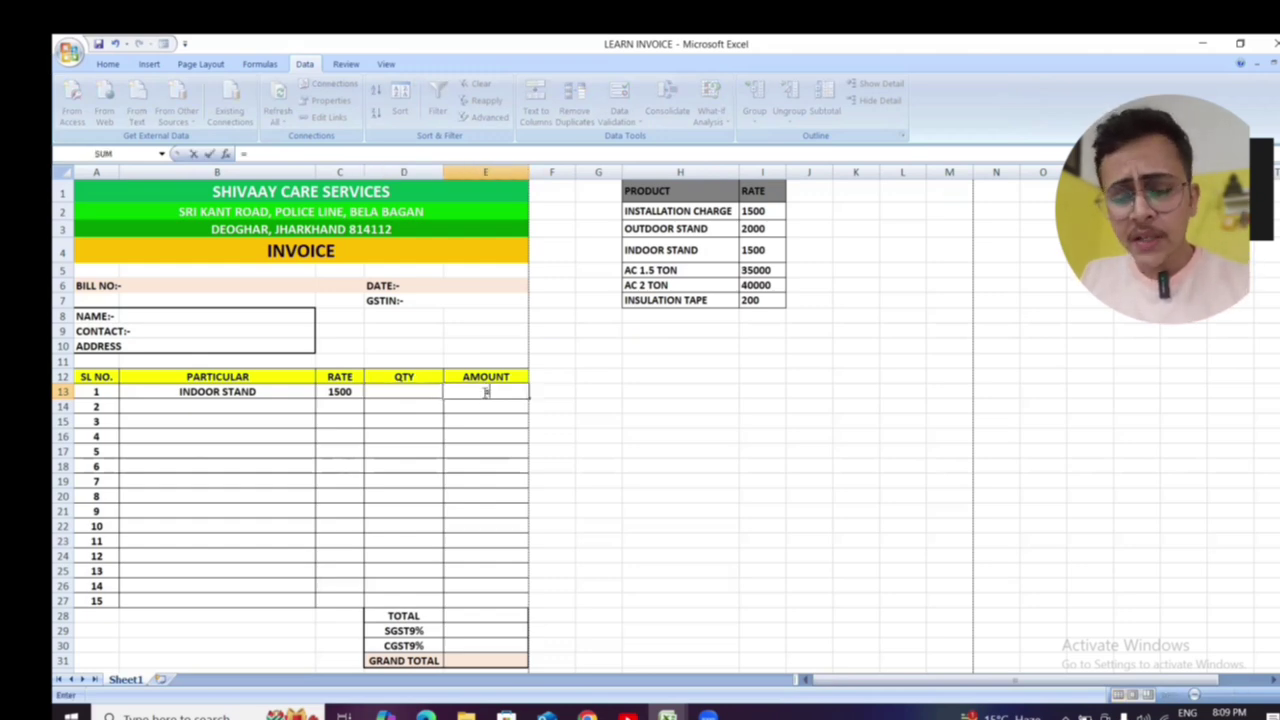
pyautogui.click(414, 390)
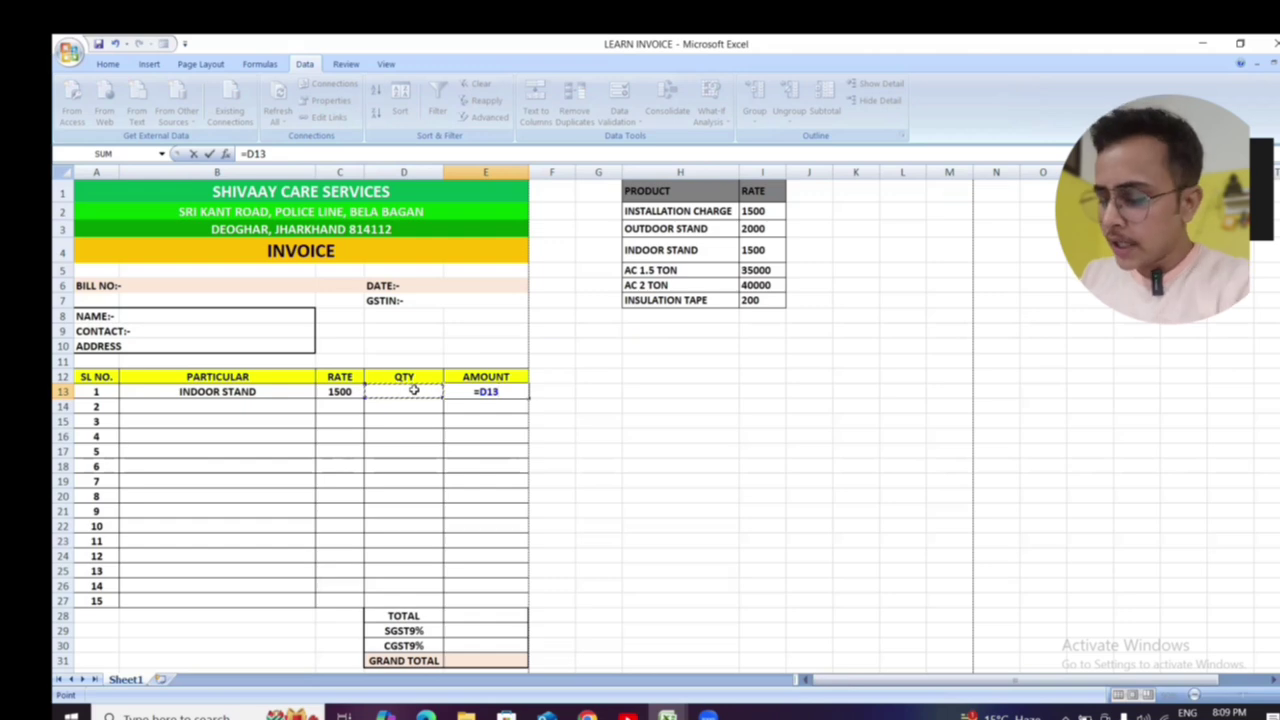
pyautogui.write('*')
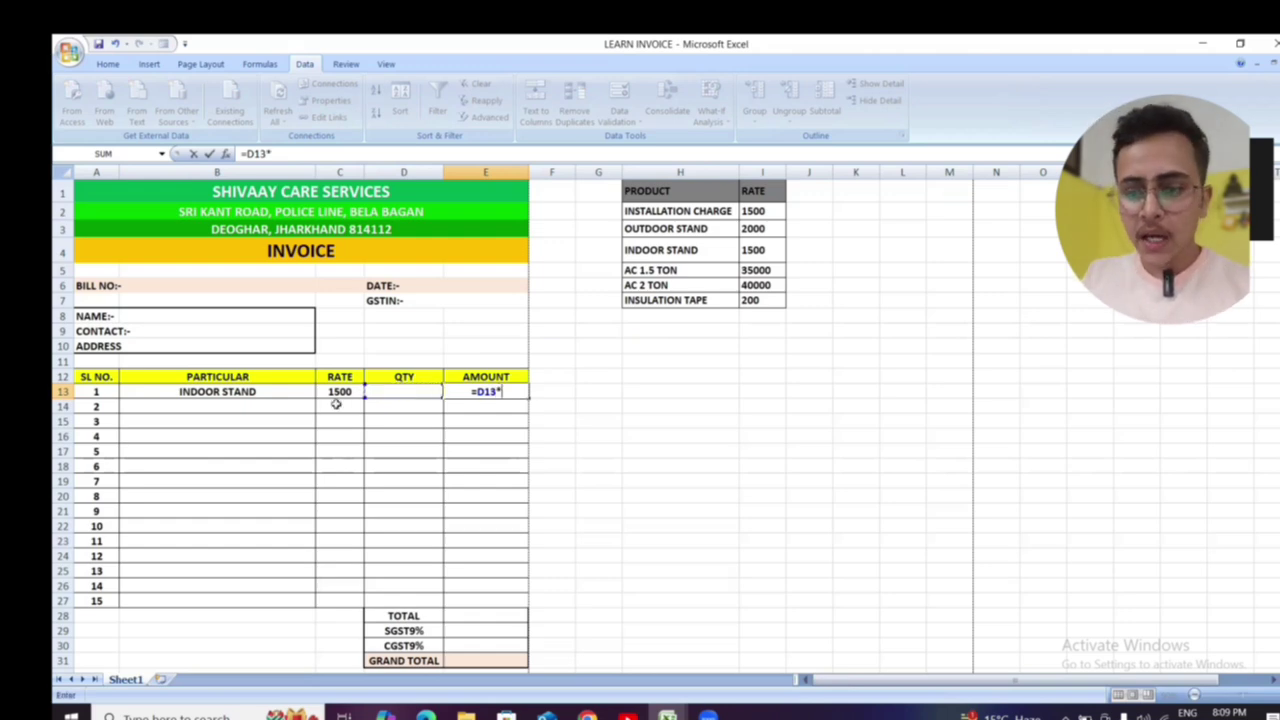
pyautogui.click(345, 391)
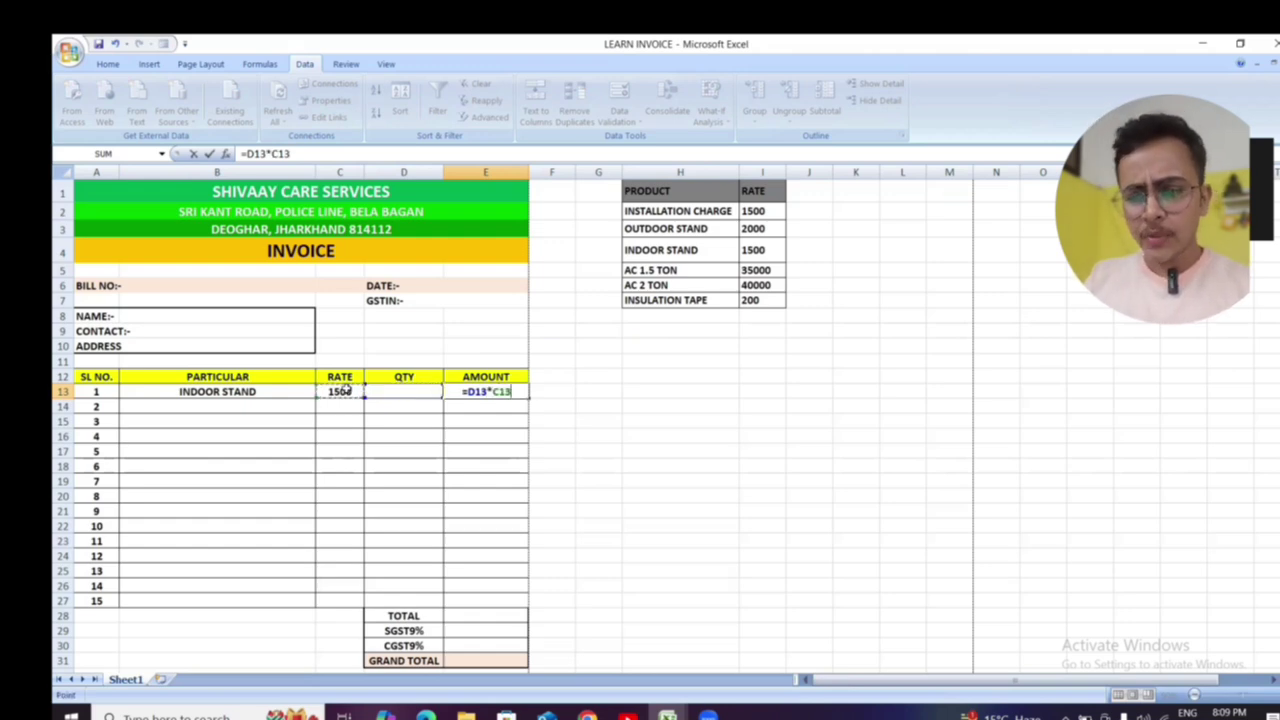
pyautogui.press('Return')
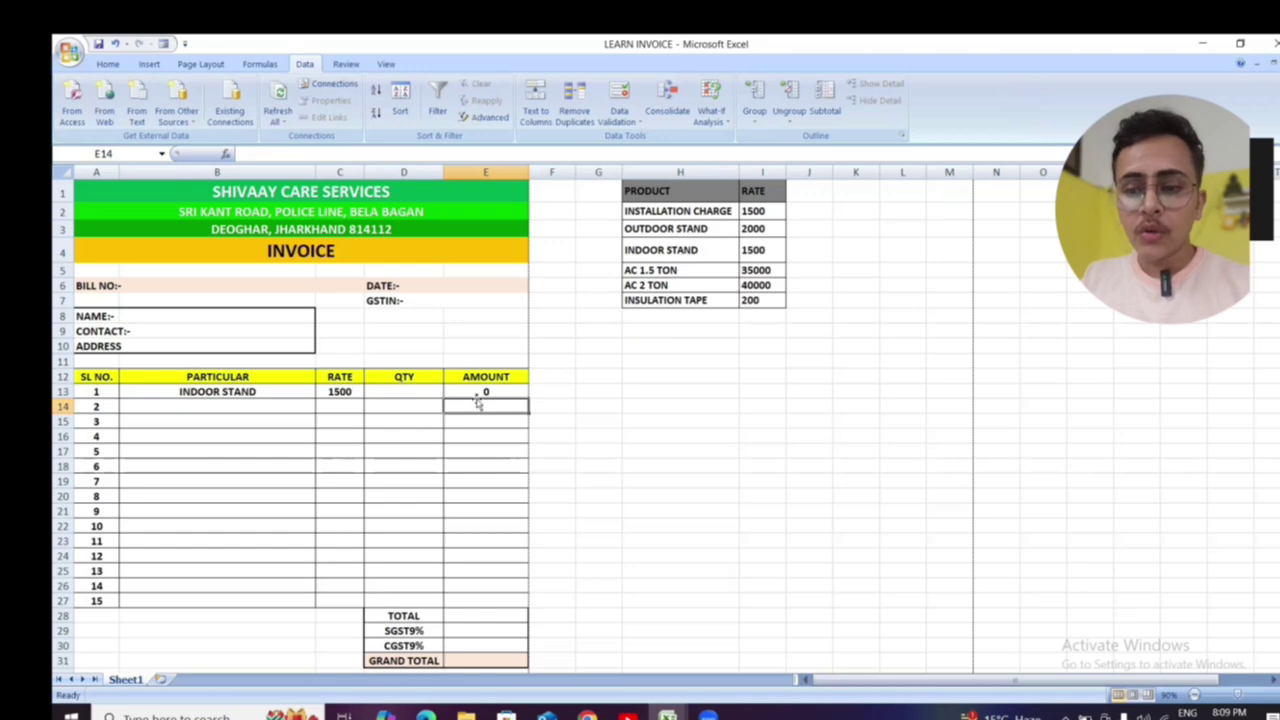
# - Enter a quantity of 4 in QTY cell D13 and check the amount calculated in E13
pyautogui.click(338, 392)
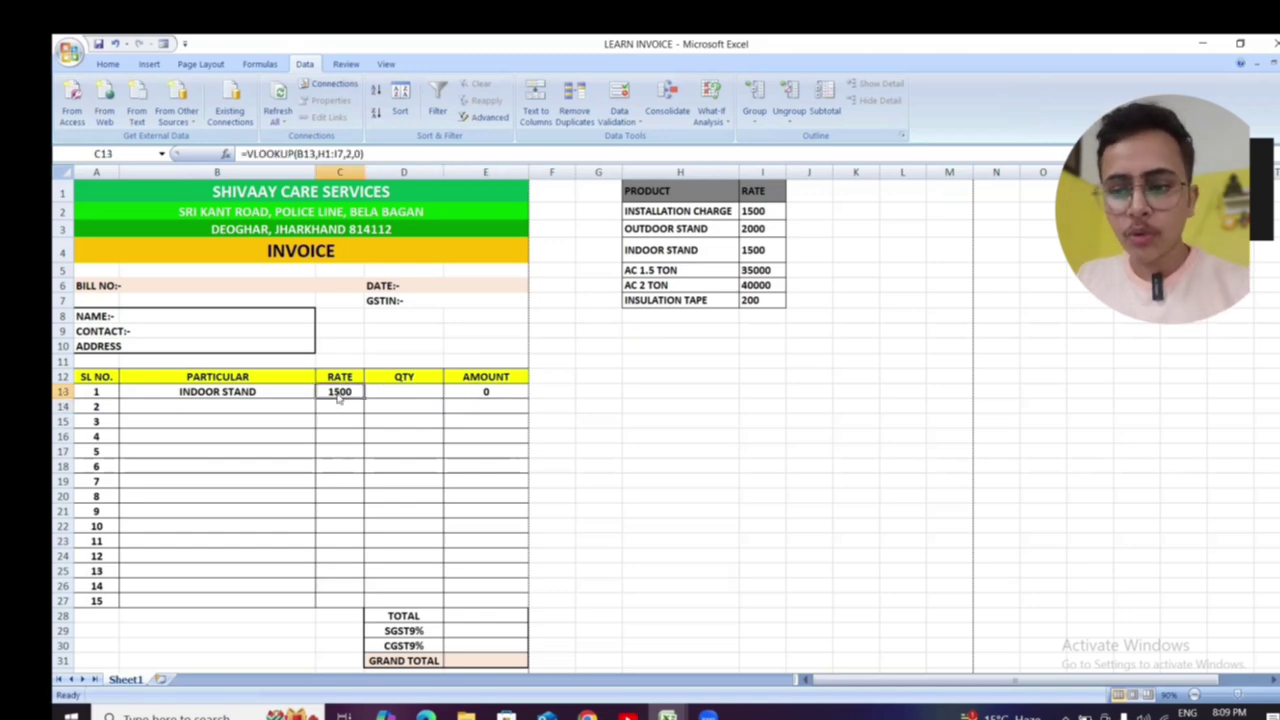
pyautogui.click(401, 397)
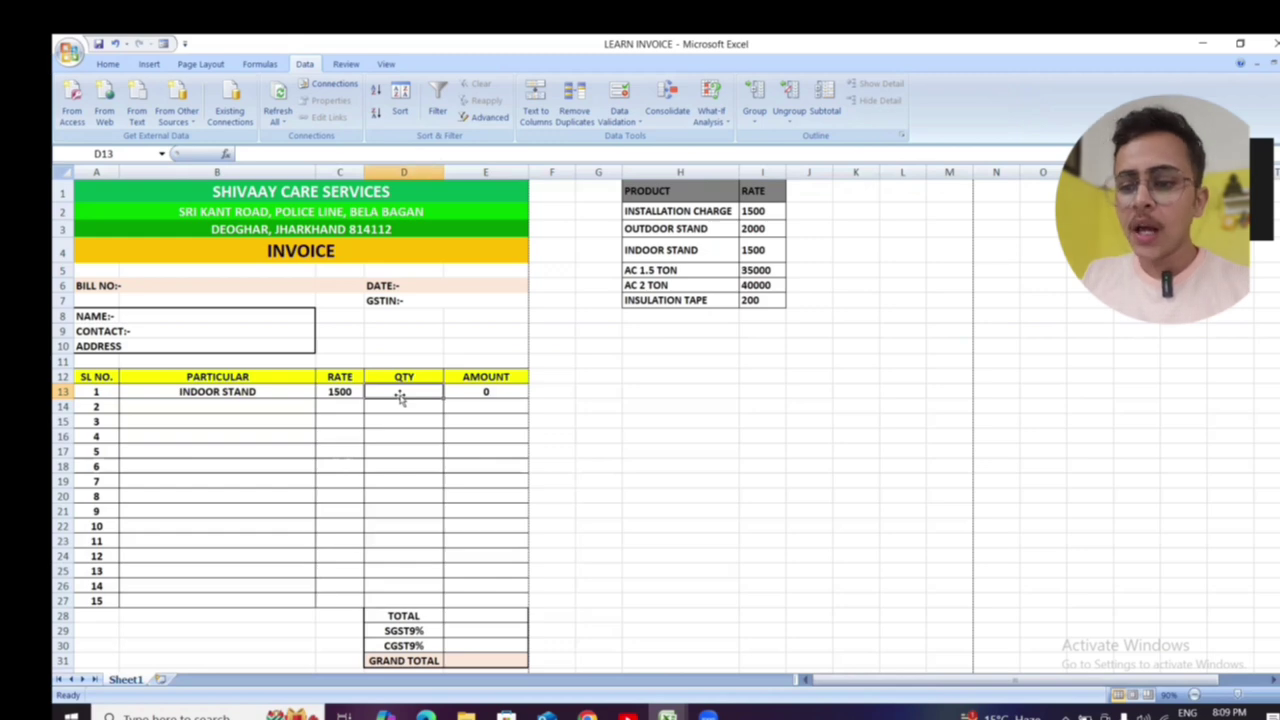
pyautogui.write('4')
pyautogui.click(514, 480)
pyautogui.click(510, 392)
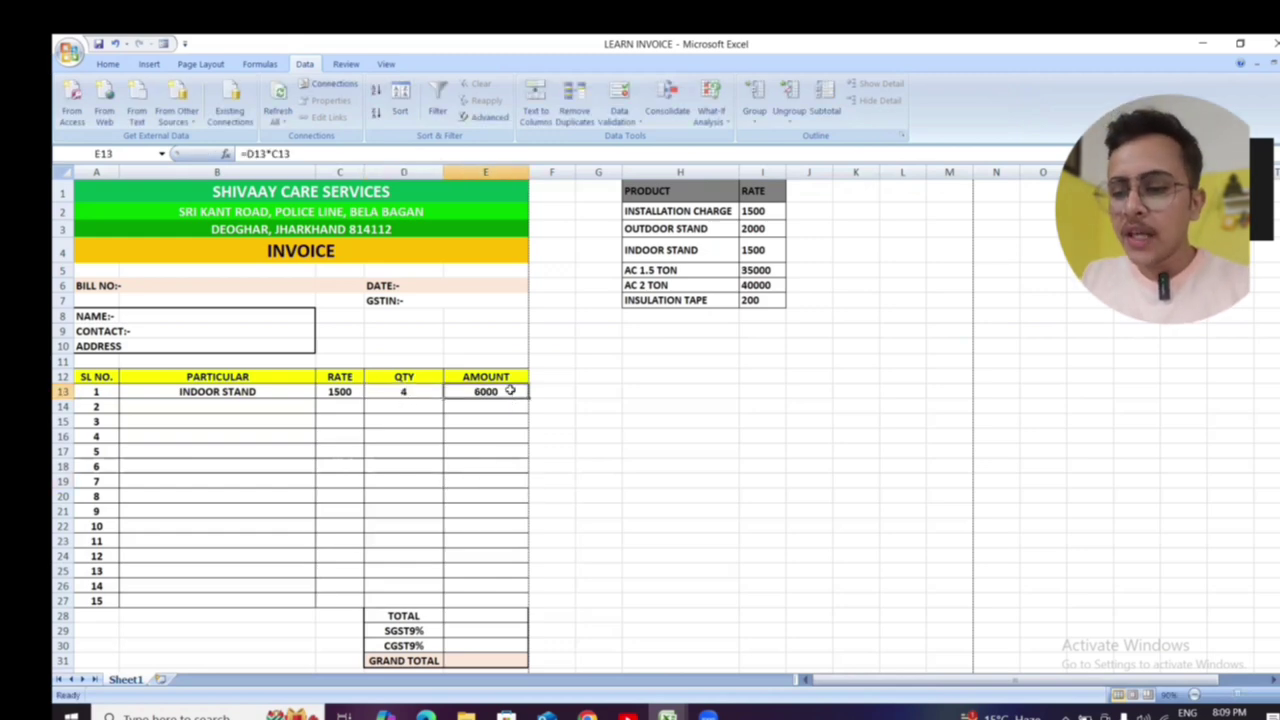
pyautogui.click(514, 470)
pyautogui.click(492, 392)
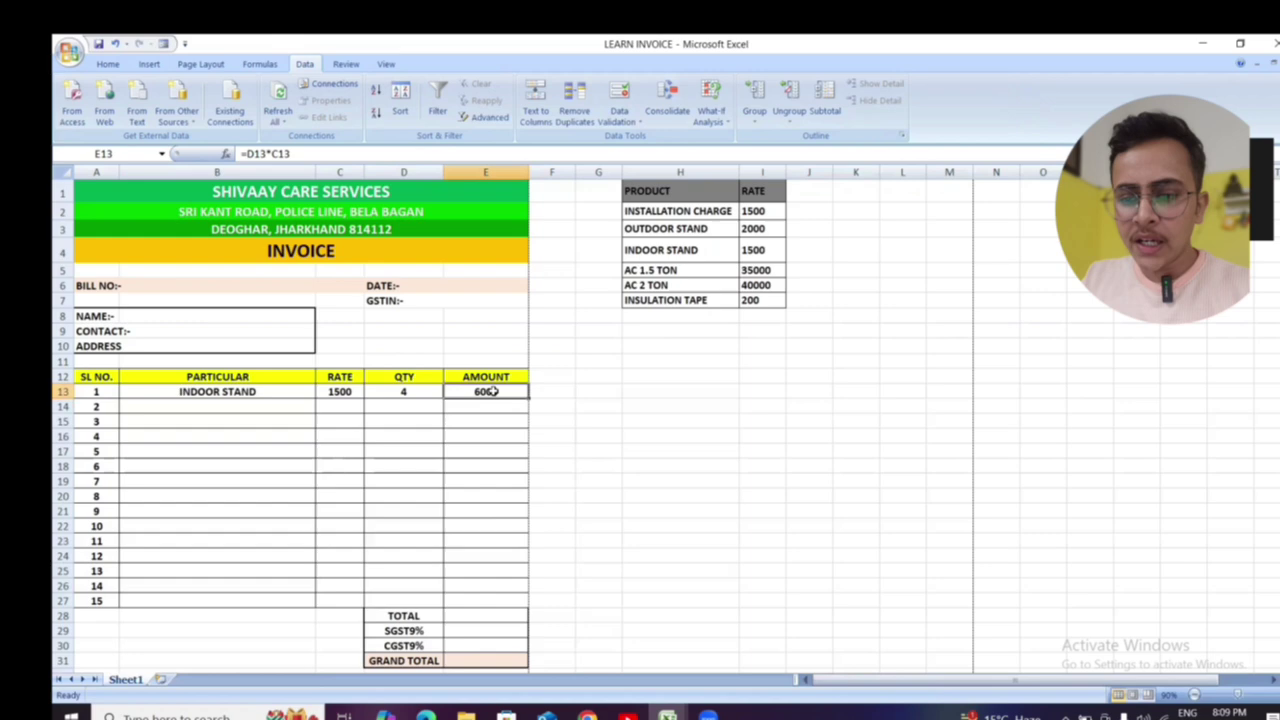
pyautogui.click(225, 392)
pyautogui.click(231, 451)
pyautogui.click(253, 494)
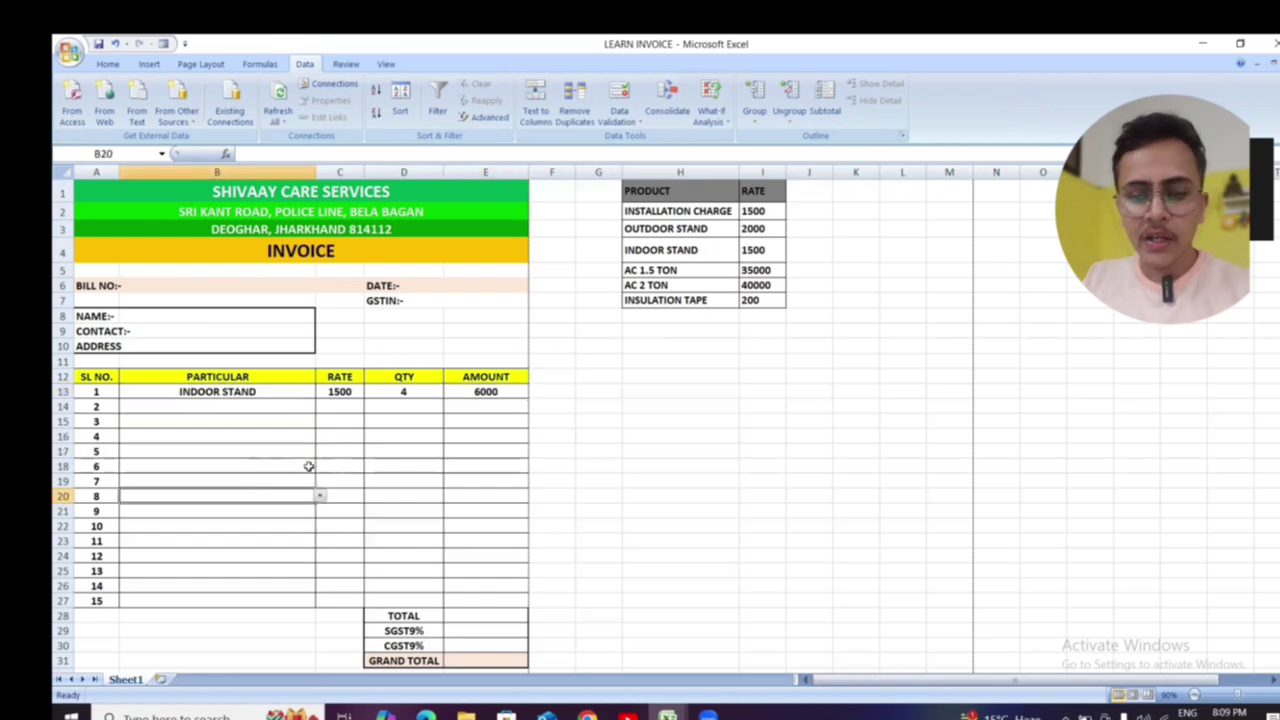
pyautogui.click(388, 421)
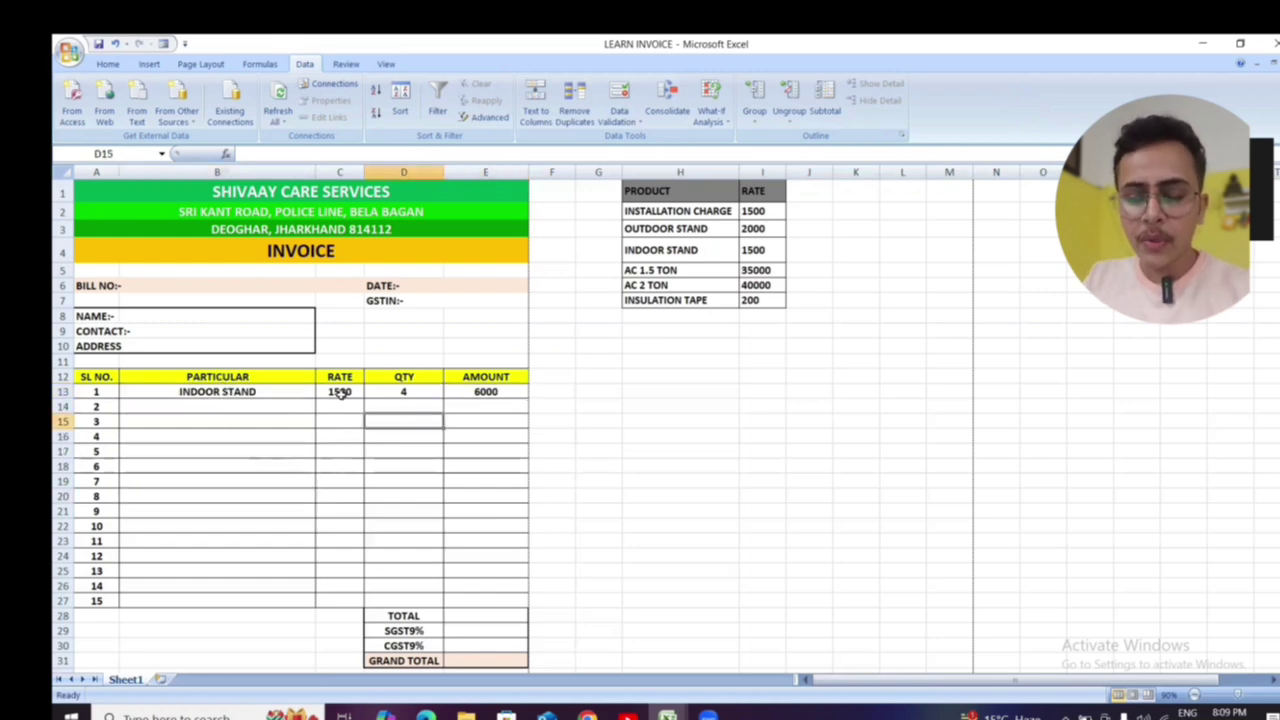
pyautogui.click(343, 392)
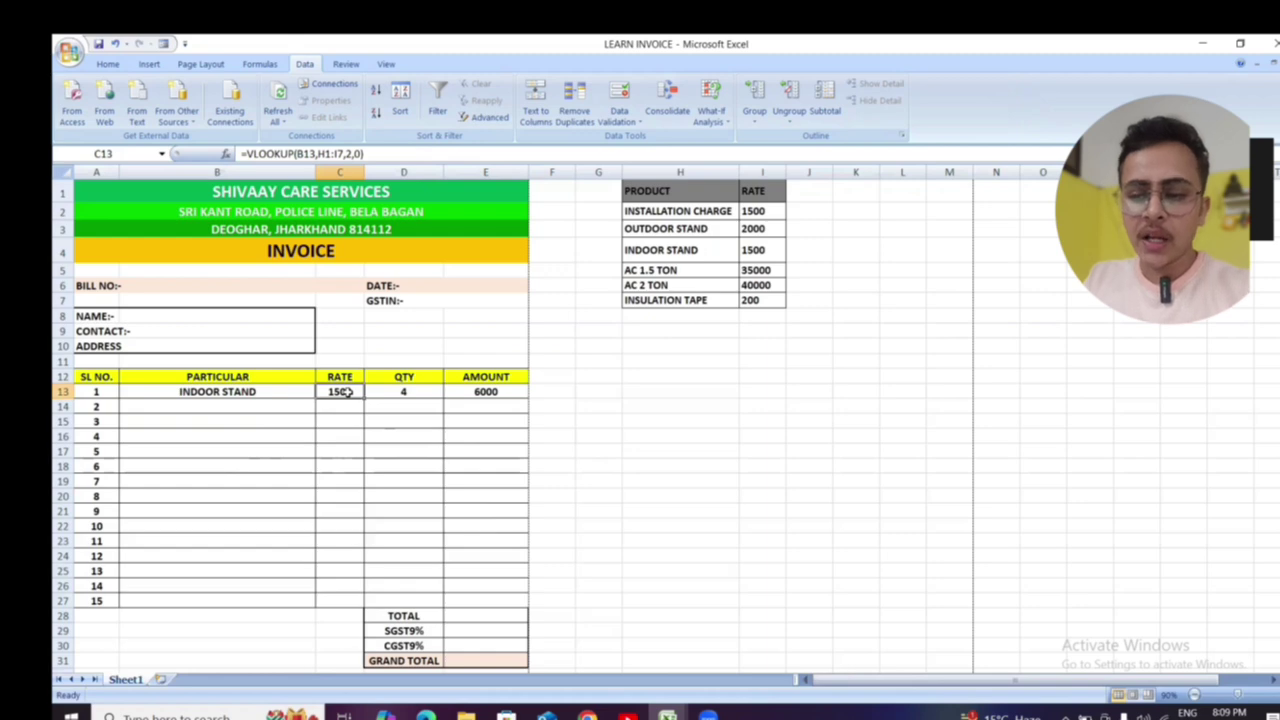
pyautogui.click(289, 462)
pyautogui.click(321, 466)
# - Choose INDOOR STAND in Particular cell B15 to test whether a rate fills in, and clear the cell again
pyautogui.click(279, 418)
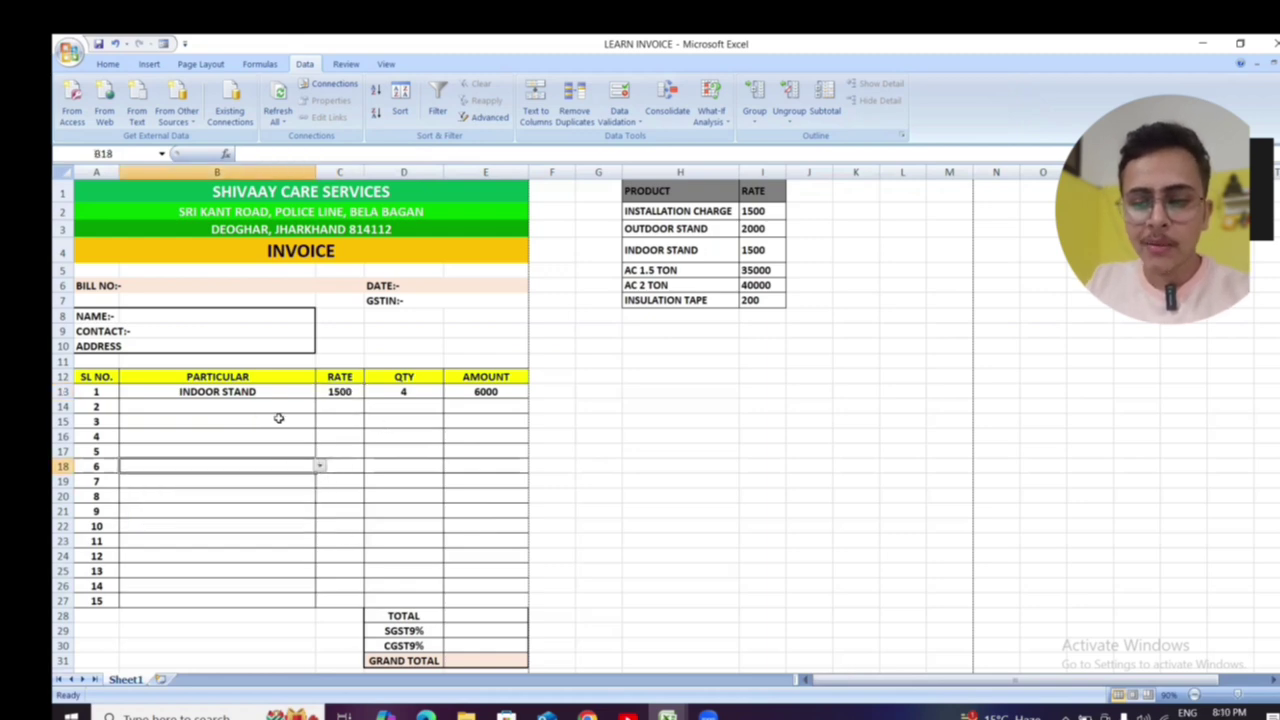
pyautogui.click(279, 418)
pyautogui.click(320, 421)
pyautogui.click(236, 453)
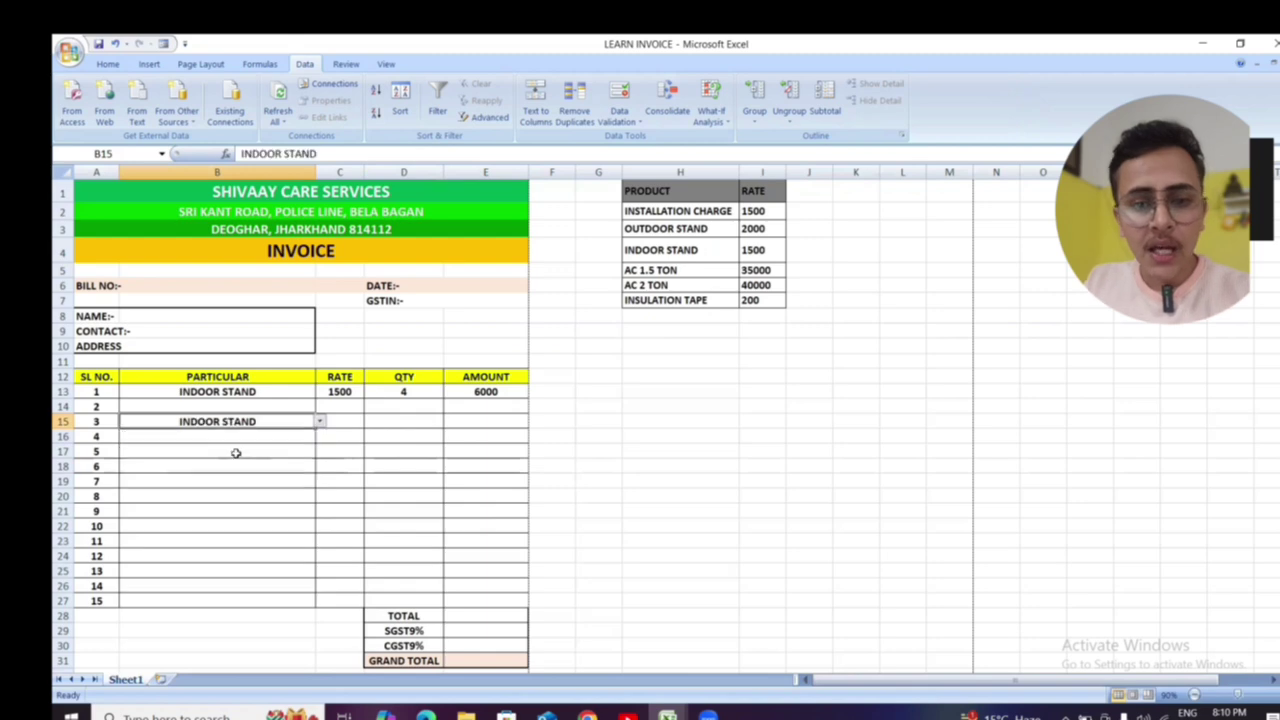
pyautogui.click(347, 421)
pyautogui.click(368, 470)
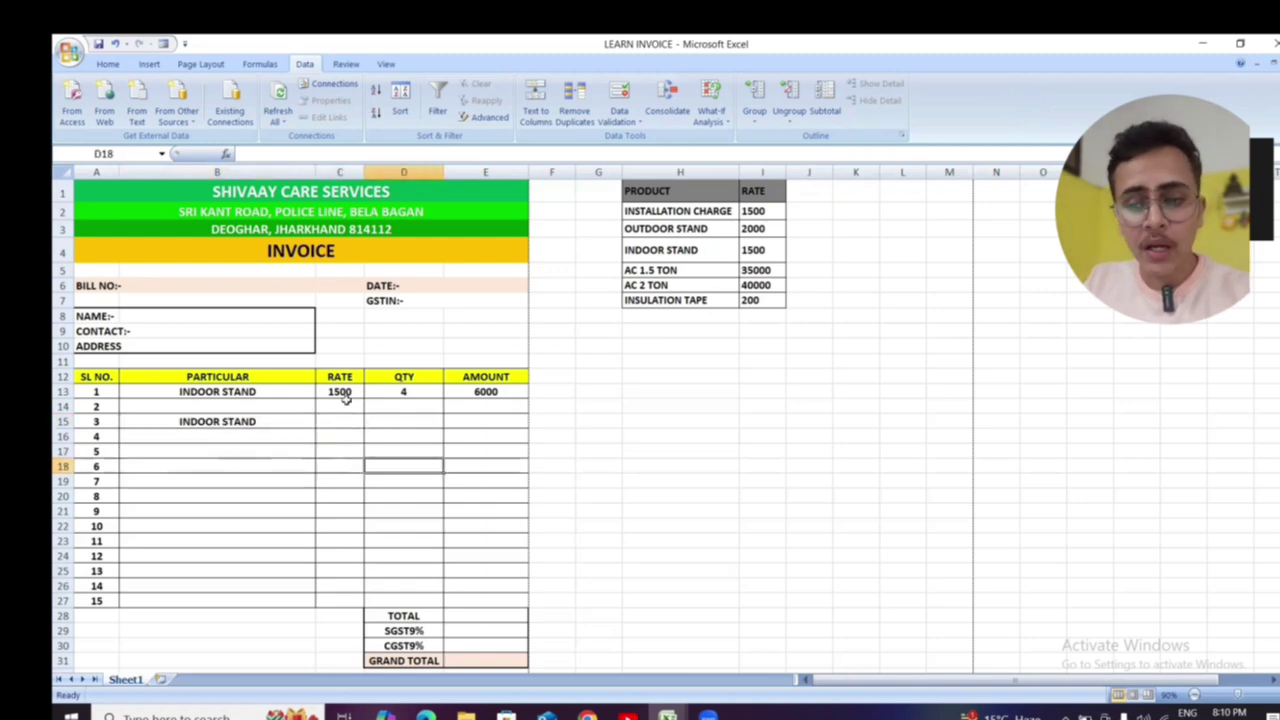
pyautogui.click(352, 390)
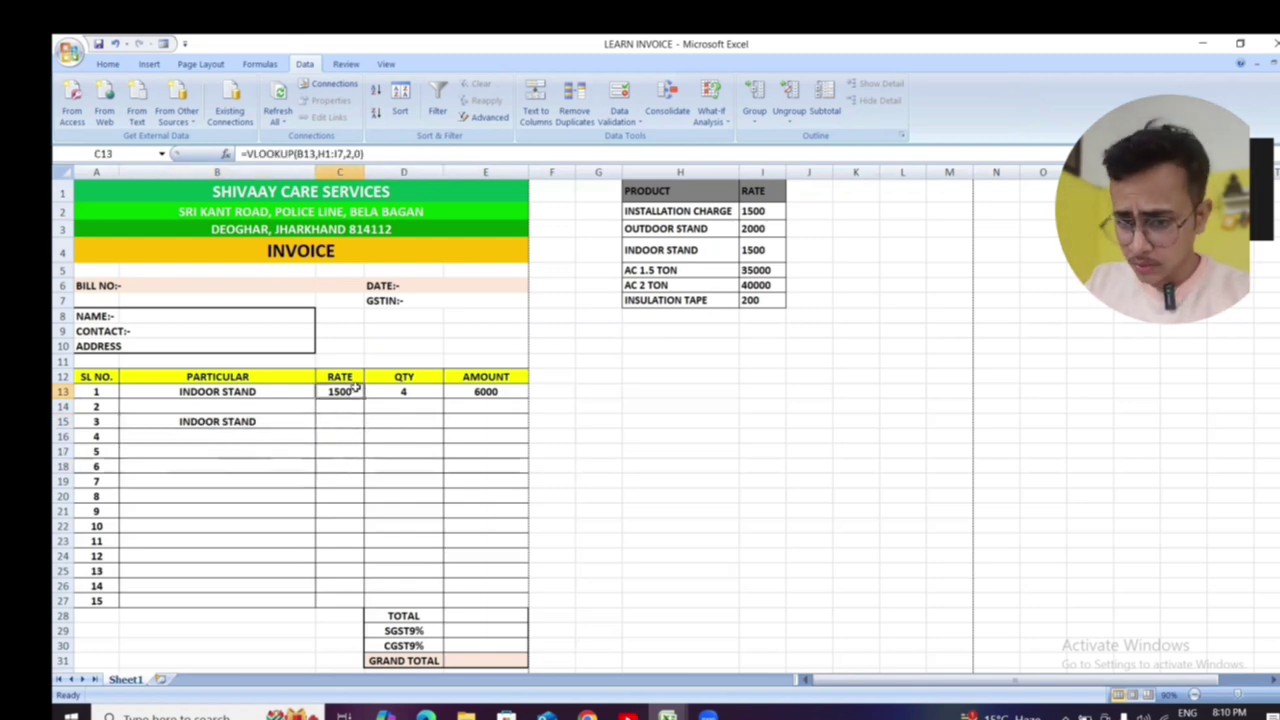
pyautogui.click(252, 420)
pyautogui.press('Delete')
# - Copy the VLOOKUP formula from Rate cell C13 down through C27 for all 15 item rows
pyautogui.click(336, 433)
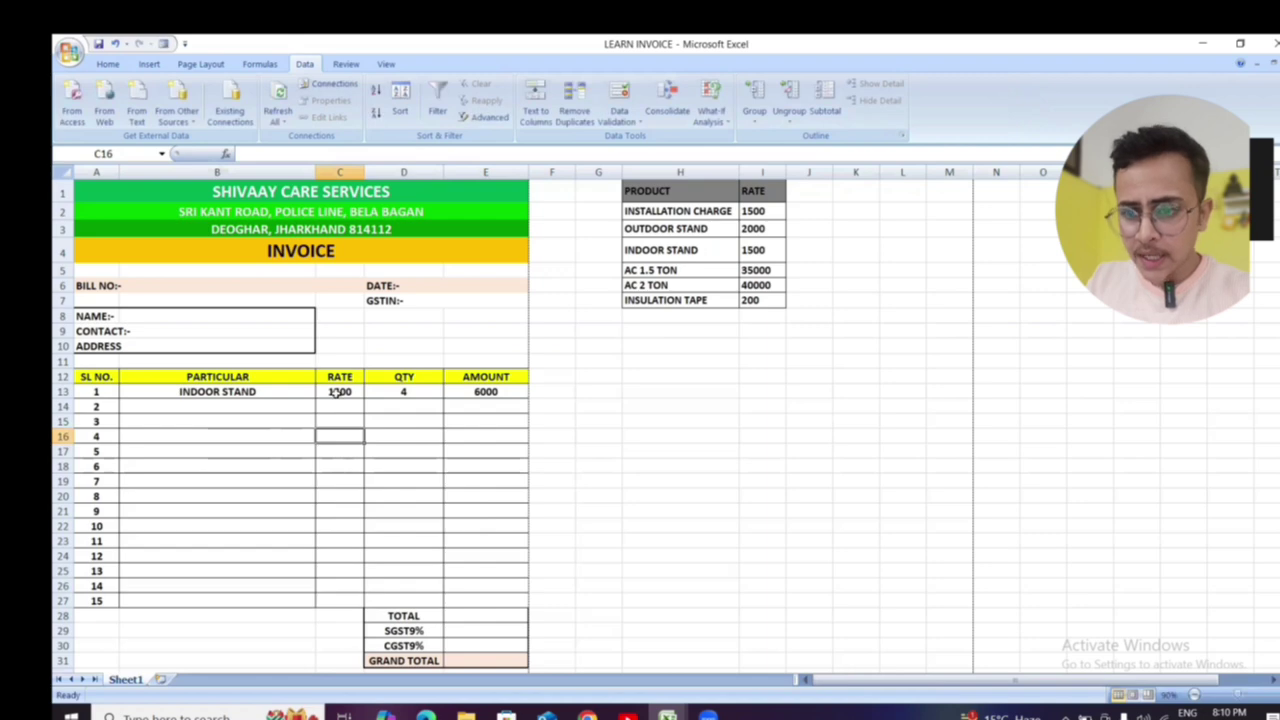
pyautogui.click(340, 391)
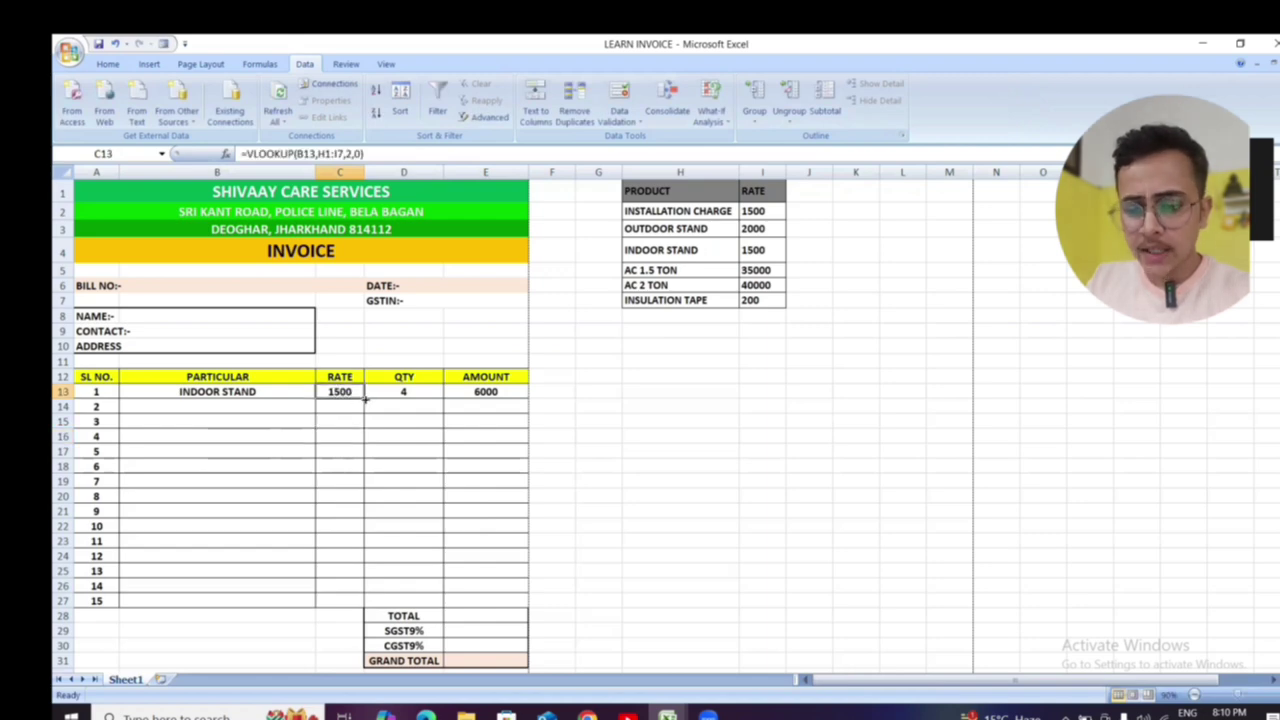
pyautogui.moveTo(365, 398); pyautogui.dragTo(362, 603)
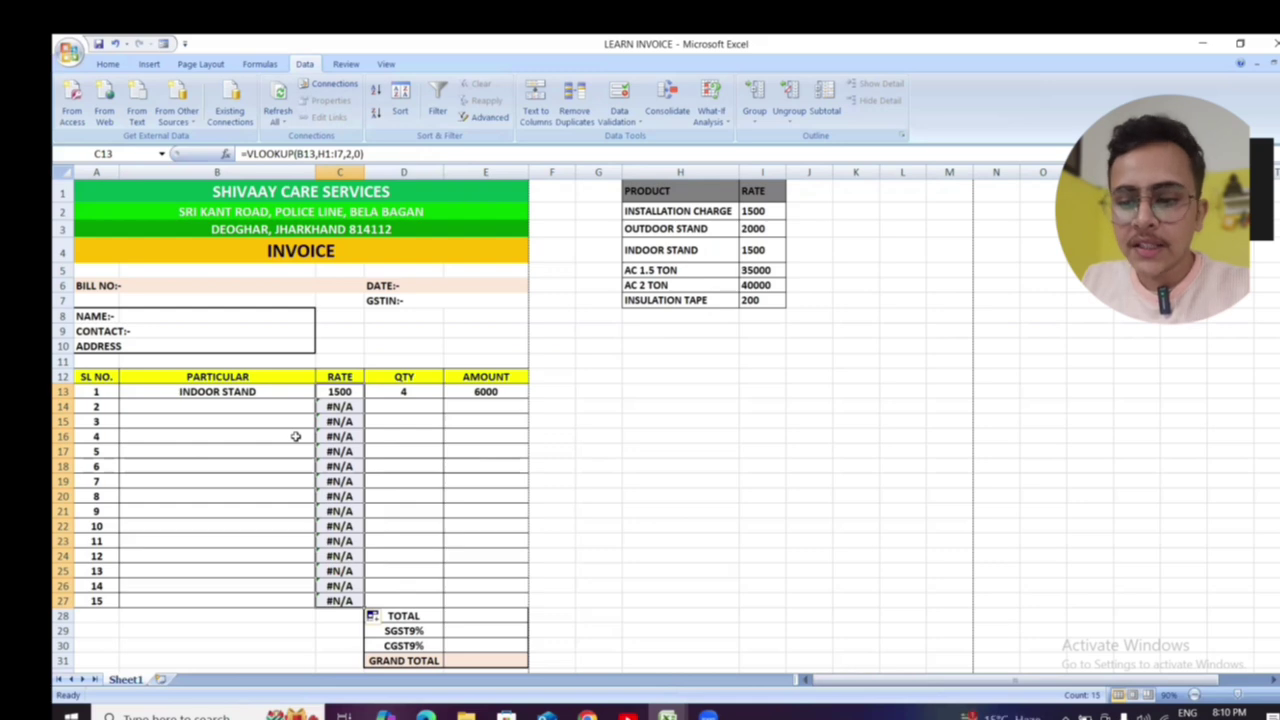
# - Choose AC 1.5 TON from the product dropdown in Particular cell B14
pyautogui.click(268, 406)
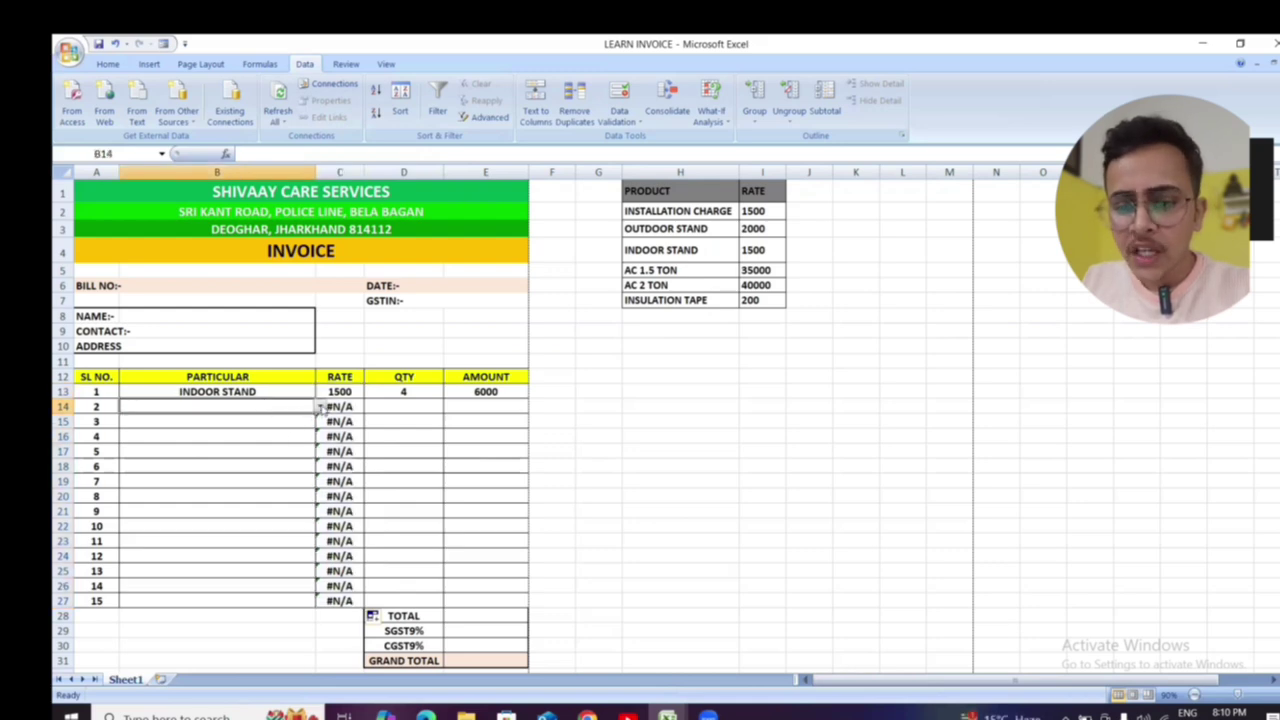
pyautogui.click(321, 406)
pyautogui.click(240, 447)
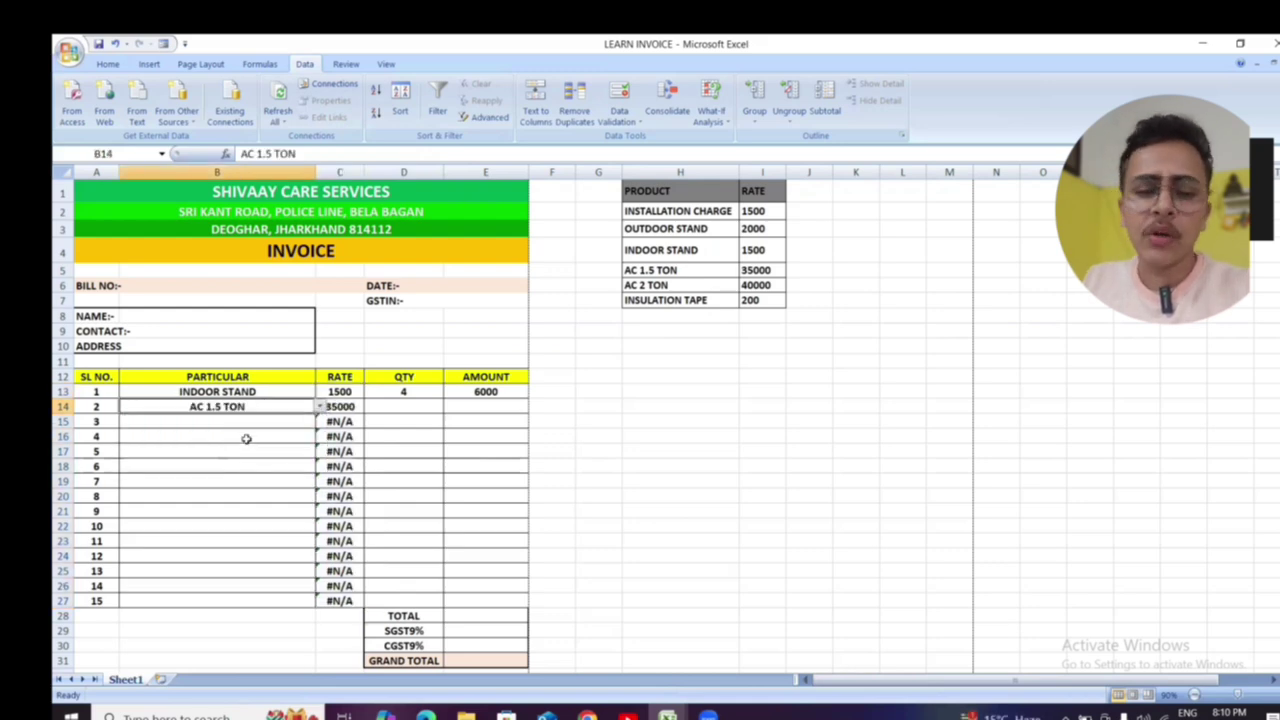
# - Compare the Rate column of the rows with a chosen product to the rows without one, and inspect the copied formula in C15
pyautogui.click(246, 439)
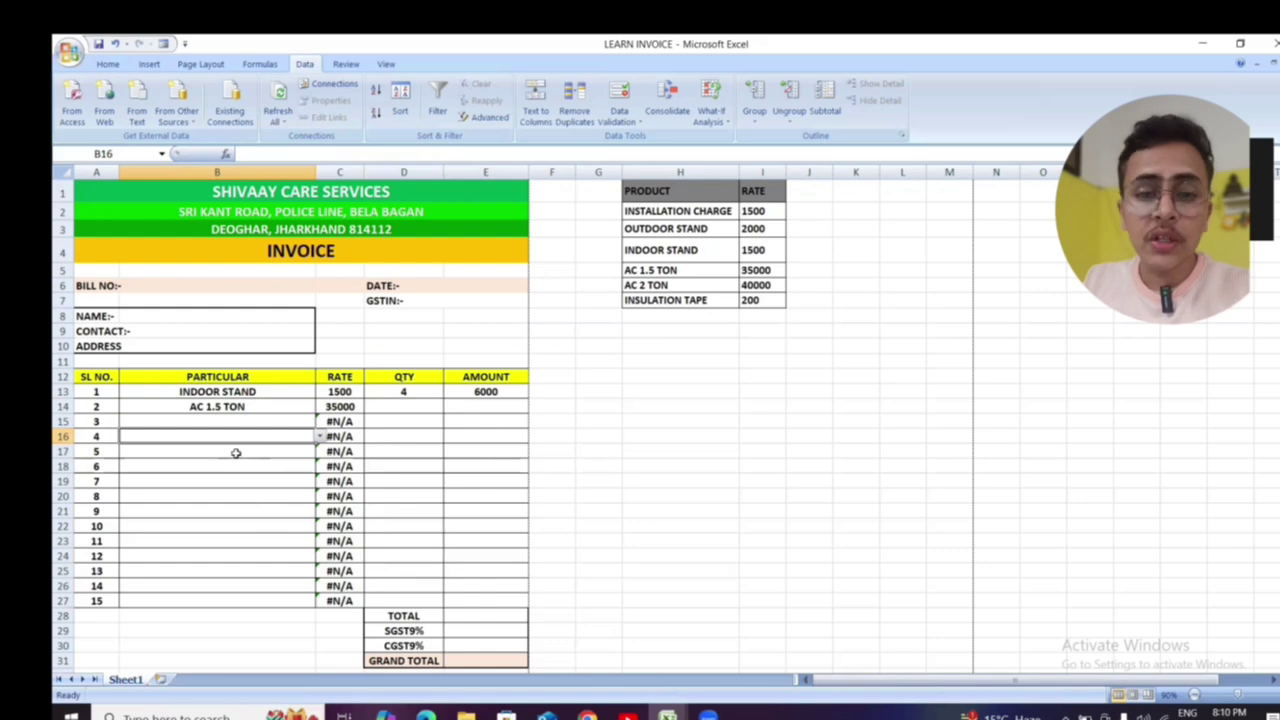
pyautogui.moveTo(258, 391); pyautogui.dragTo(262, 412)
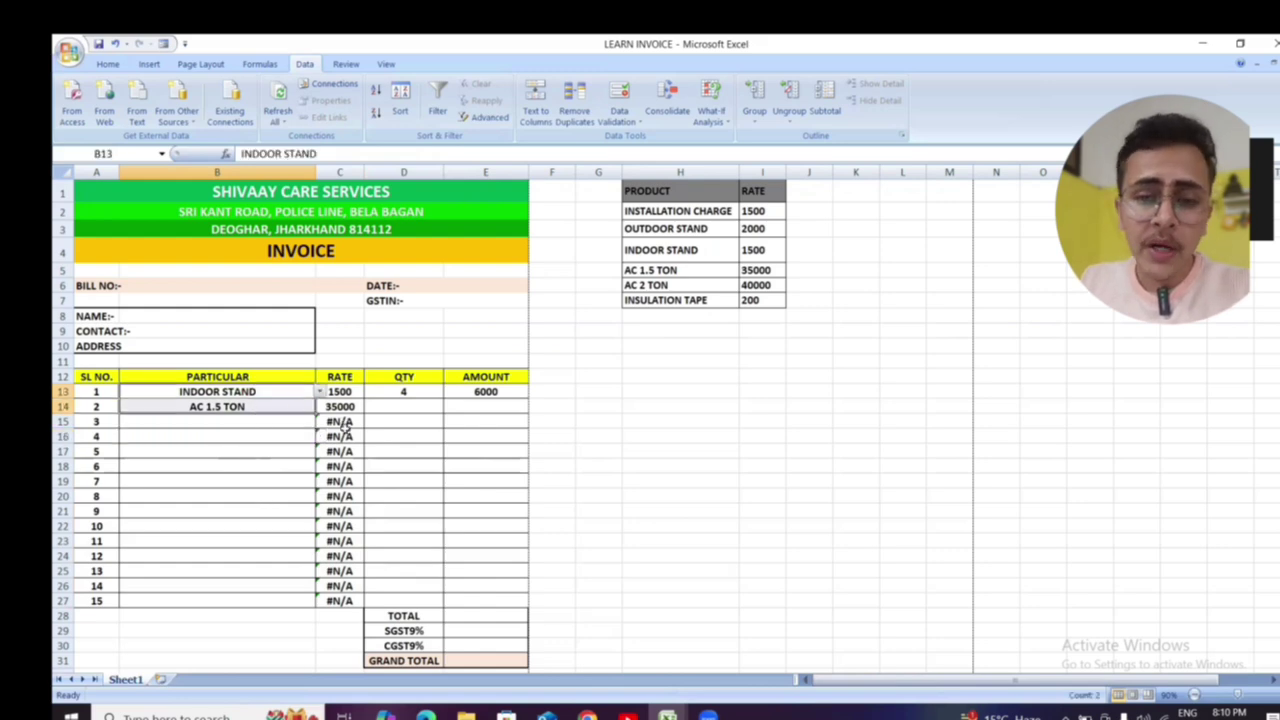
pyautogui.click(338, 437)
pyautogui.moveTo(338, 437); pyautogui.dragTo(338, 547)
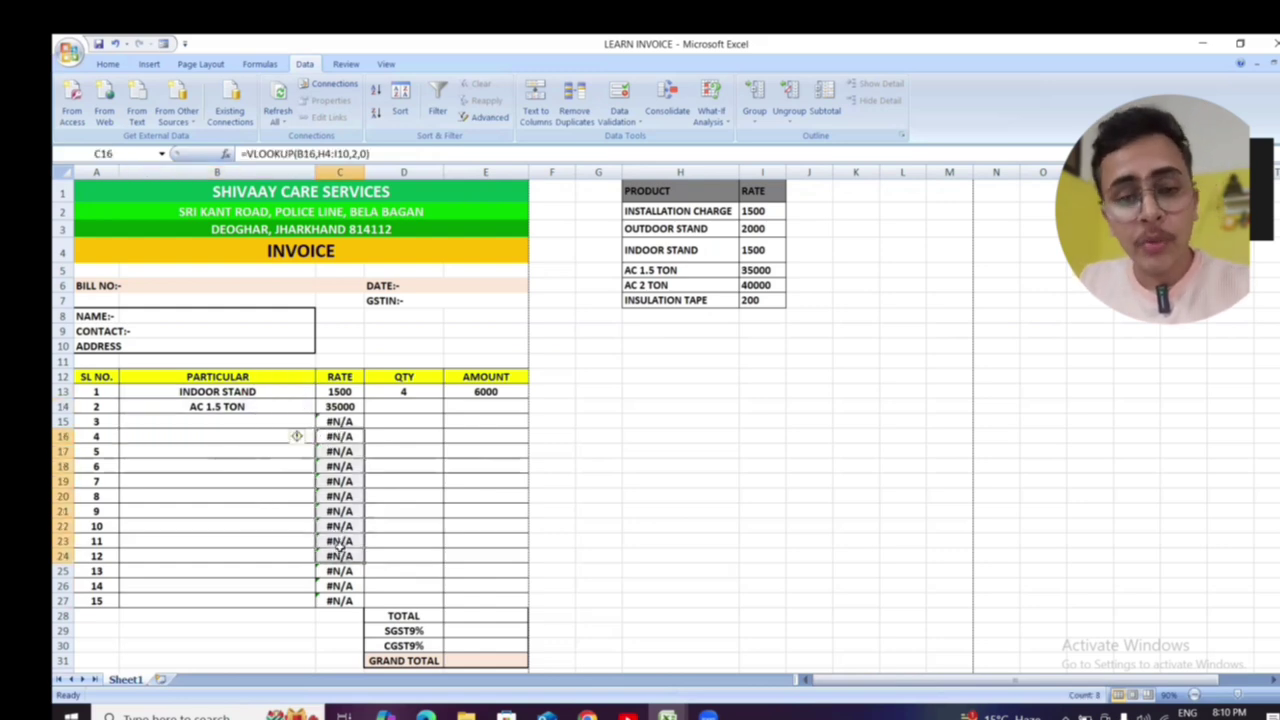
pyautogui.click(424, 481)
pyautogui.click(390, 450)
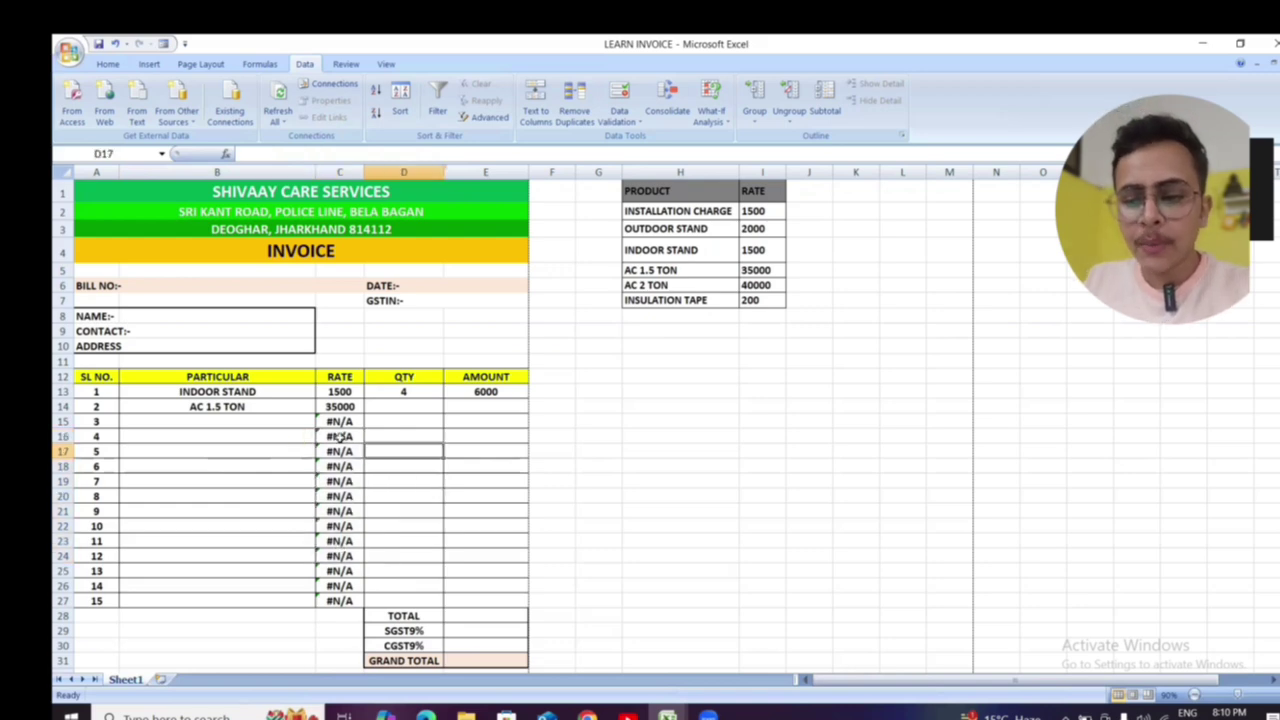
pyautogui.press('Left')
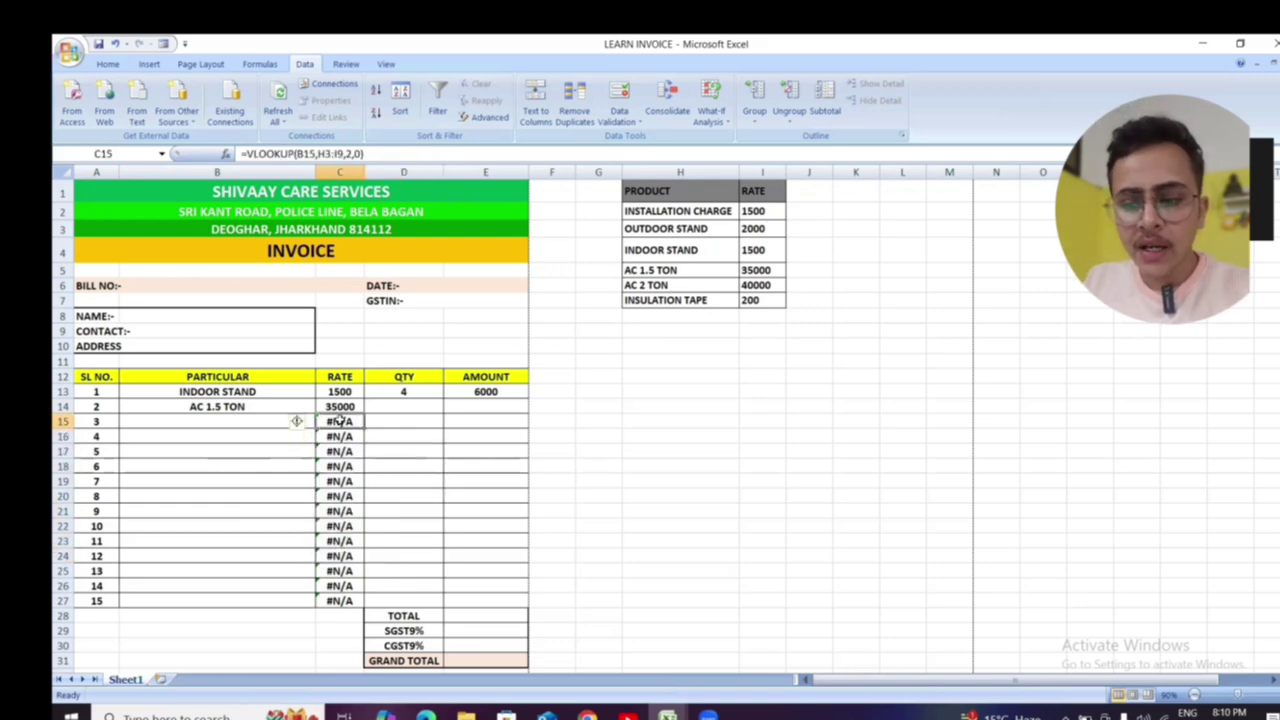
# - Clear the product in Particular cell B14 and copy the VLOOKUP formula from Rate cell C13 down through C27 again
pyautogui.click(268, 450)
pyautogui.click(345, 453)
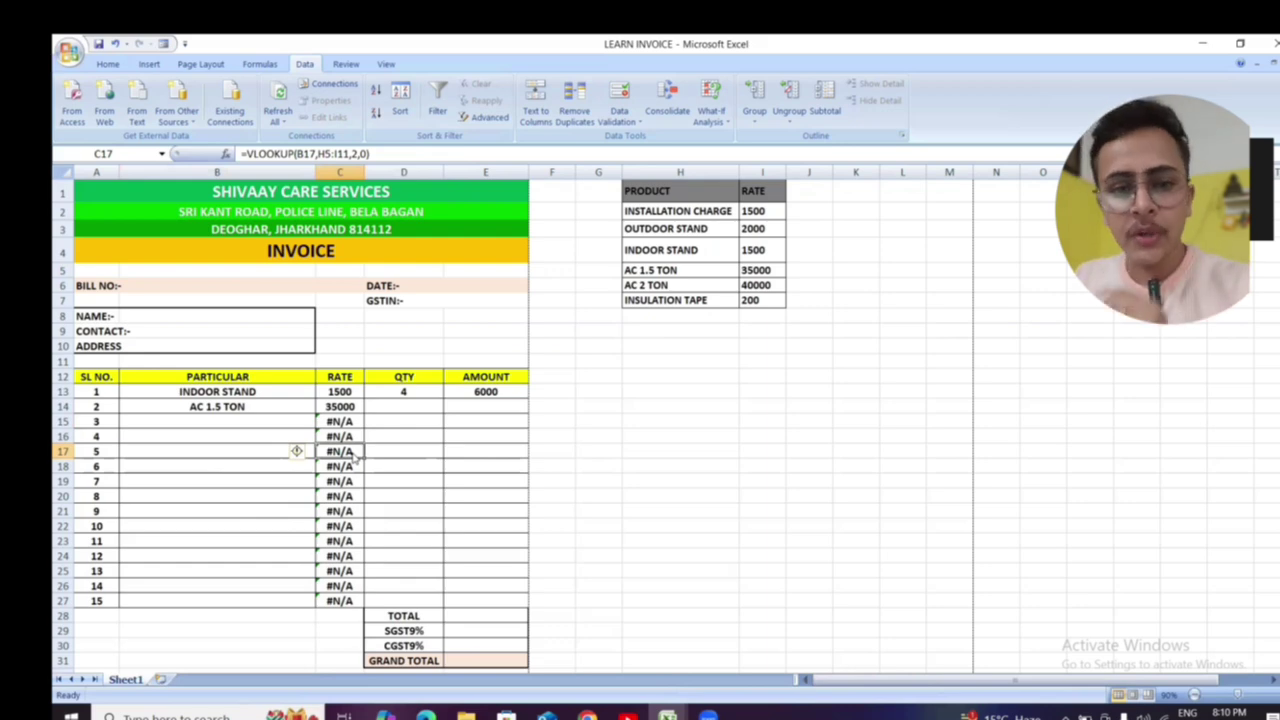
pyautogui.click(424, 468)
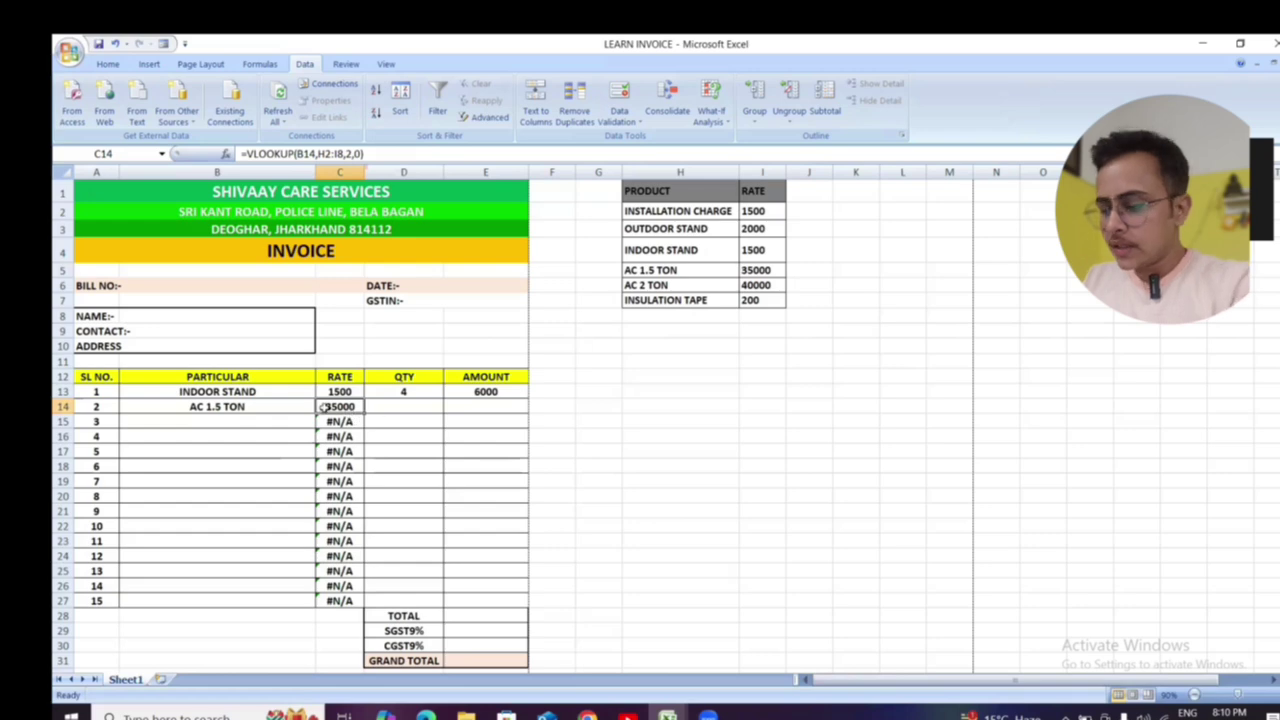
pyautogui.click(270, 410)
pyautogui.press('Delete')
pyautogui.click(371, 446)
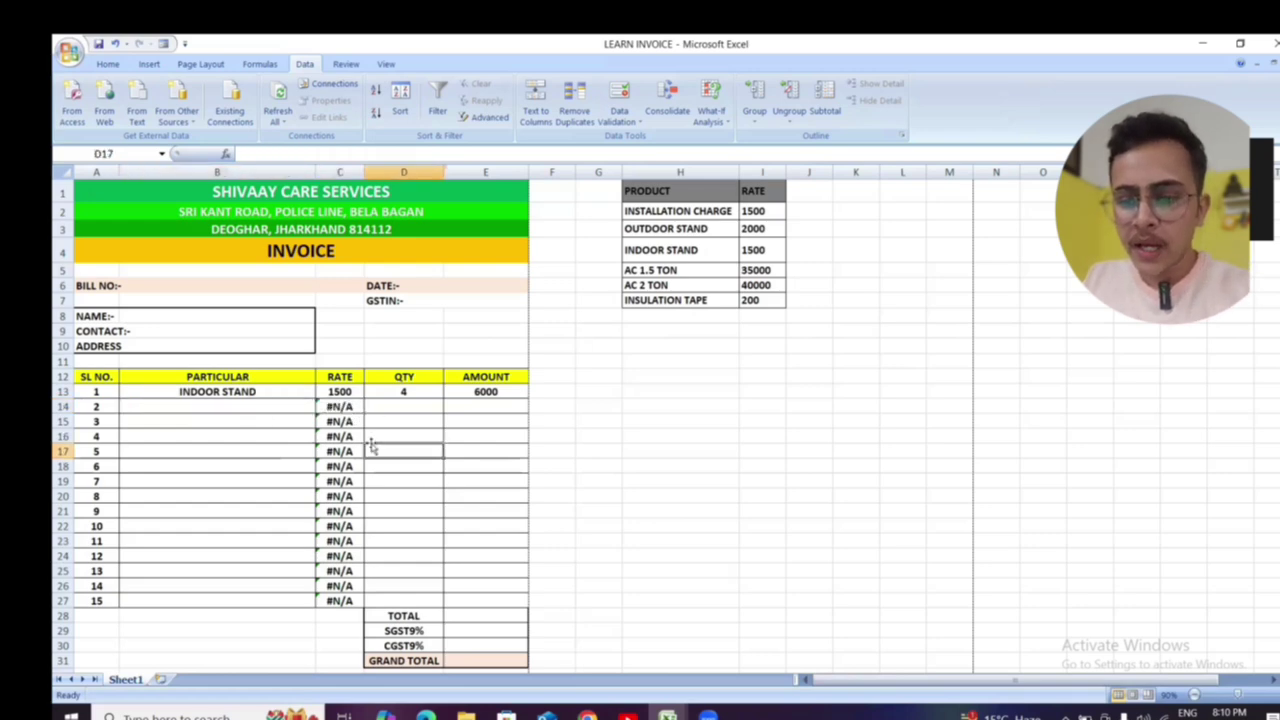
pyautogui.click(346, 391)
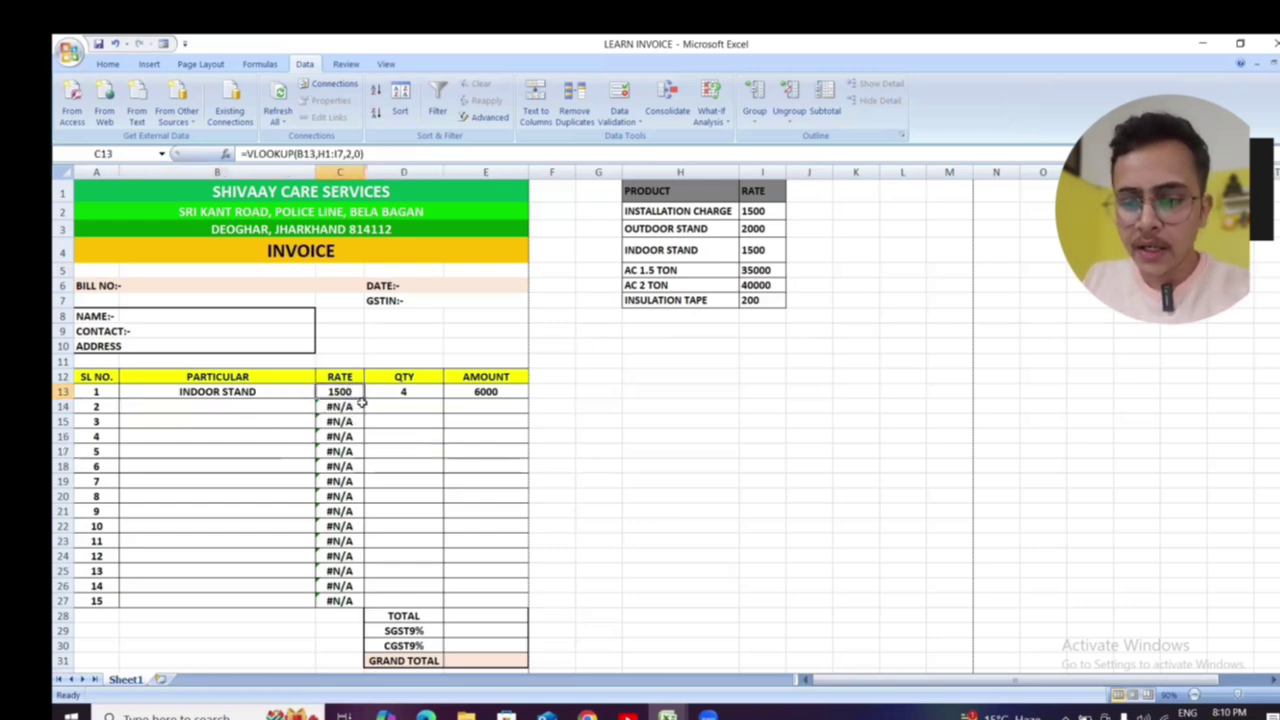
pyautogui.moveTo(364, 399); pyautogui.dragTo(366, 600)
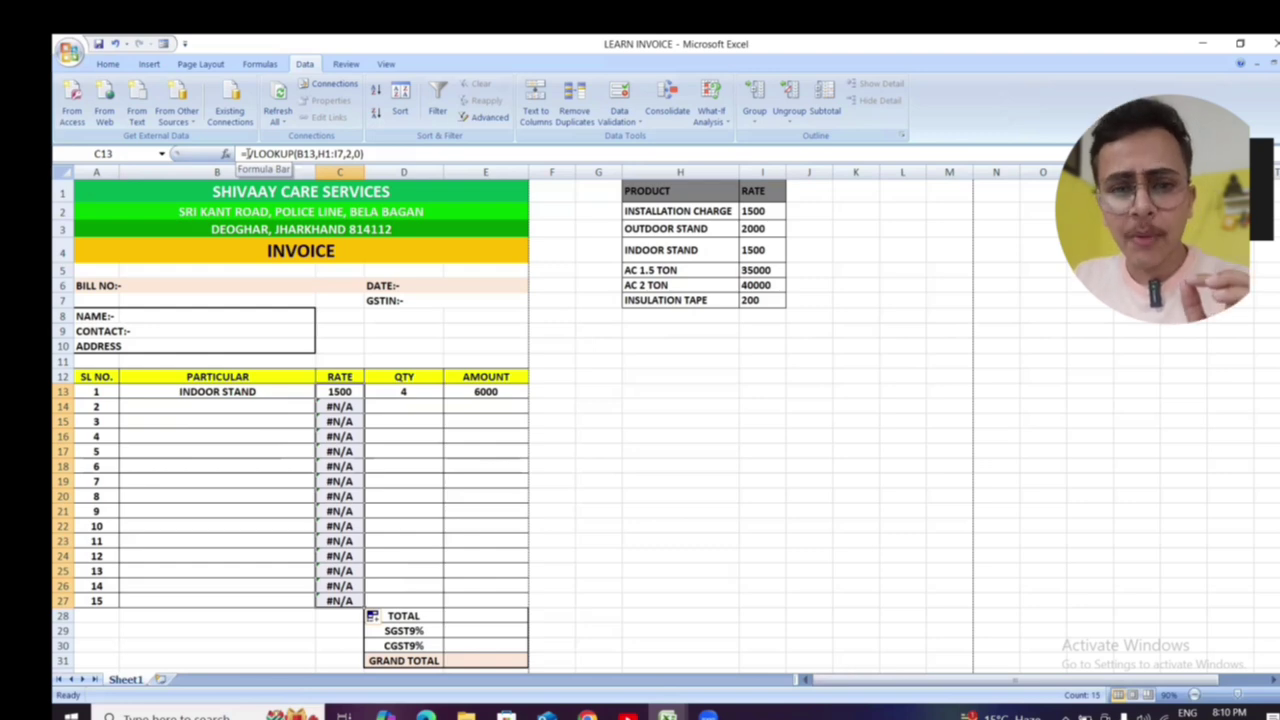
# - Wrap the VLOOKUP in Rate cell C13 in IFERROR with an empty-text fallback: =IFERROR(VLOOKUP(B13,H1:I7,2,0),"")
pyautogui.click(244, 153)
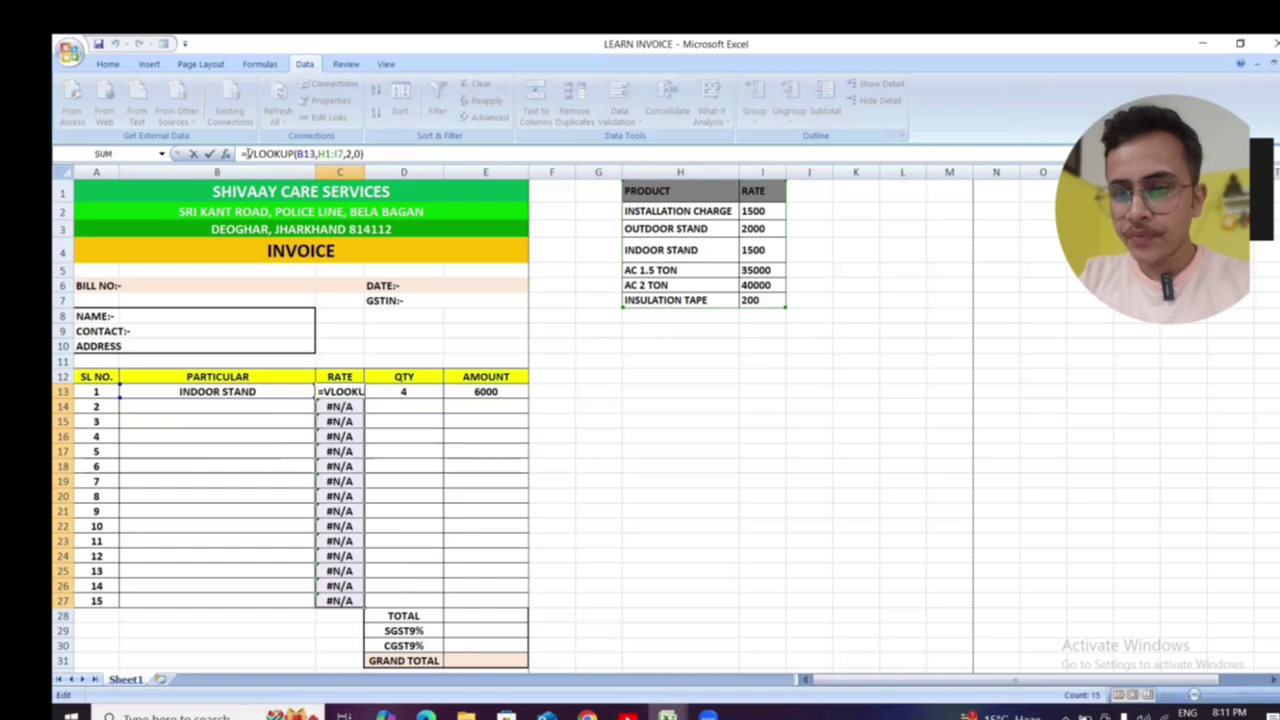
pyautogui.write('IFERR')
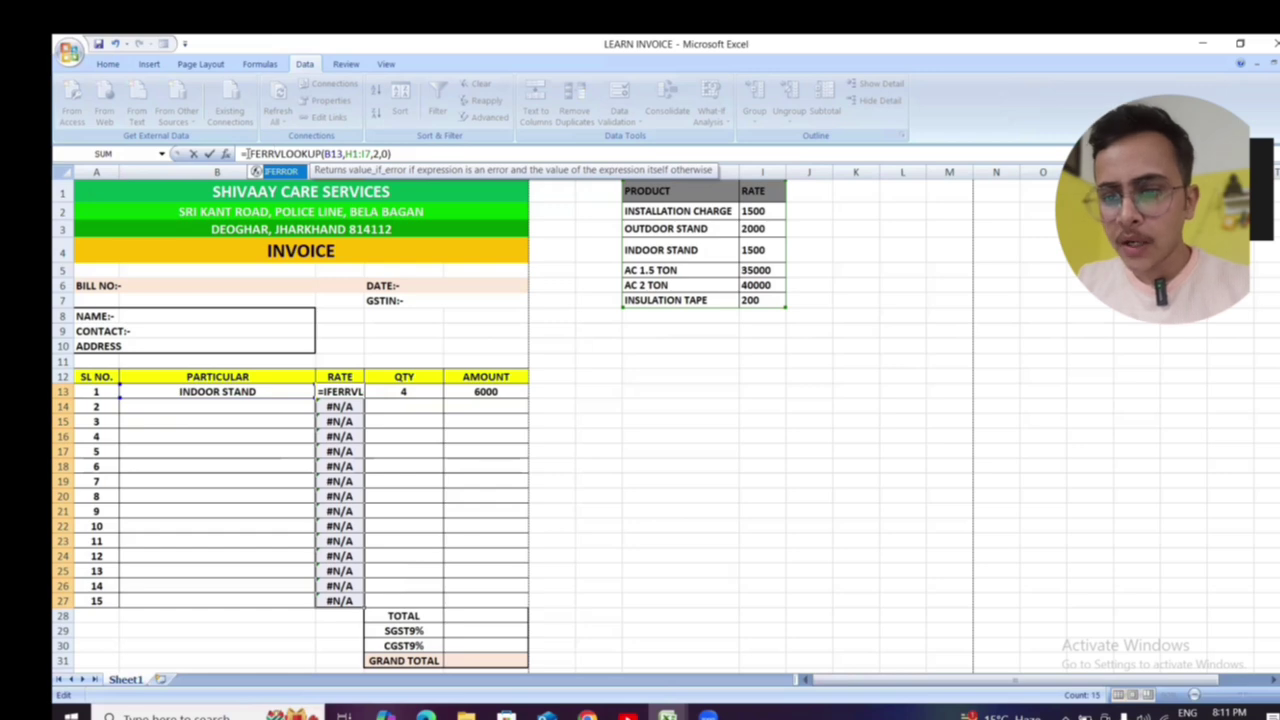
pyautogui.doubleClick(281, 171)
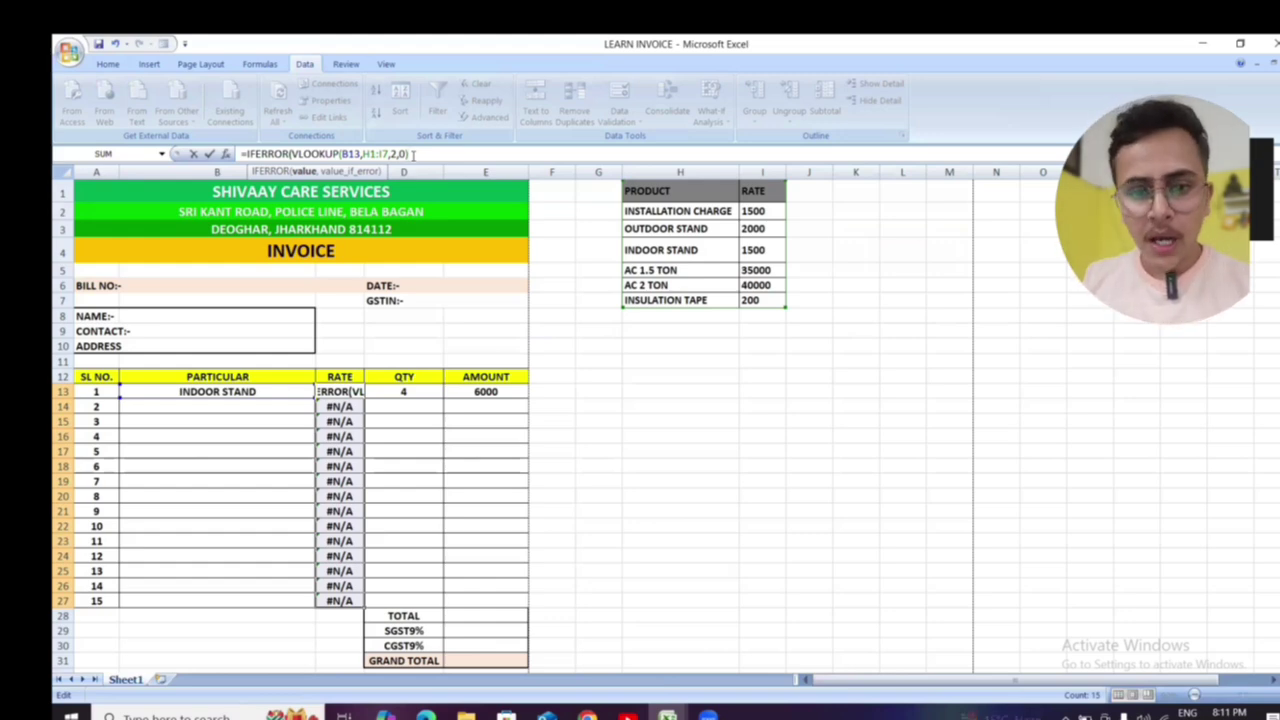
pyautogui.write(',')
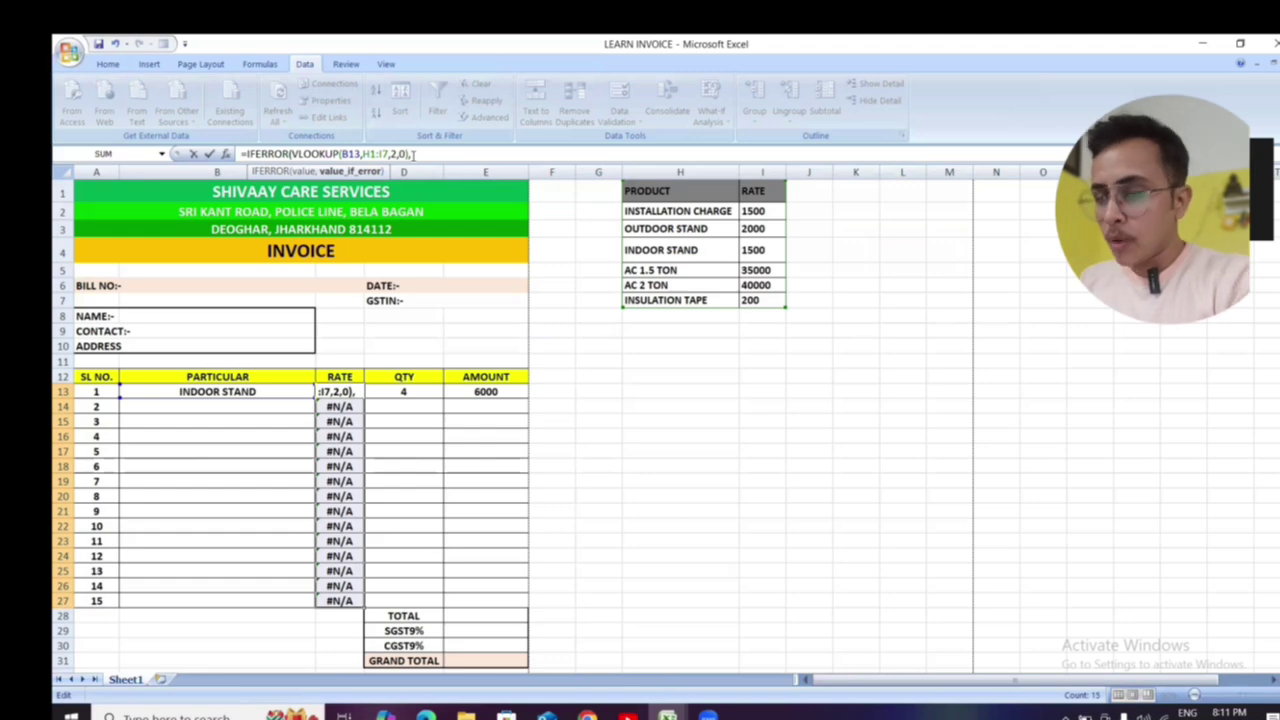
pyautogui.write('""')
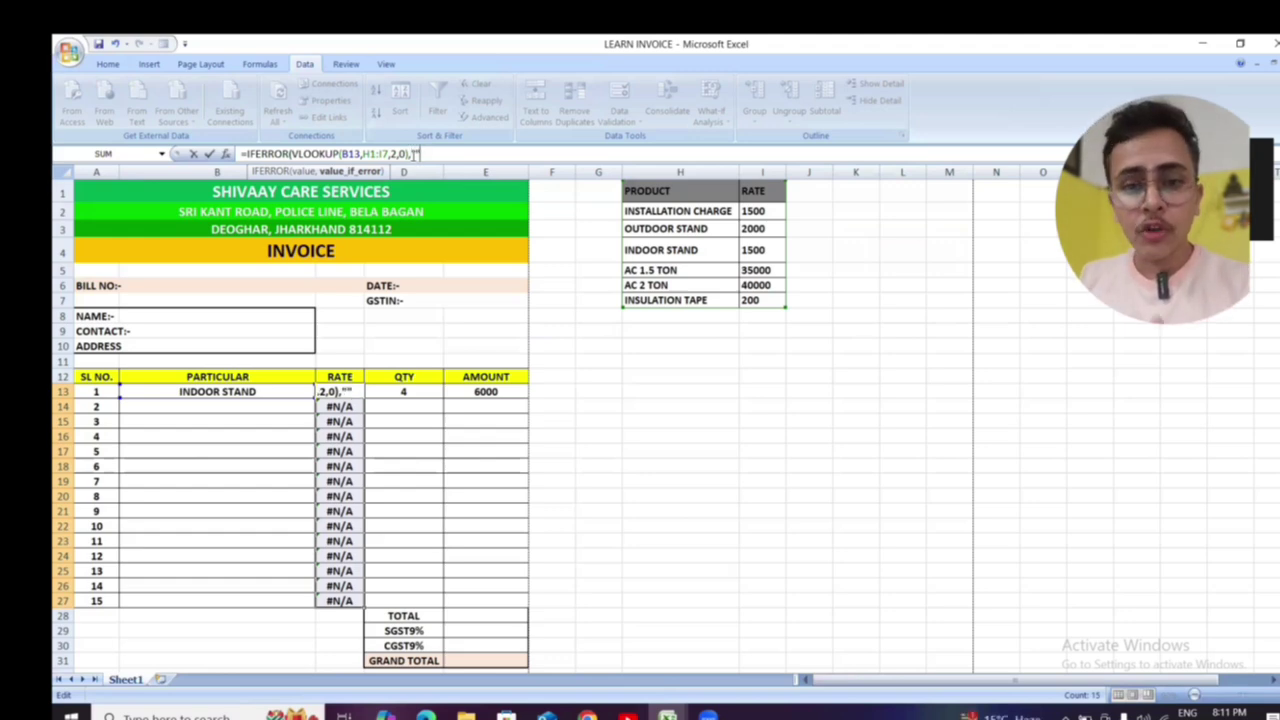
pyautogui.press('BackSpace')
pyautogui.press('BackSpace')
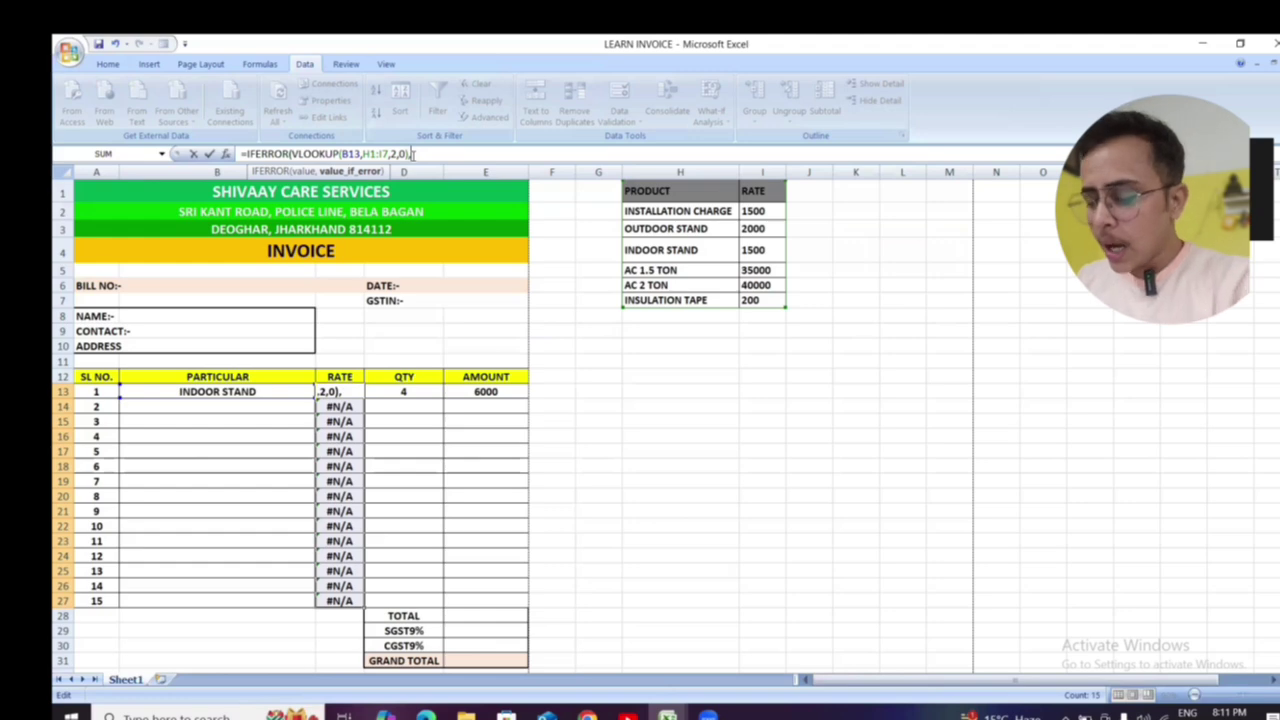
pyautogui.write('"')
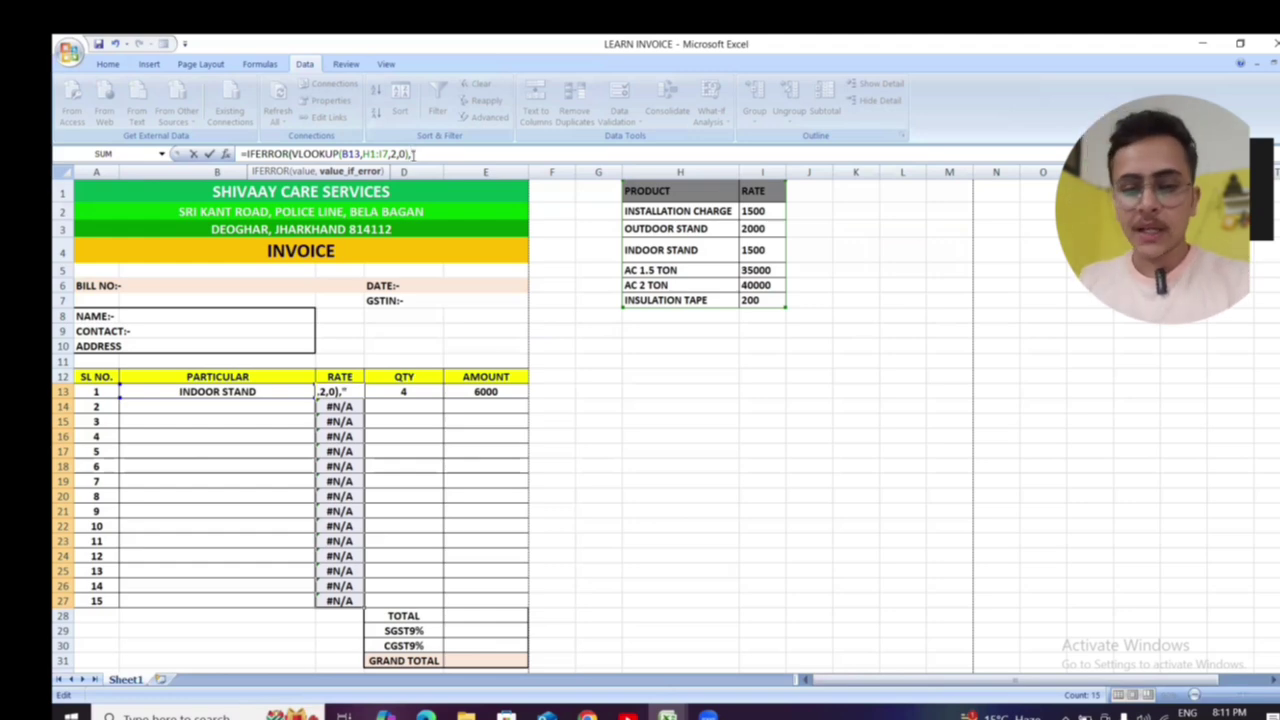
pyautogui.write('"')
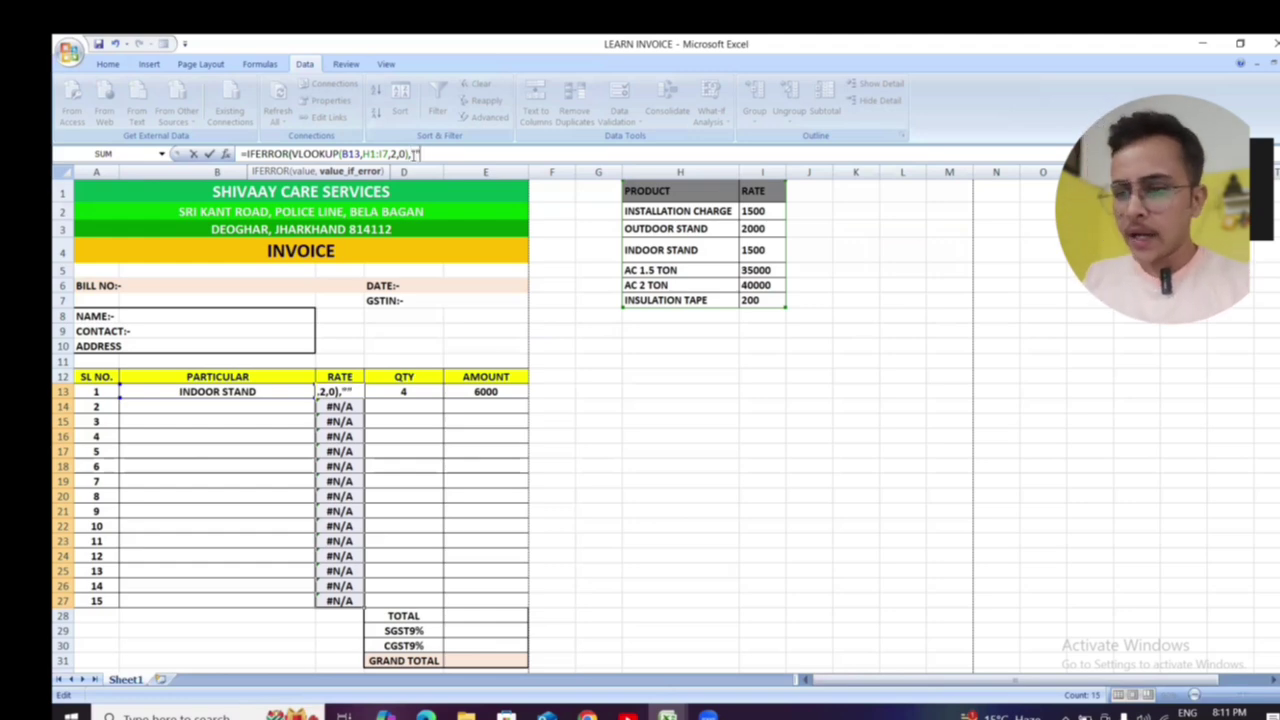
pyautogui.write(')')
pyautogui.press('Return')
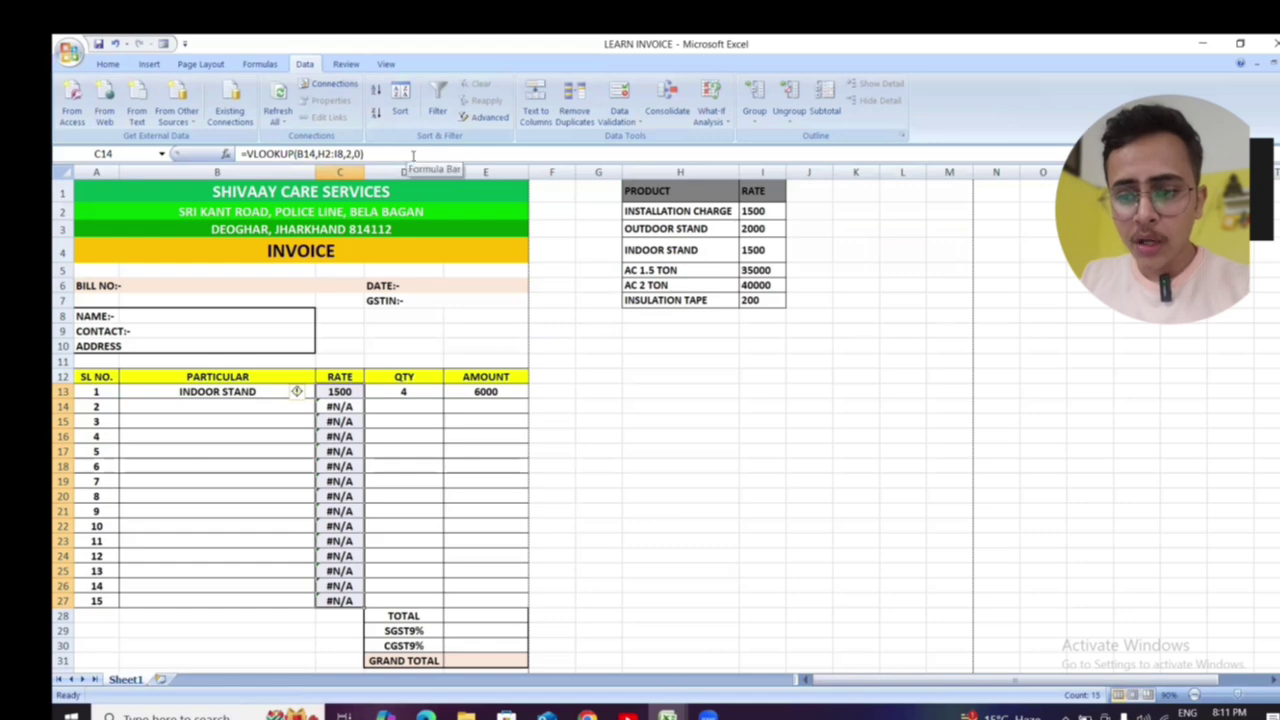
# - Copy the IFERROR formula from Rate cell C13 down through C27 and inspect the copied formulas in rows without a product
pyautogui.click(330, 391)
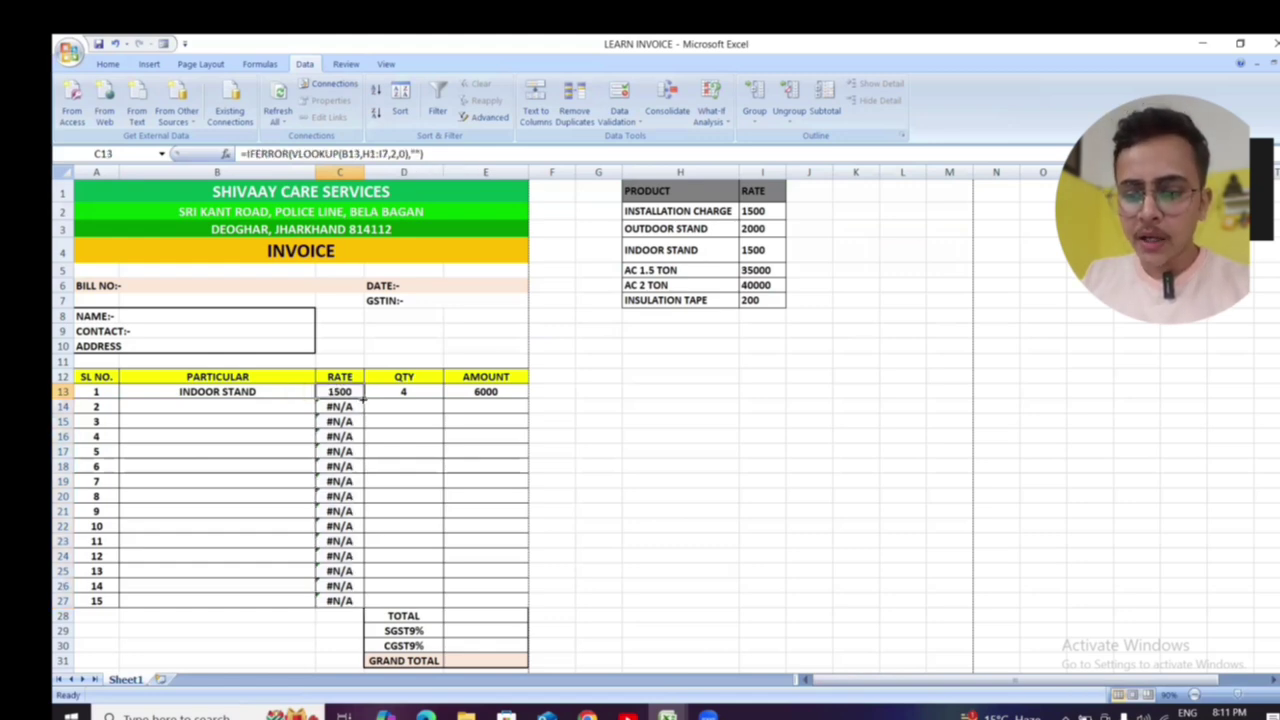
pyautogui.moveTo(364, 400); pyautogui.dragTo(360, 606)
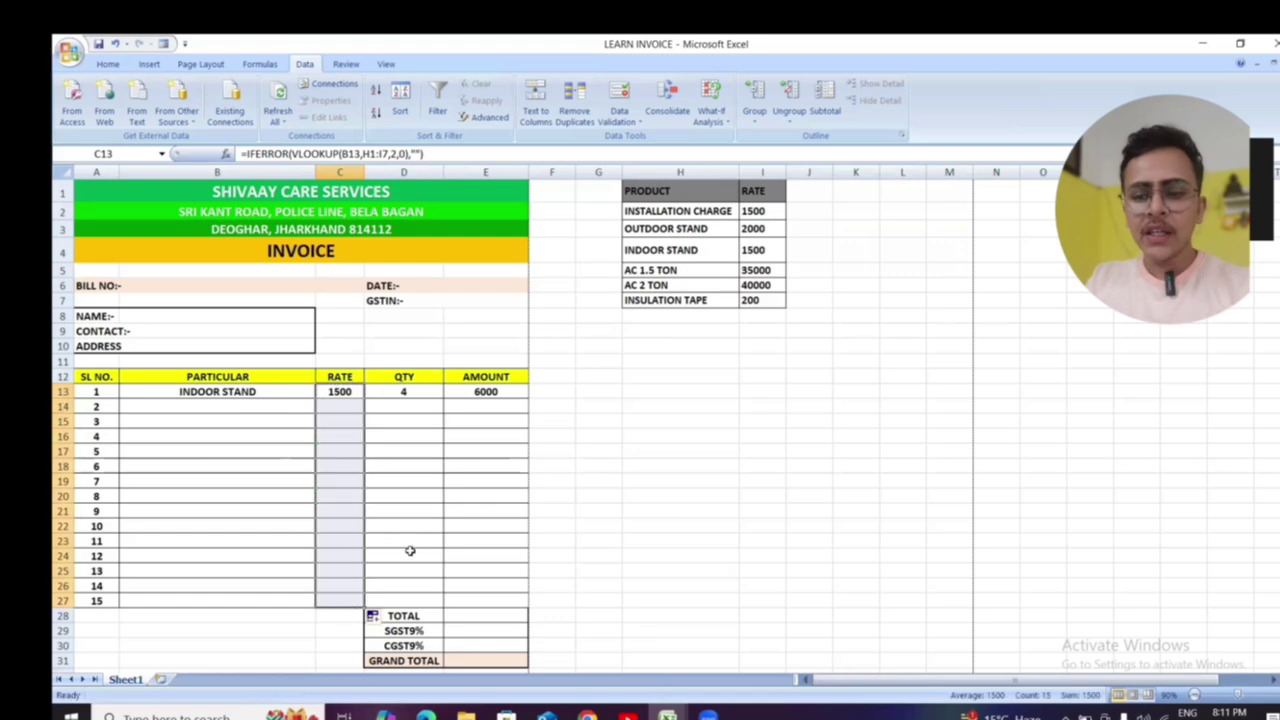
pyautogui.click(520, 488)
pyautogui.click(332, 419)
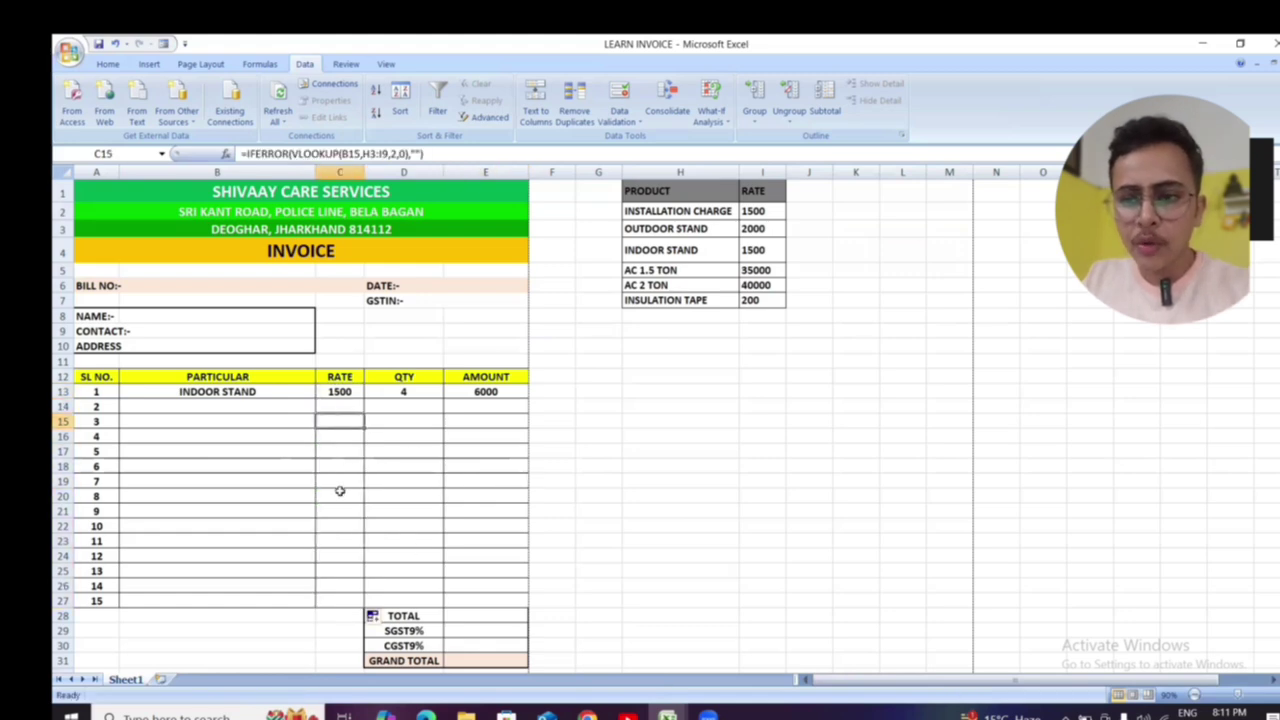
pyautogui.click(340, 451)
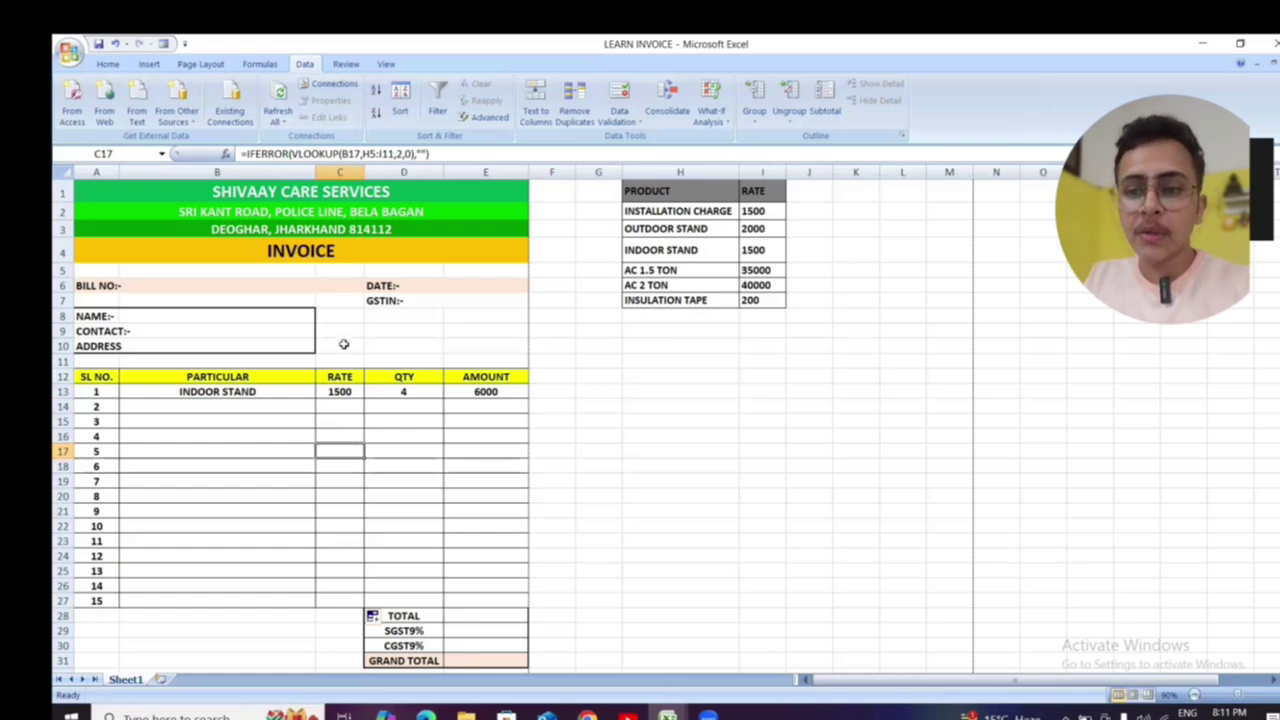
pyautogui.click(348, 421)
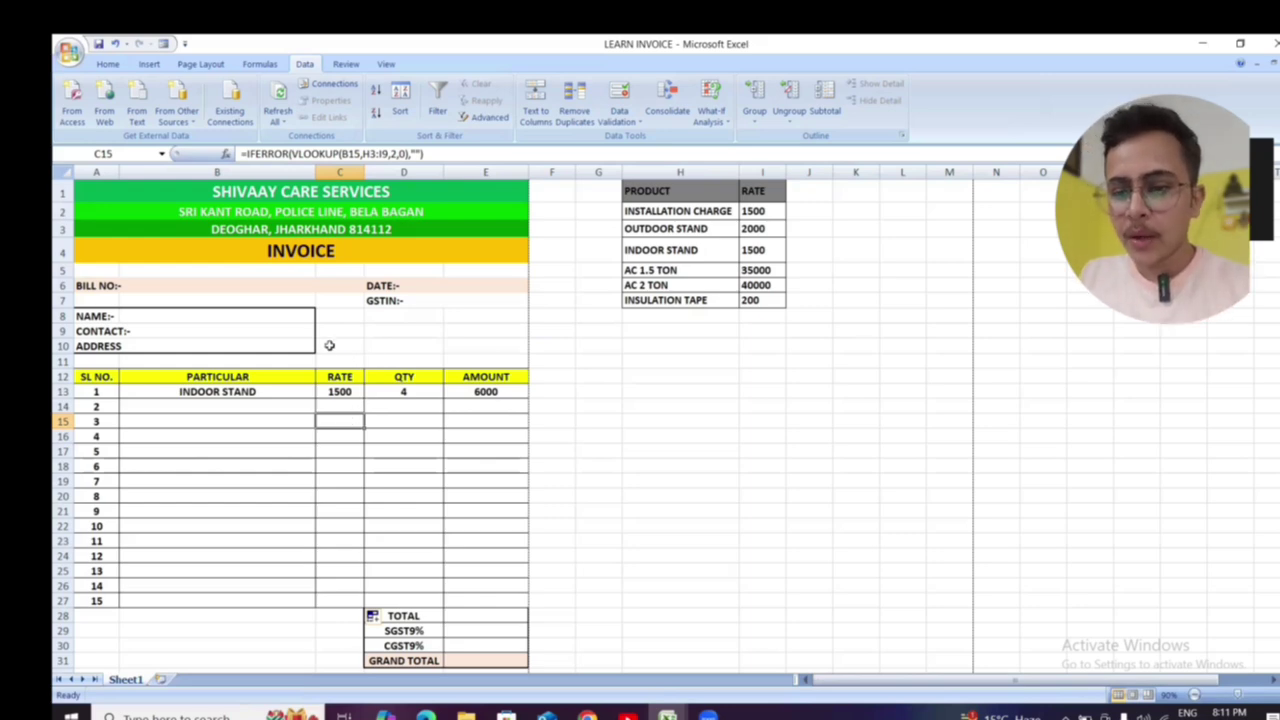
# - Choose INSULATION TAPE from the product dropdown in Particular cell B14 and check the Rate cells of the filled and empty rows
pyautogui.click(254, 403)
pyautogui.click(319, 406)
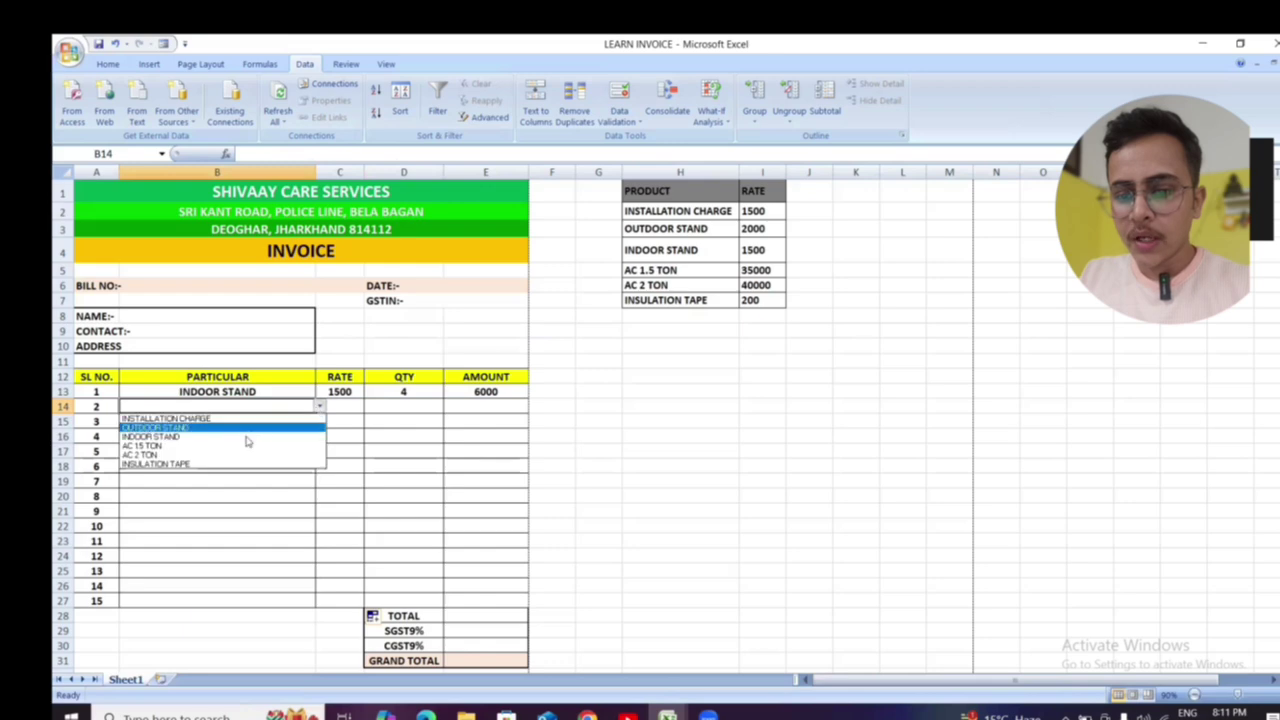
pyautogui.click(214, 466)
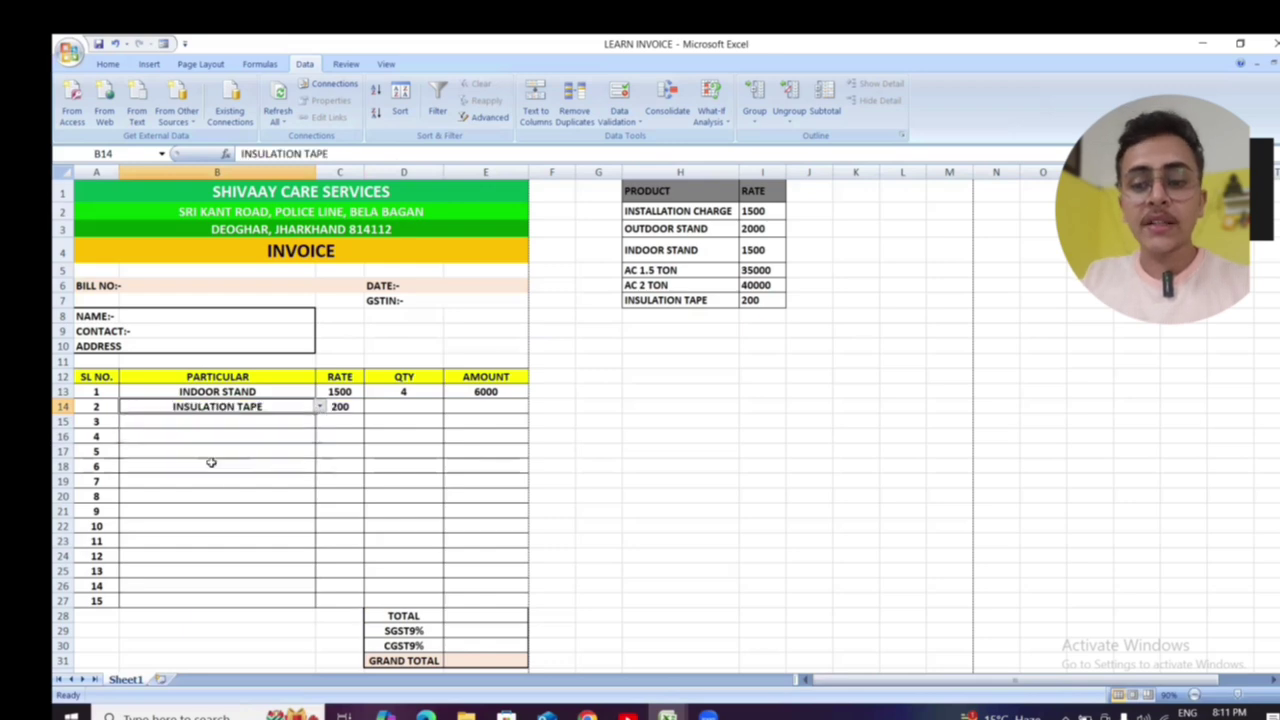
pyautogui.click(345, 407)
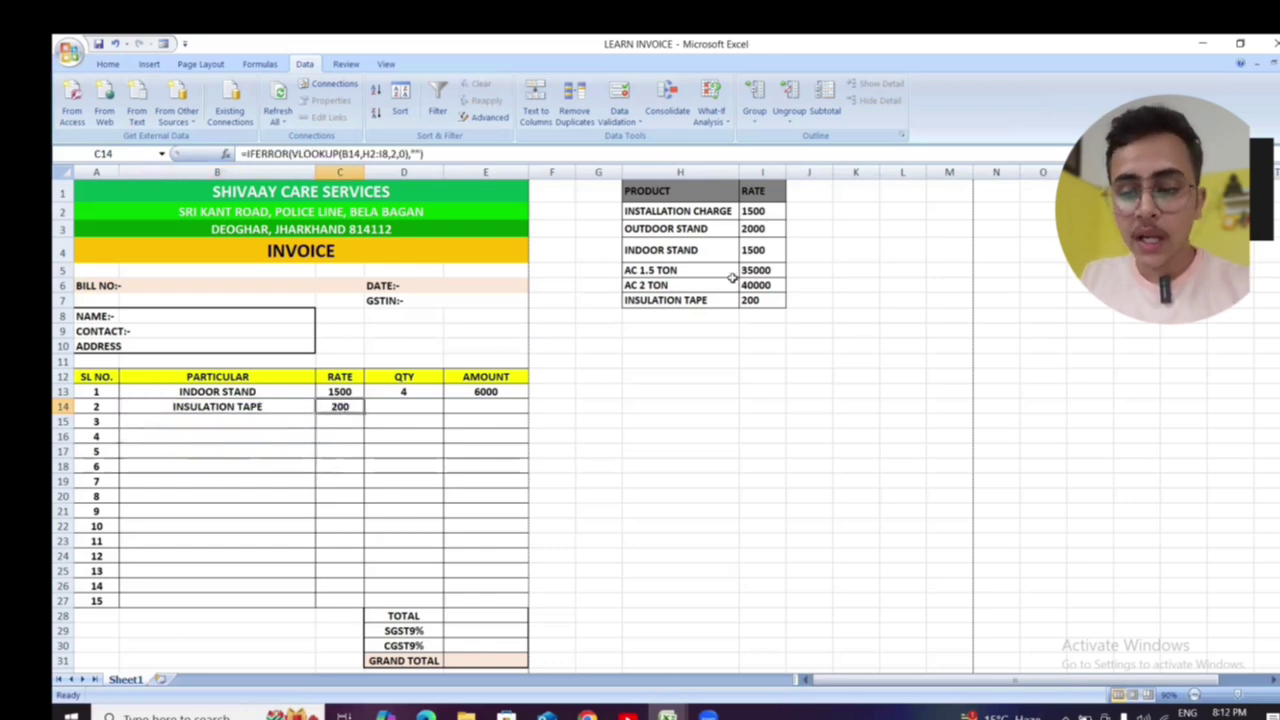
pyautogui.click(347, 418)
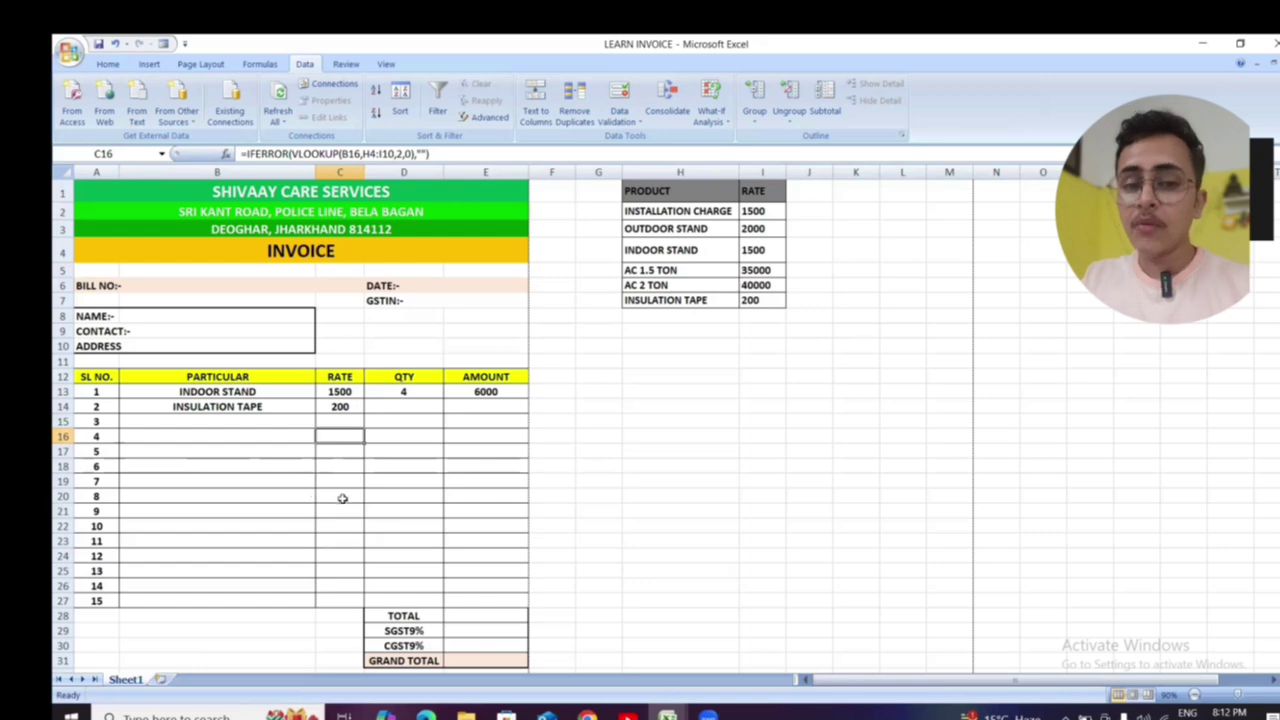
pyautogui.click(340, 497)
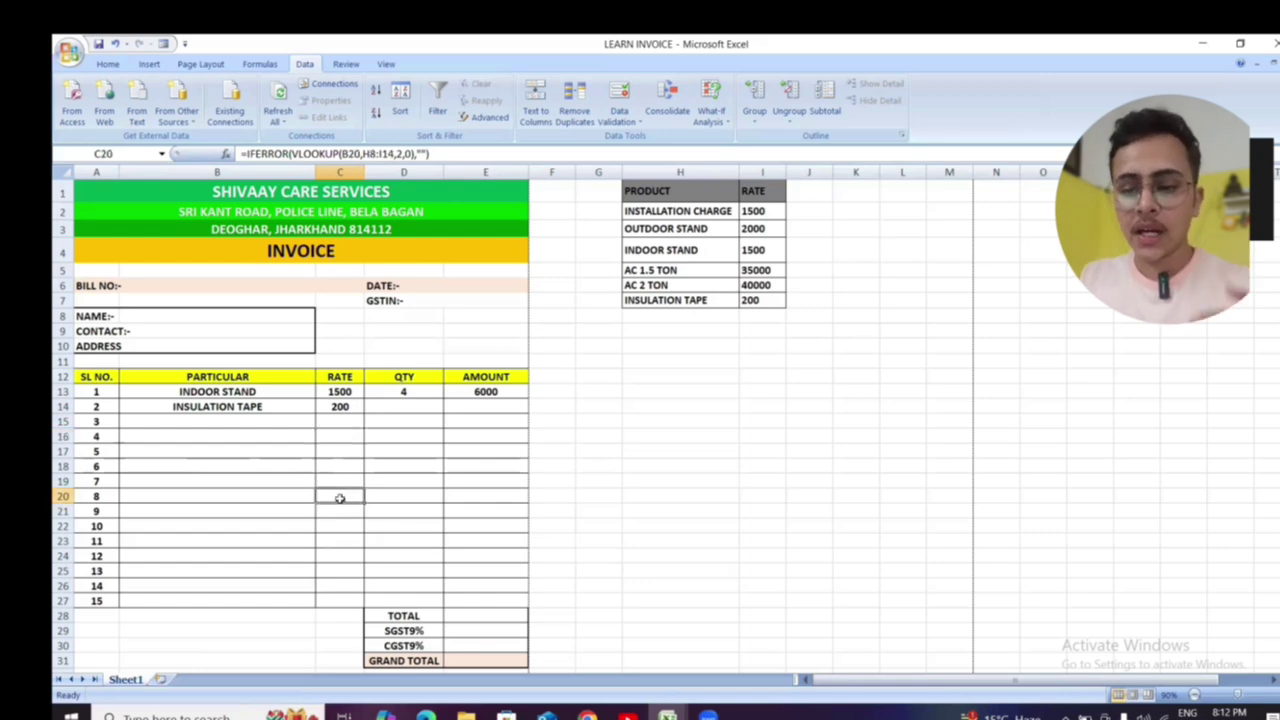
# - Copy the formula =D13*C13 from Amount cell E13 down through E27
pyautogui.click(477, 435)
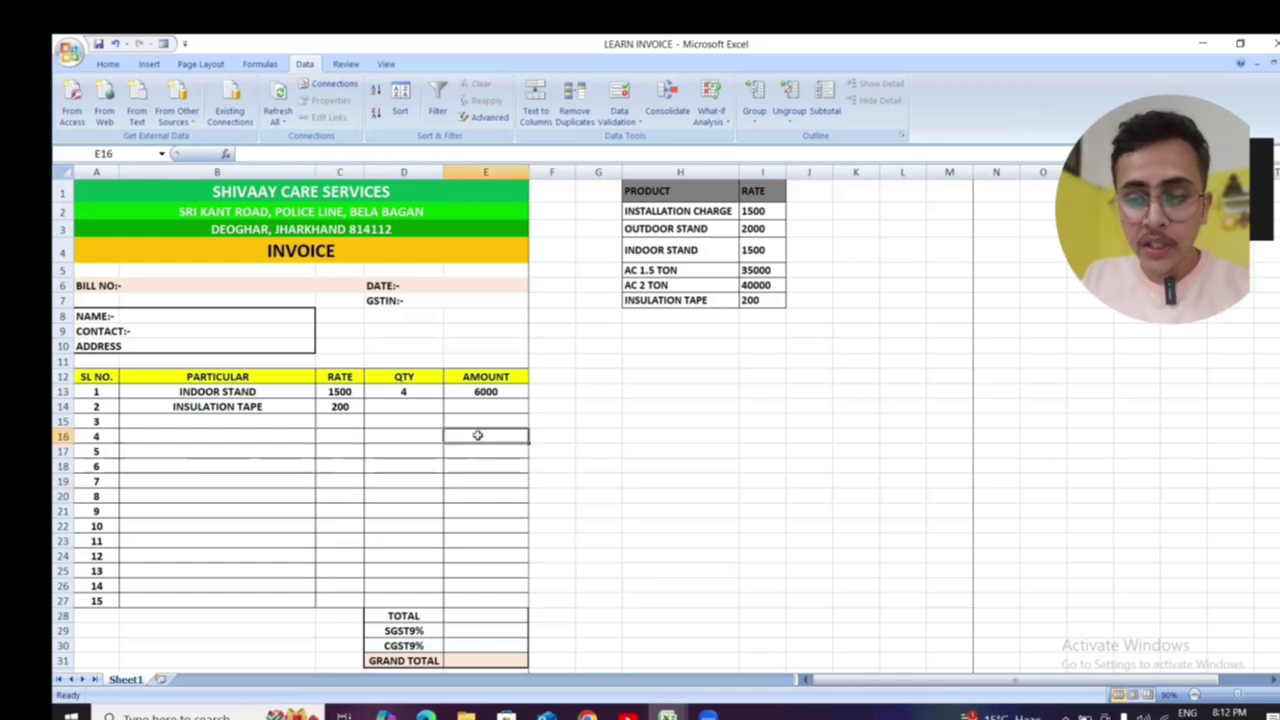
pyautogui.click(485, 392)
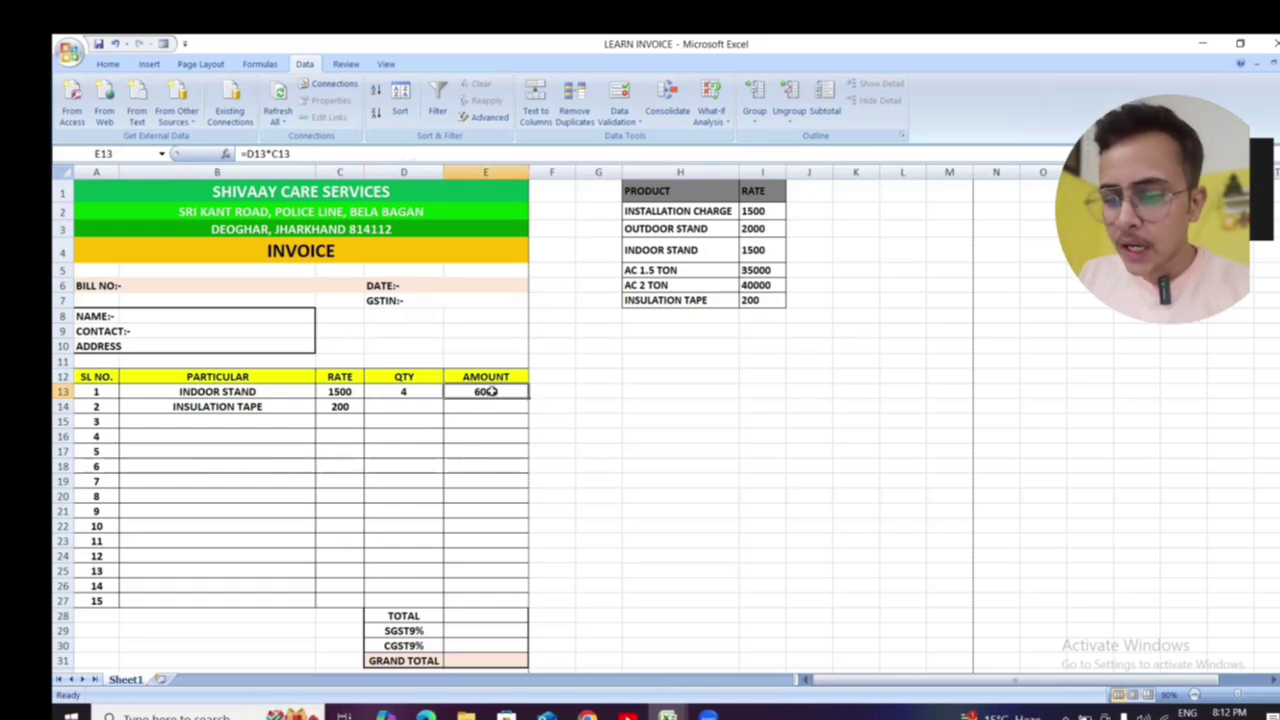
pyautogui.moveTo(529, 401); pyautogui.dragTo(515, 603)
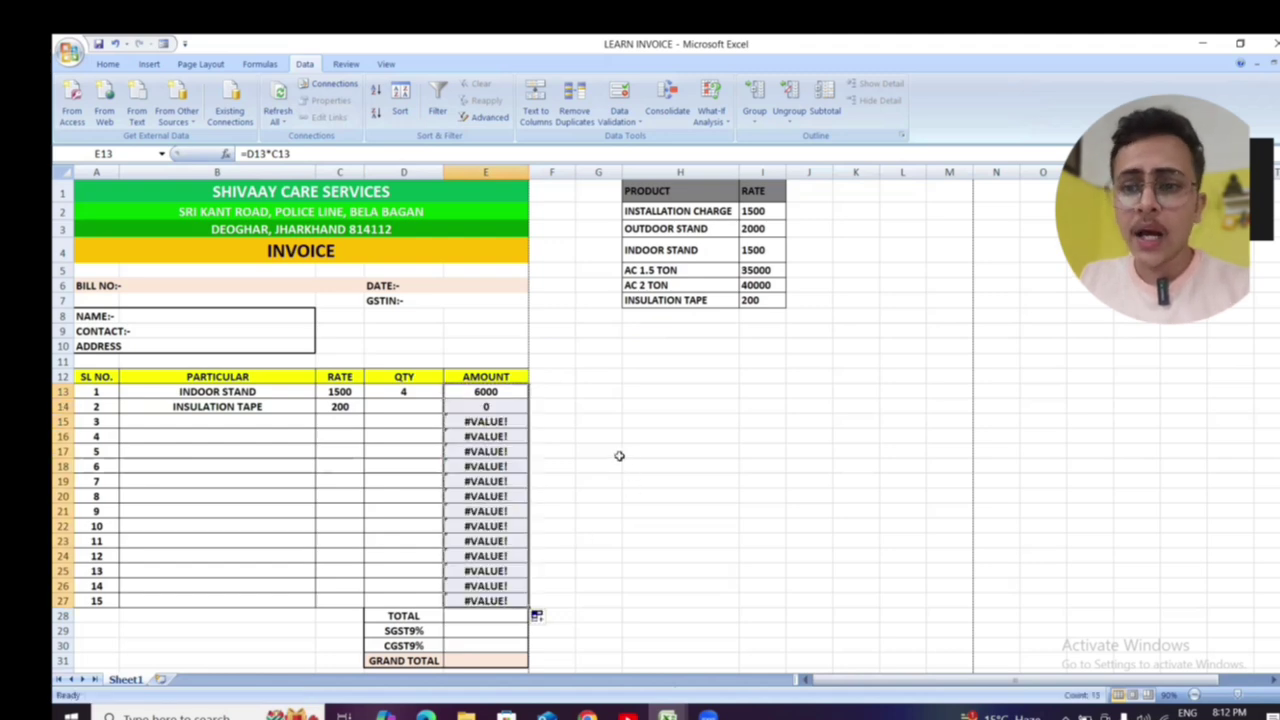
# - Wrap the multiplication in Amount cell E13 in IFERROR with an empty-text fallback: =IFERROR(D13*C13,"")
pyautogui.click(246, 155)
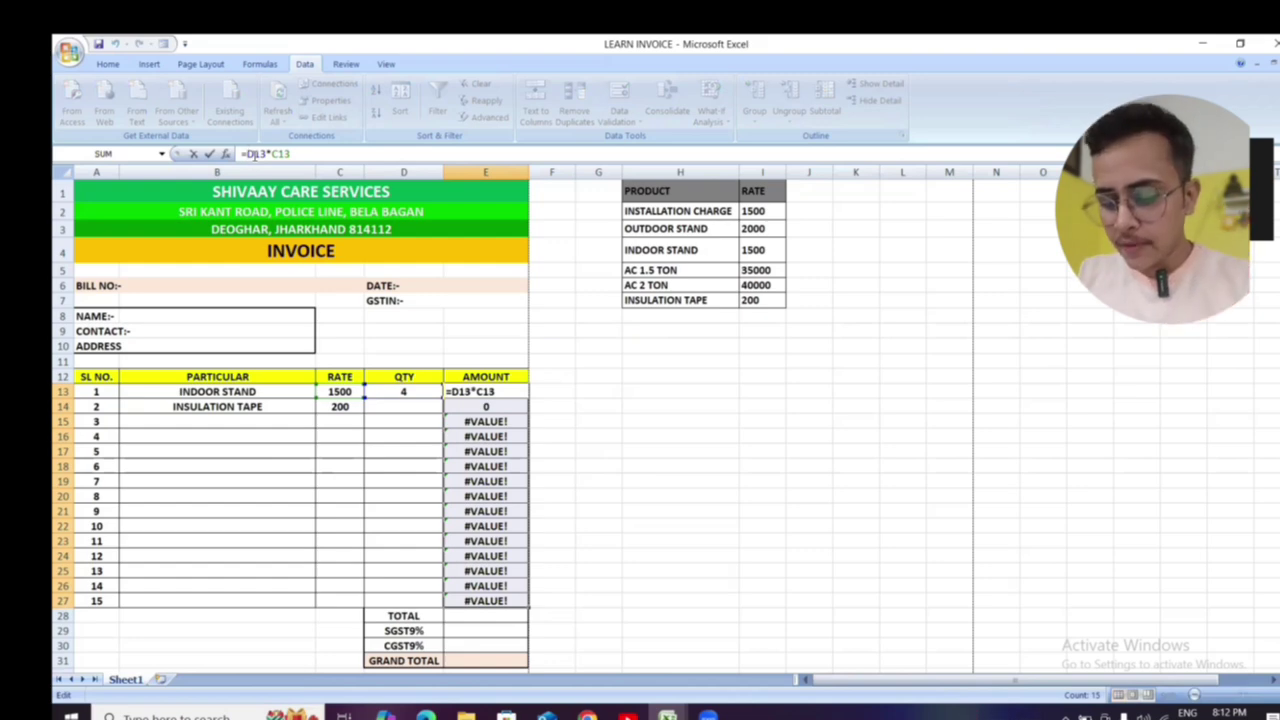
pyautogui.write('IFERROR(')
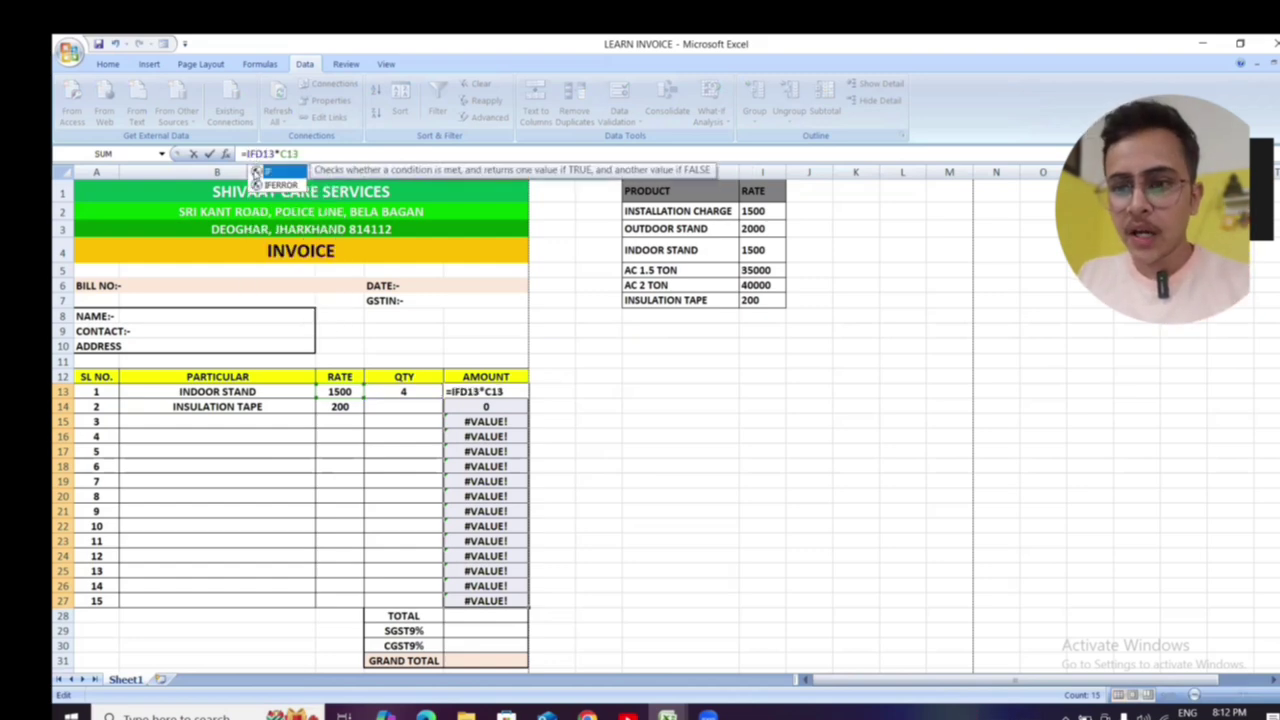
pyautogui.click(339, 153)
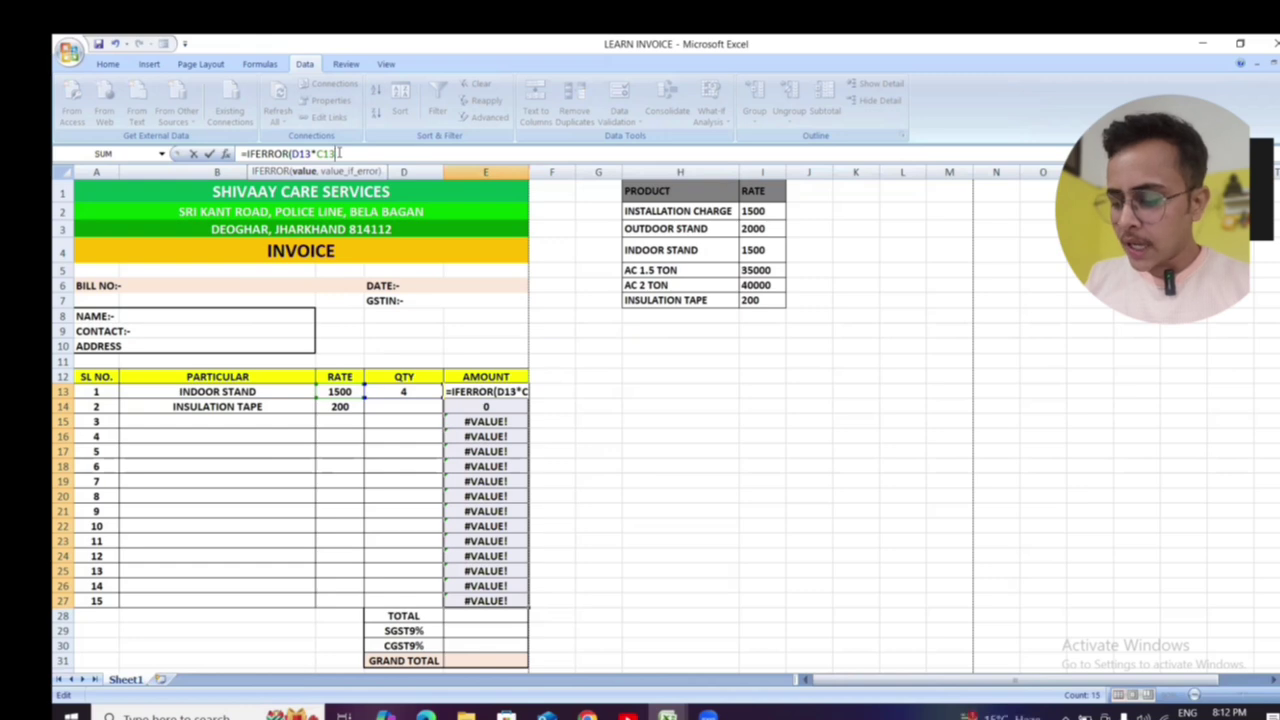
pyautogui.write(',"")')
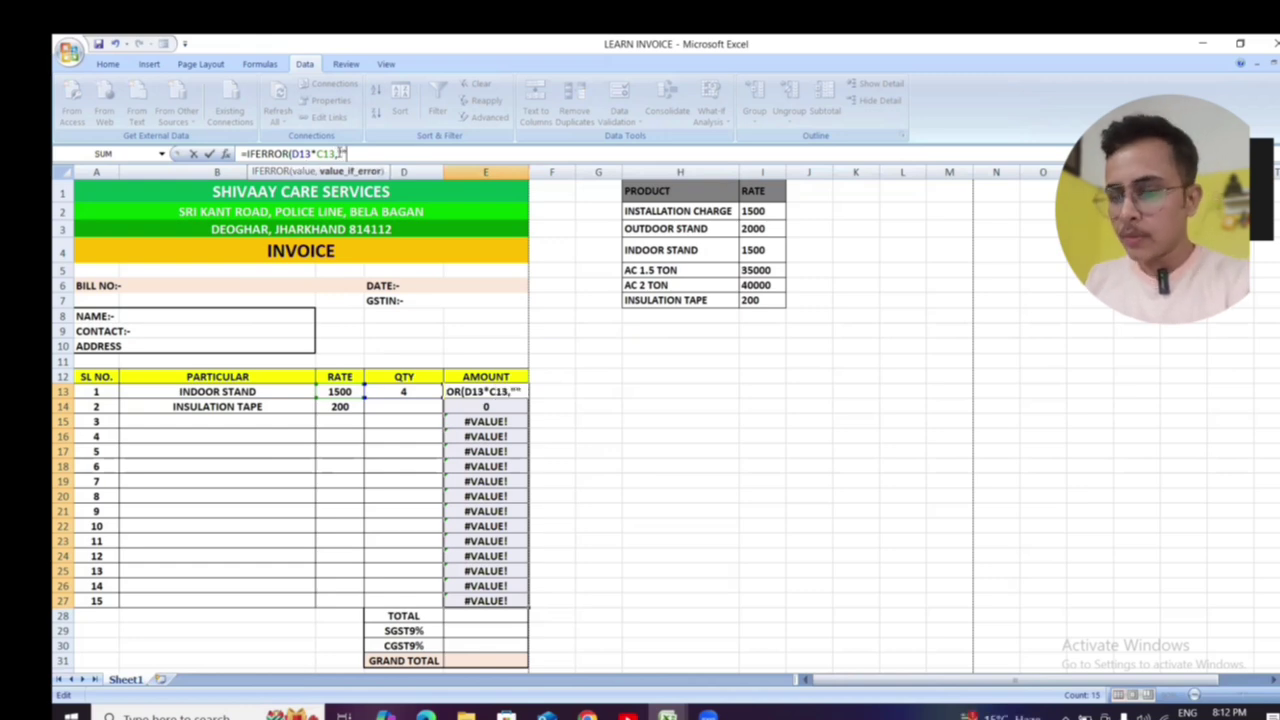
pyautogui.press('Return')
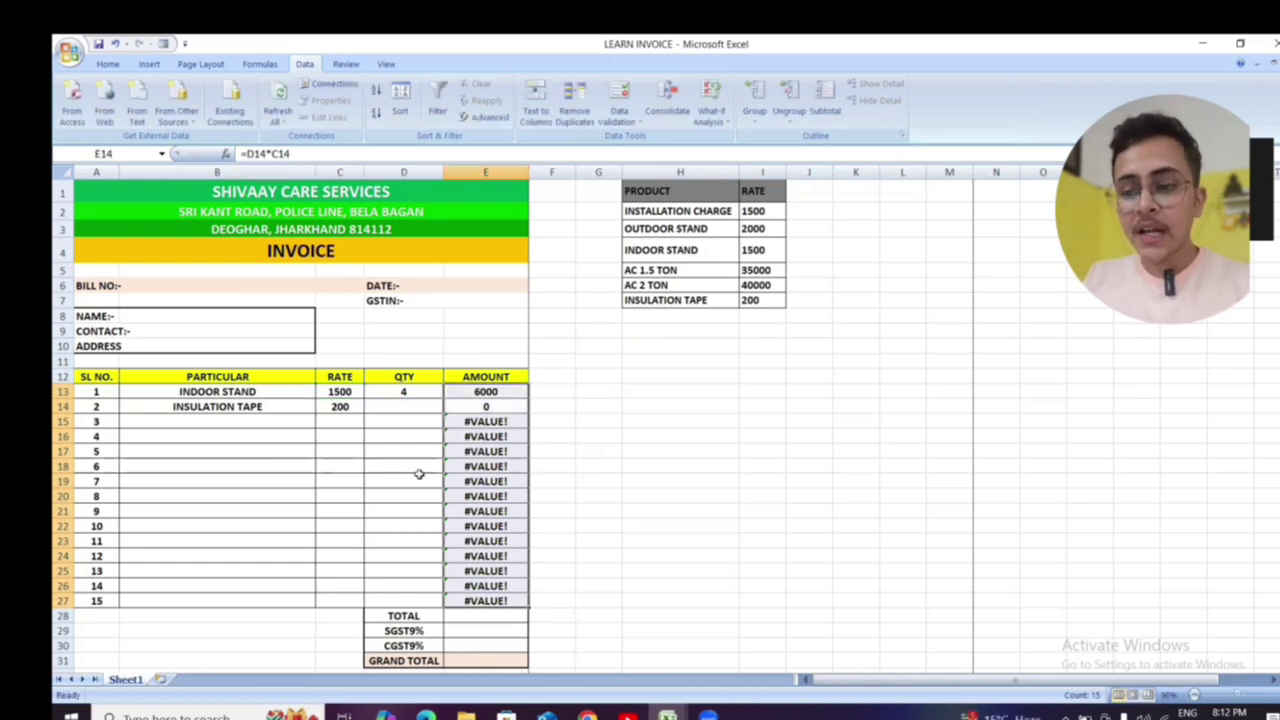
# - Copy the IFERROR formula from Amount cell E13 down through E27 and inspect the copied formula in E14
pyautogui.click(500, 392)
pyautogui.moveTo(529, 399); pyautogui.dragTo(520, 612)
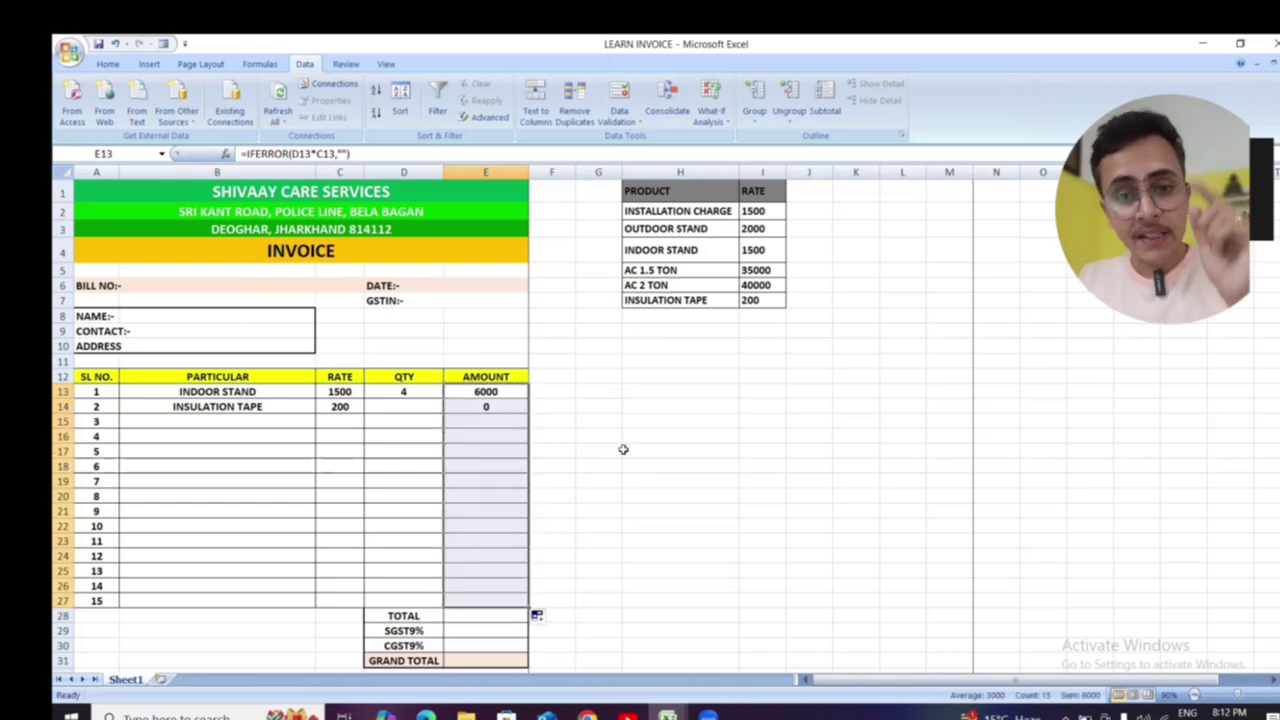
pyautogui.click(590, 438)
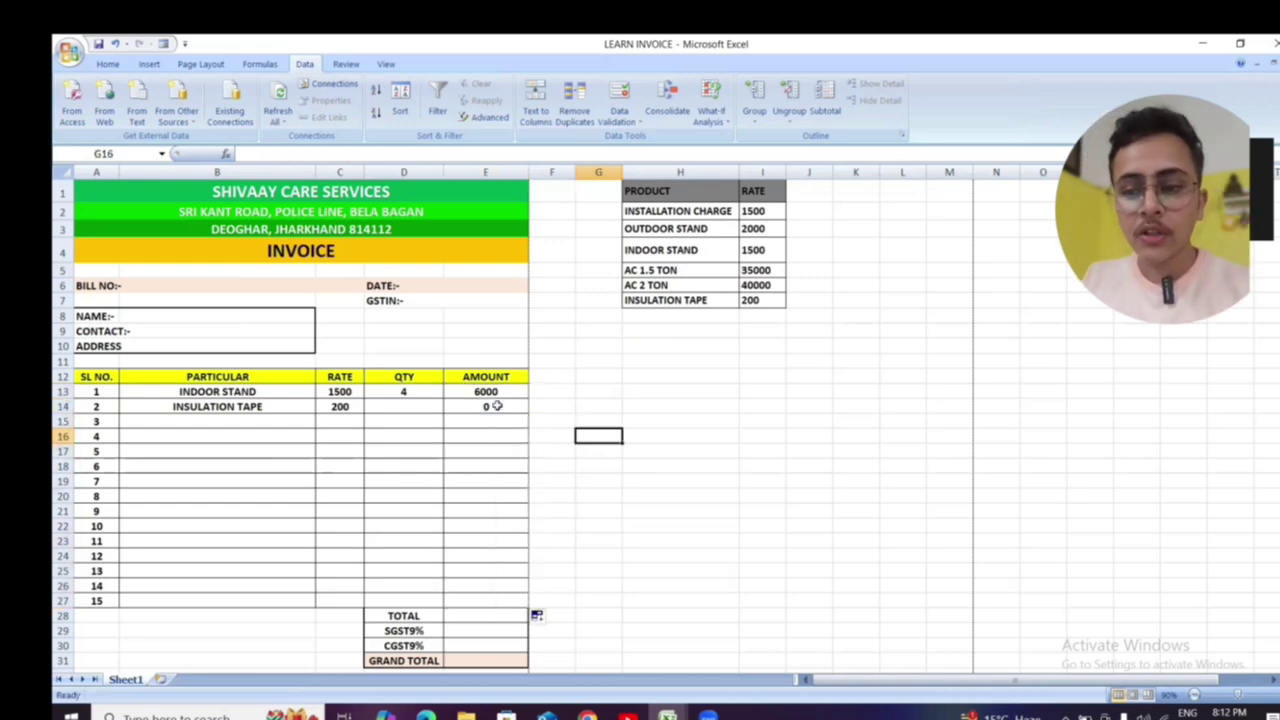
pyautogui.click(497, 406)
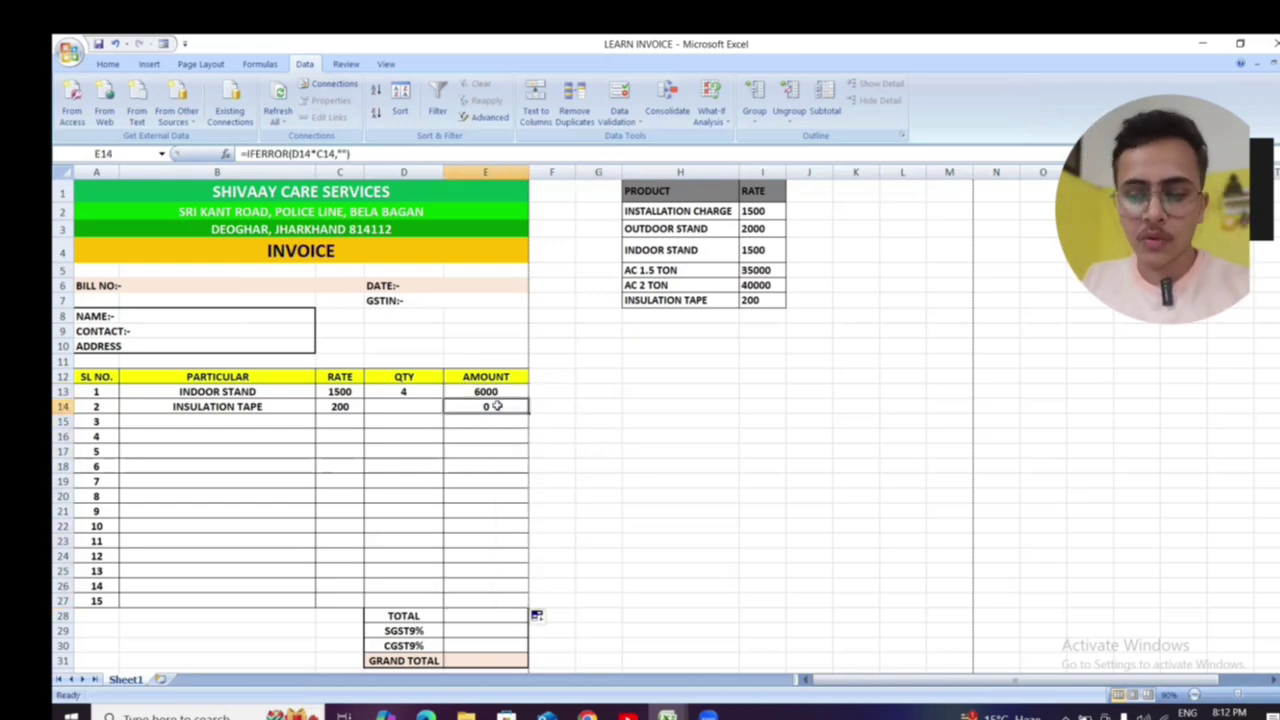
# - Enter a quantity of 4 for INSULATION TAPE in QTY cell D14 and check its Amount cell
pyautogui.click(413, 405)
pyautogui.write('4')
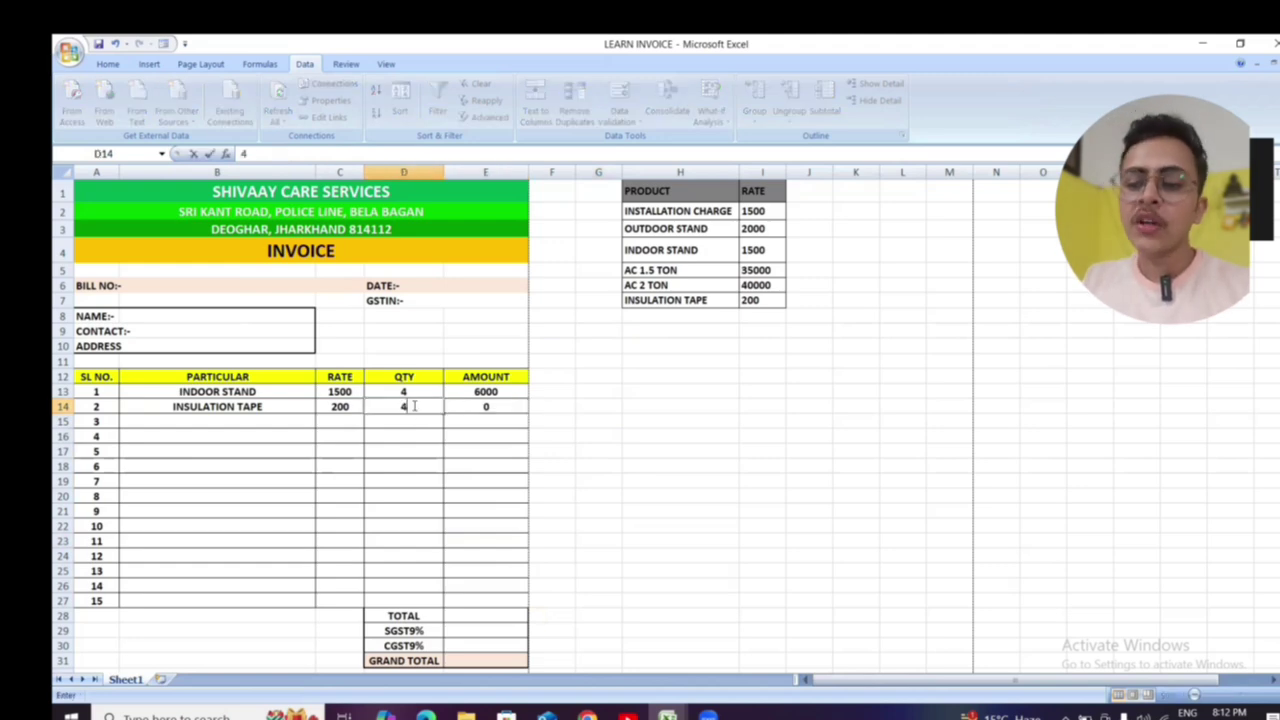
pyautogui.click(643, 418)
pyautogui.click(513, 407)
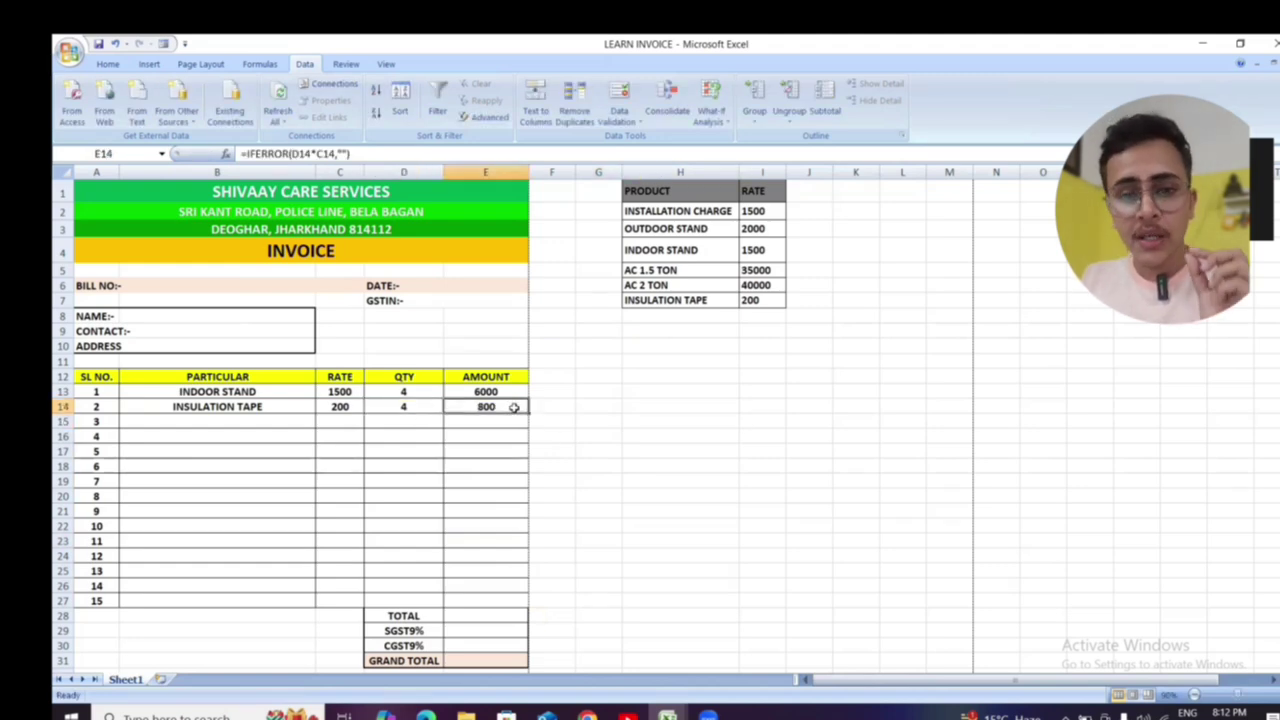
# - Add up the Amount cells E13 to E27 with a SUM formula in TOTAL cell E28
pyautogui.scroll(-1, 560, 471)
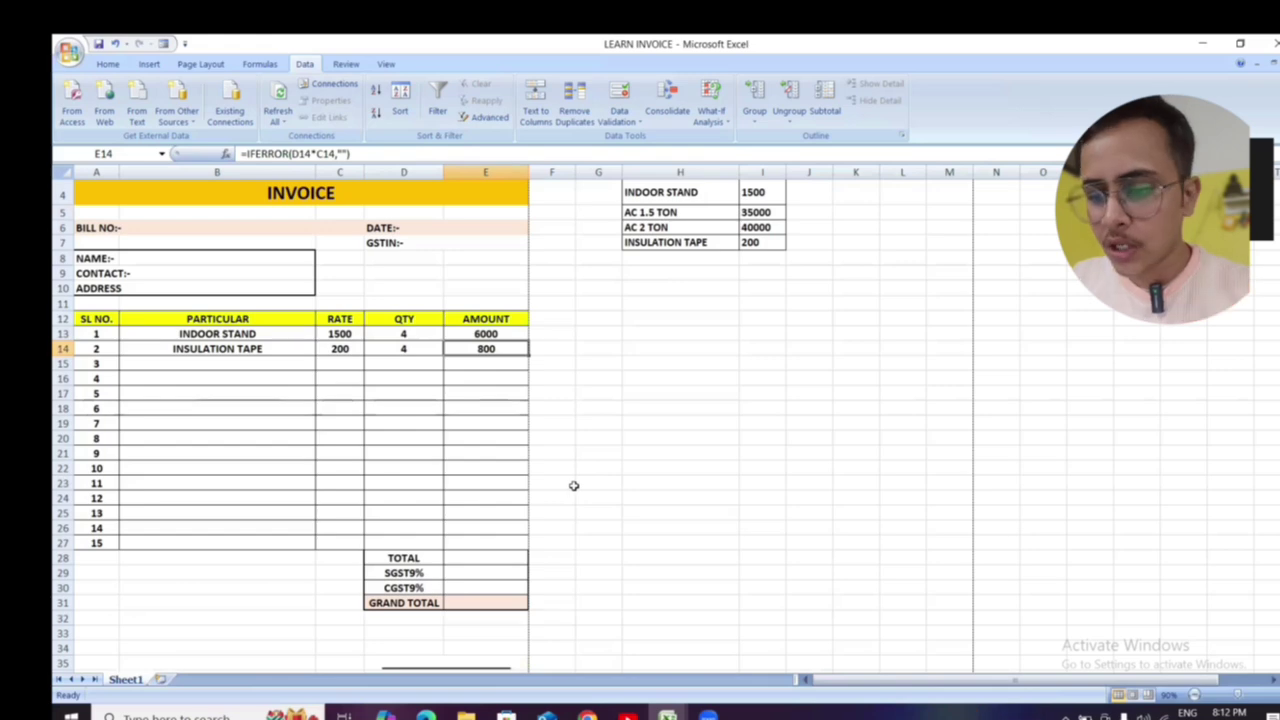
pyautogui.click(486, 559)
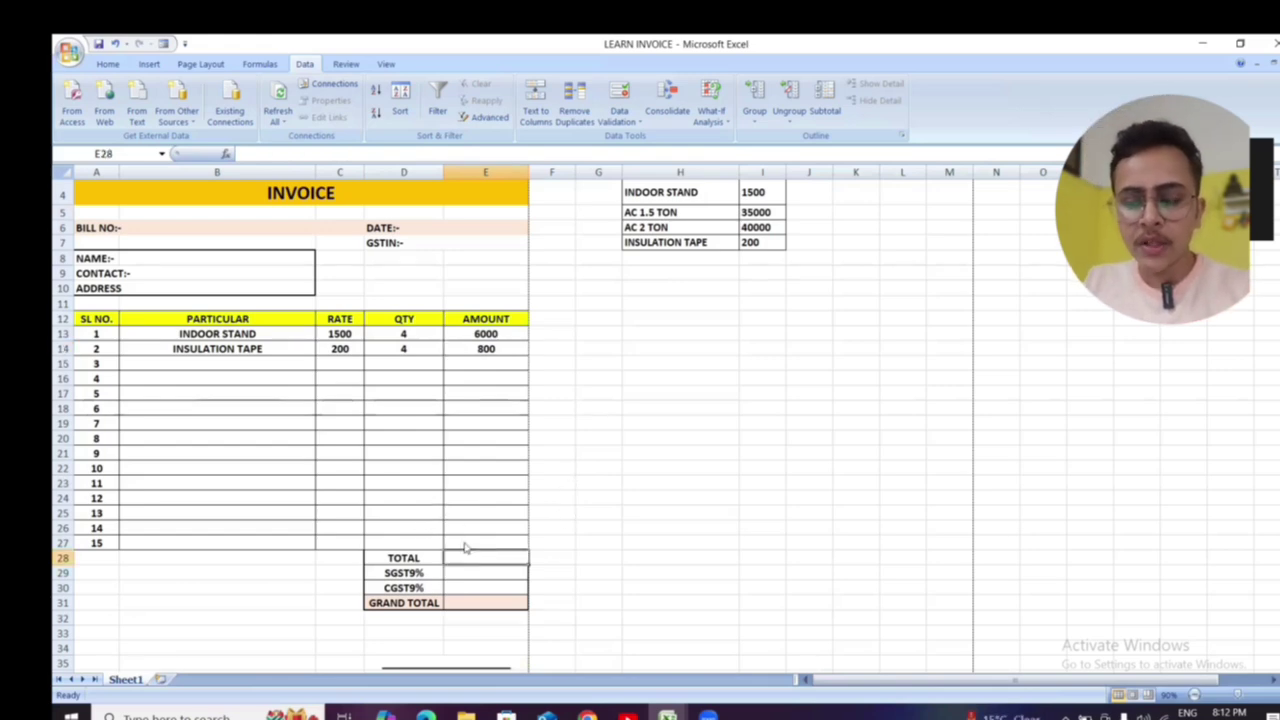
pyautogui.click(486, 350)
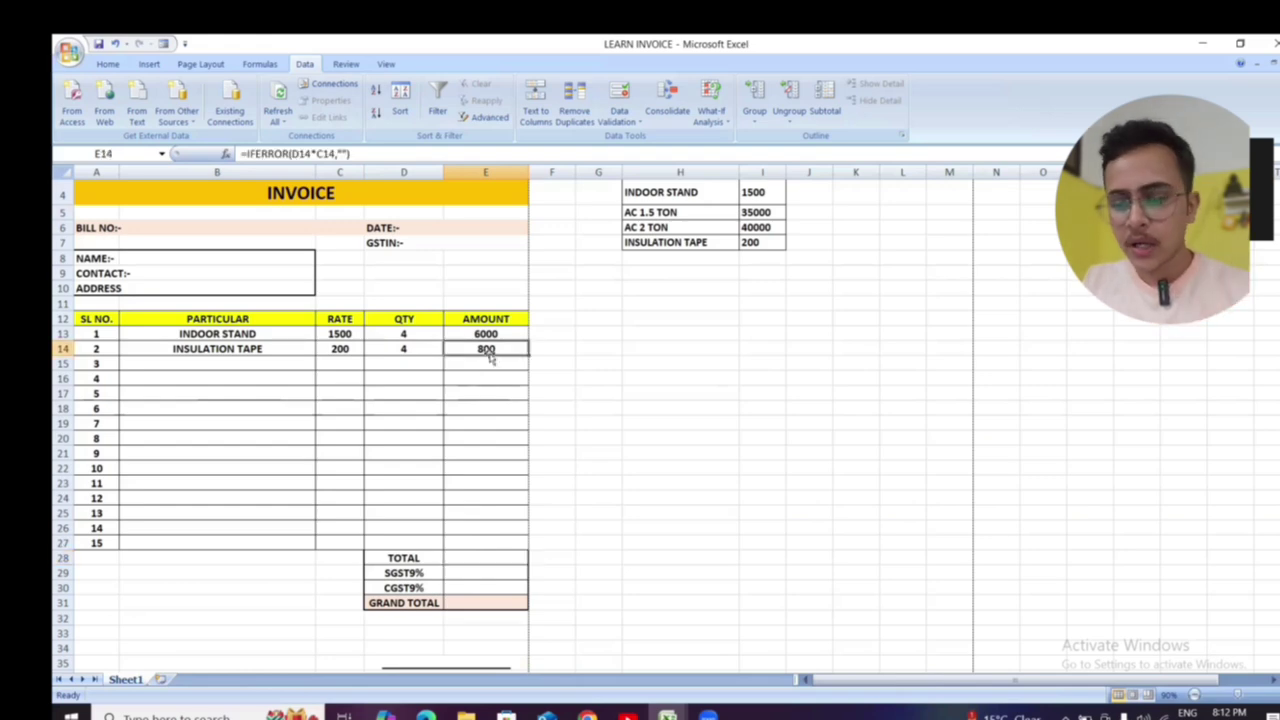
pyautogui.click(480, 560)
pyautogui.write('=')
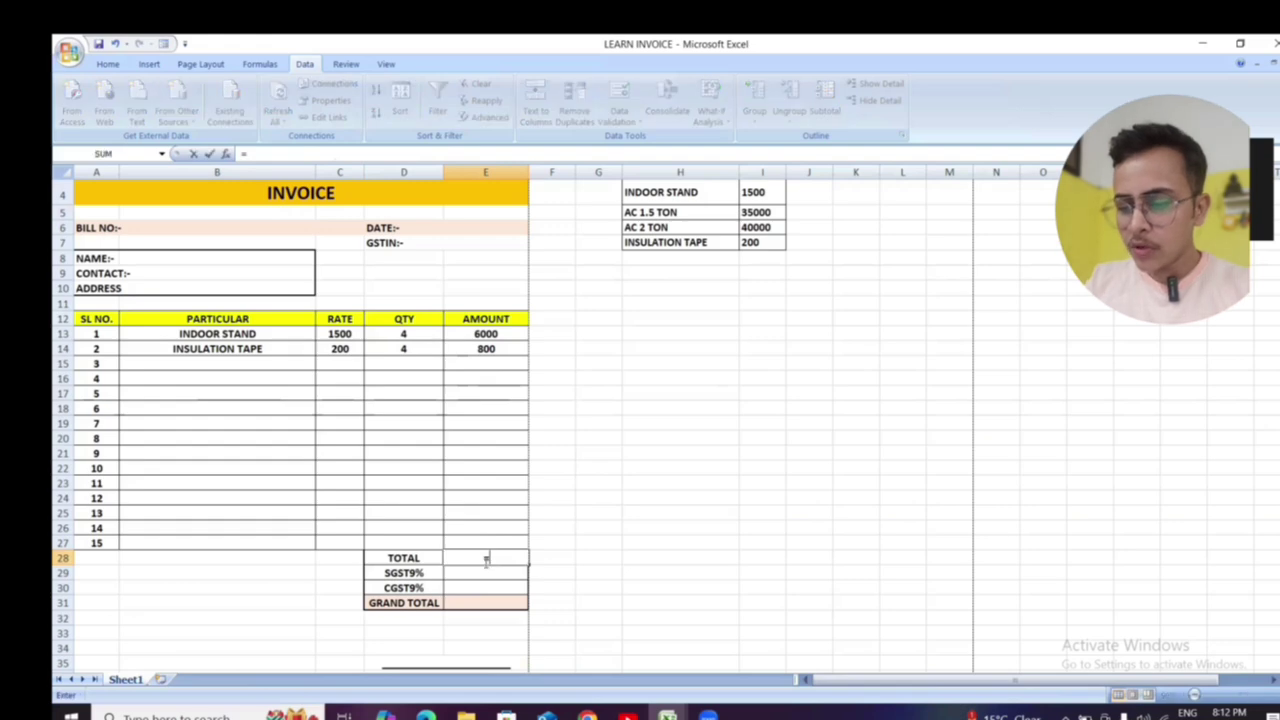
pyautogui.write('SUM')
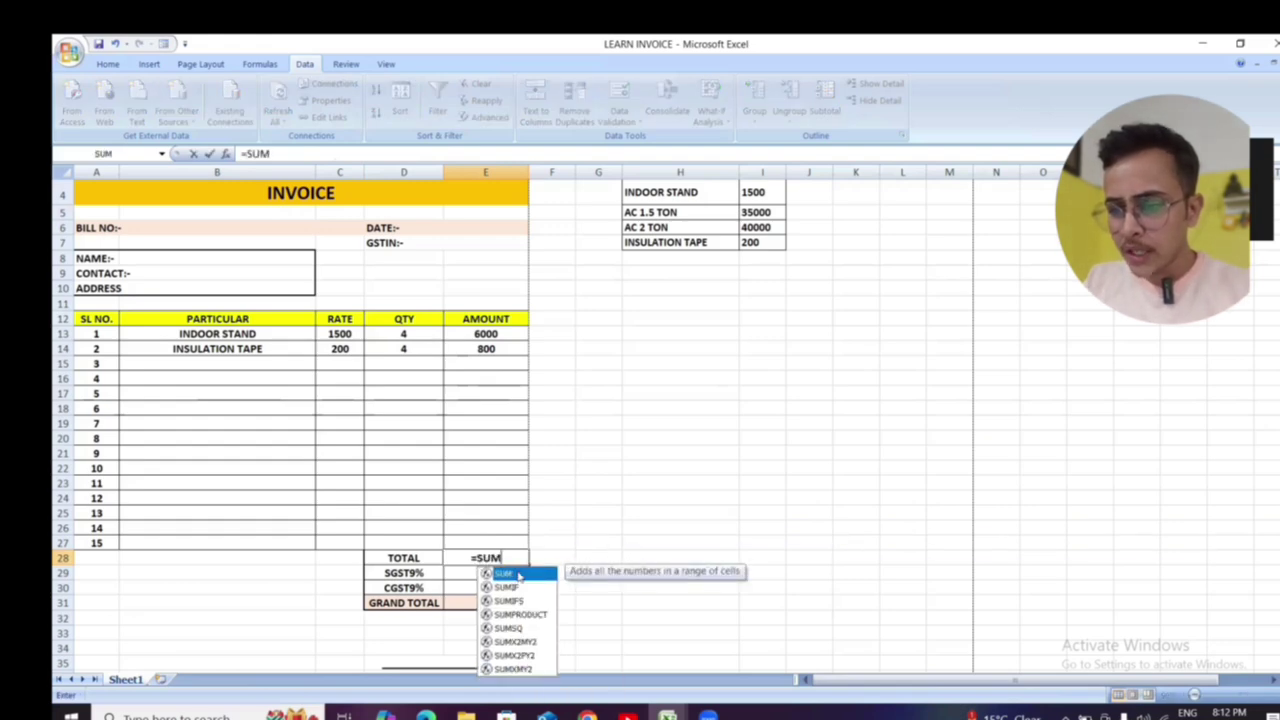
pyautogui.write('(')
pyautogui.moveTo(485, 336); pyautogui.dragTo(483, 531)
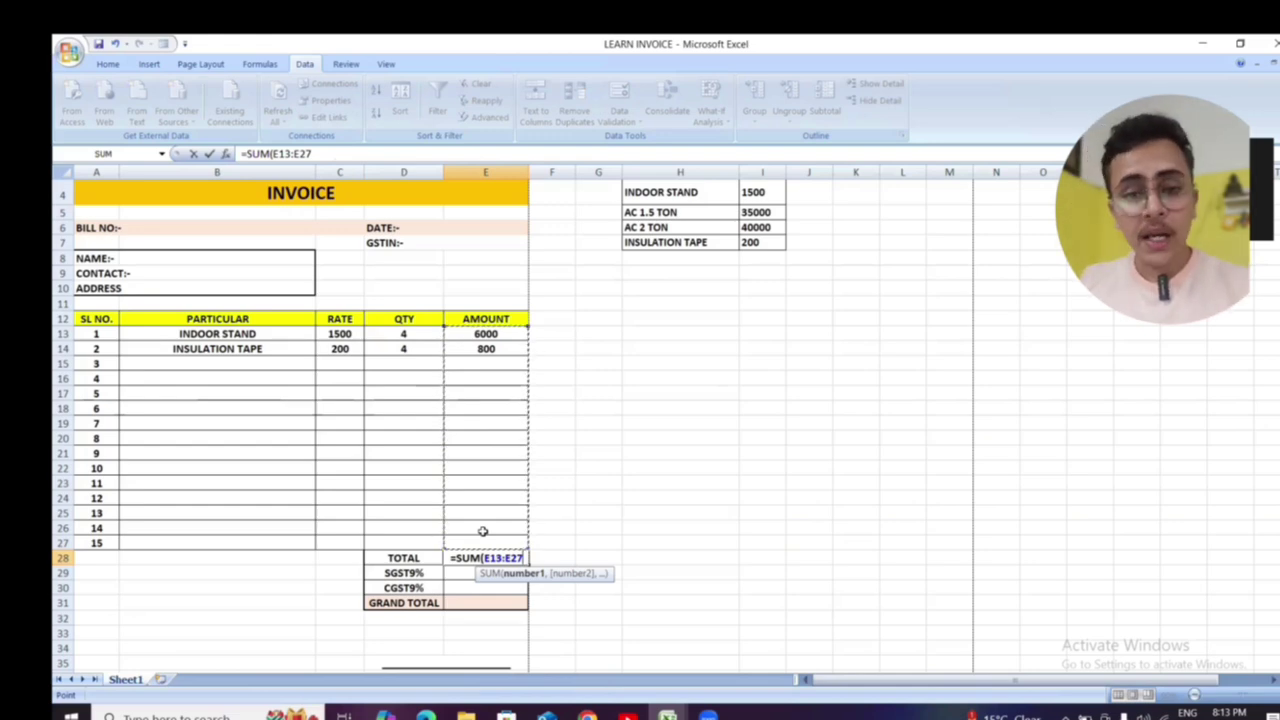
pyautogui.press('Return')
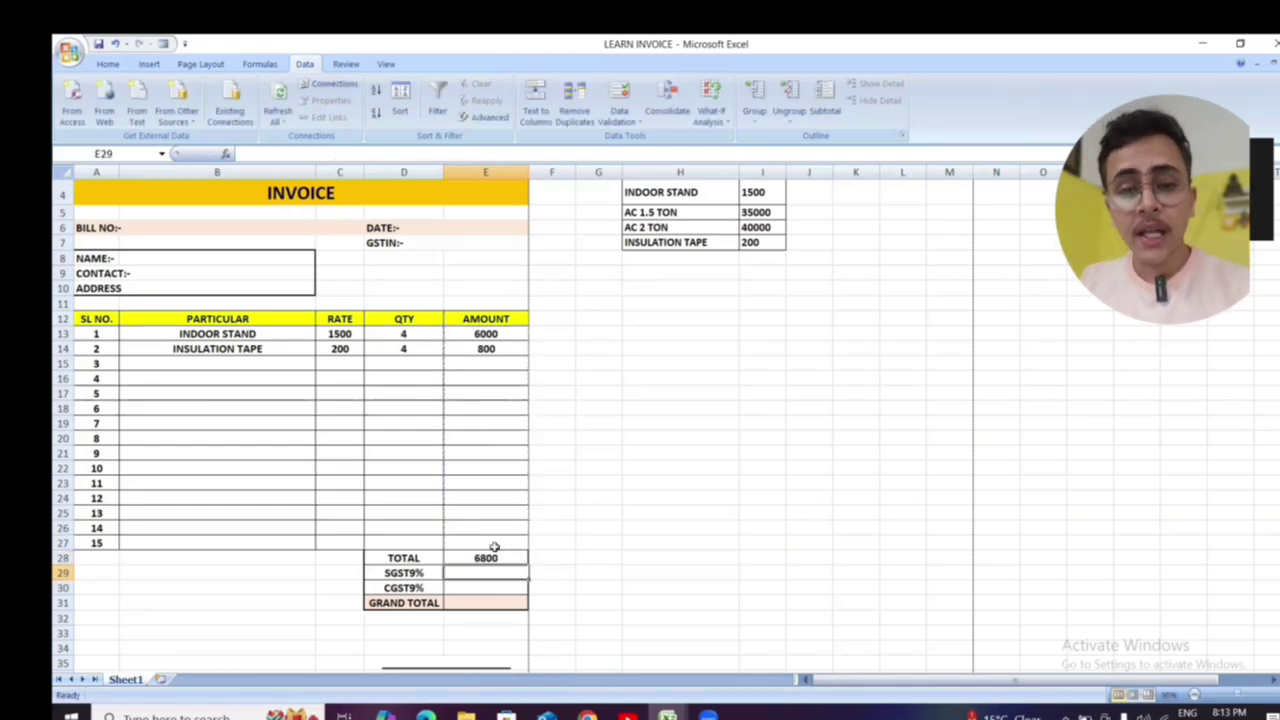
pyautogui.click(505, 558)
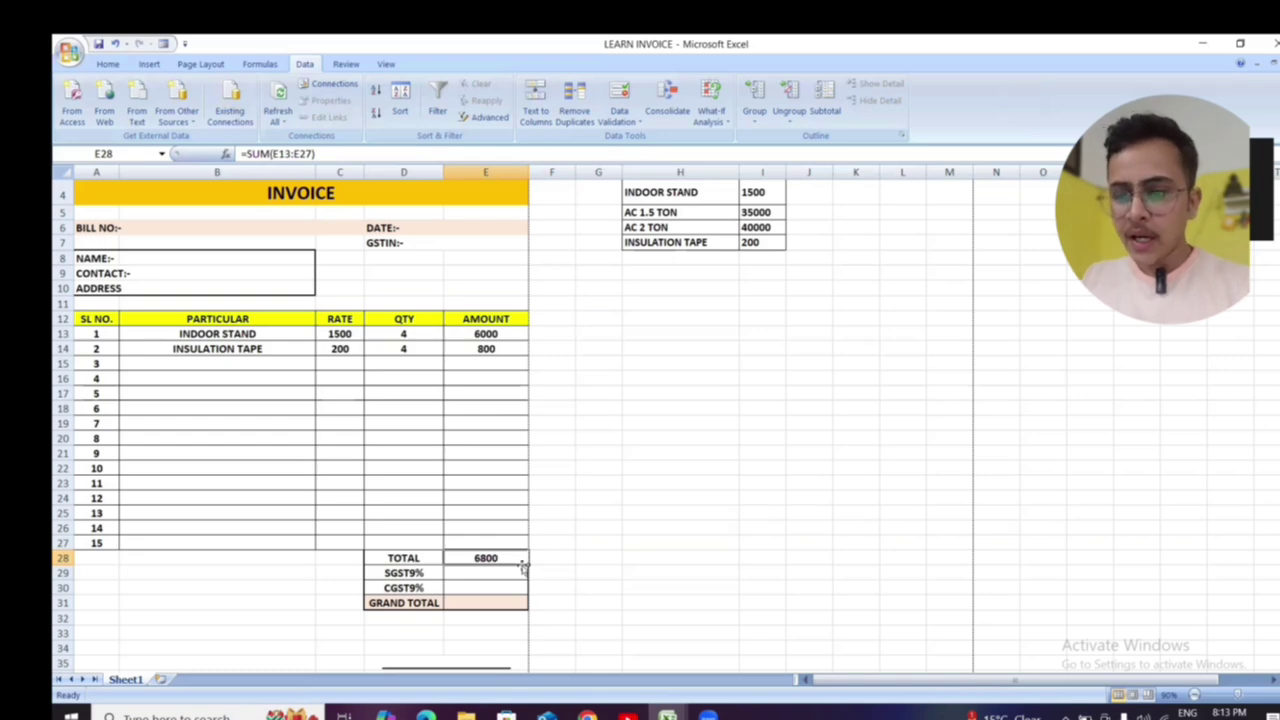
# - Change the INDOOR STAND quantity in D13 to 3 and check its Amount and the TOTAL cell
pyautogui.click(416, 334)
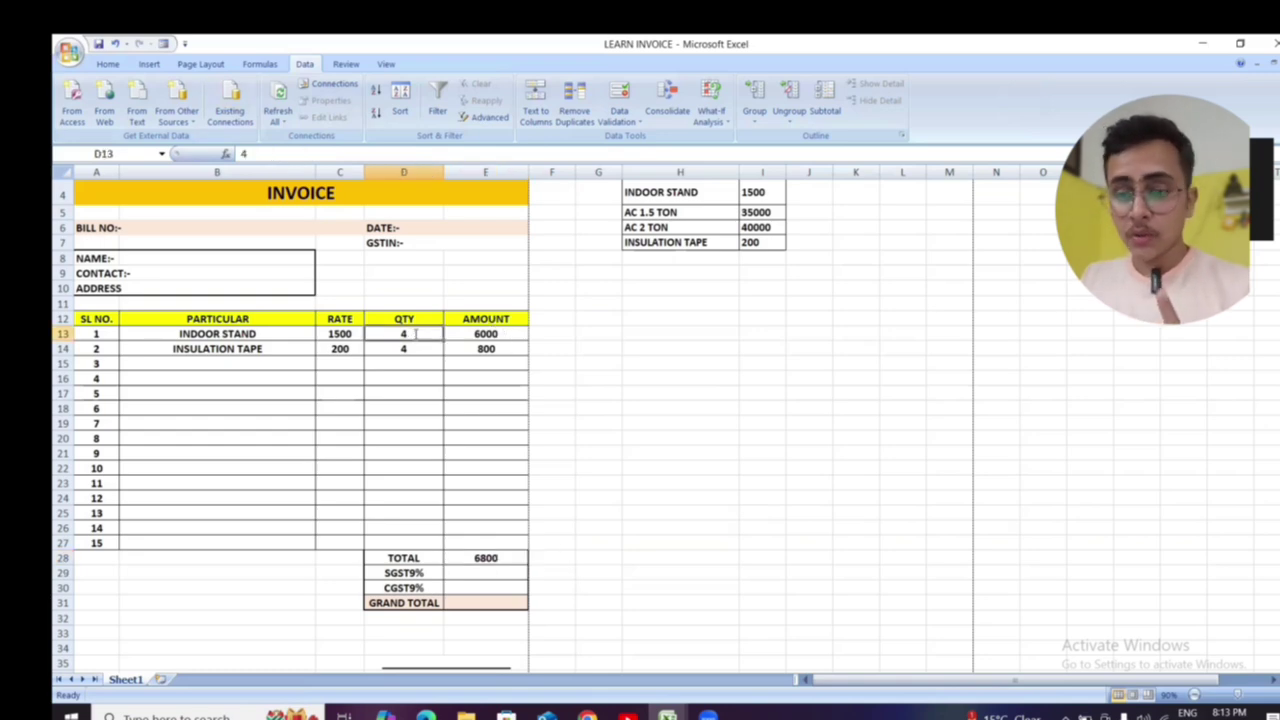
pyautogui.doubleClick(416, 334)
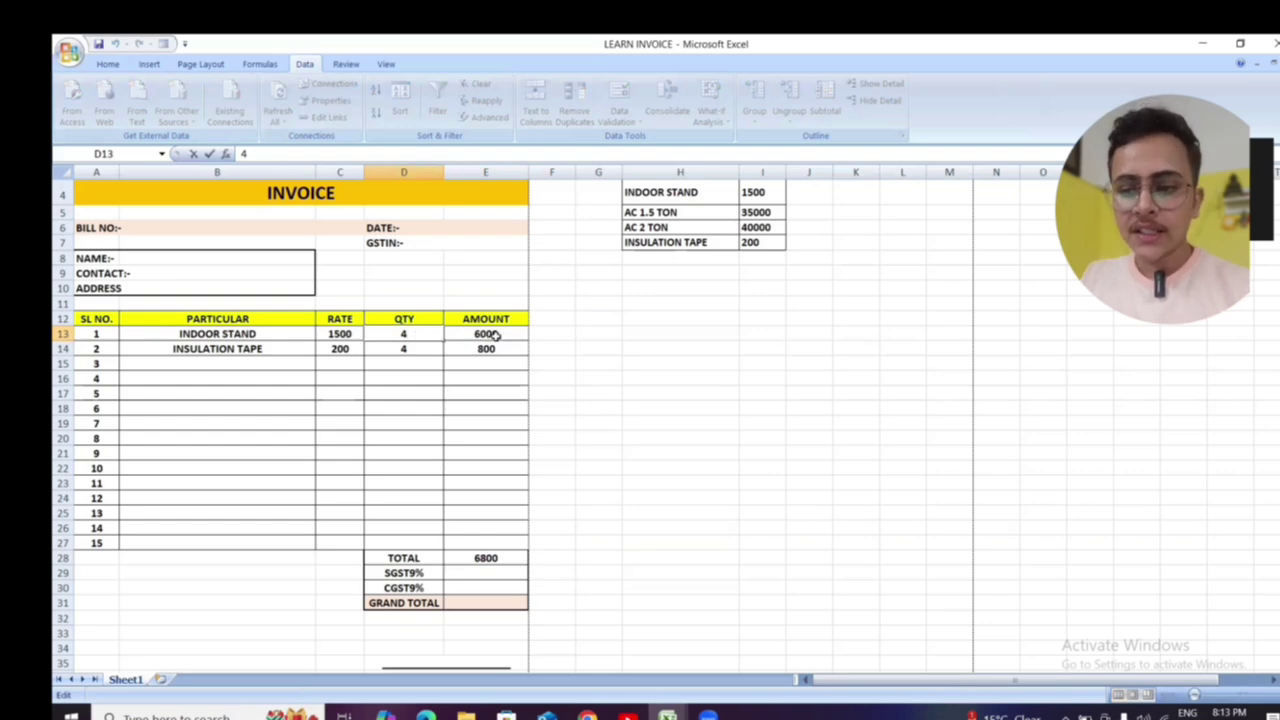
pyautogui.press('BackSpace')
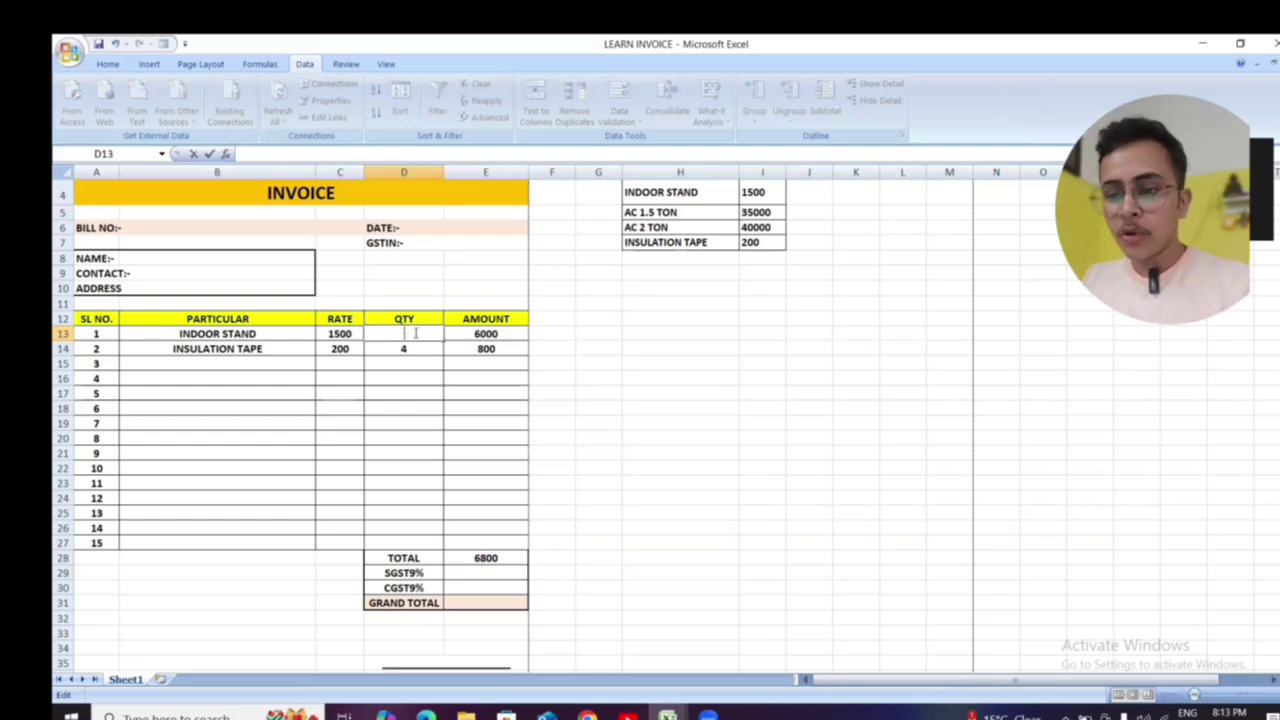
pyautogui.write('3')
pyautogui.press('Return')
pyautogui.click(495, 336)
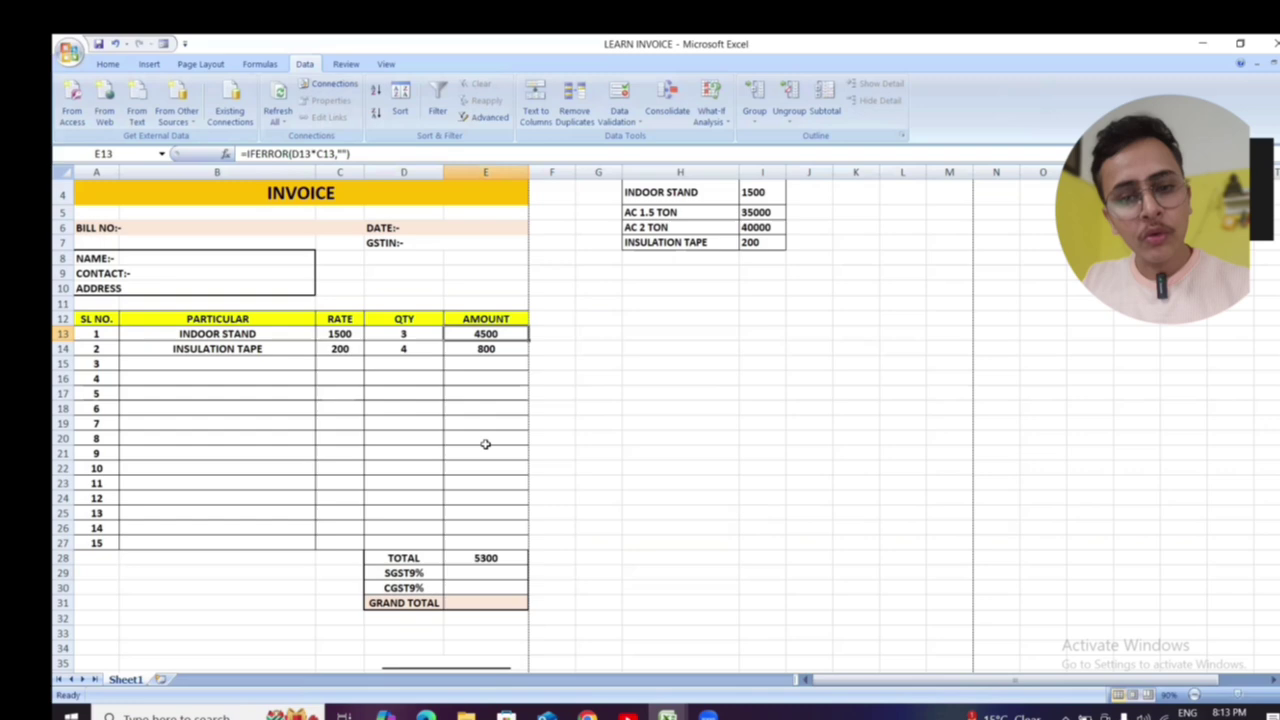
pyautogui.click(492, 556)
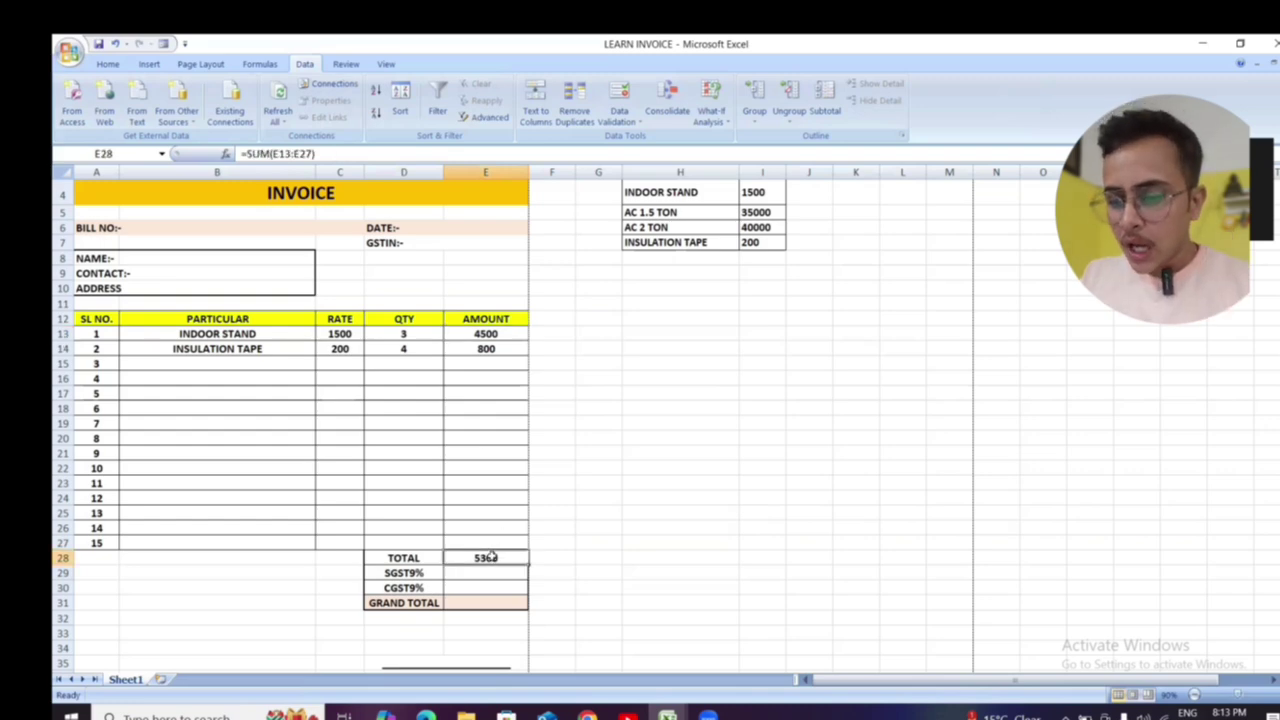
pyautogui.click(567, 556)
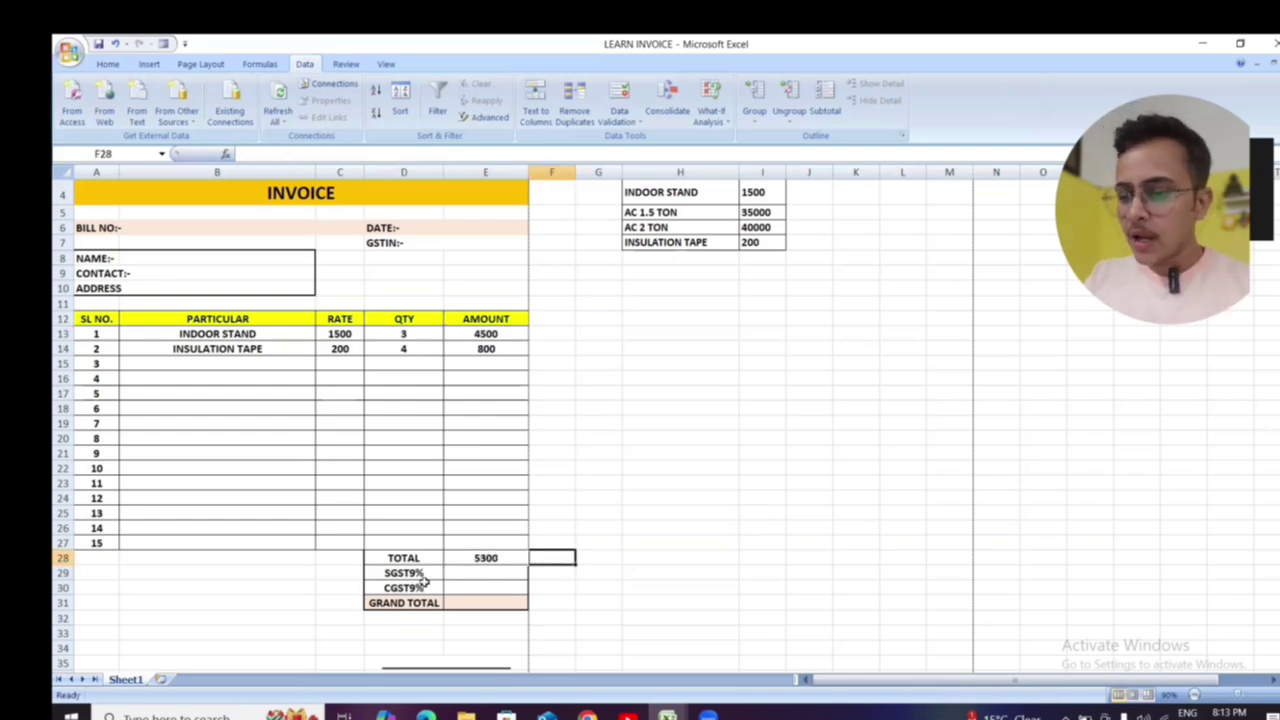
# - Calculate SGST in cell E29 as 9% of the total with the formula =E28*9%
pyautogui.click(498, 575)
pyautogui.write('=')
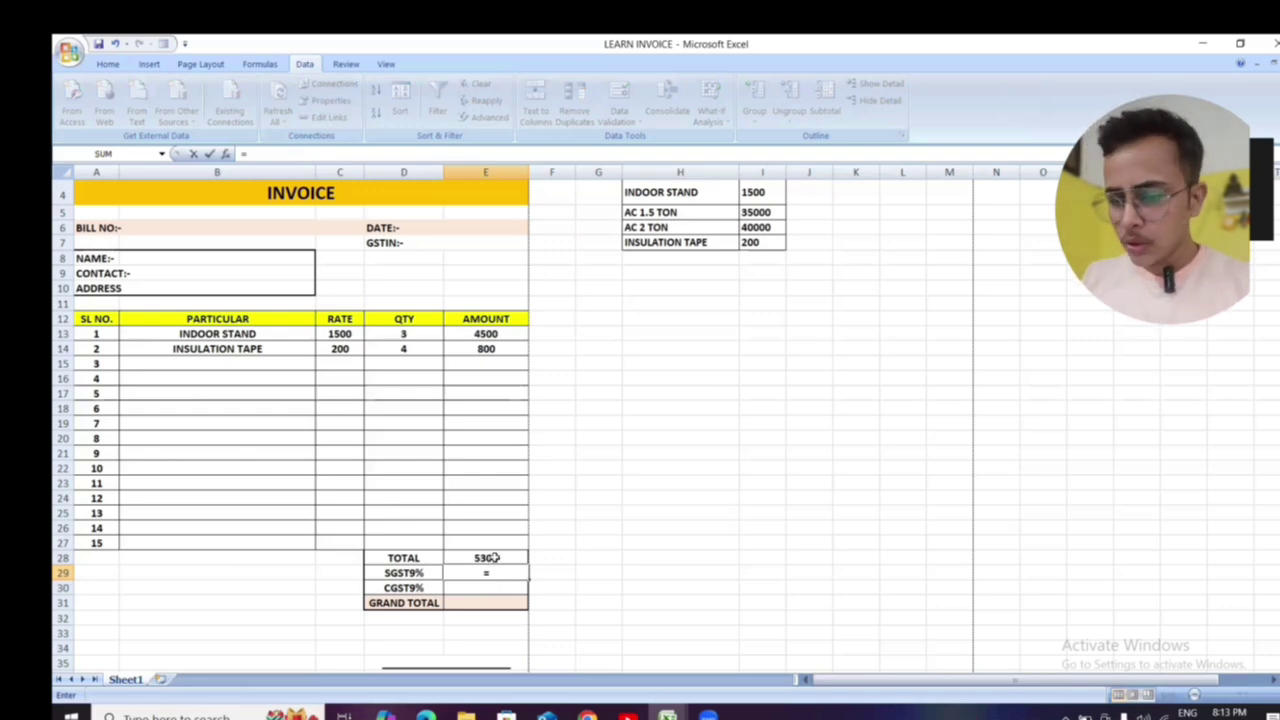
pyautogui.click(492, 557)
pyautogui.write('*')
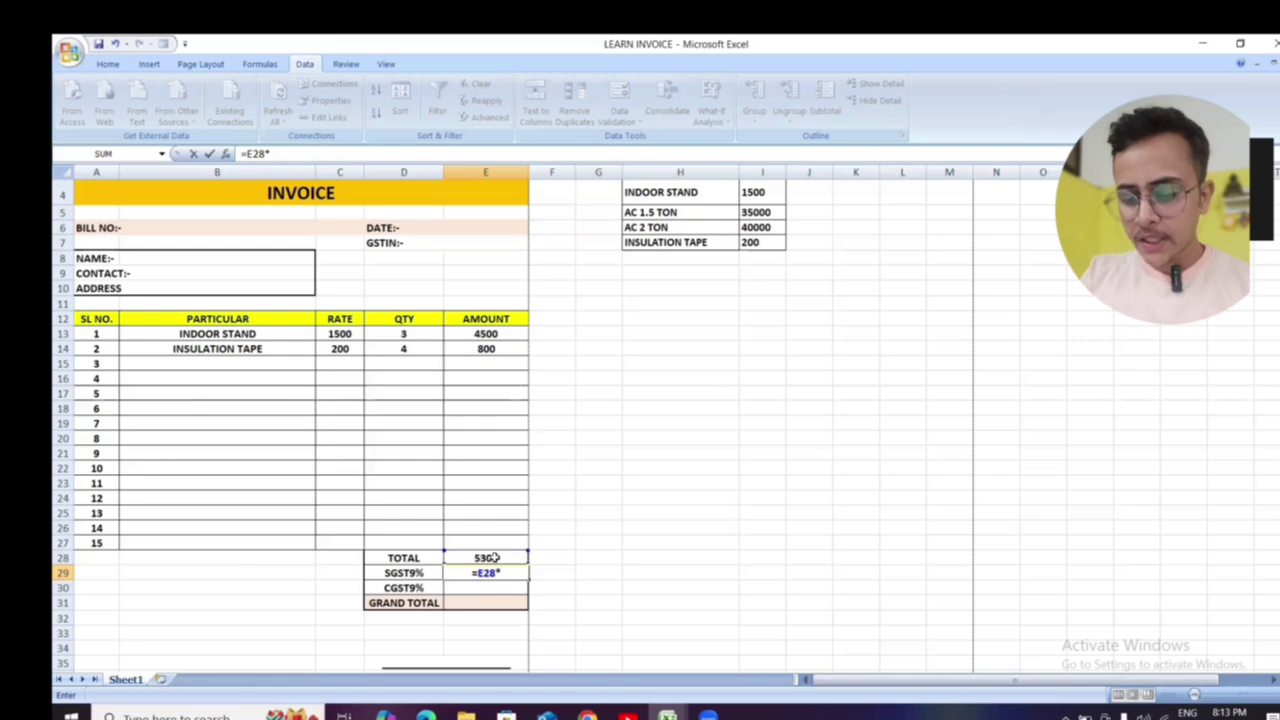
pyautogui.write('9%')
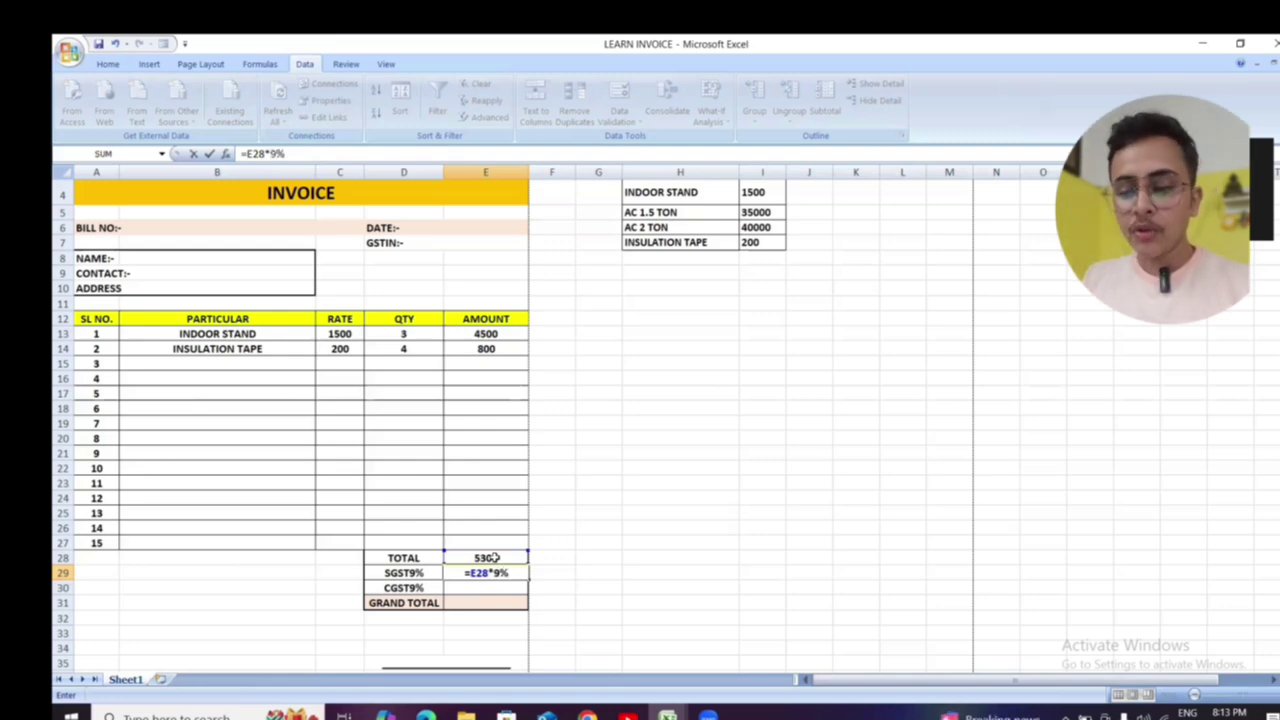
pyautogui.press('Return')
pyautogui.click(500, 571)
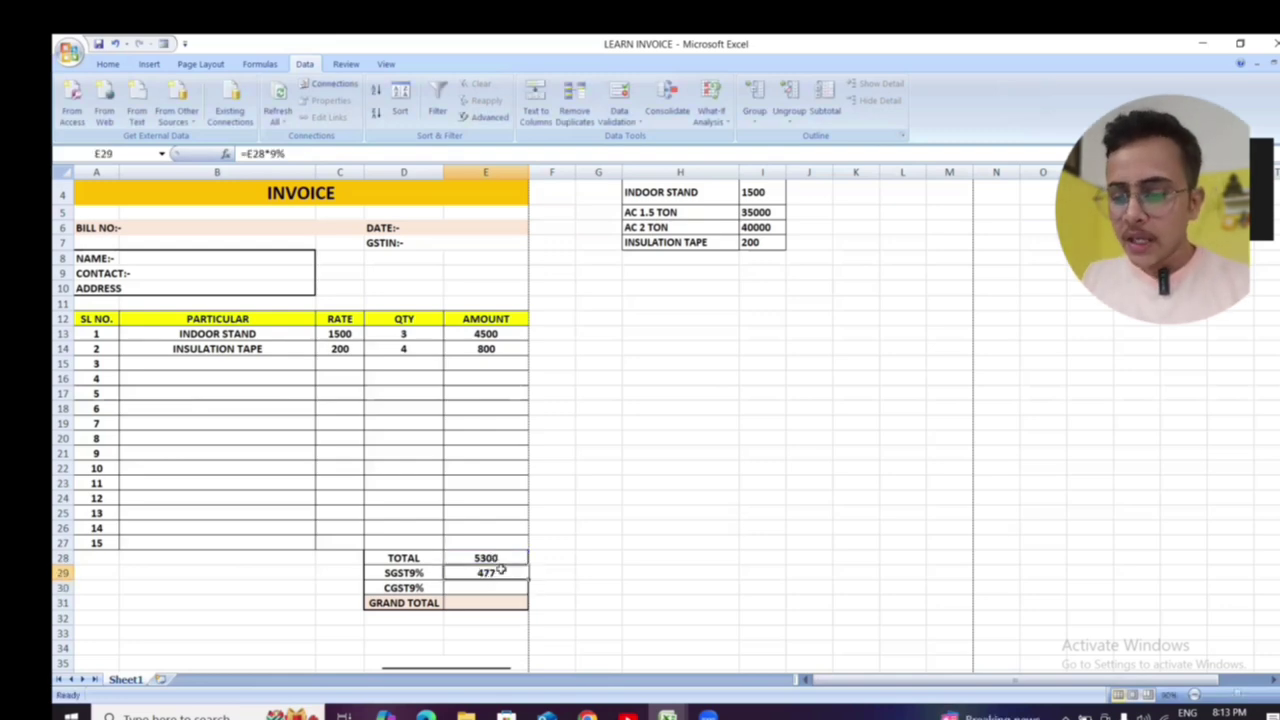
# - Calculate CGST in cell E30 with the formula =E28*9%, and check the TOTAL formula and the quantities
pyautogui.click(500, 589)
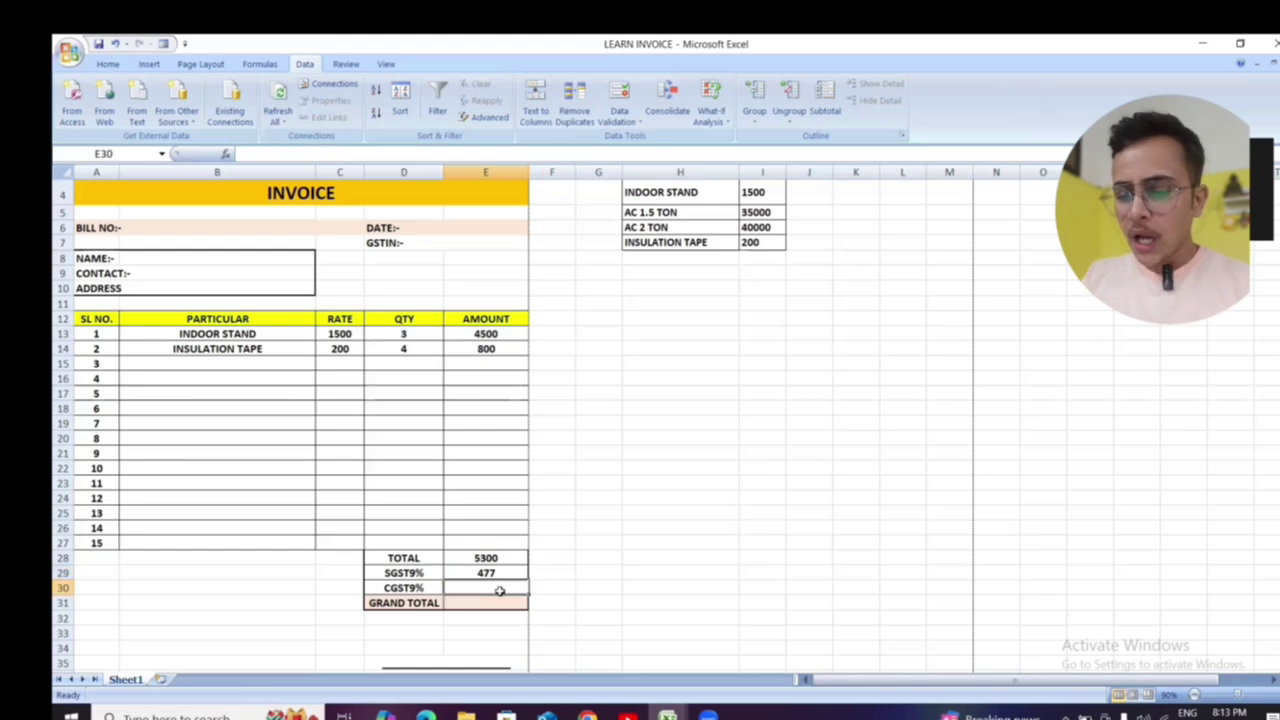
pyautogui.write('=')
pyautogui.click(502, 557)
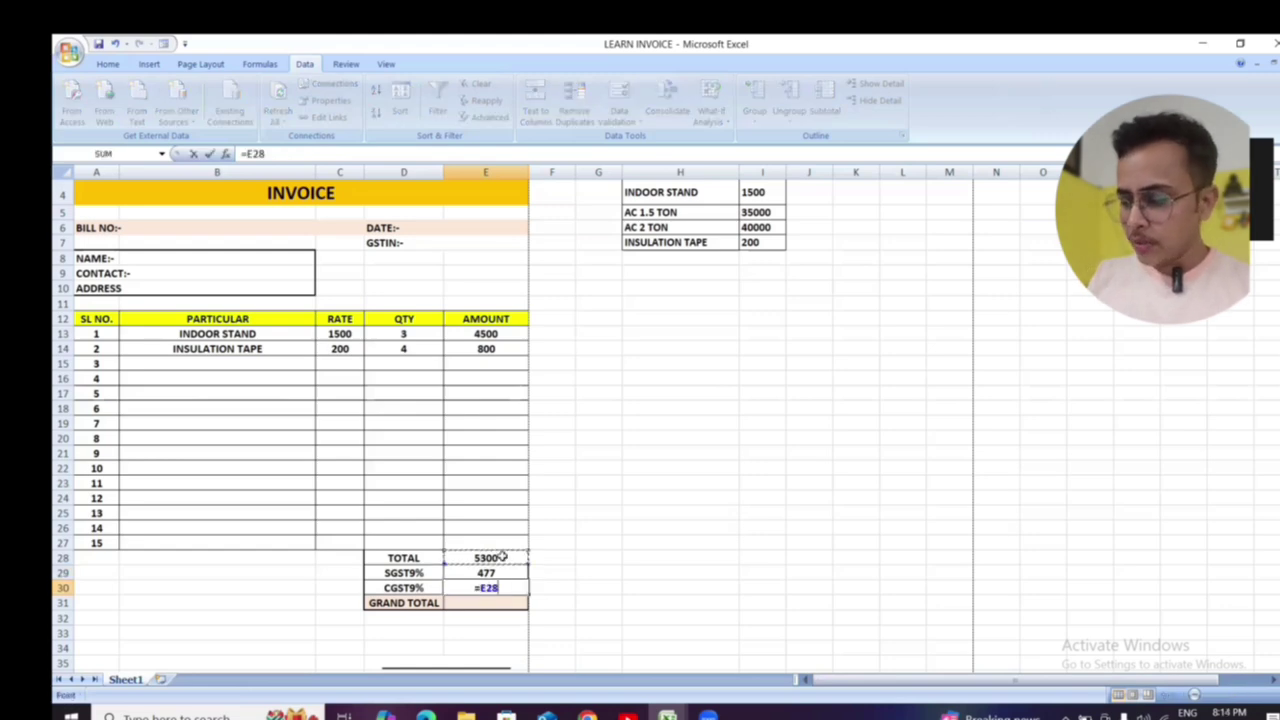
pyautogui.write('*')
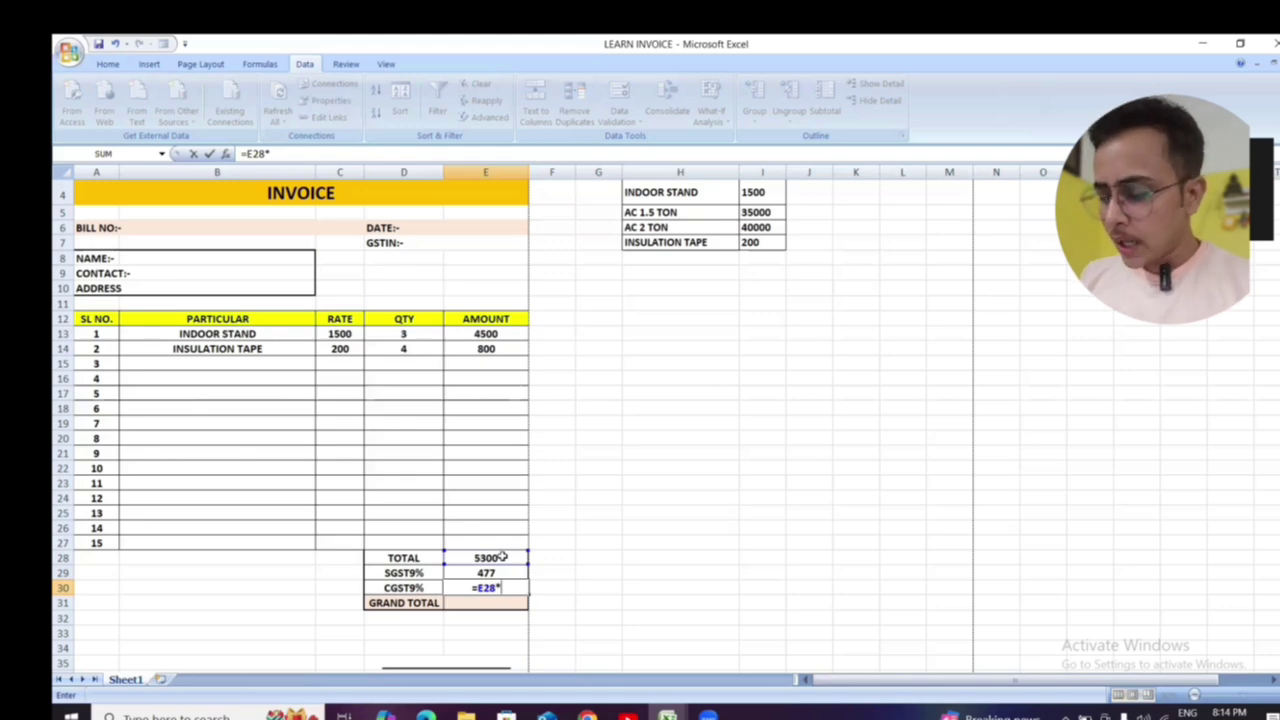
pyautogui.write('9%')
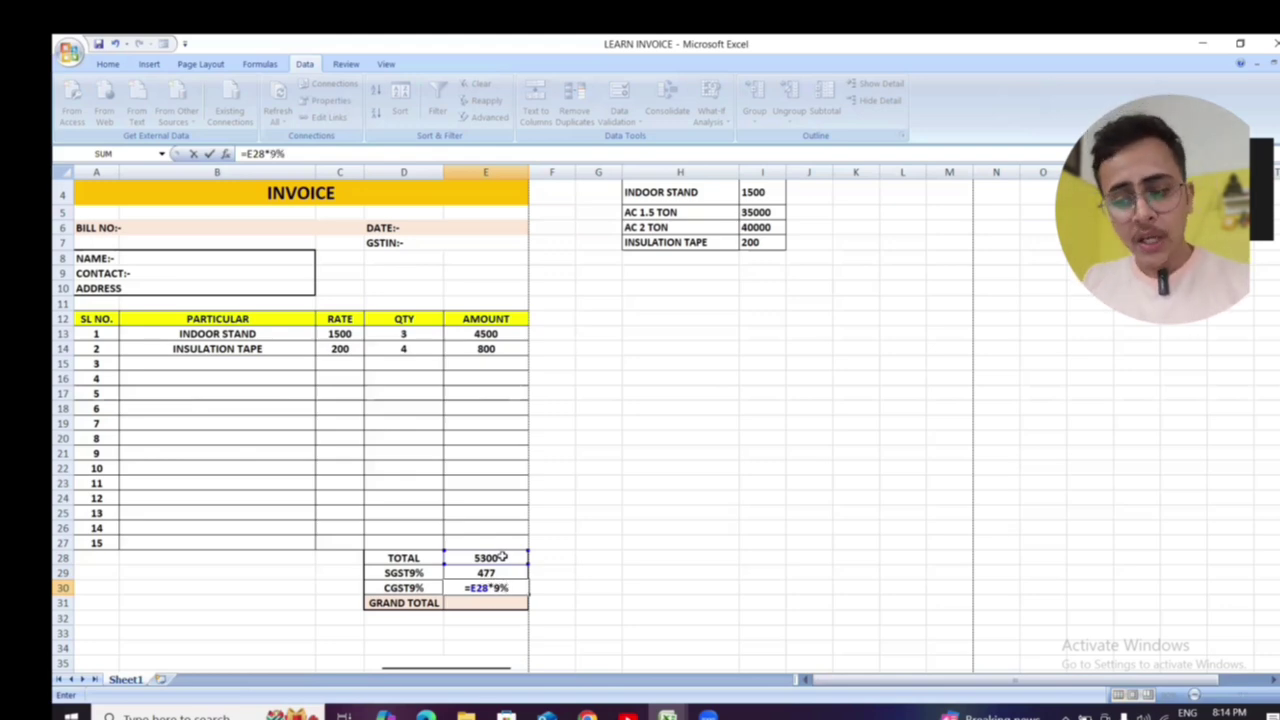
pyautogui.press('Return')
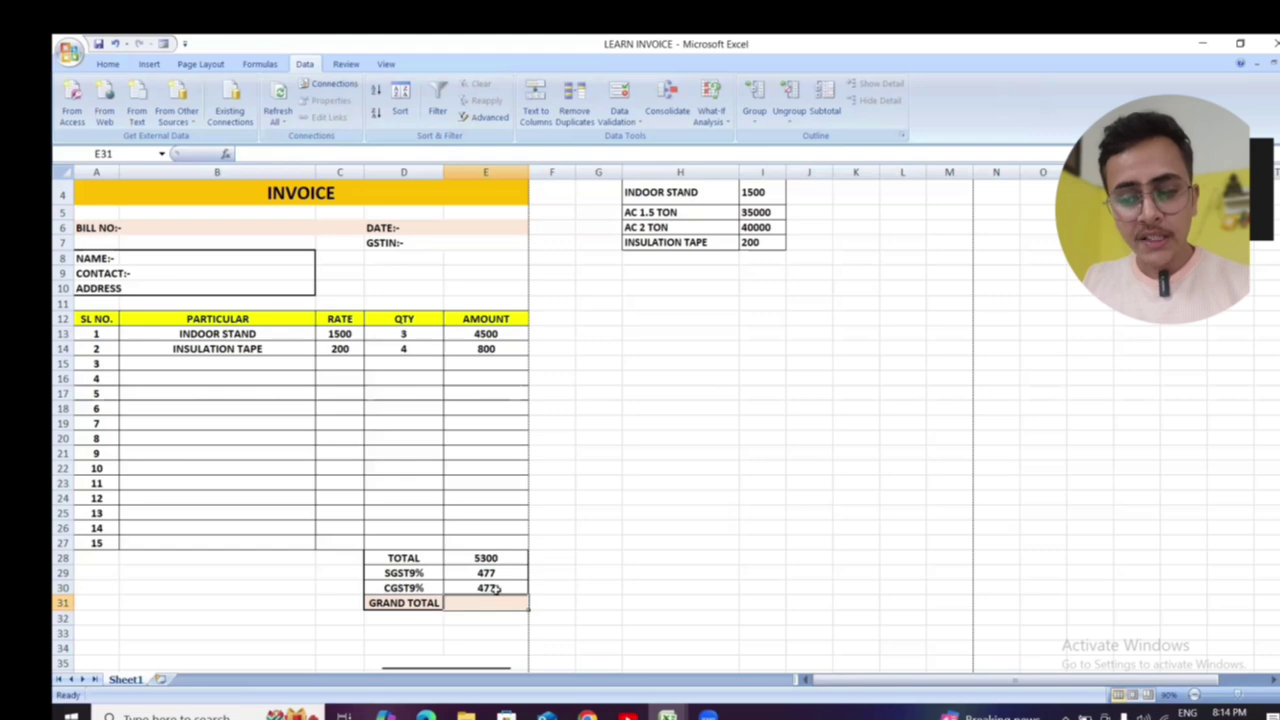
pyautogui.click(502, 557)
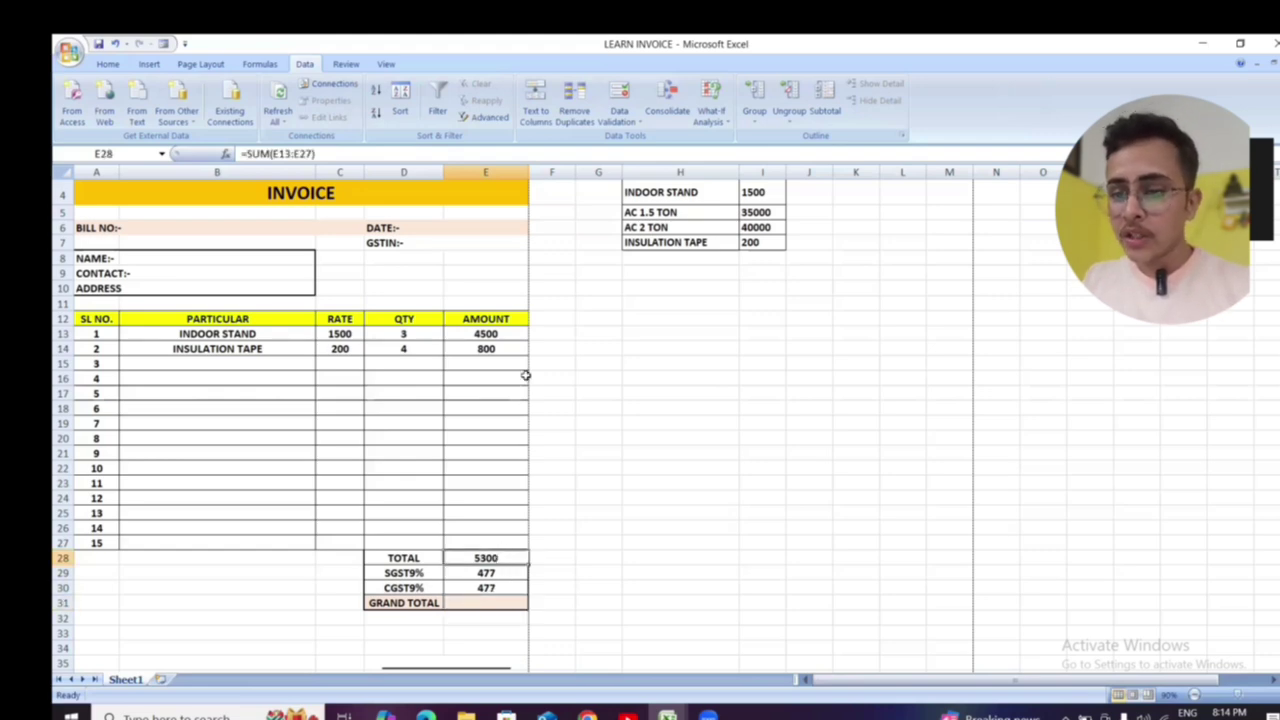
pyautogui.moveTo(418, 333); pyautogui.dragTo(423, 347)
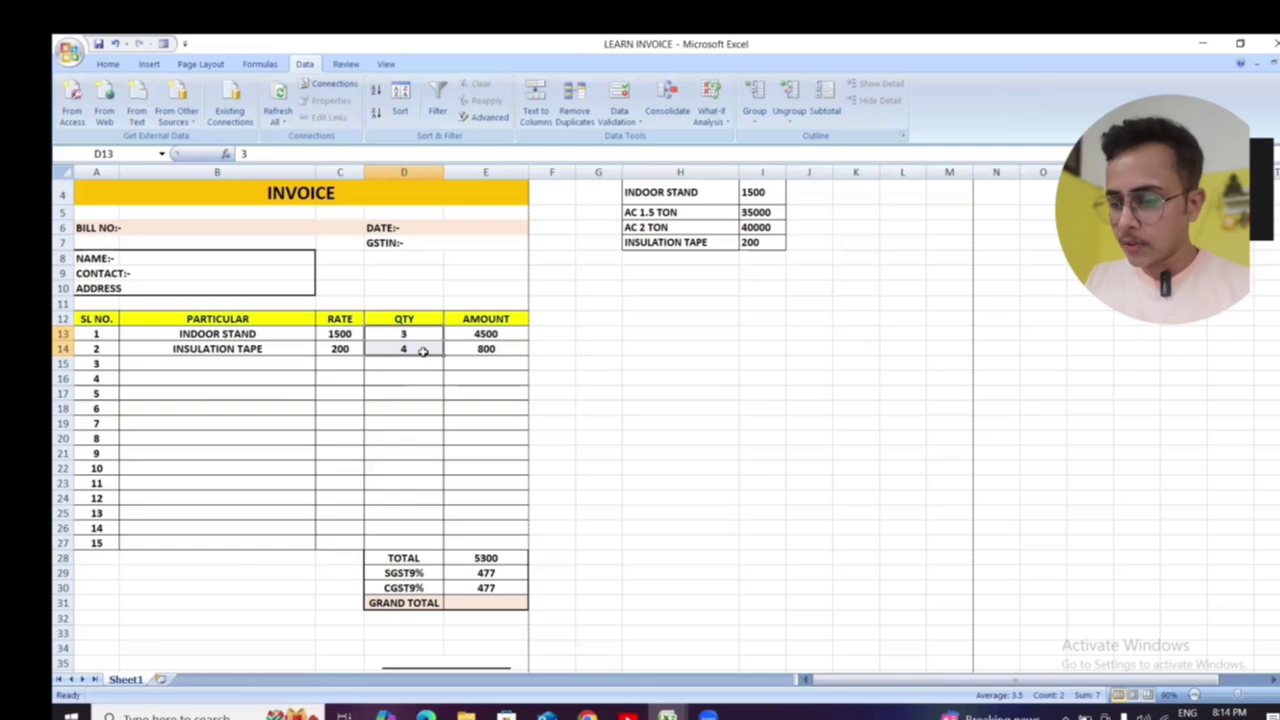
pyautogui.click(741, 571)
# - Sum the total, SGST and CGST in GRAND TOTAL cell E31 with =SUM(E28:E30) and inspect the formula
pyautogui.click(490, 600)
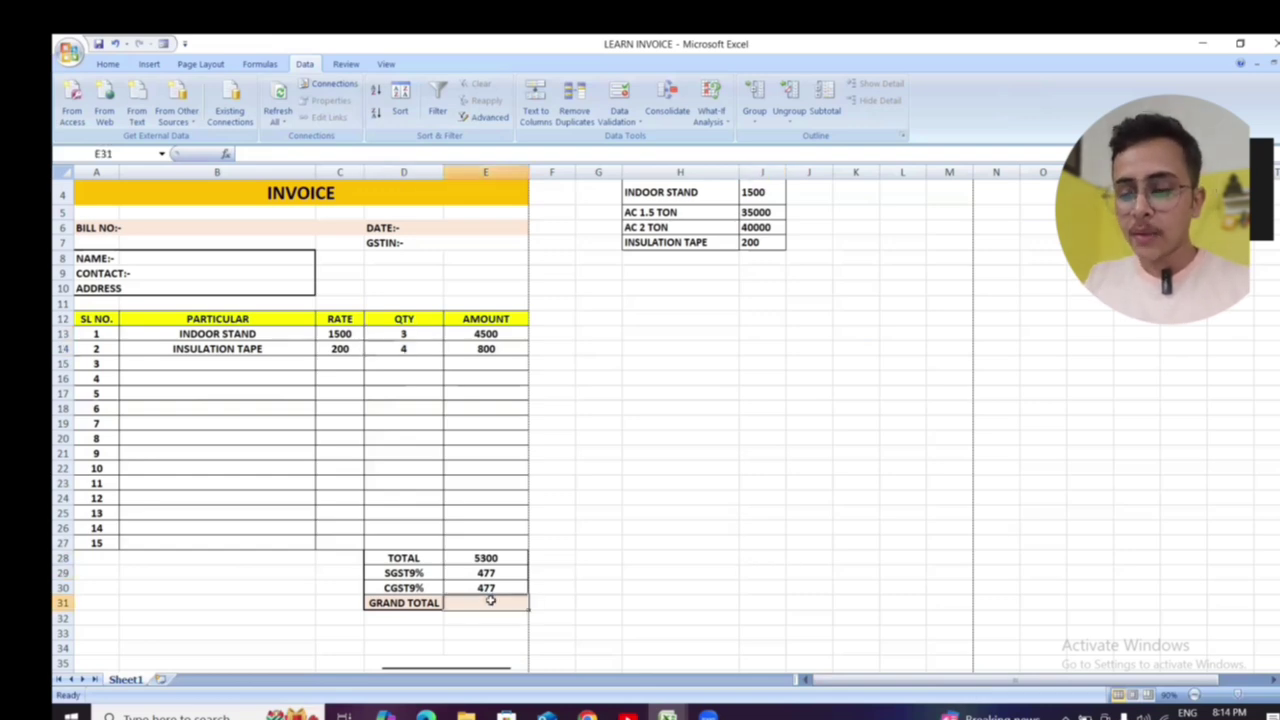
pyautogui.write('=')
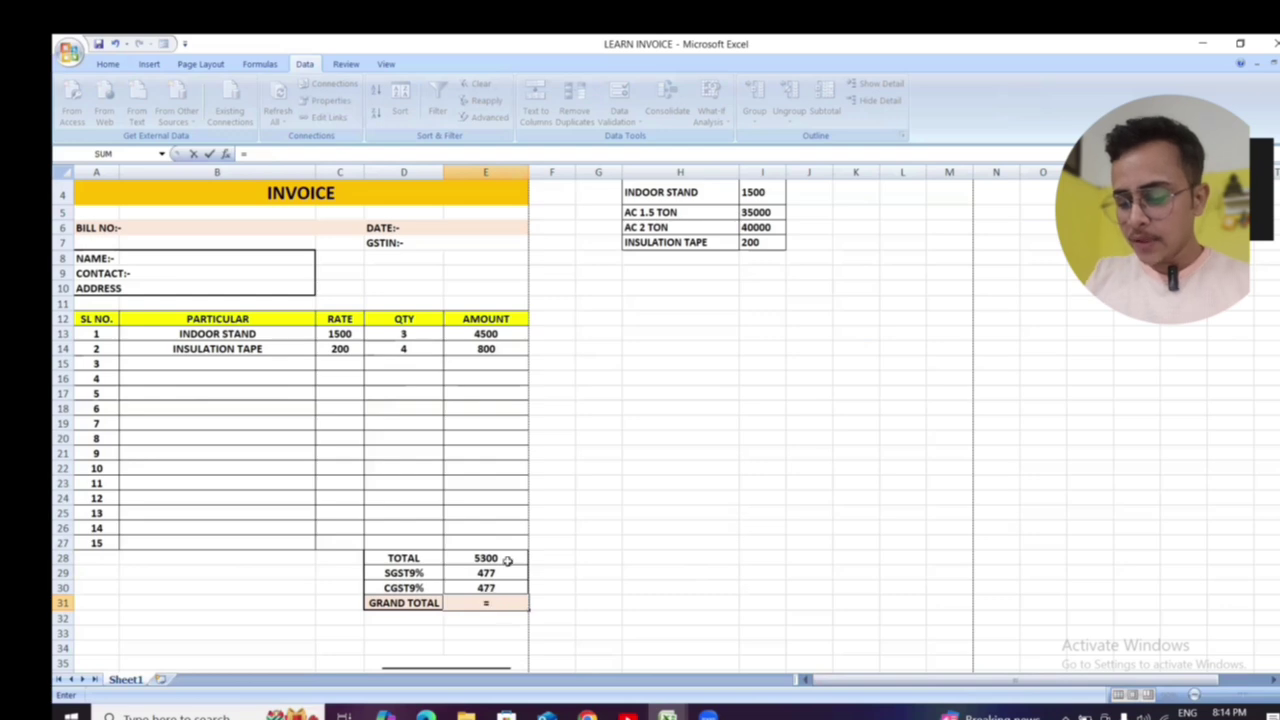
pyautogui.write('SUM')
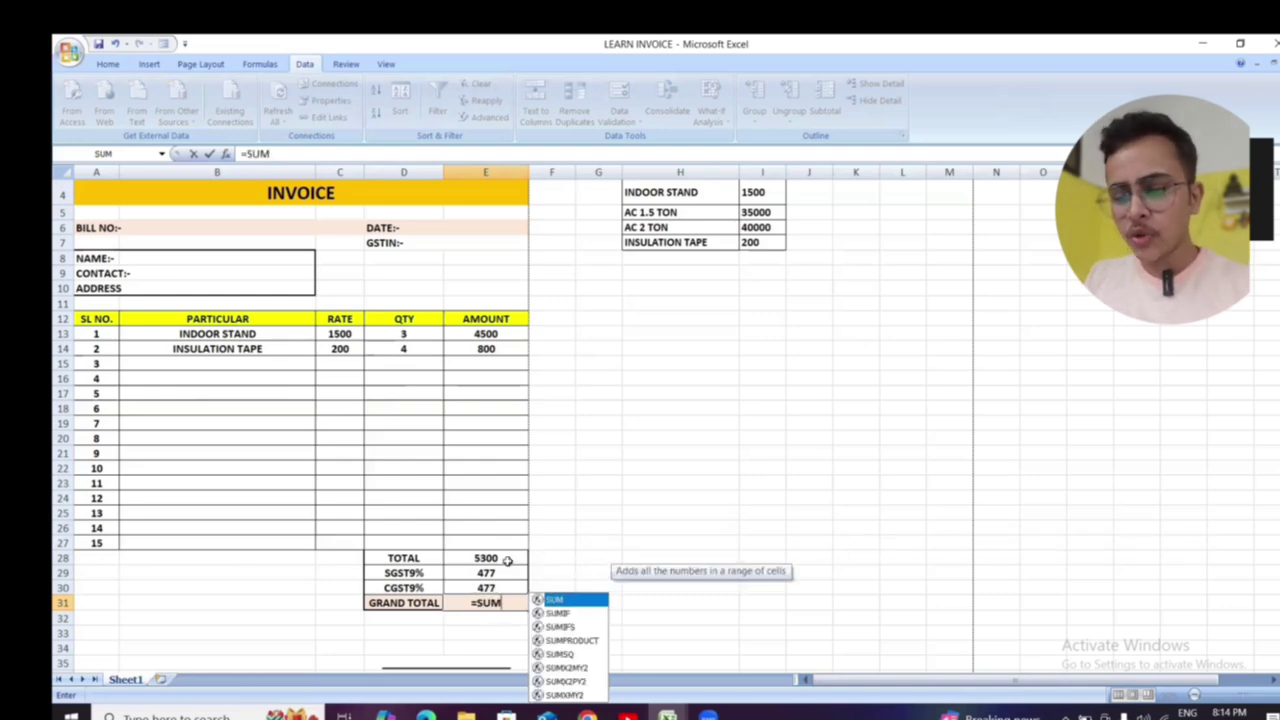
pyautogui.write('(')
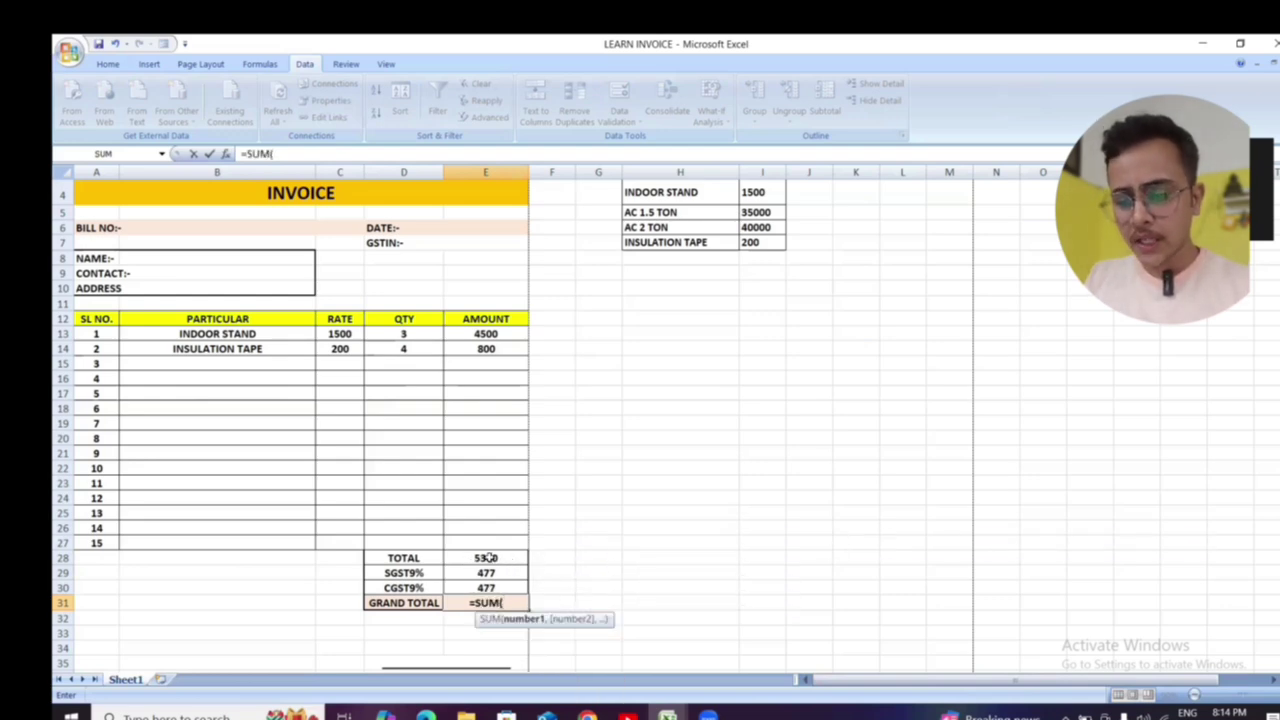
pyautogui.moveTo(483, 557); pyautogui.dragTo(505, 588)
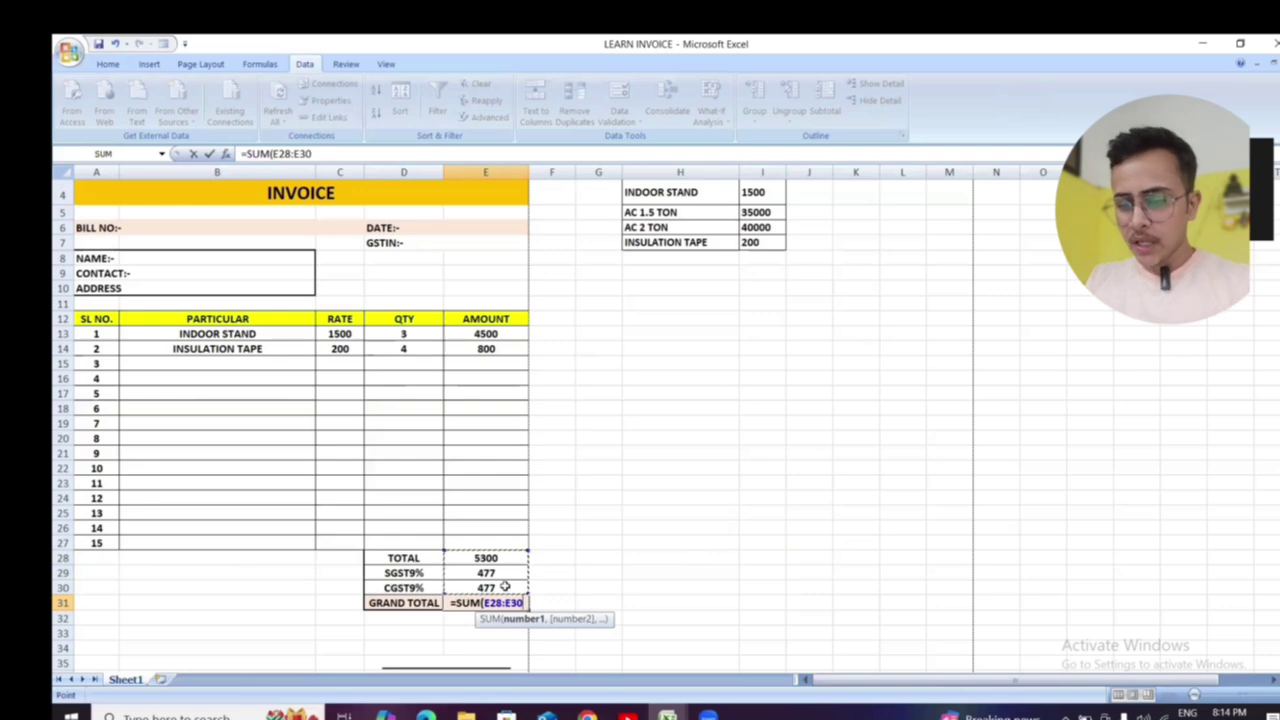
pyautogui.press('Return')
pyautogui.click(632, 567)
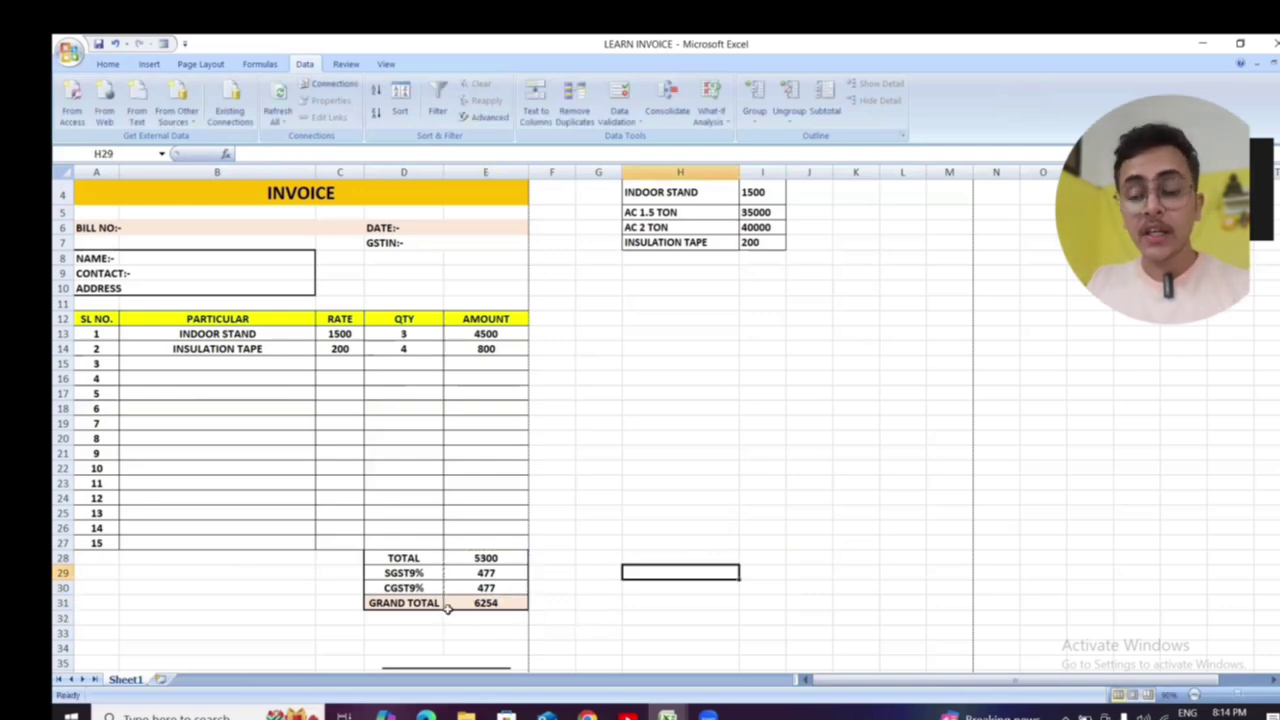
pyautogui.click(483, 607)
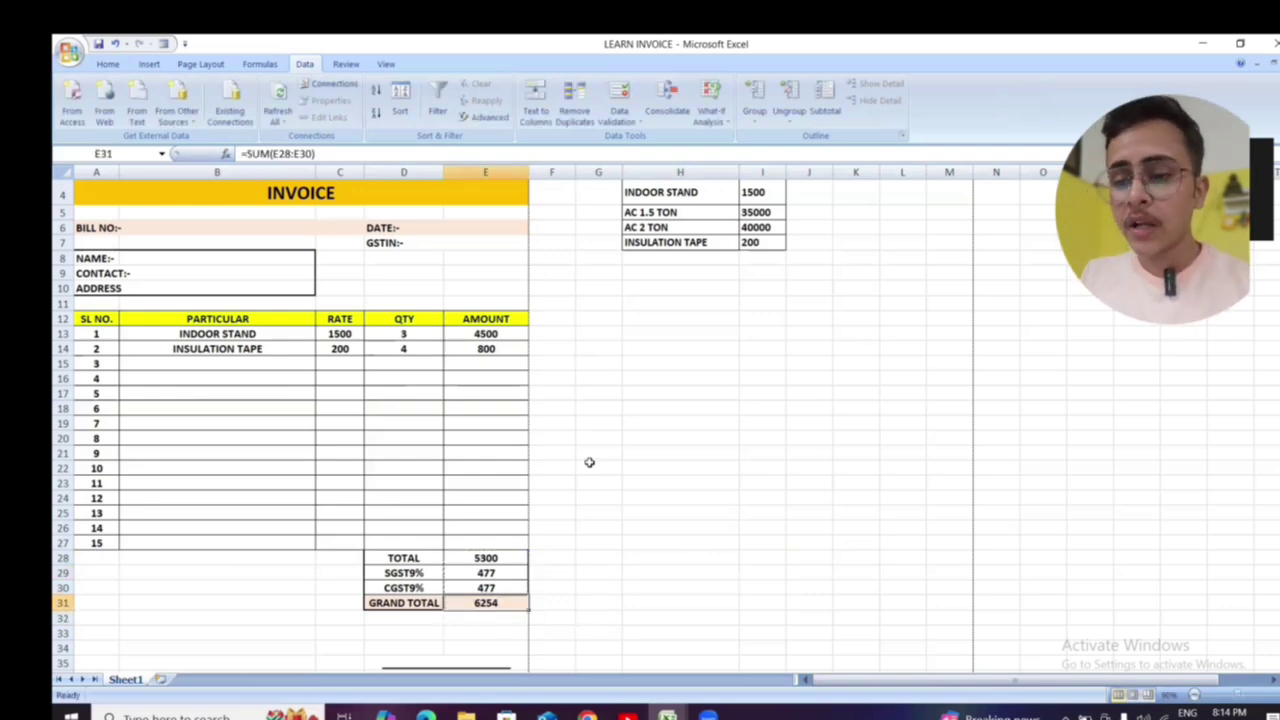
pyautogui.click(594, 373)
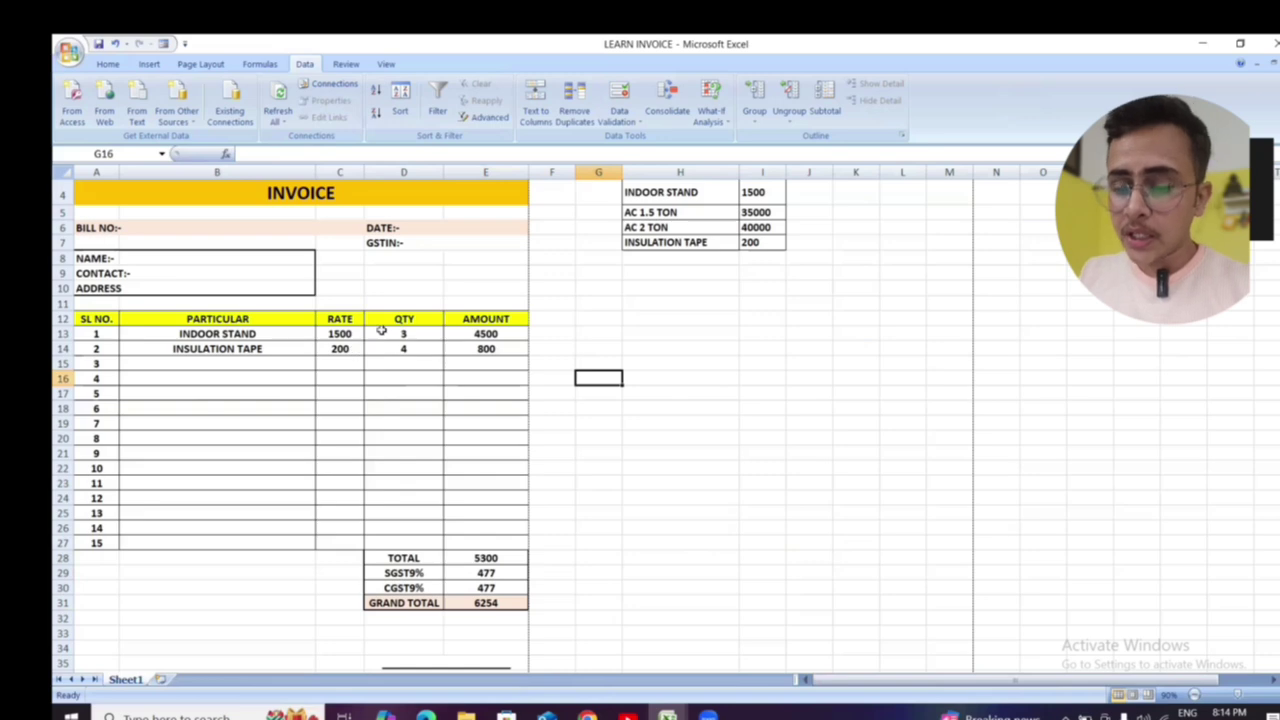
# - Choose AC 2 TON from the product dropdown in cell B15 as the third invoice item
pyautogui.click(626, 378)
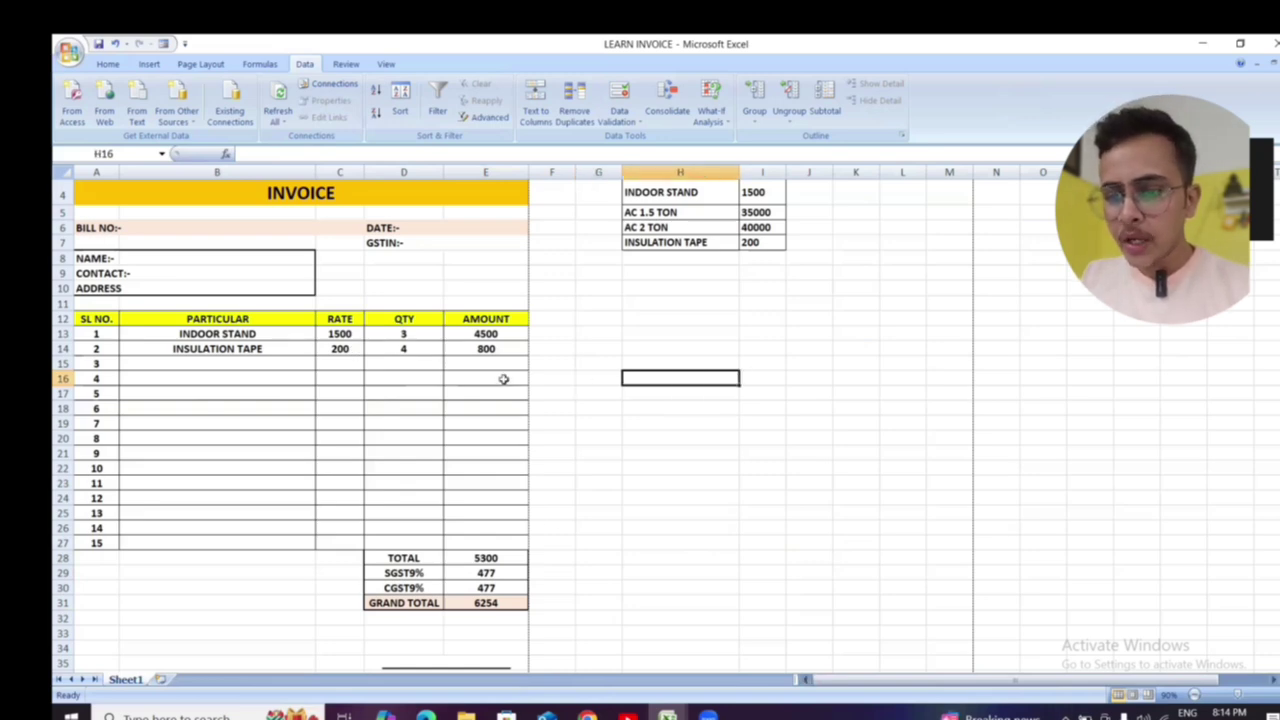
pyautogui.click(188, 363)
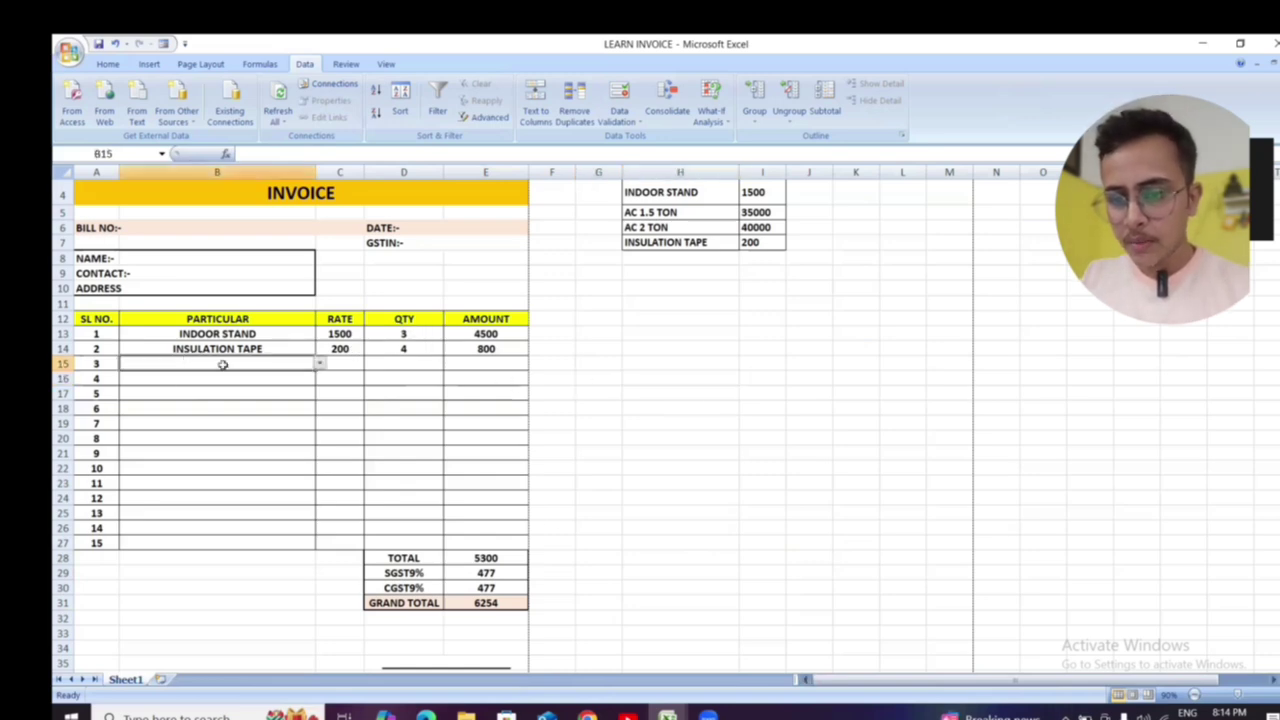
pyautogui.click(318, 364)
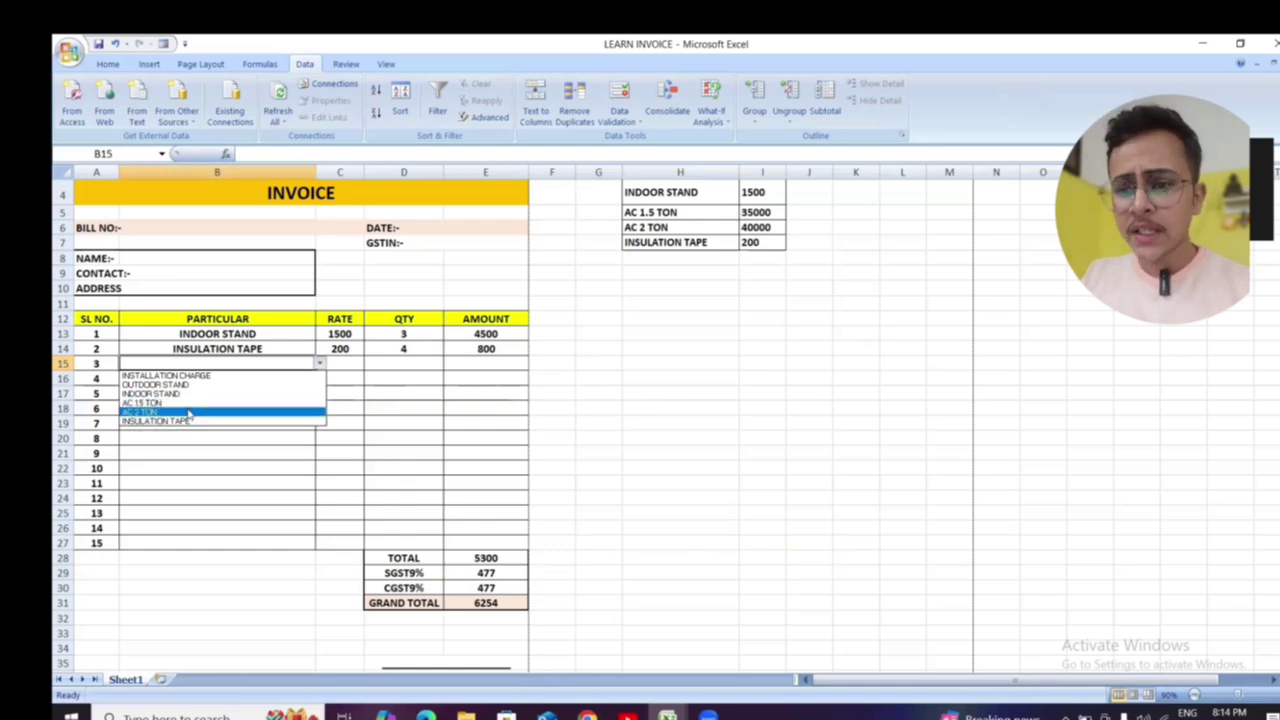
pyautogui.click(187, 416)
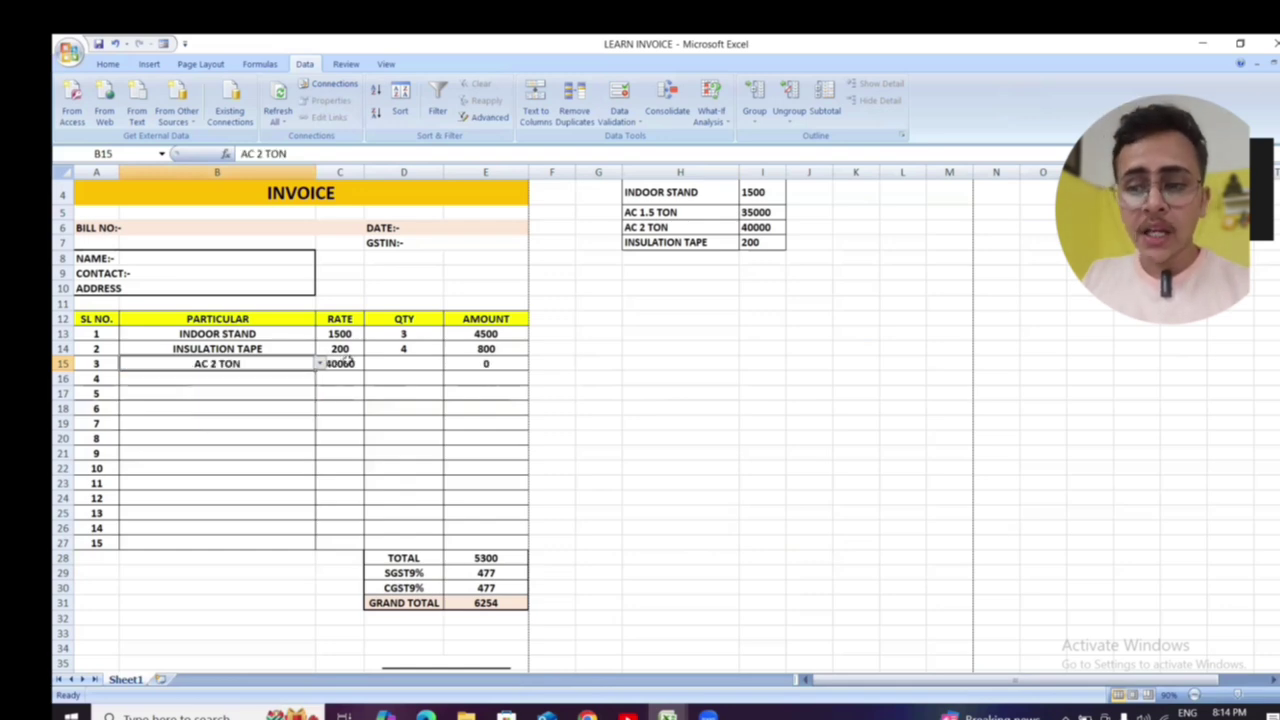
# - Set the AC 2 TON quantity in D15 to 1 and check its Amount, TOTAL, SGST, CGST and GRAND TOTAL cells
pyautogui.click(483, 363)
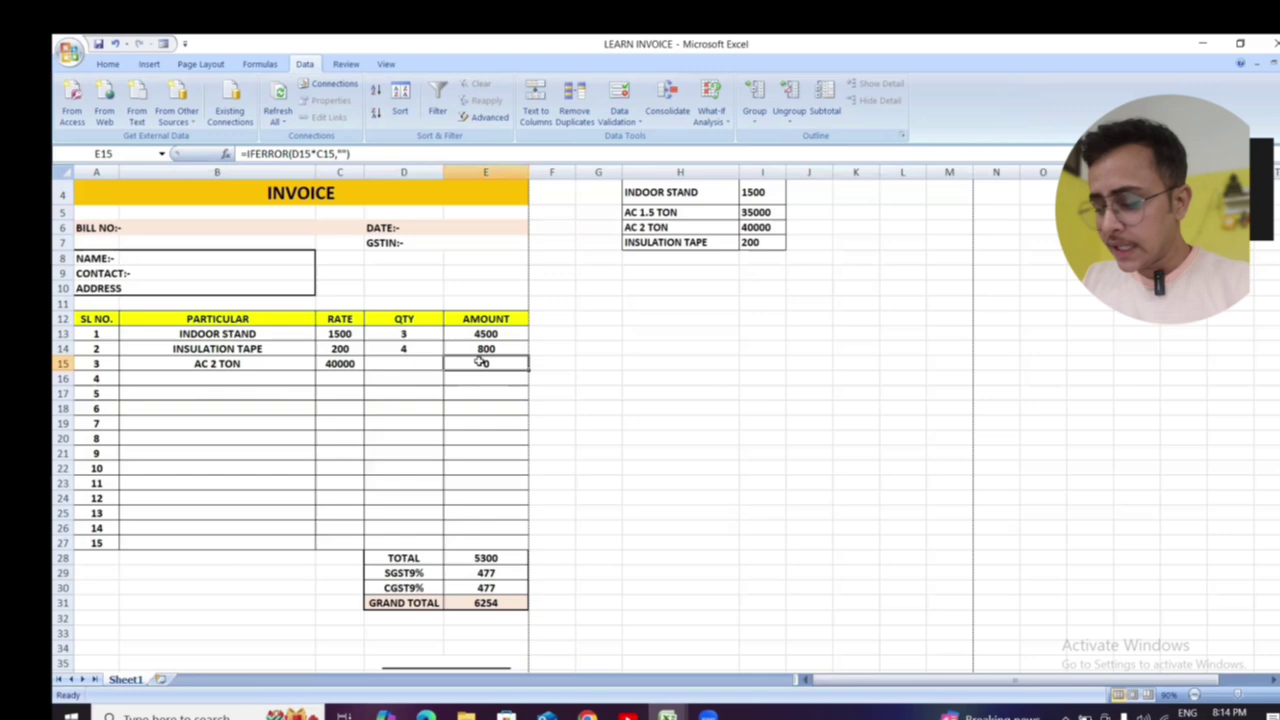
pyautogui.click(413, 364)
pyautogui.write('1')
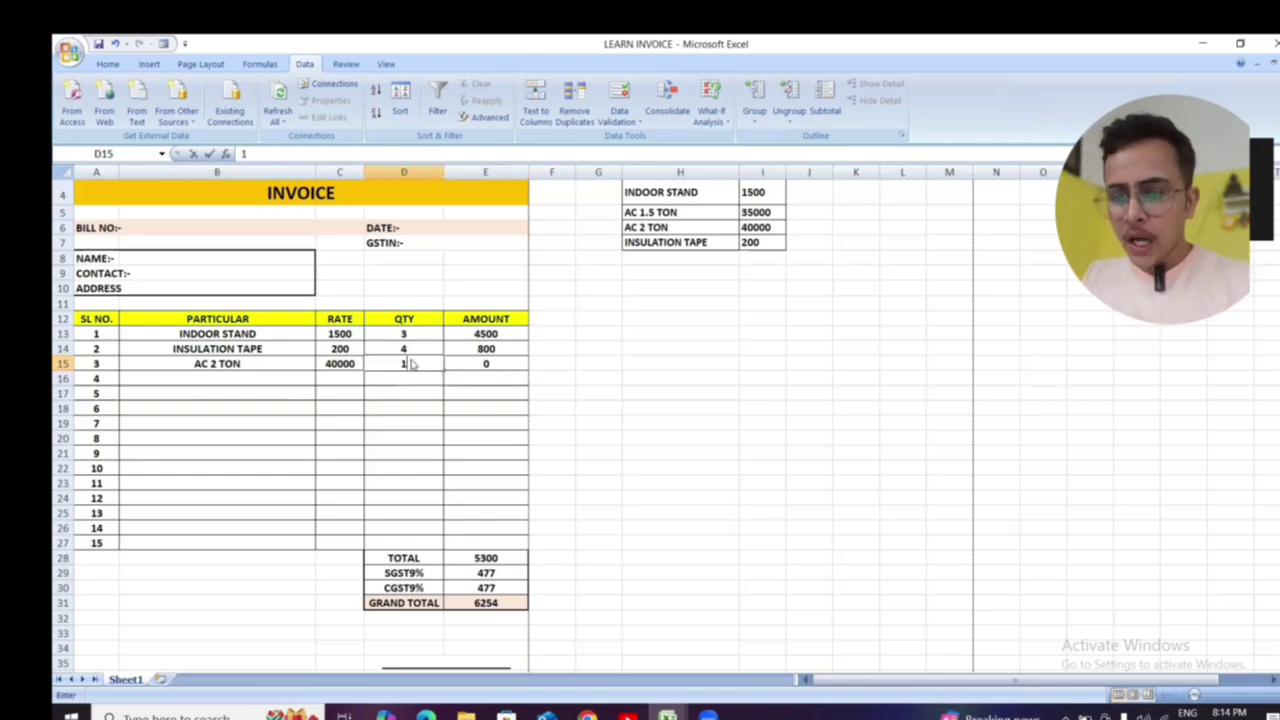
pyautogui.click(570, 378)
pyautogui.click(507, 363)
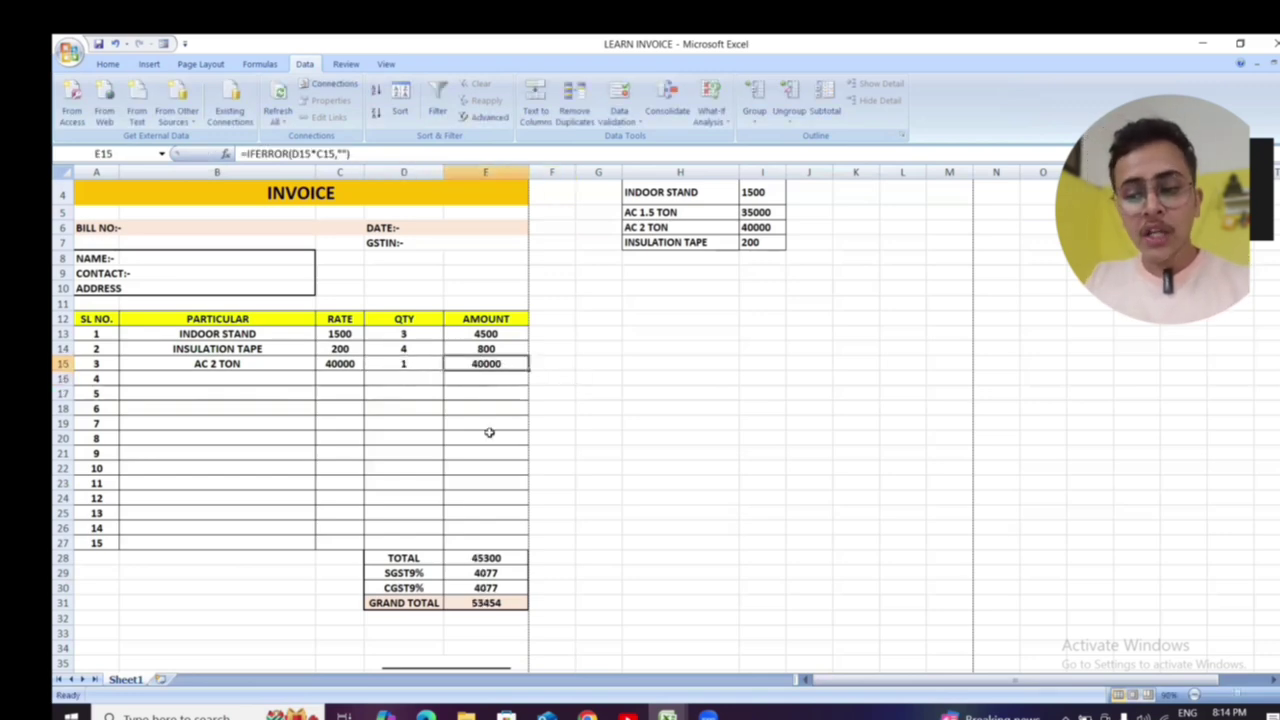
pyautogui.click(507, 556)
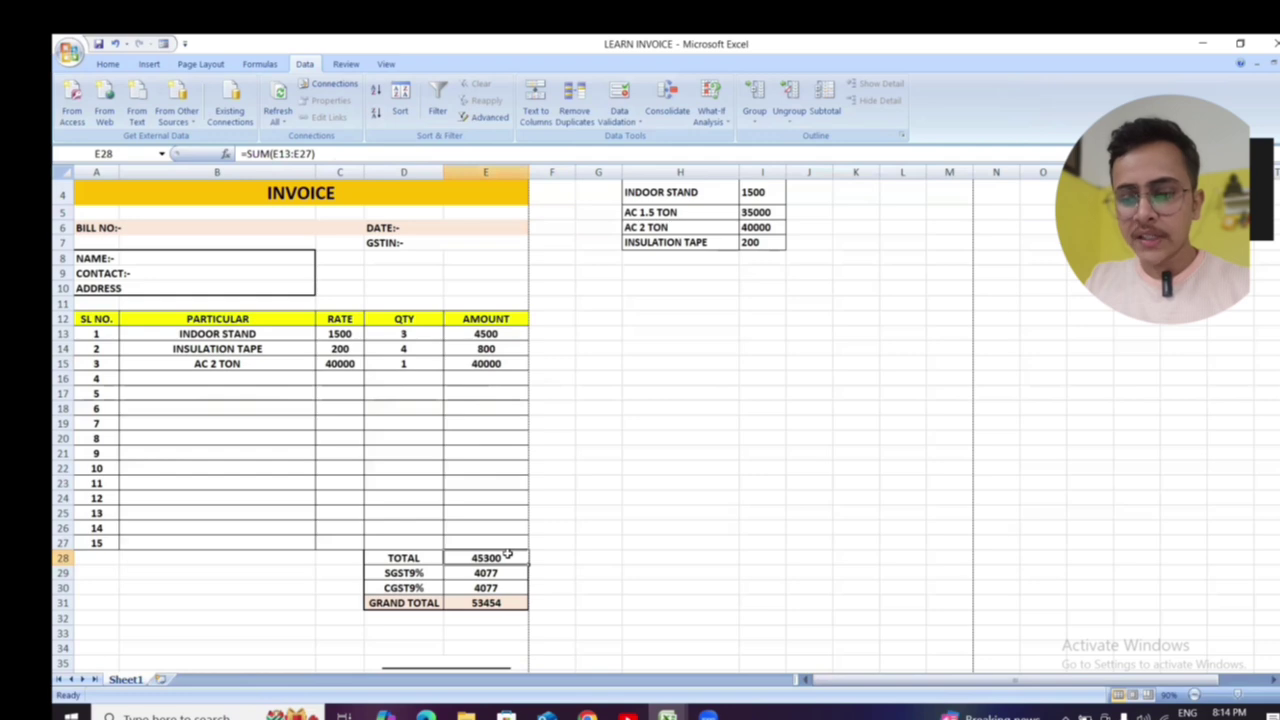
pyautogui.click(490, 573)
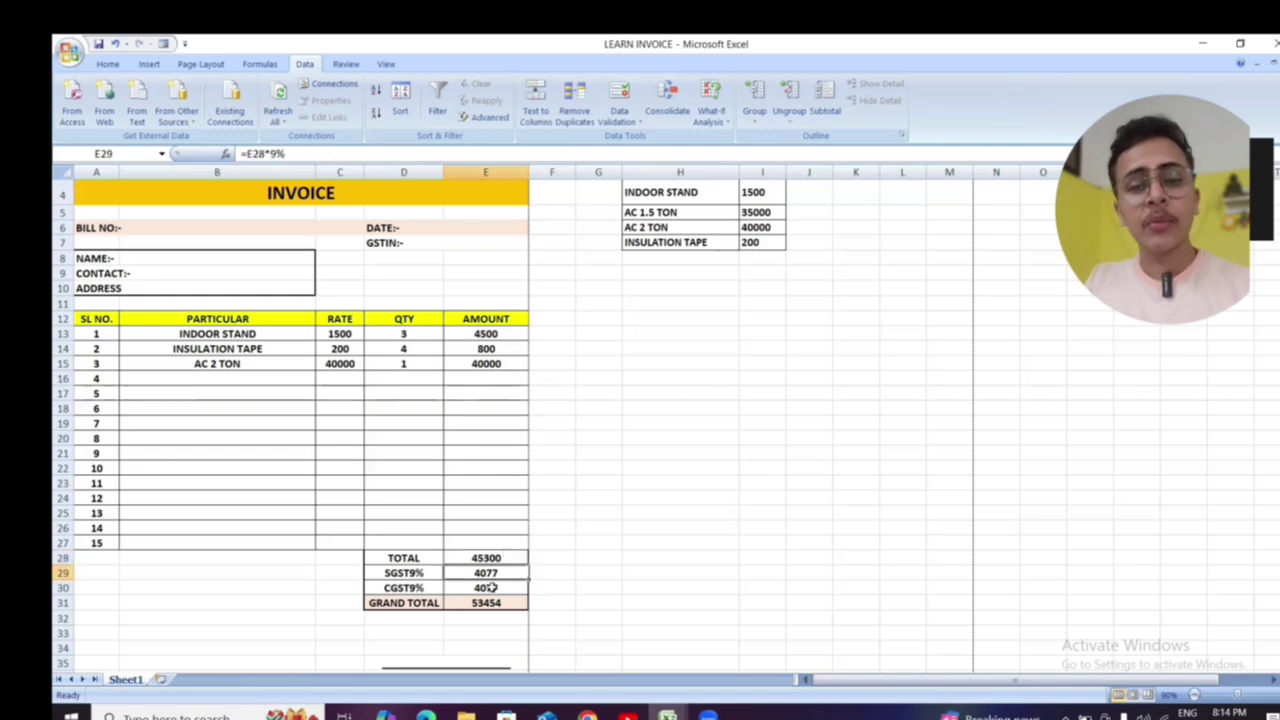
pyautogui.click(488, 588)
pyautogui.click(488, 603)
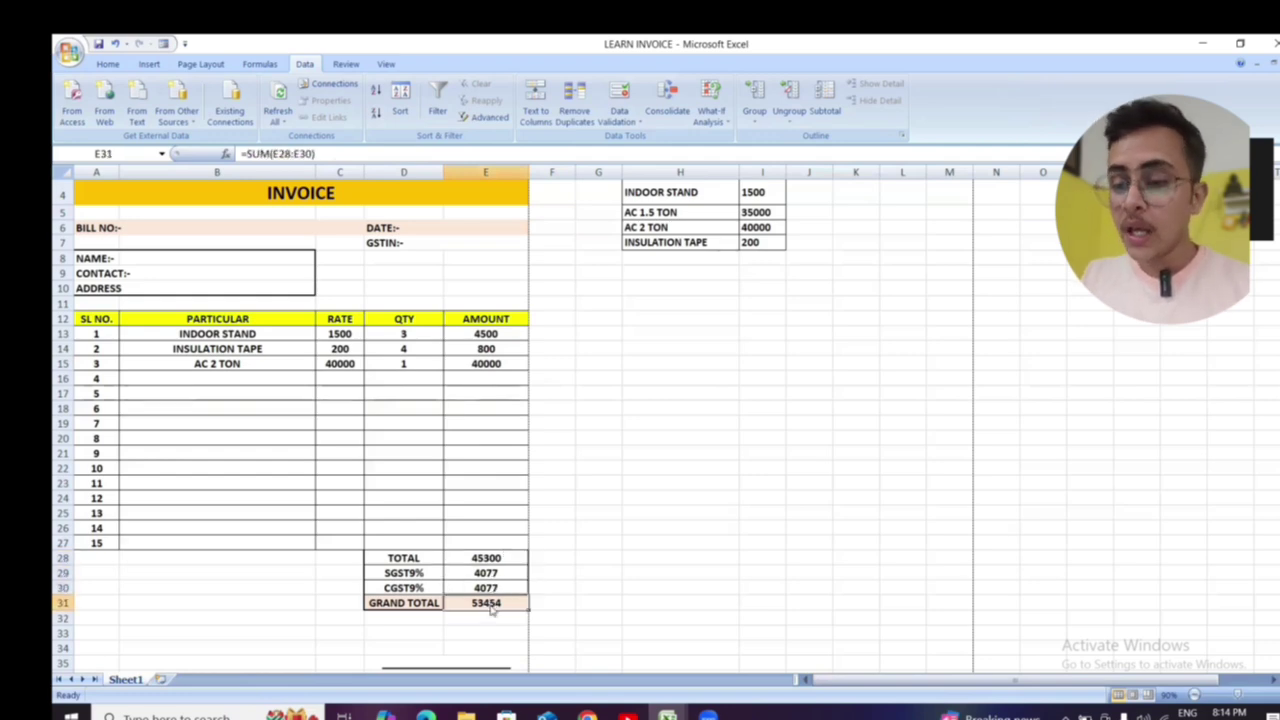
pyautogui.click(617, 502)
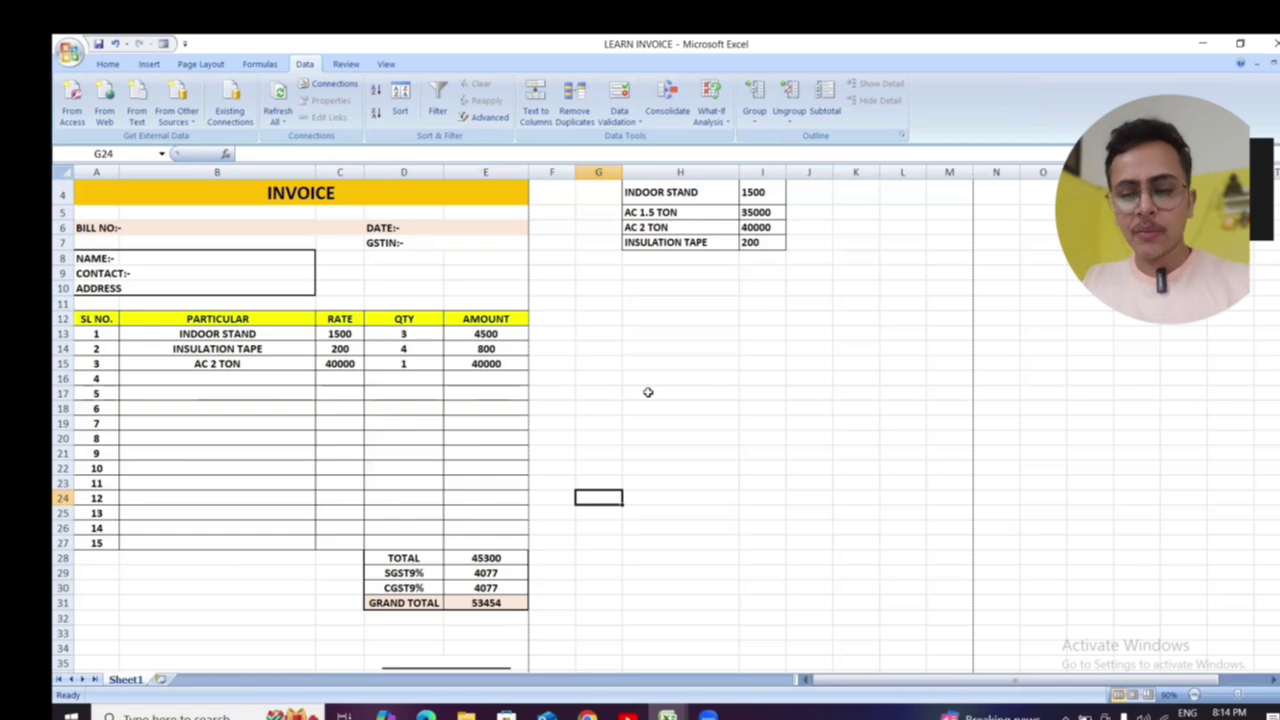
# - Change the INDOOR STAND quantity in D13 to 1 and check the TOTAL, SGST, CGST and GRAND TOTAL cells
pyautogui.click(242, 408)
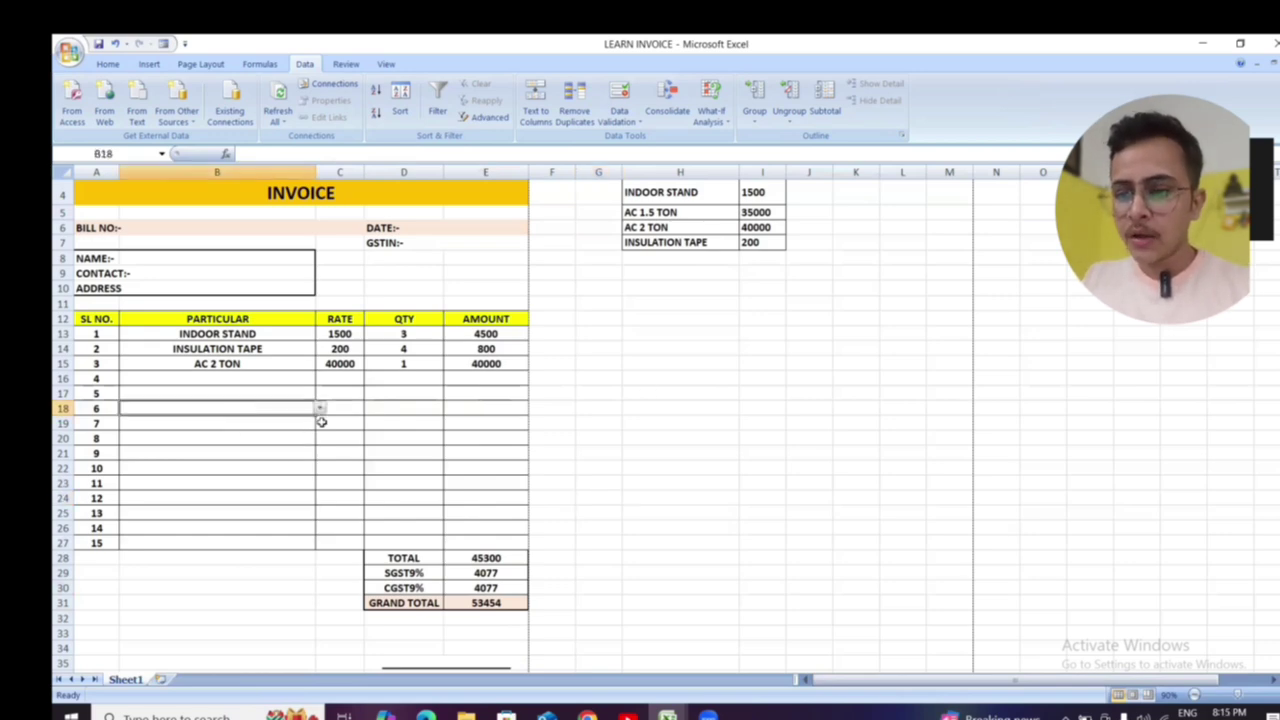
pyautogui.doubleClick(412, 334)
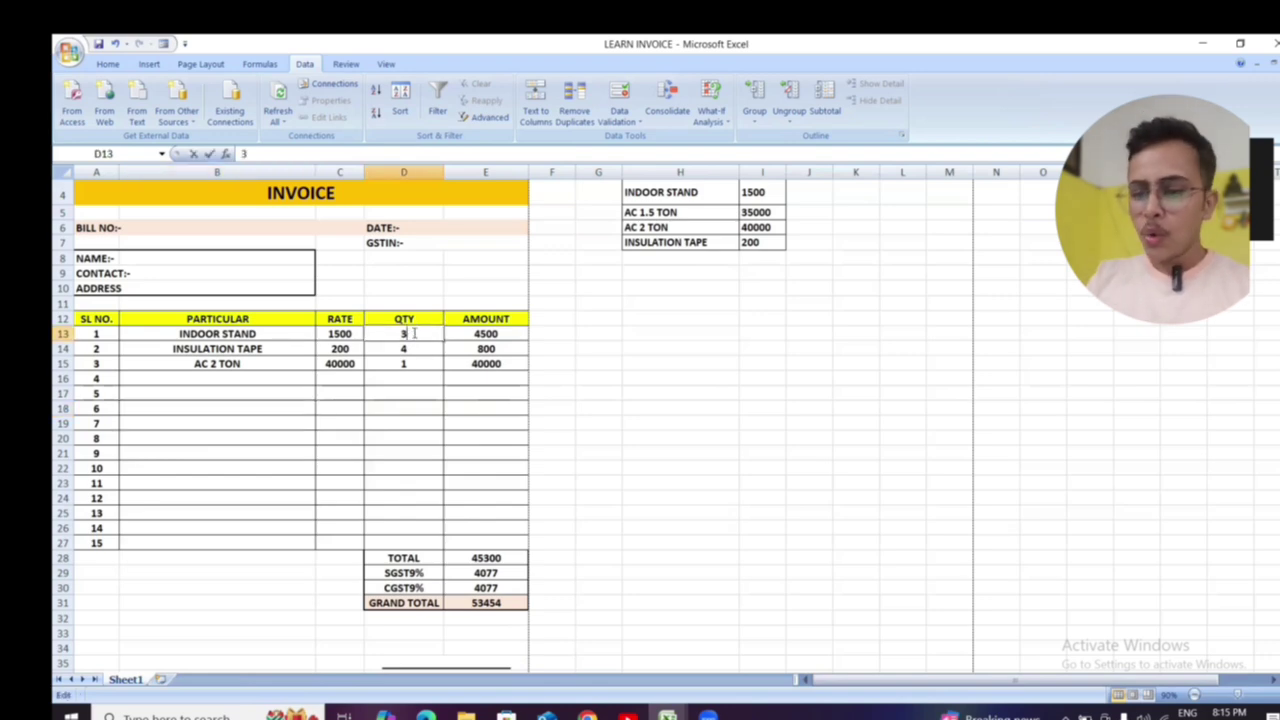
pyautogui.press('BackSpace')
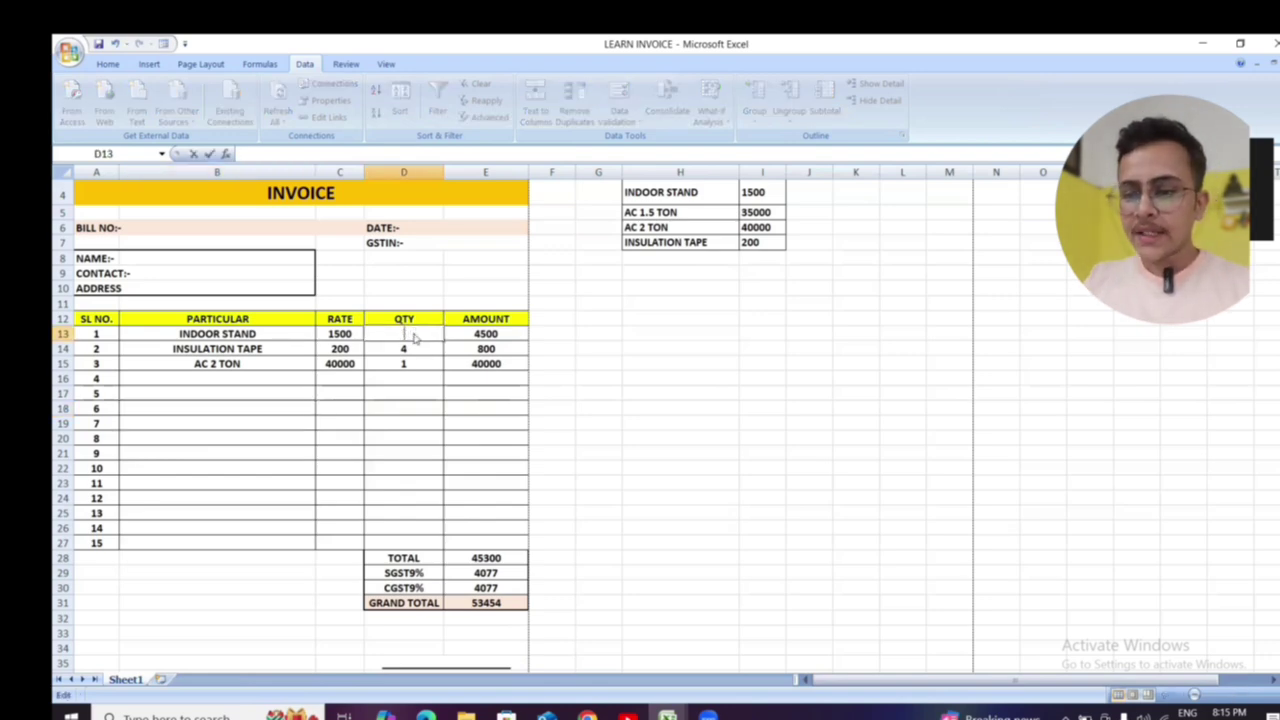
pyautogui.click(486, 436)
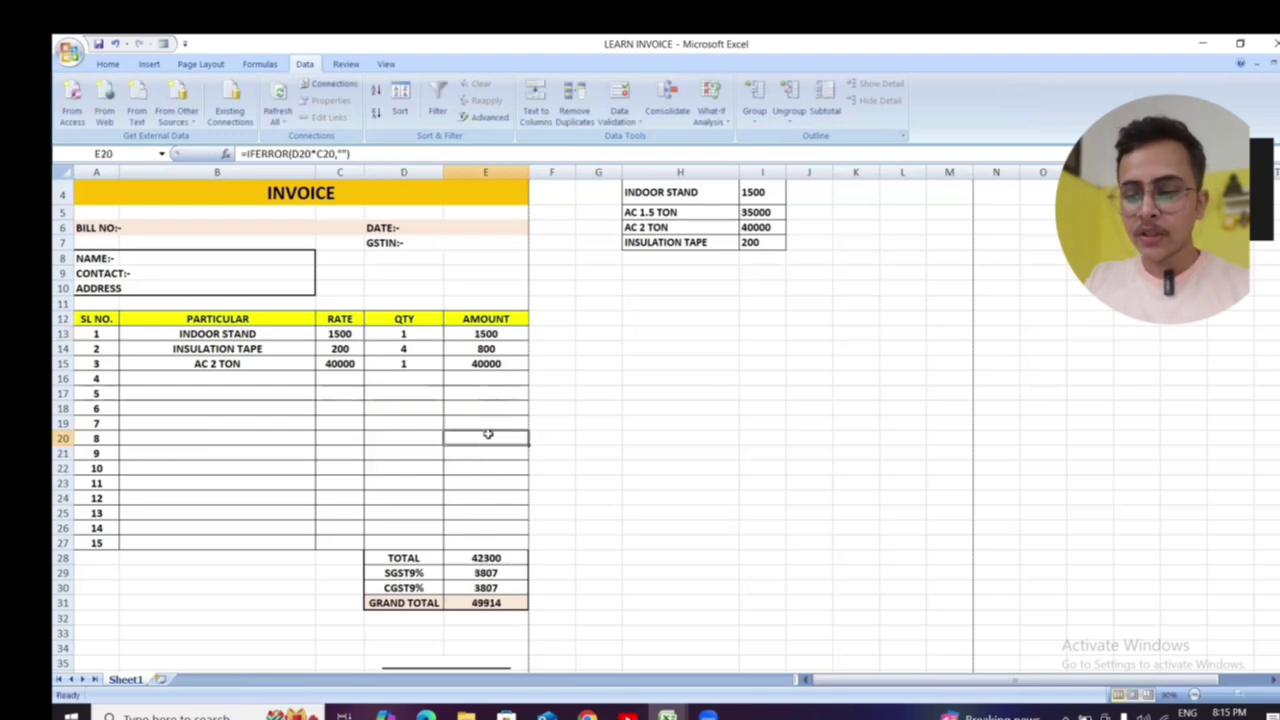
pyautogui.click(494, 559)
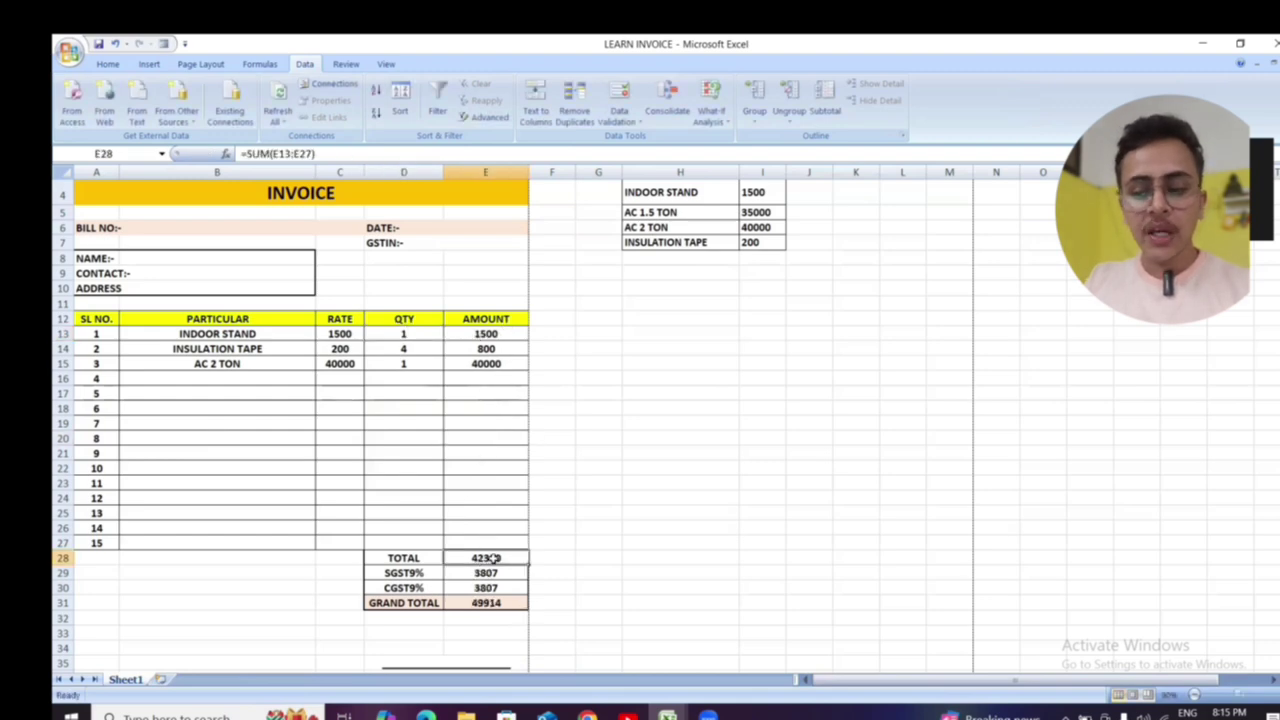
pyautogui.click(507, 589)
pyautogui.click(501, 572)
pyautogui.click(489, 587)
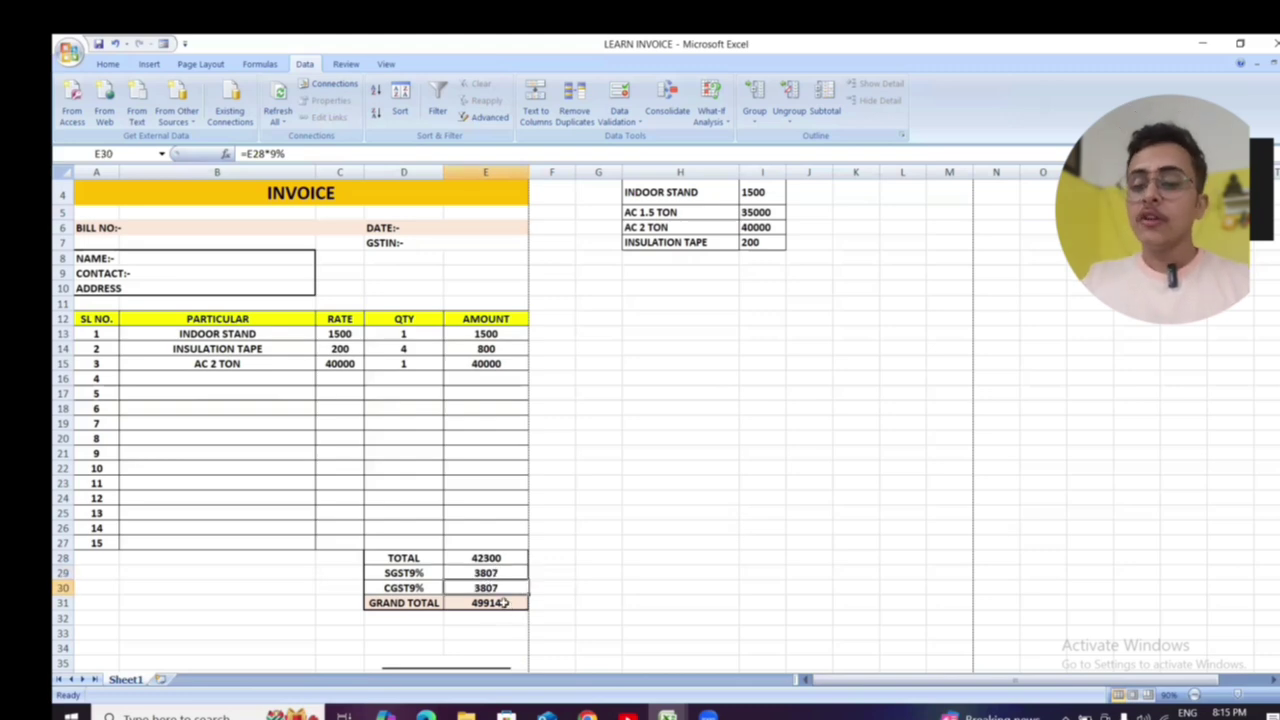
pyautogui.click(503, 603)
pyautogui.click(651, 421)
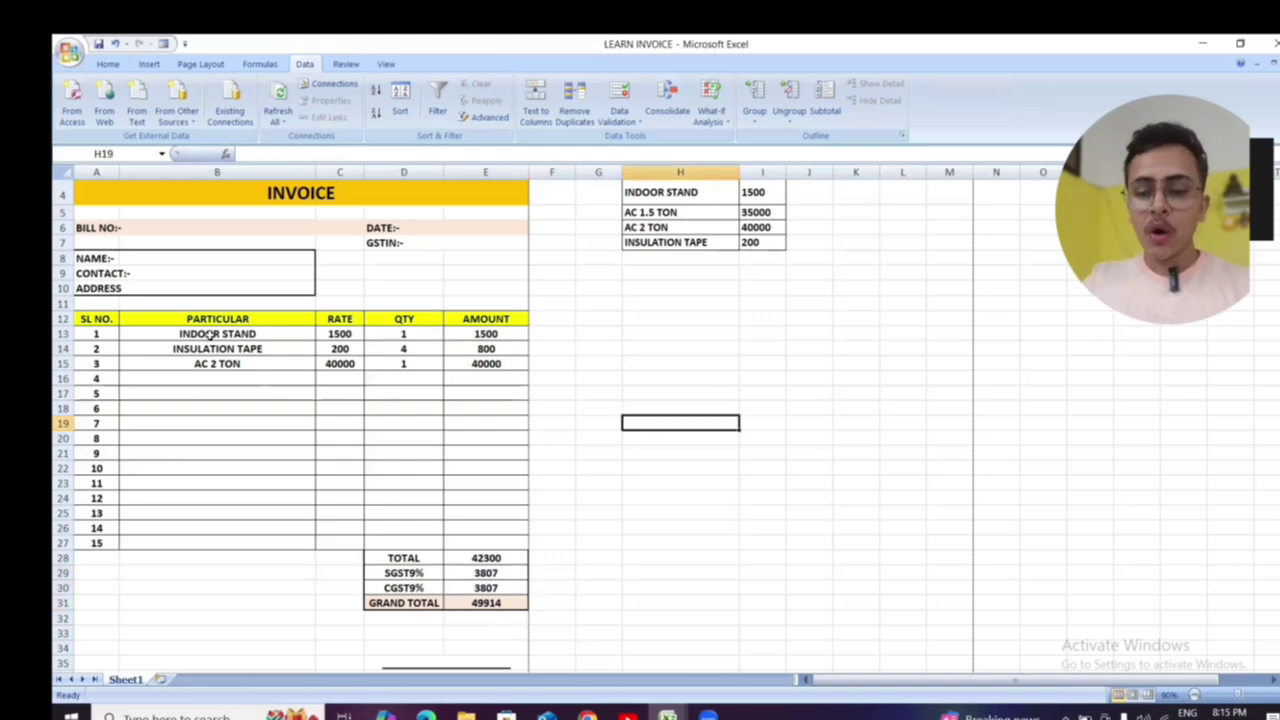
# - Review the finished invoice, examining the Particular column, the rate formula in C14, the product table and the overall layout
pyautogui.moveTo(212, 334); pyautogui.dragTo(194, 546)
pyautogui.click(347, 352)
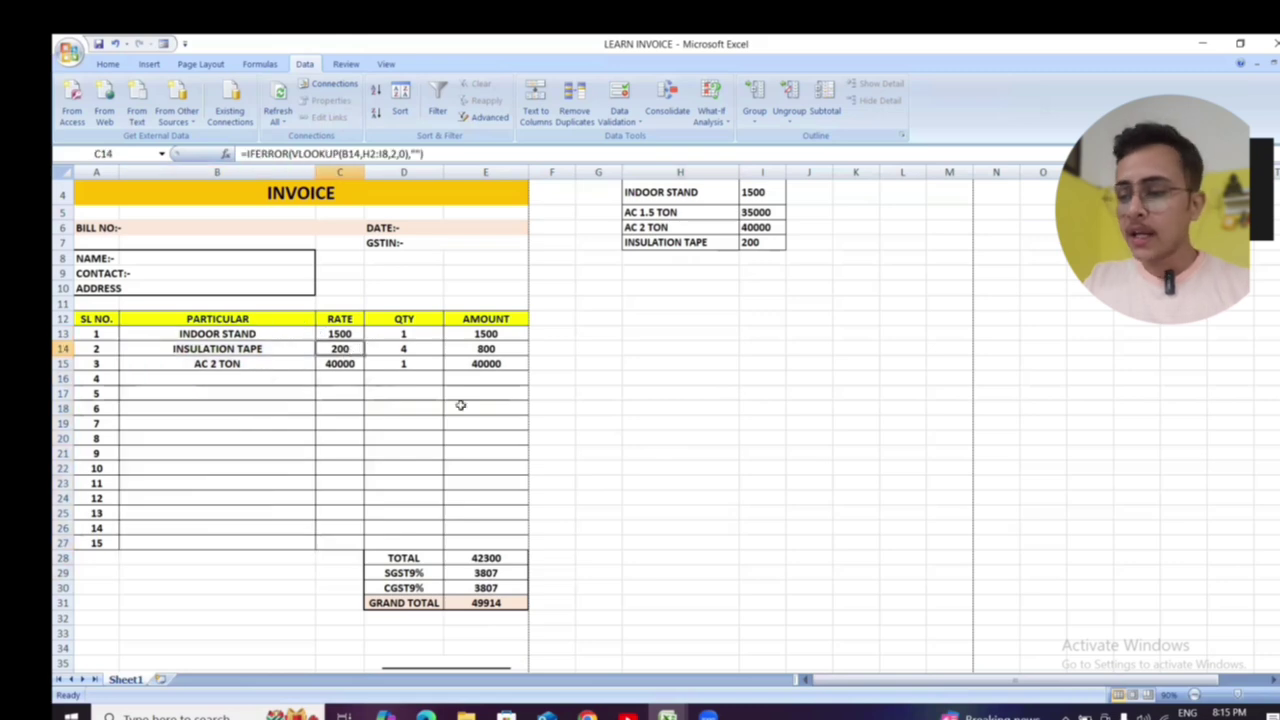
pyautogui.click(578, 408)
pyautogui.scroll(1, 689, 447)
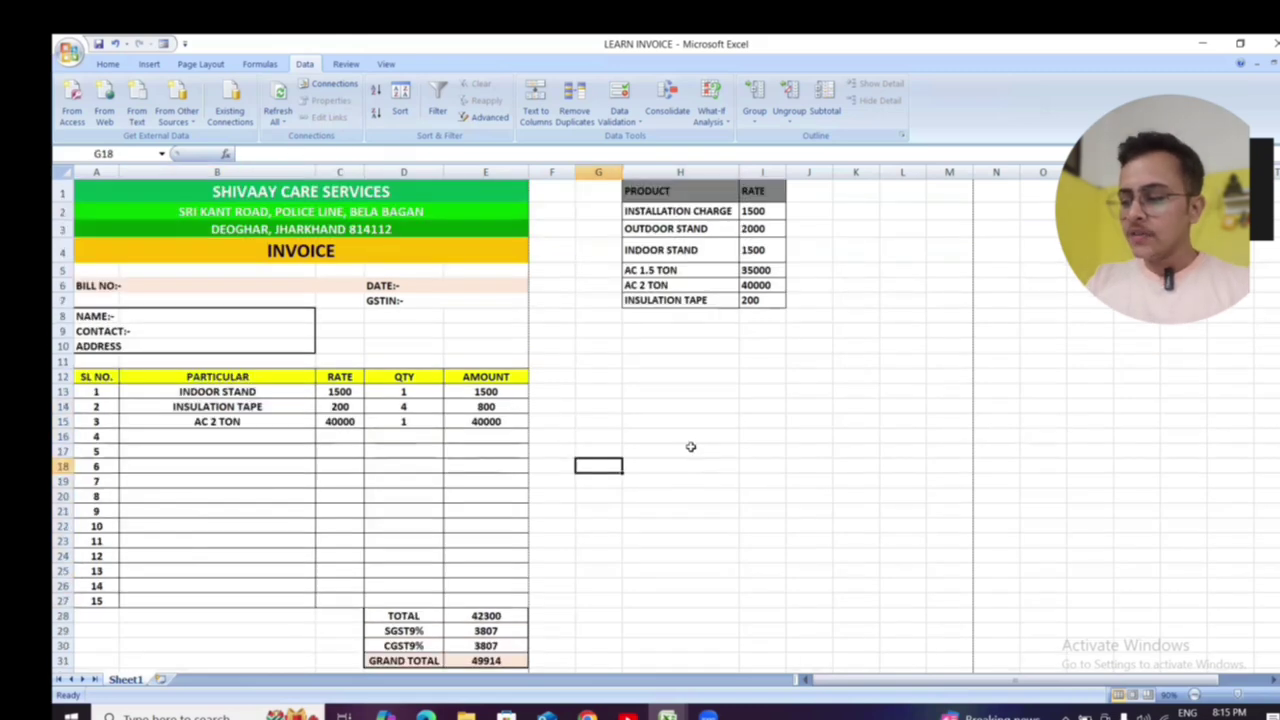
pyautogui.click(690, 464)
pyautogui.click(1194, 695)
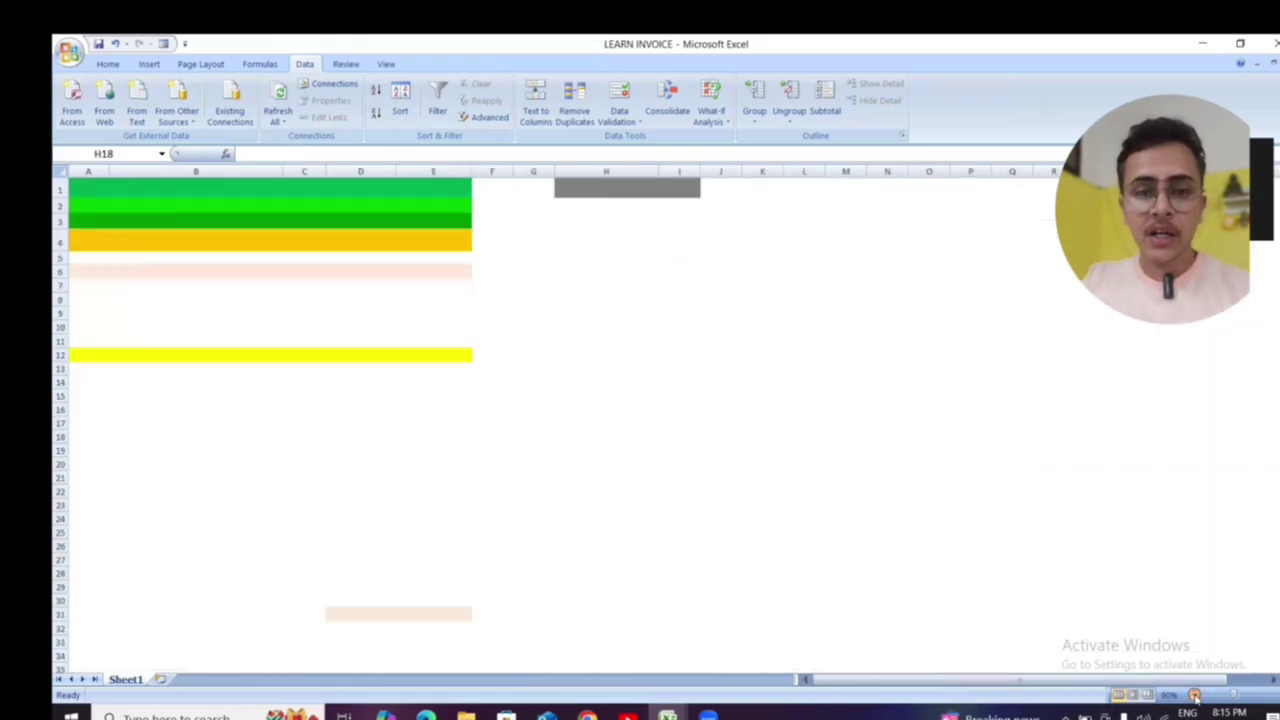
pyautogui.click(1194, 695)
pyautogui.click(636, 481)
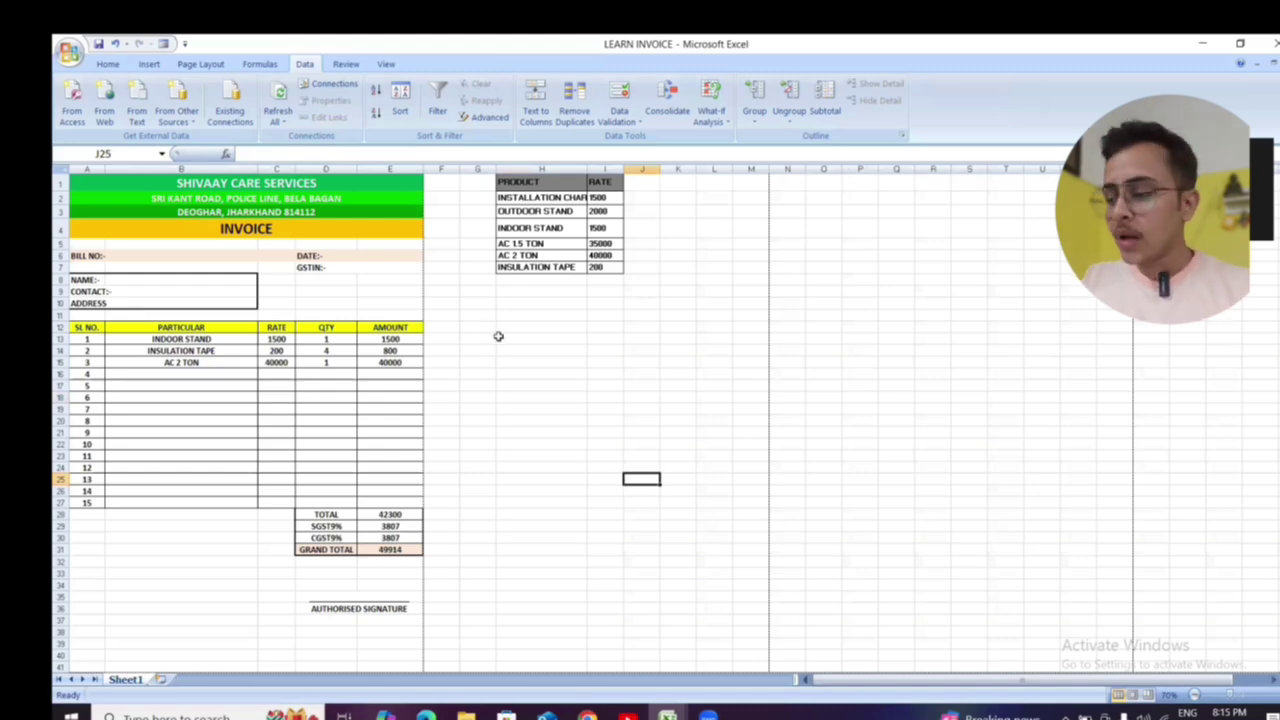
pyautogui.click(1248, 697)
pyautogui.scroll(2, 240, 425)
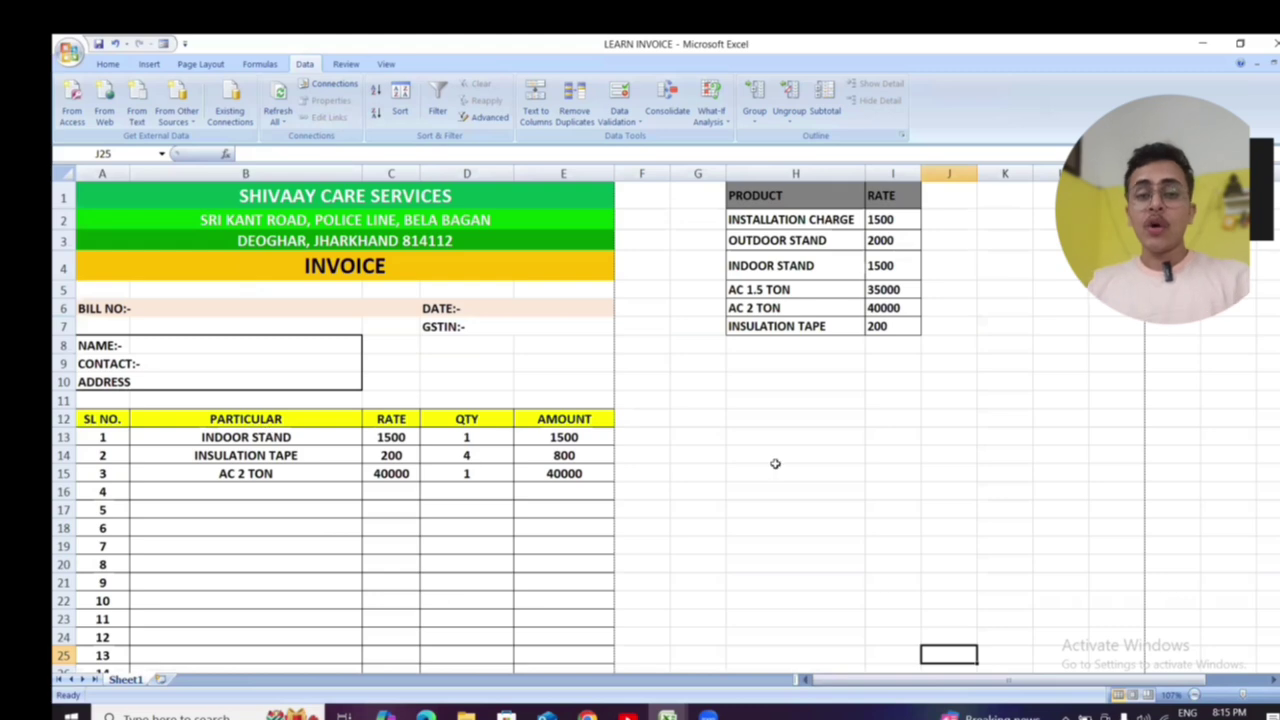